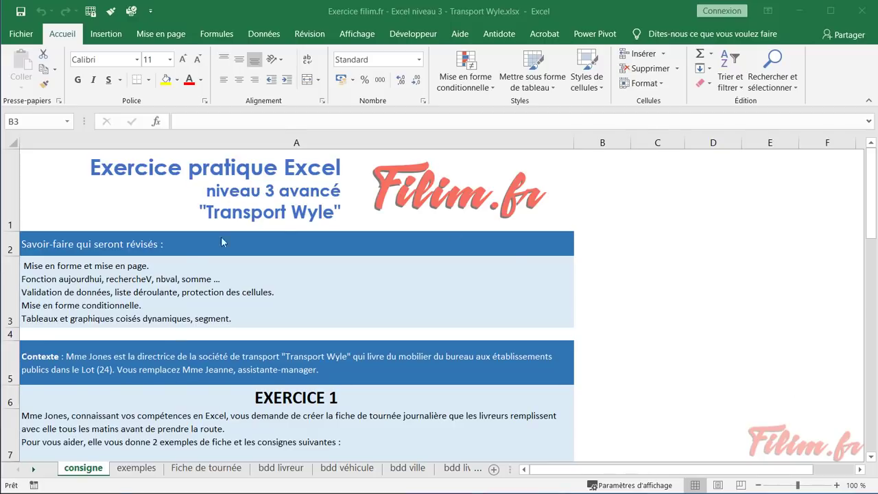
Read the skills-to-revise list and the Contexte paragraph on the consigne sheet
click(179, 265)
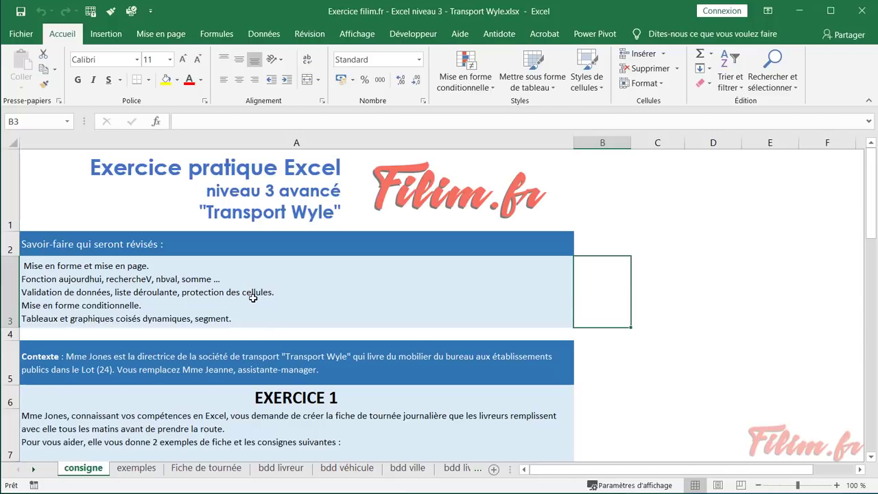
click(246, 300)
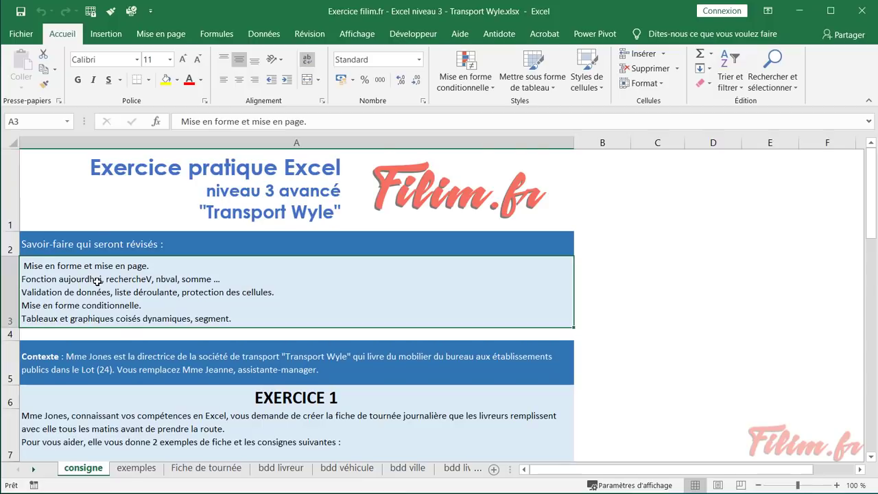
scroll(97, 280, down, 1)
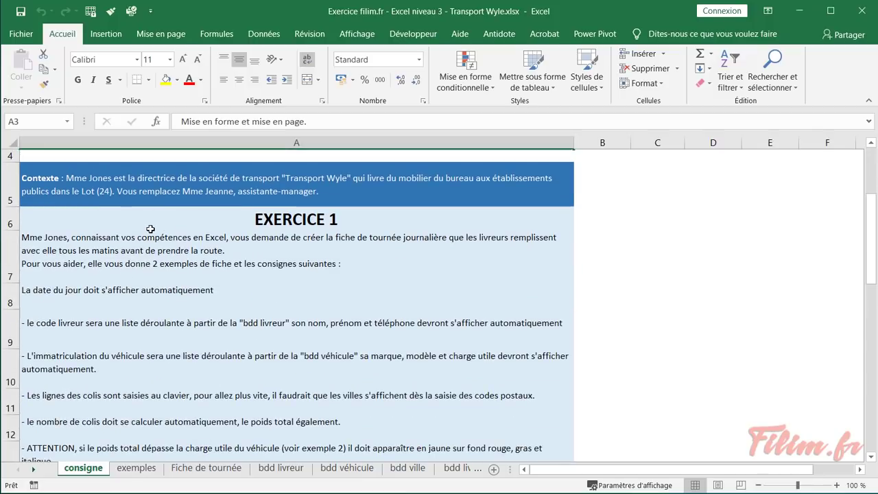
click(160, 195)
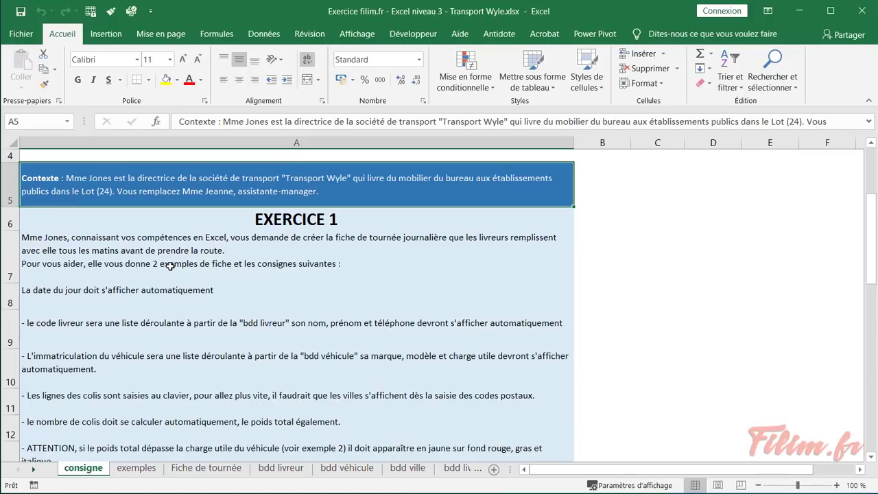
Inspect the 'La date du jour' instruction line, then switch to the exemples sheet
double_click(36, 289)
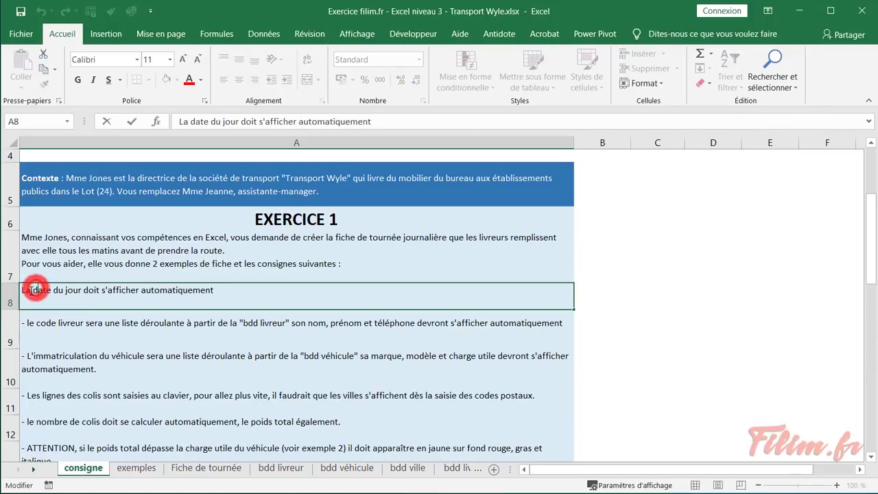
drag(27, 291, 96, 297)
click(39, 327)
click(119, 294)
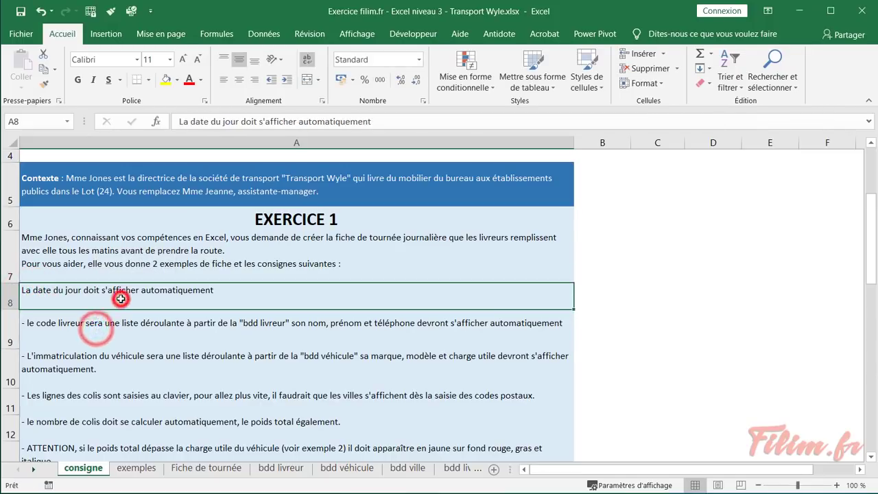
click(137, 468)
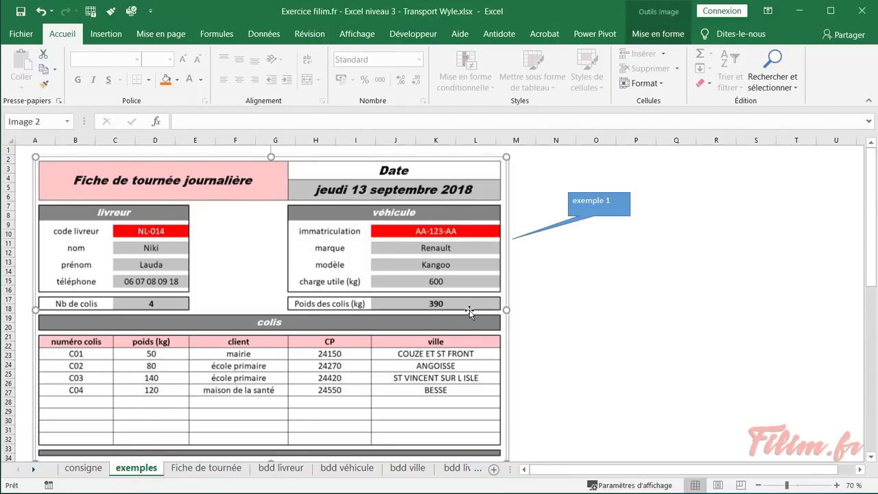
Study example 1's route sheet: its date, driver code NL-014 and parcel count of 4
click(579, 263)
scroll(576, 261, down, 8)
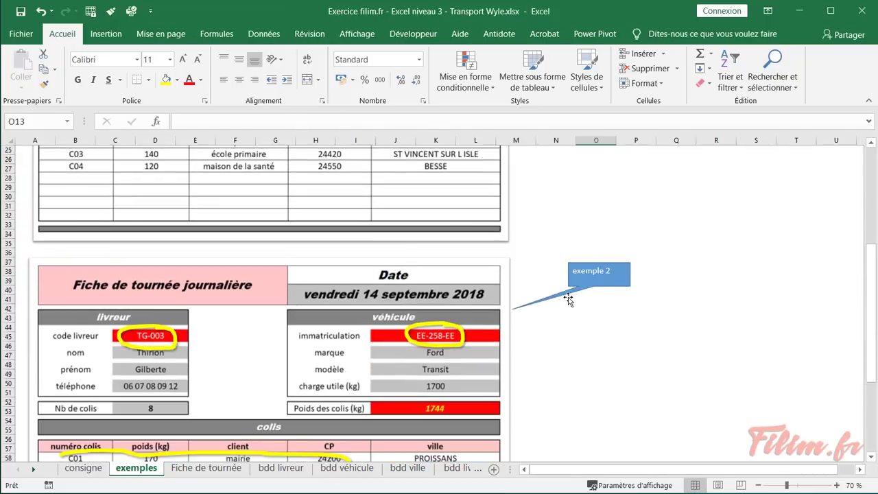
scroll(563, 307, down, 1)
scroll(561, 308, up, 9)
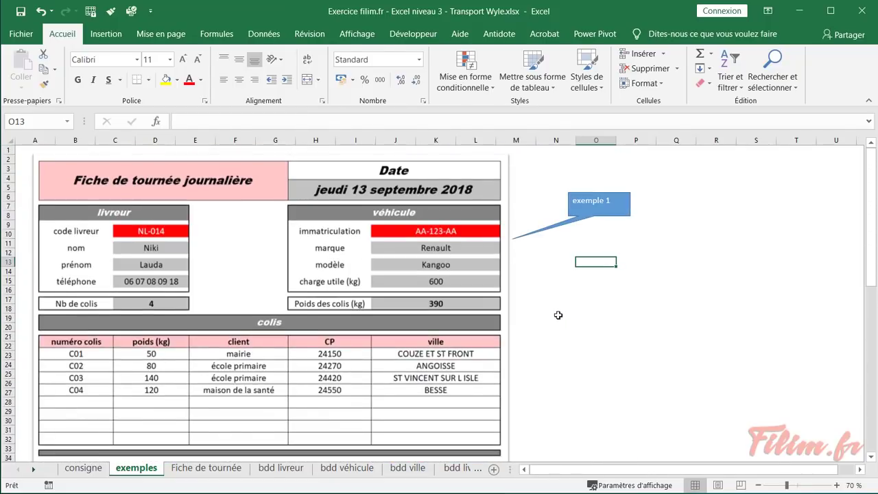
click(219, 255)
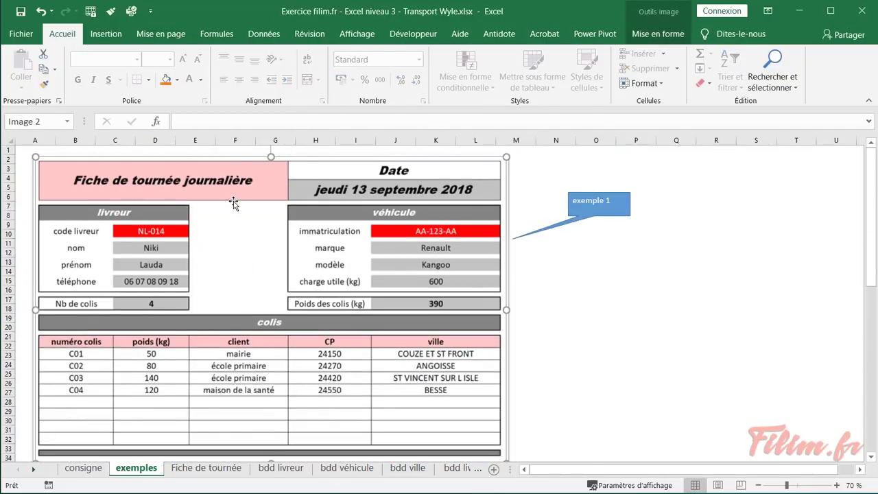
click(342, 196)
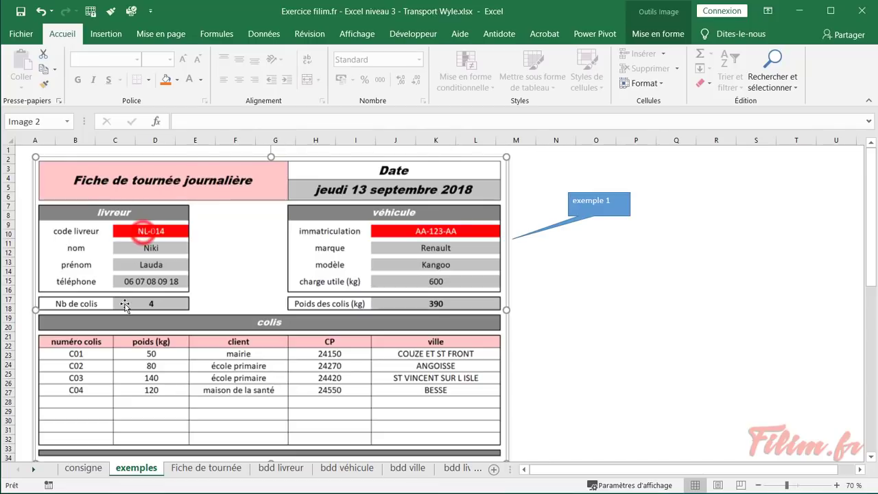
click(143, 232)
click(167, 230)
click(167, 305)
Recheck consigne and exemples, then display the blank Fiche de tournée form
click(82, 468)
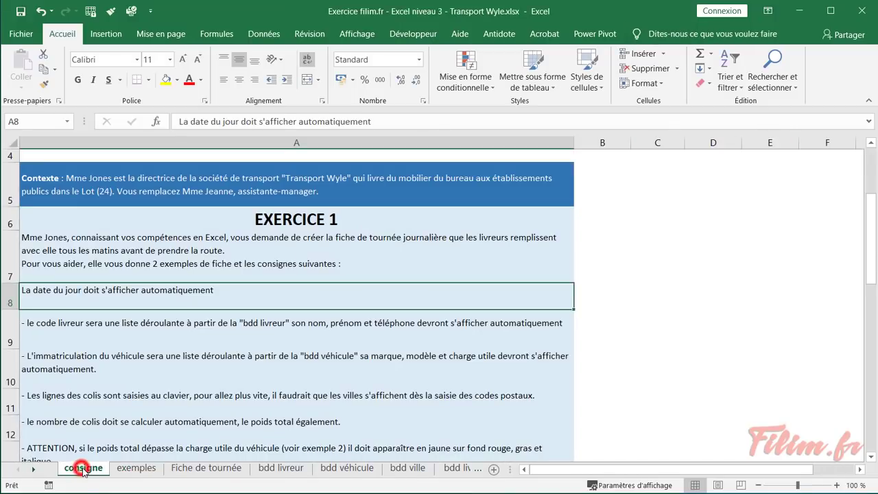
click(136, 469)
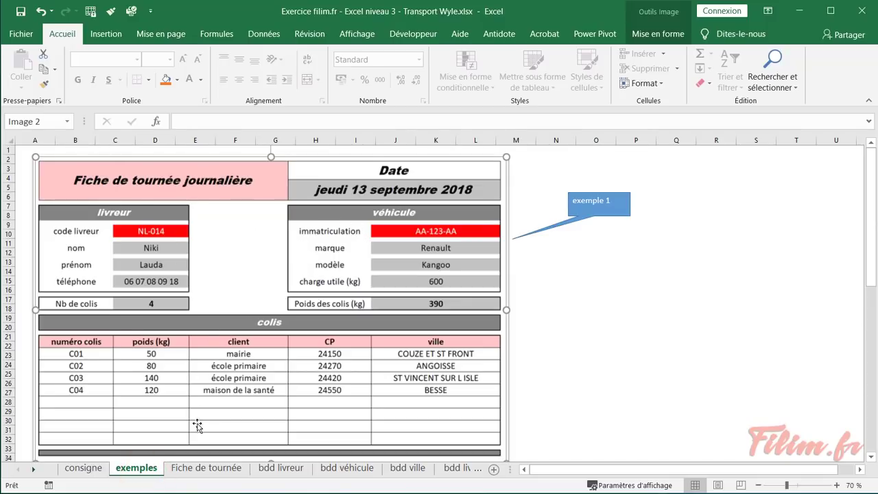
click(207, 468)
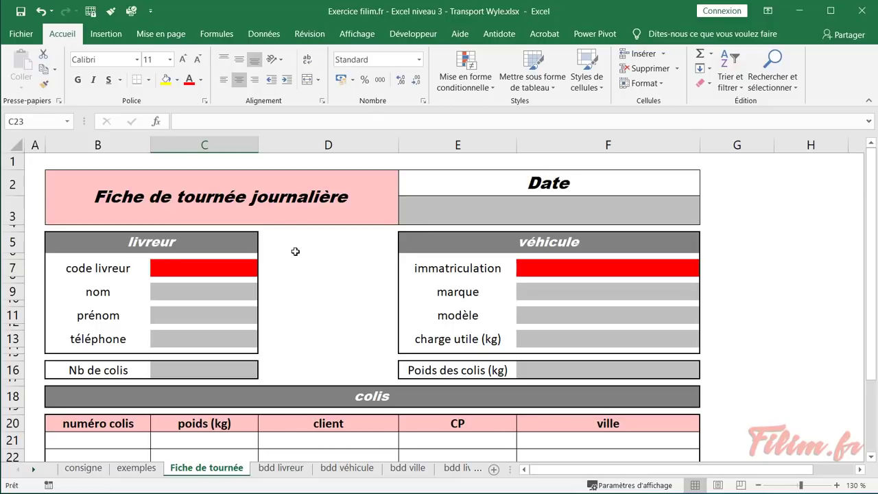
Examine the empty cells D5, D7, D9 and D11 between the form's blocks
click(316, 262)
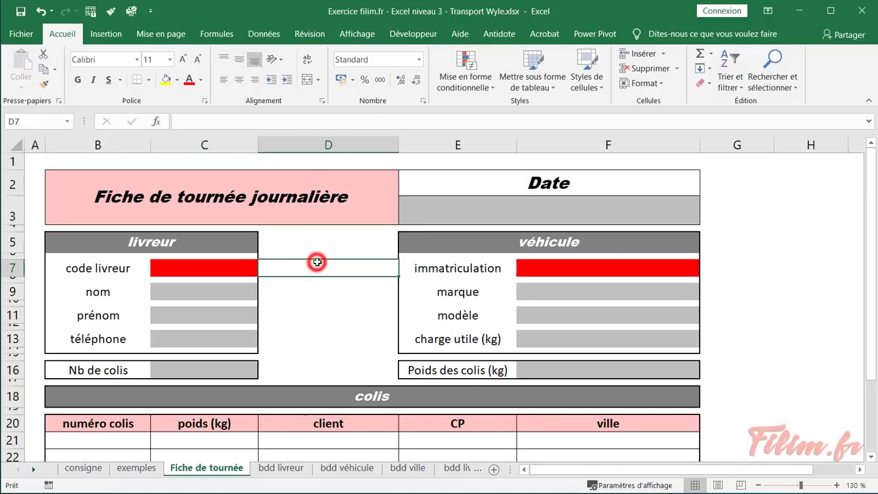
click(309, 296)
click(308, 312)
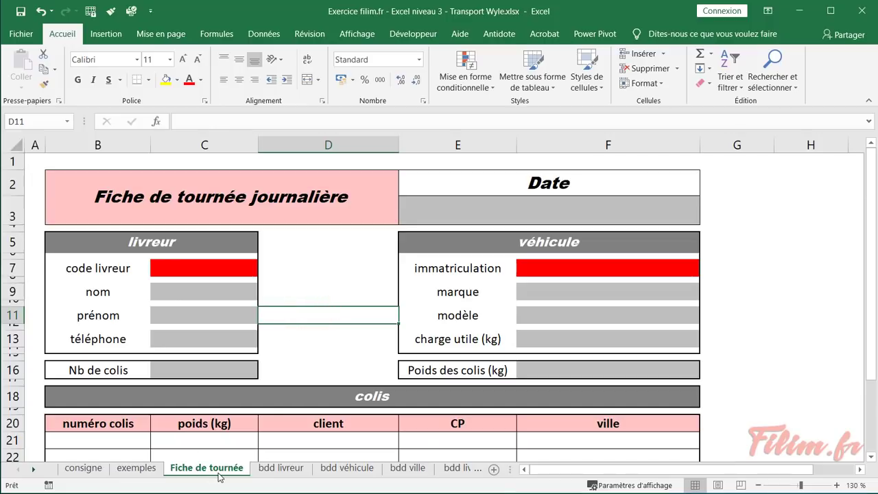
click(285, 269)
click(329, 241)
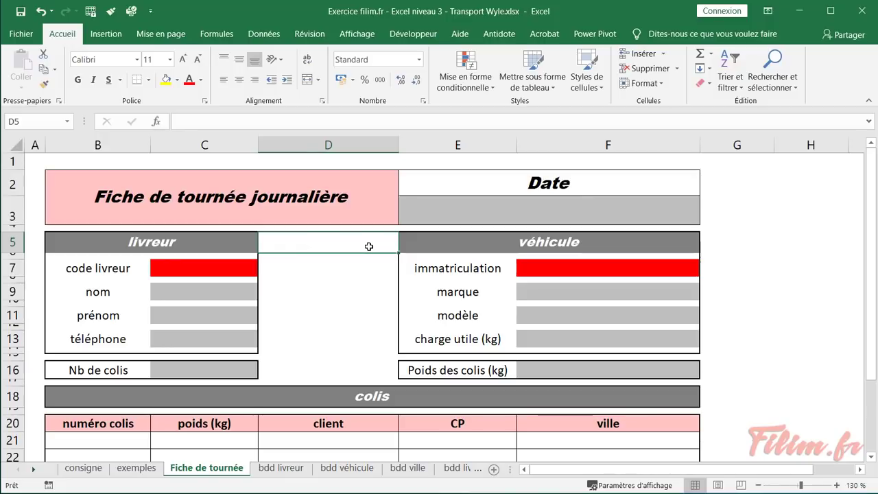
Fill consigne row 8 with Bleu, Accentuation1, plus clair 40 %, then return to Fiche de tournée
click(81, 470)
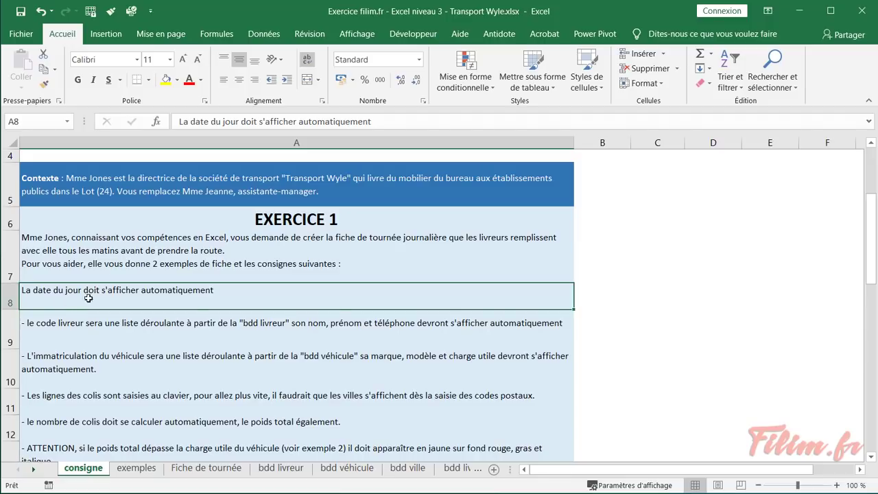
click(177, 81)
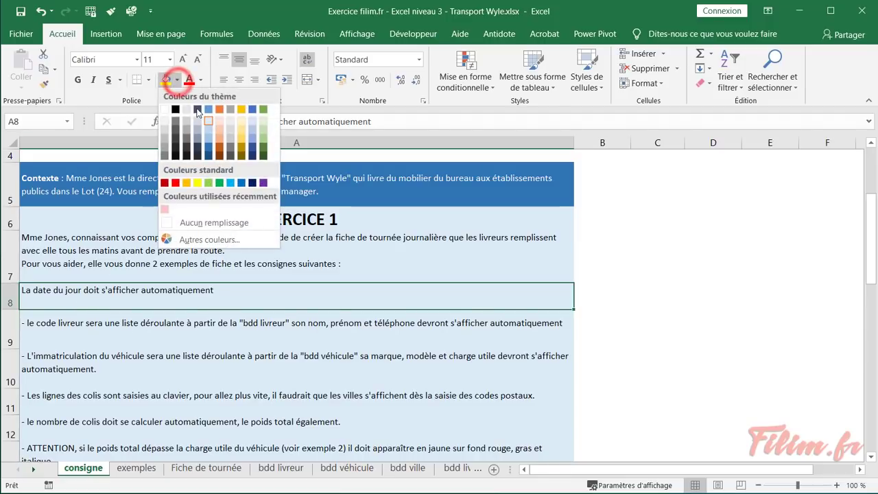
click(211, 140)
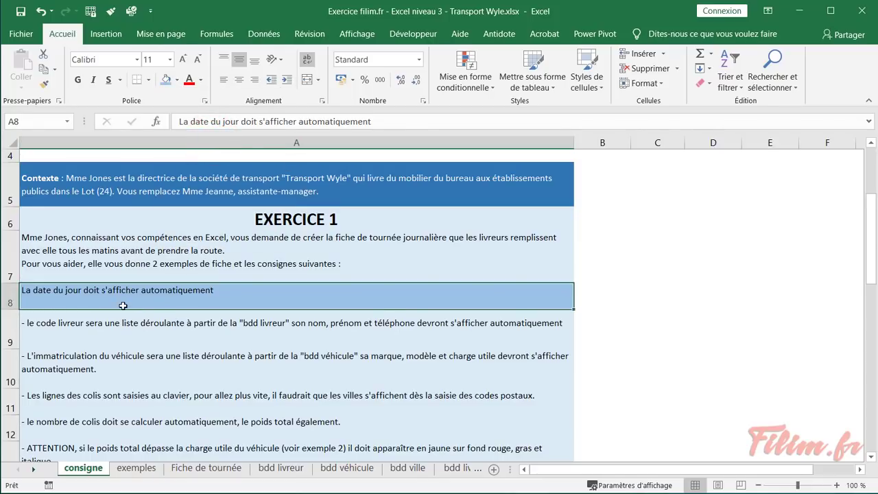
click(205, 470)
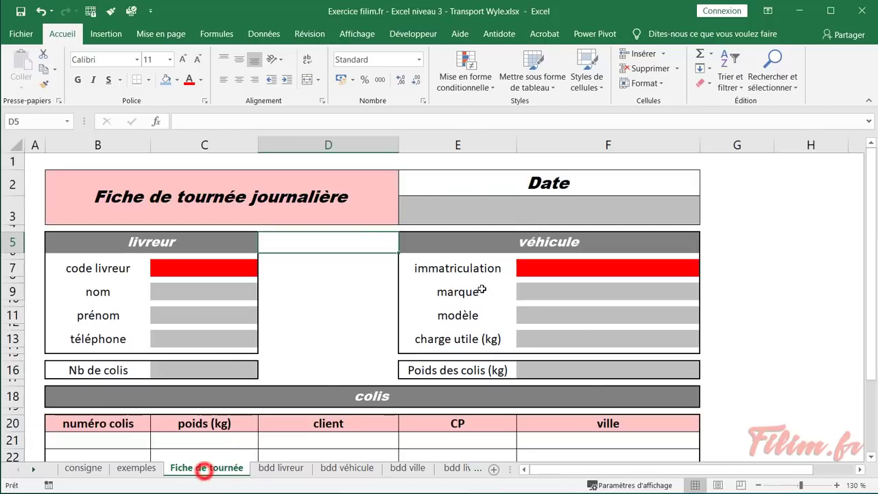
Enter =AUJOURDHUI() in the date cell E3 through the Insert Function dialog
click(516, 208)
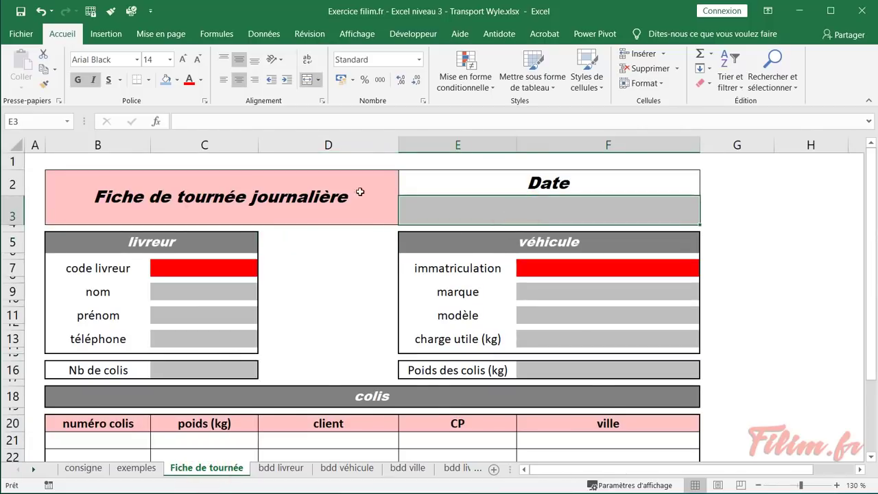
click(157, 121)
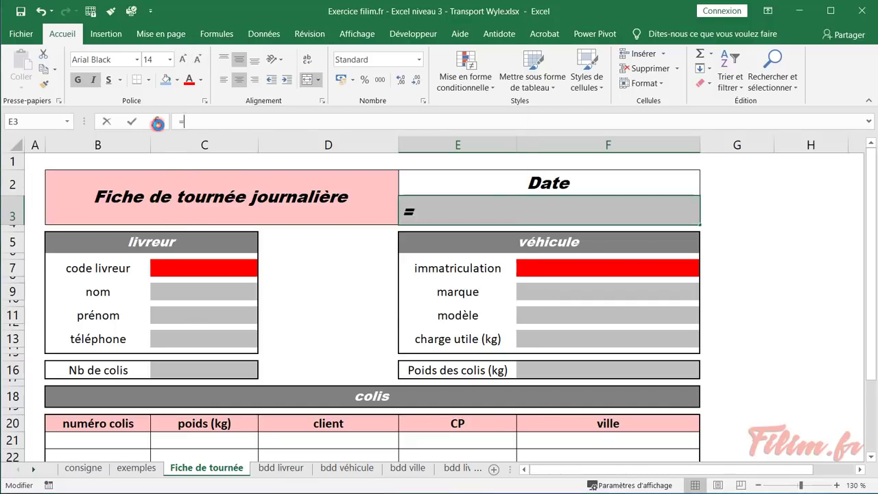
click(323, 127)
click(339, 147)
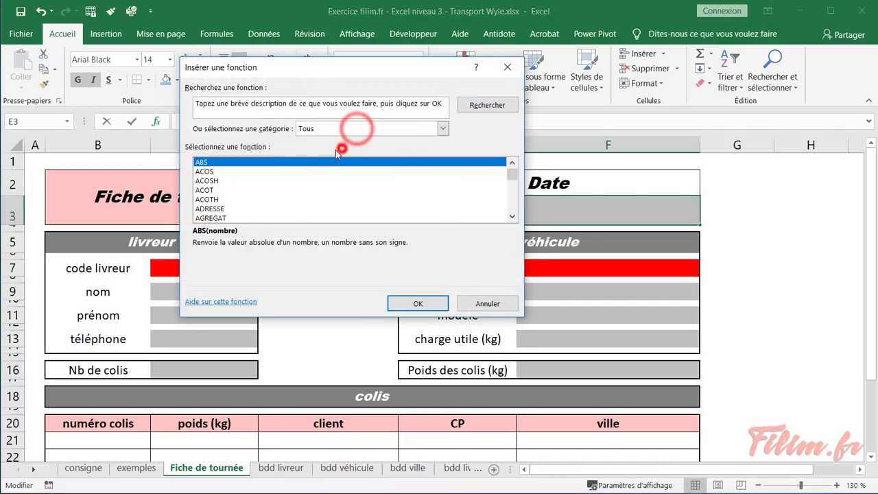
click(281, 189)
scroll(284, 193, down, 1)
scroll(284, 194, down, 3)
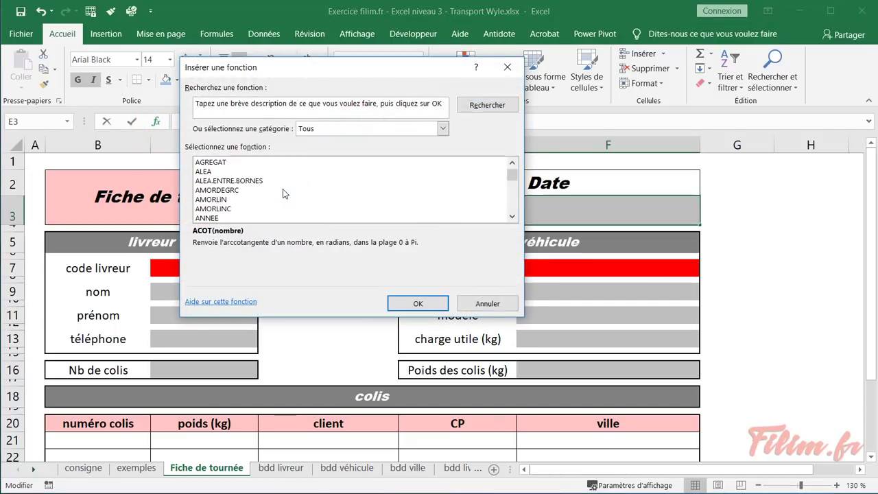
scroll(285, 193, down, 2)
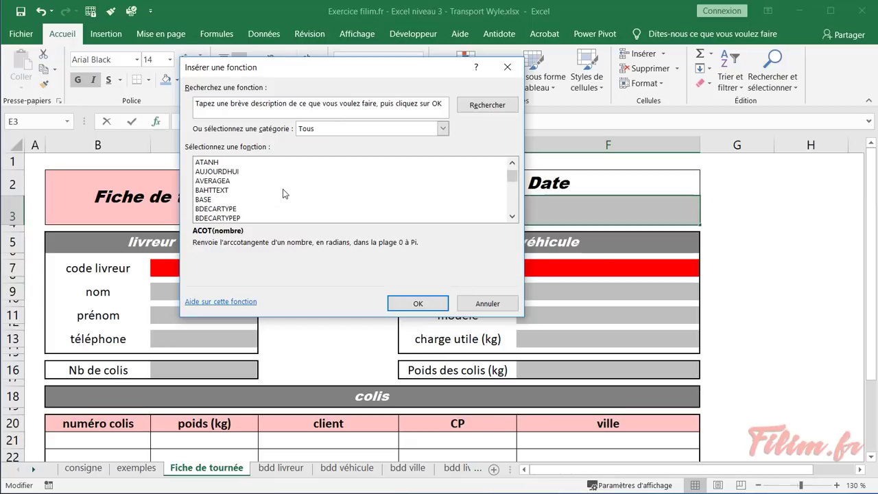
click(281, 172)
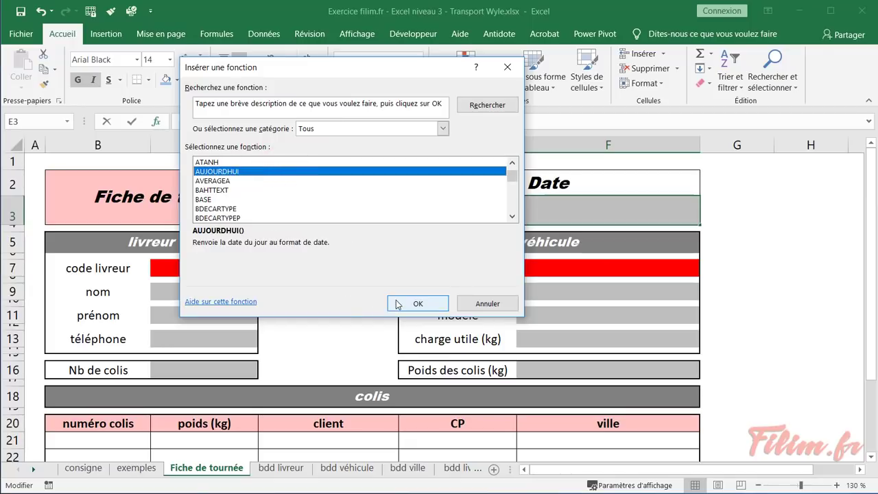
double_click(245, 172)
click(354, 228)
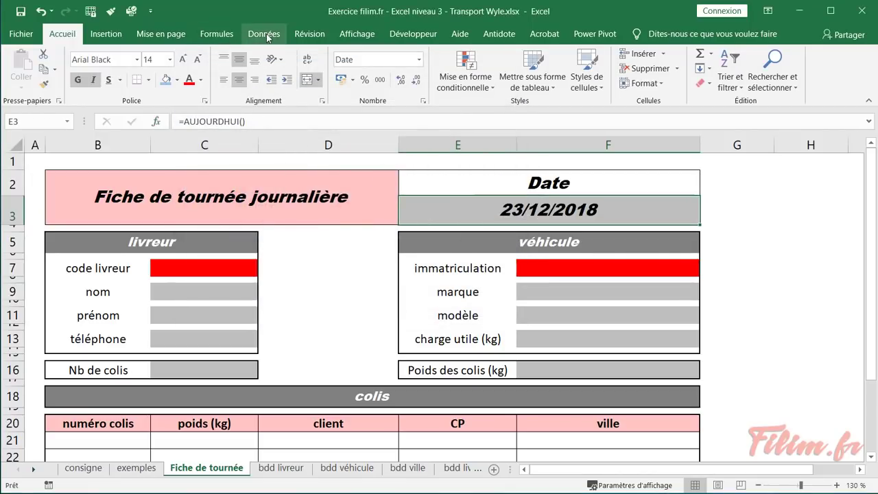
Format E3 as Date longue so it reads dimanche 23 décembre 2018, then view exemples
click(217, 34)
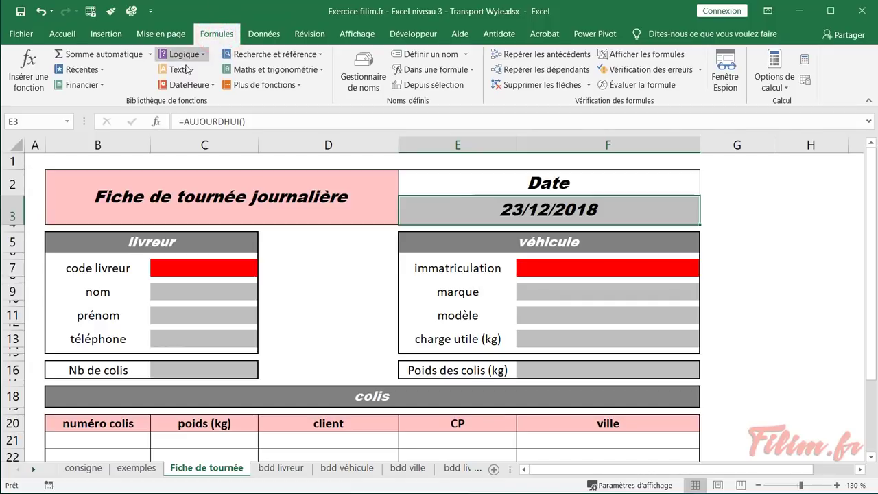
click(191, 84)
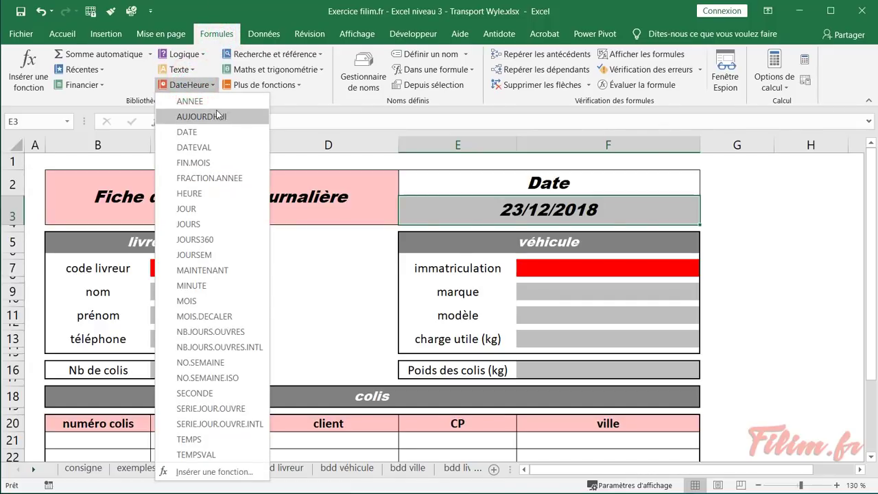
click(74, 37)
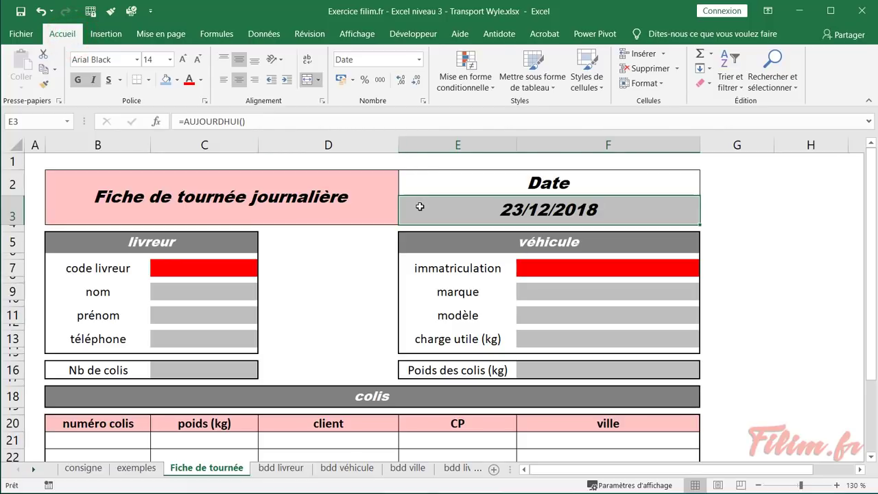
click(463, 206)
click(421, 59)
click(384, 225)
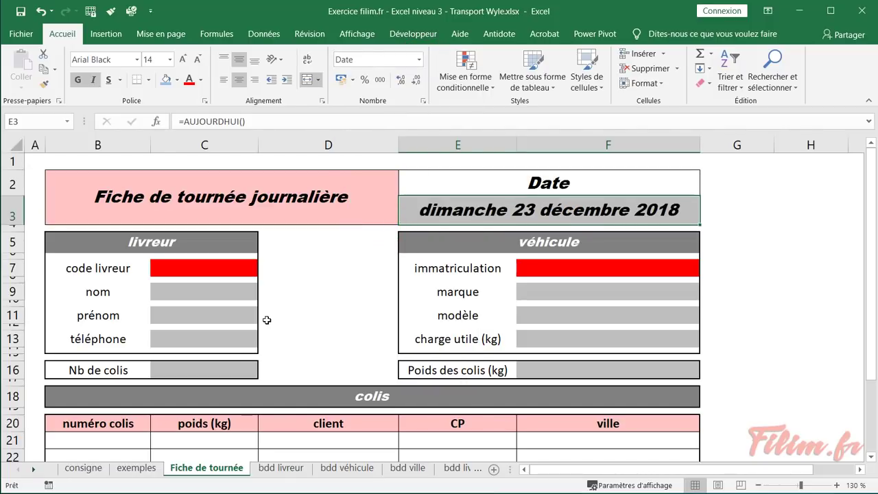
click(136, 468)
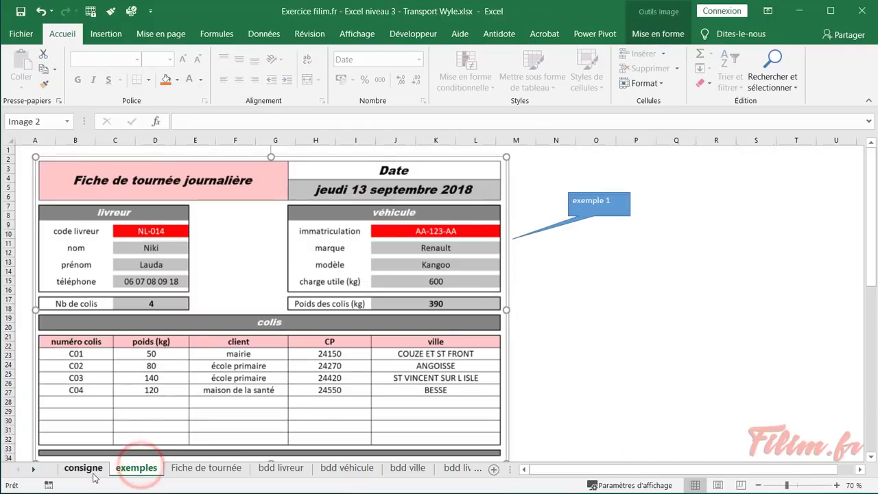
Give the code livreur instruction in A9 the same blue fill as row 8, then open bdd livreur
click(84, 468)
click(132, 326)
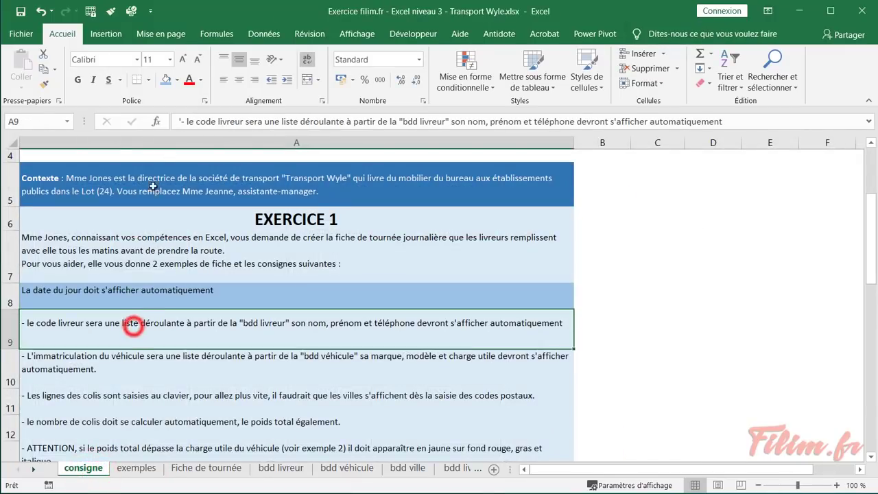
click(166, 80)
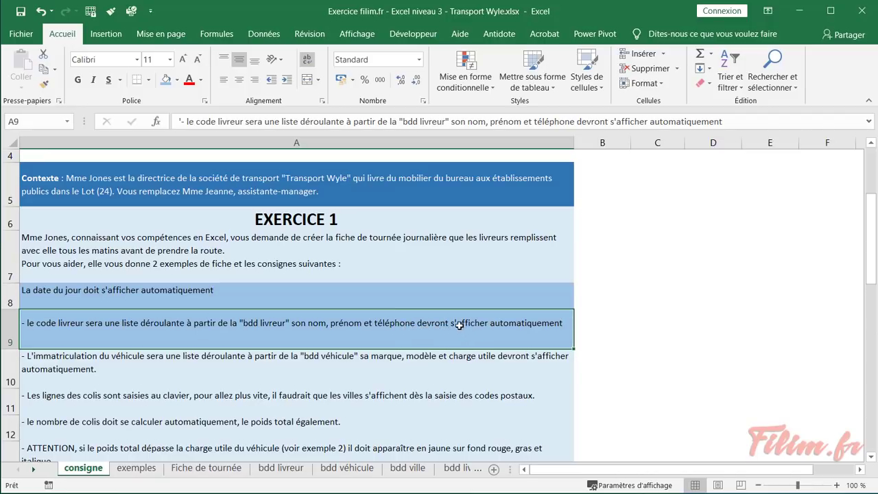
click(273, 474)
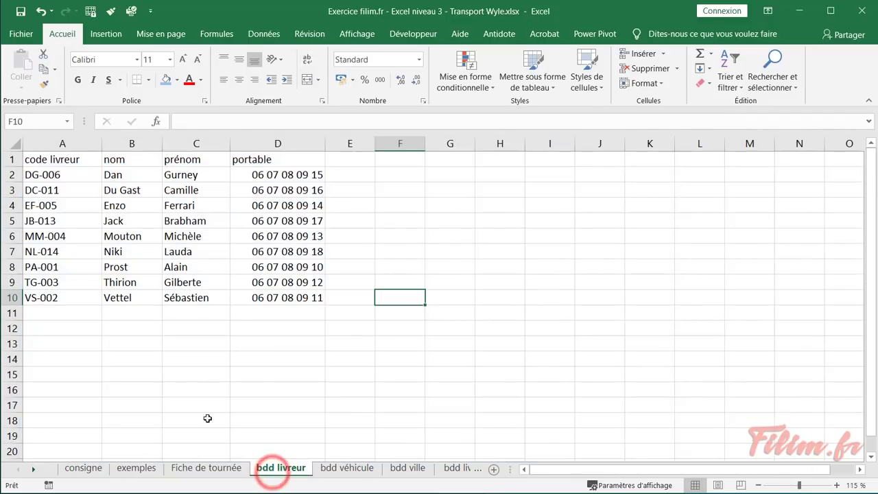
Review the bdd livreur driver codes, surnames, first names and phone numbers
click(95, 261)
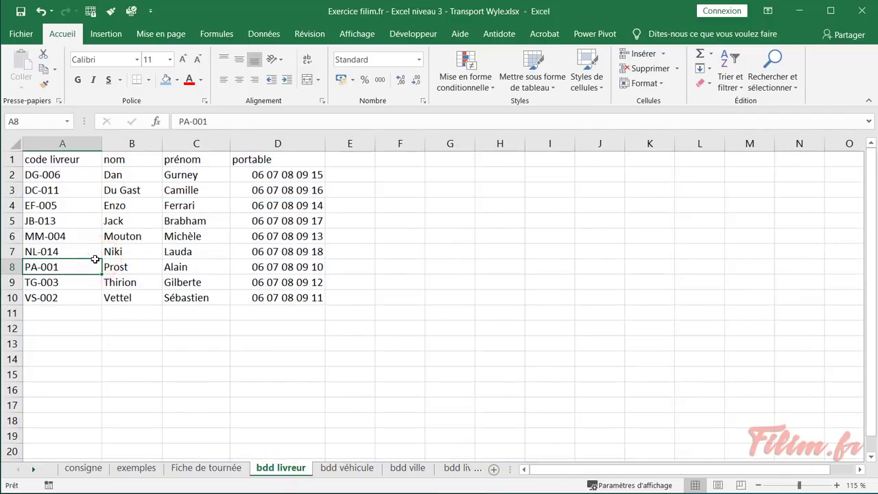
click(78, 190)
click(75, 236)
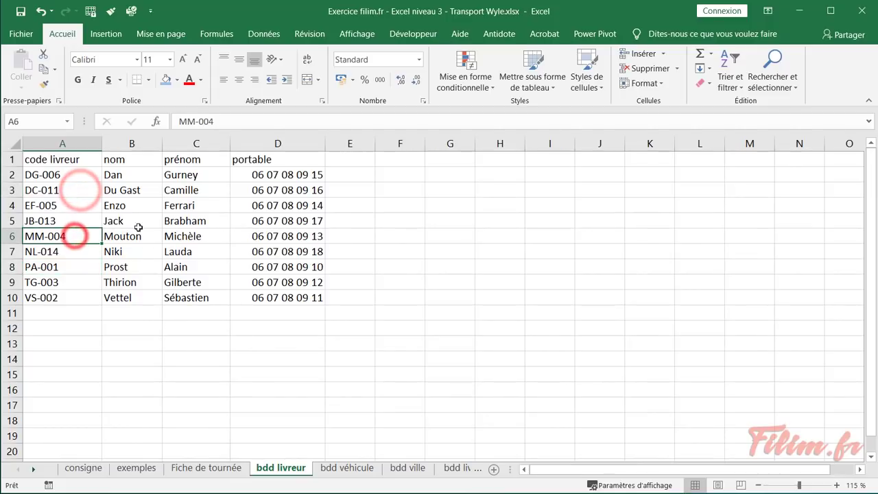
click(140, 221)
click(212, 242)
click(282, 264)
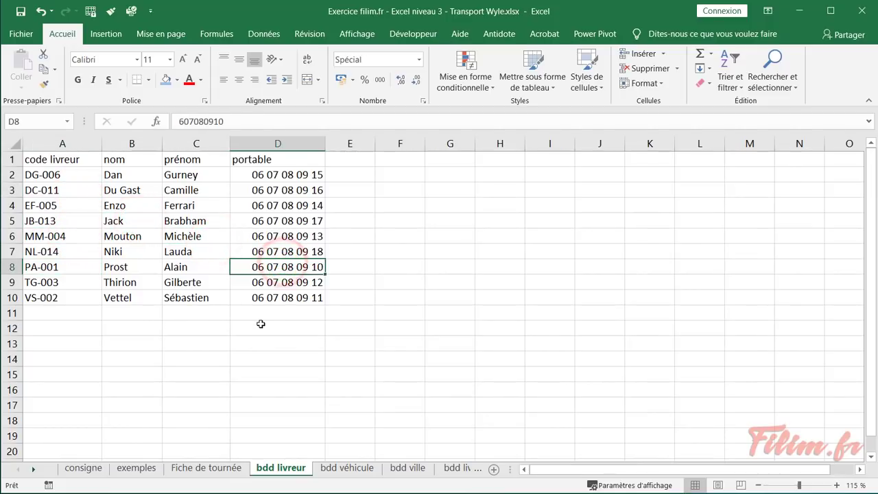
click(168, 283)
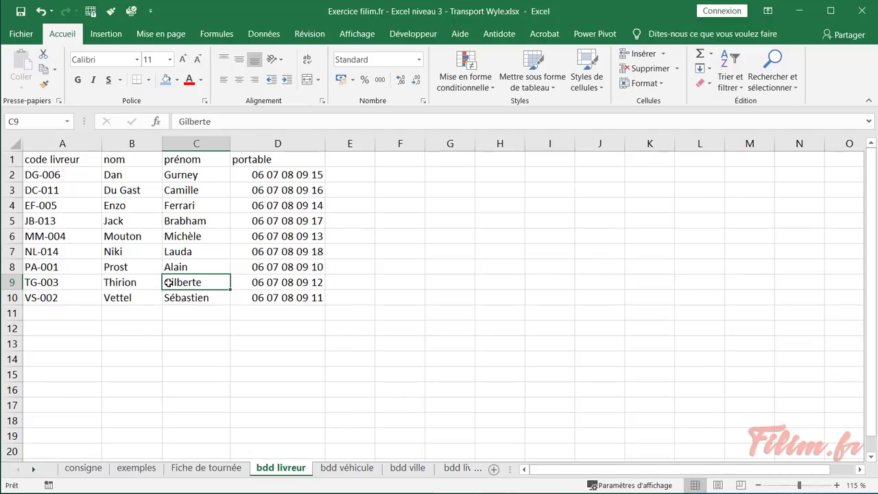
Format the driver list A1:D10 as a table with headers in a yellow Moyen style
click(188, 233)
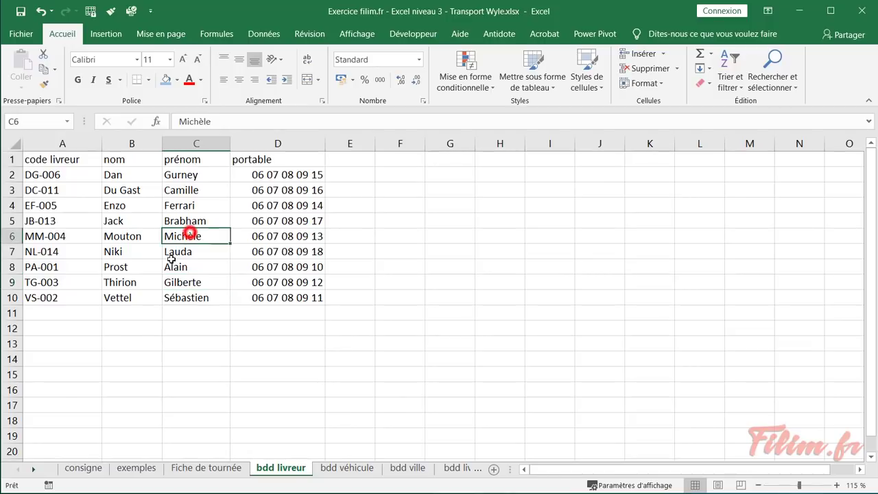
click(55, 38)
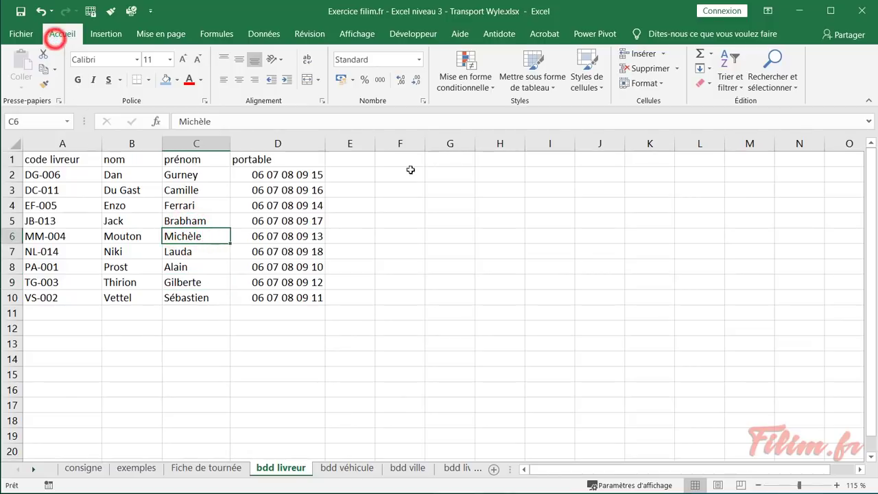
click(549, 81)
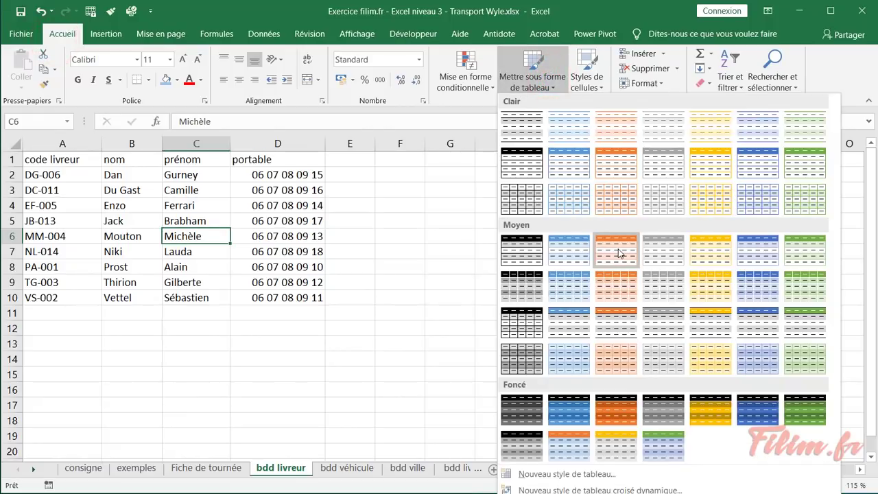
click(714, 247)
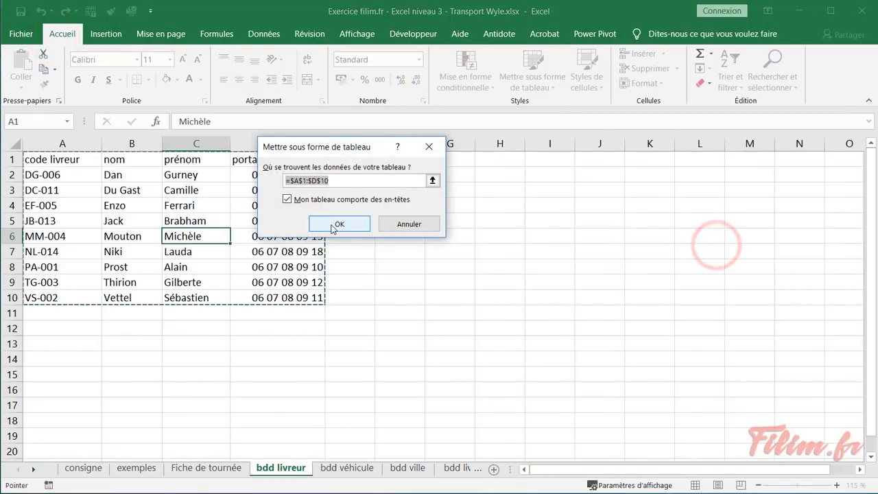
click(336, 226)
click(423, 243)
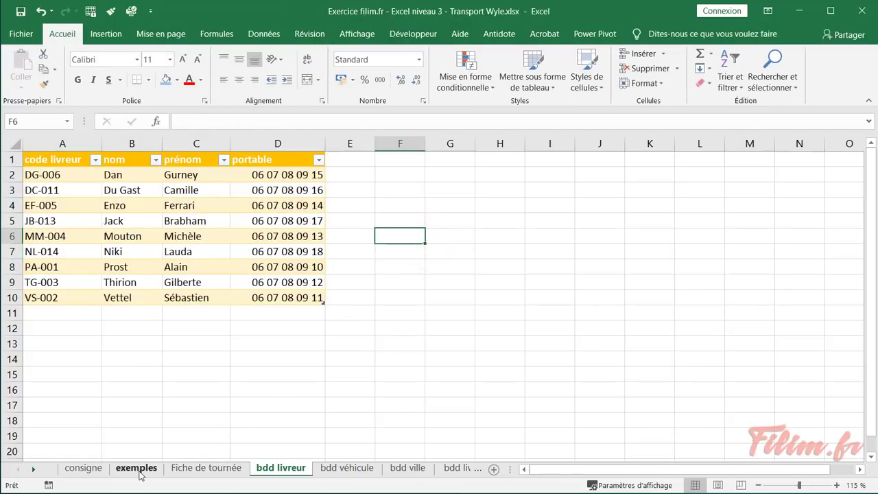
click(80, 142)
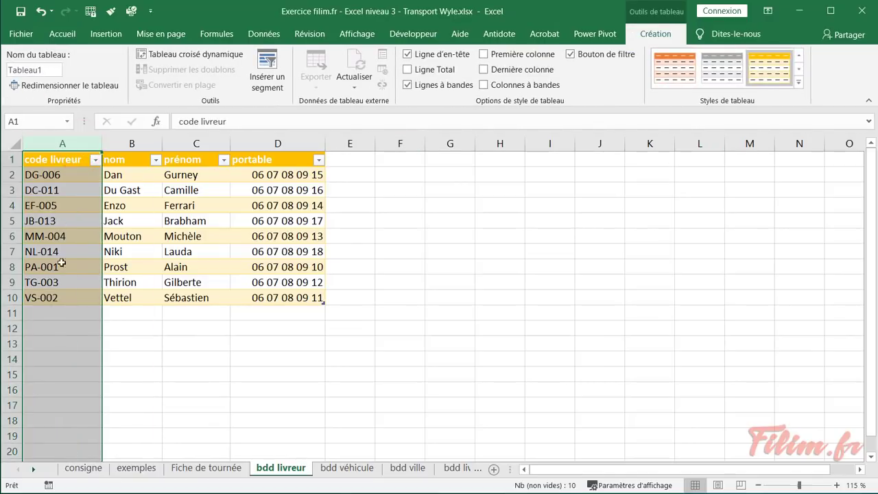
Compare the Fiche de tournée code livreur field C7 with the driver codes in column A
click(193, 477)
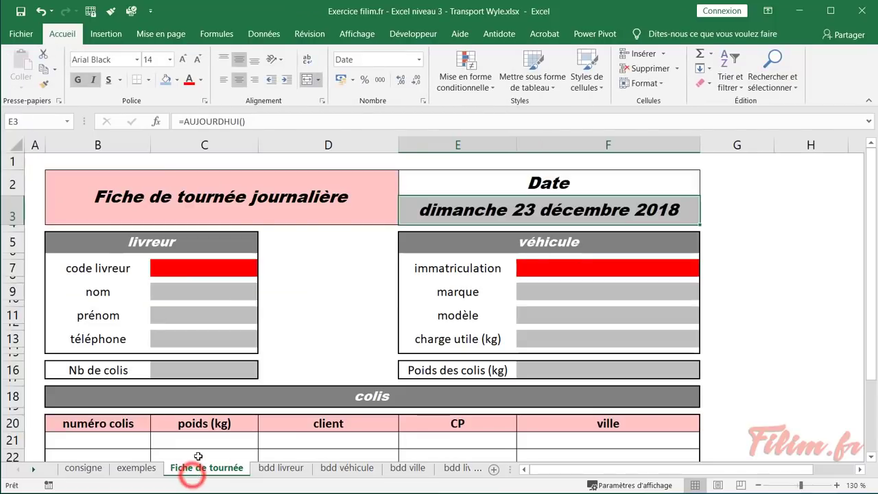
click(168, 269)
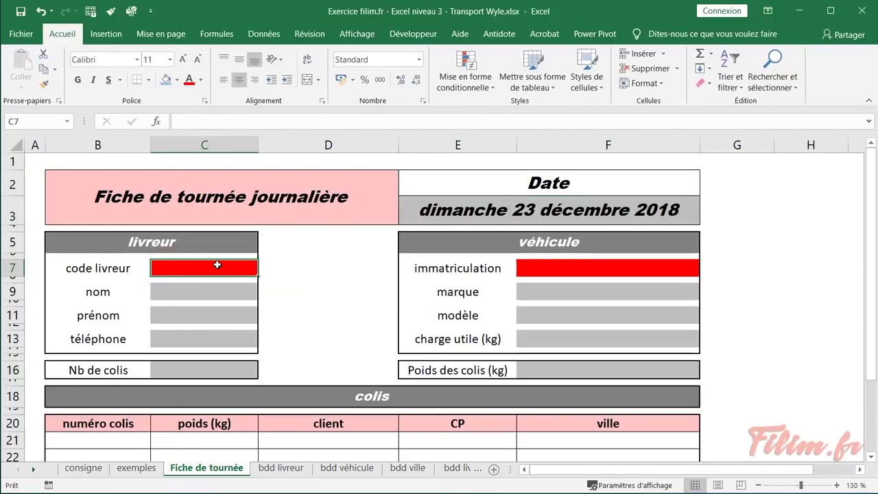
click(288, 469)
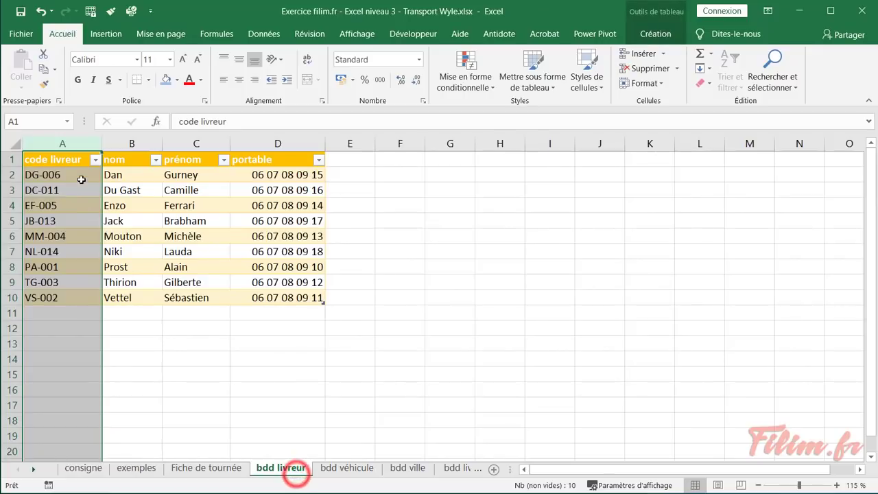
drag(79, 175, 74, 280)
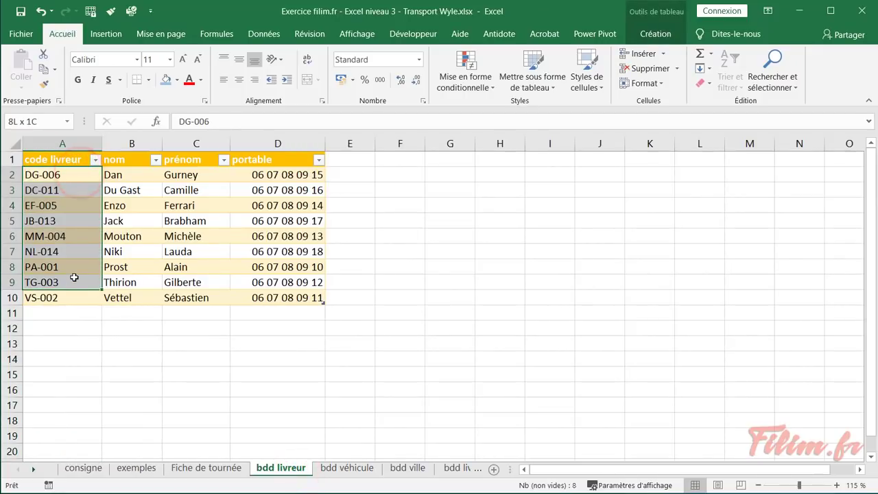
click(83, 241)
click(205, 471)
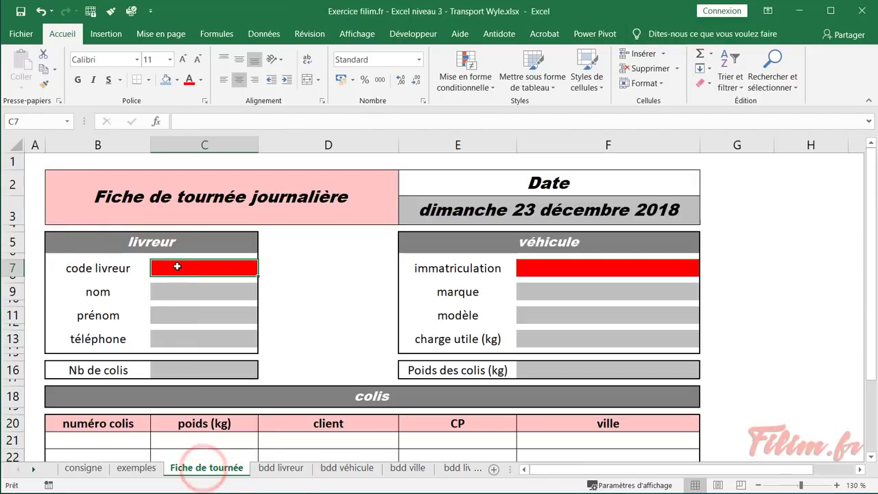
click(186, 269)
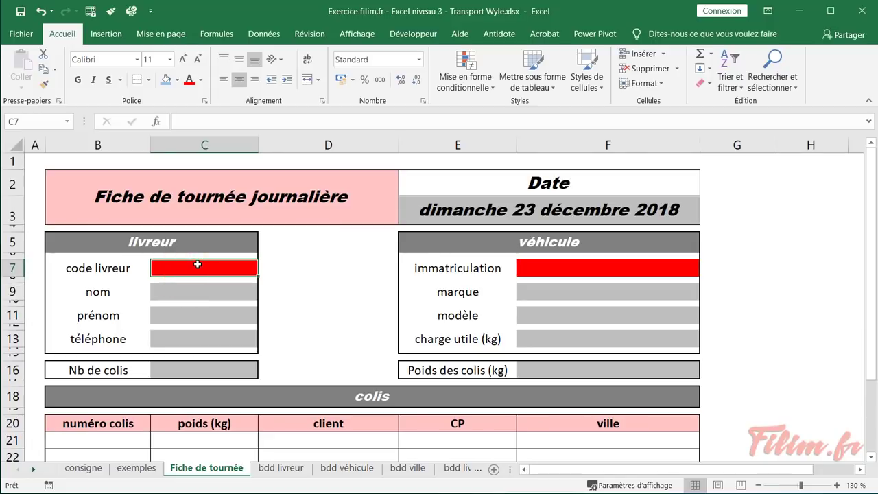
Set Validation des données on C7 to allow a Liste
click(263, 34)
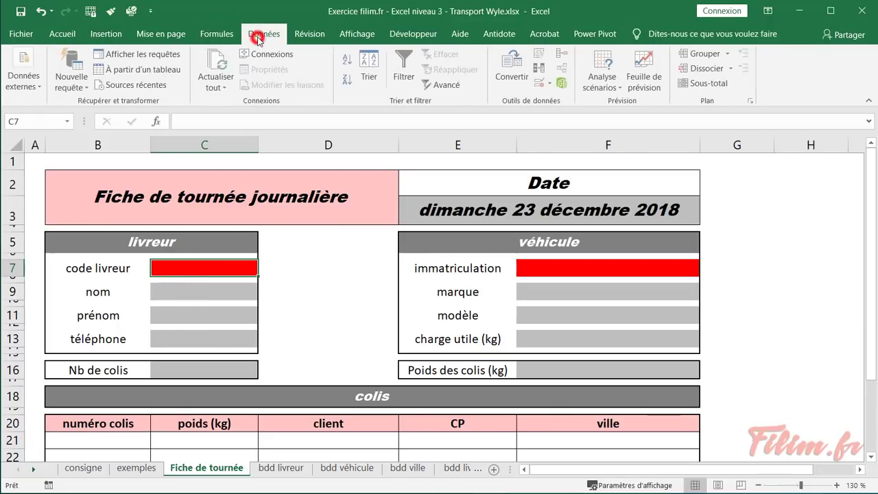
click(552, 84)
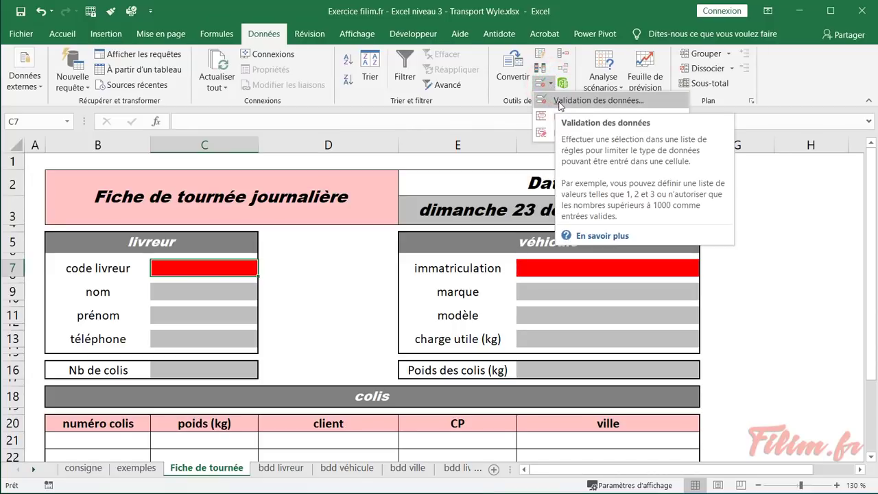
click(560, 102)
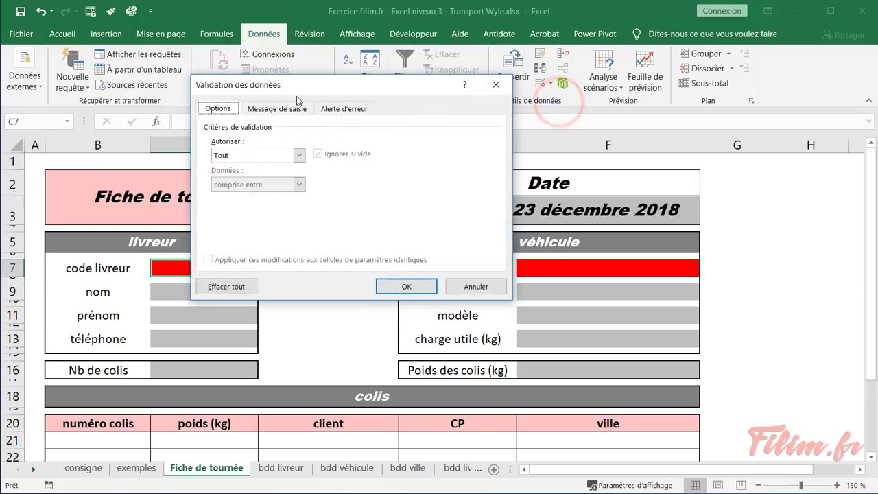
drag(297, 93, 378, 196)
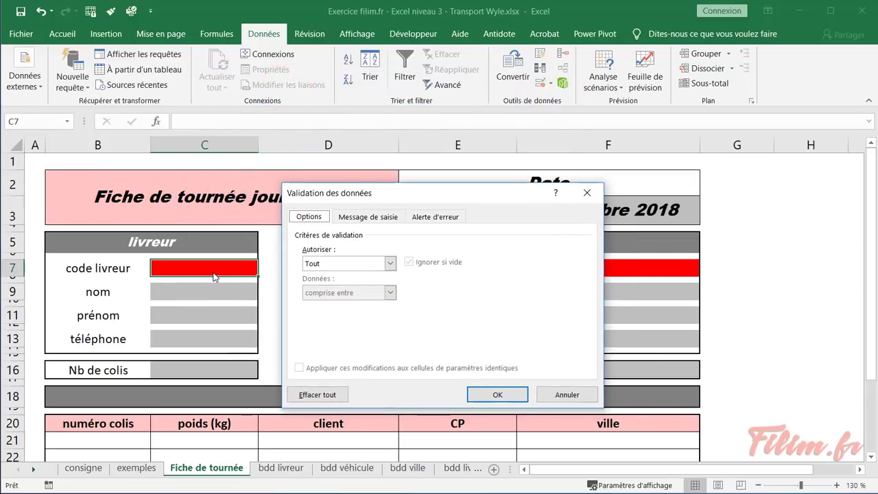
click(390, 264)
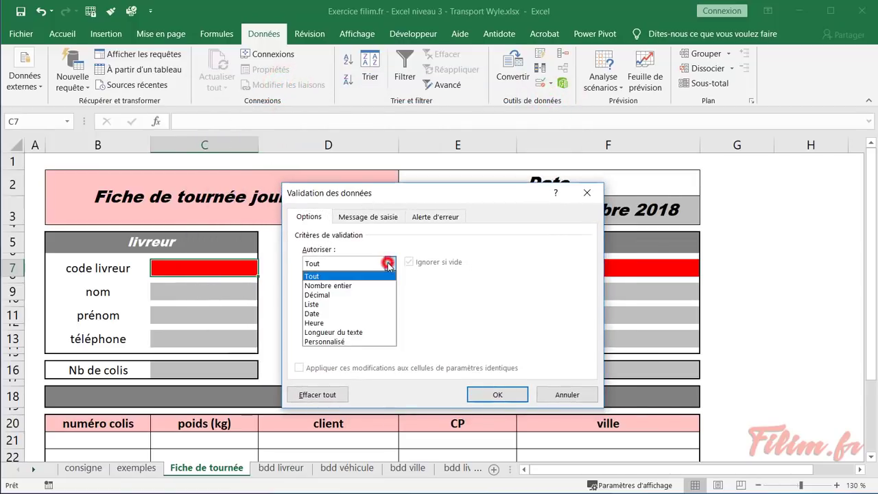
click(326, 304)
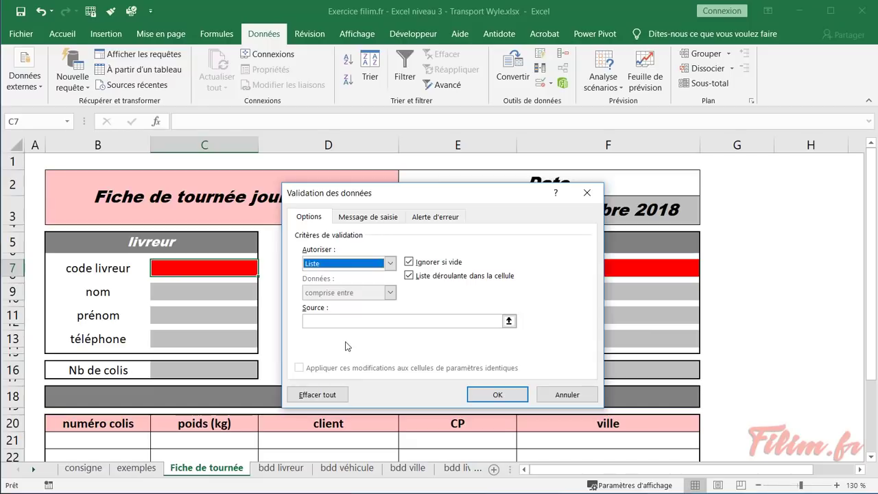
click(344, 320)
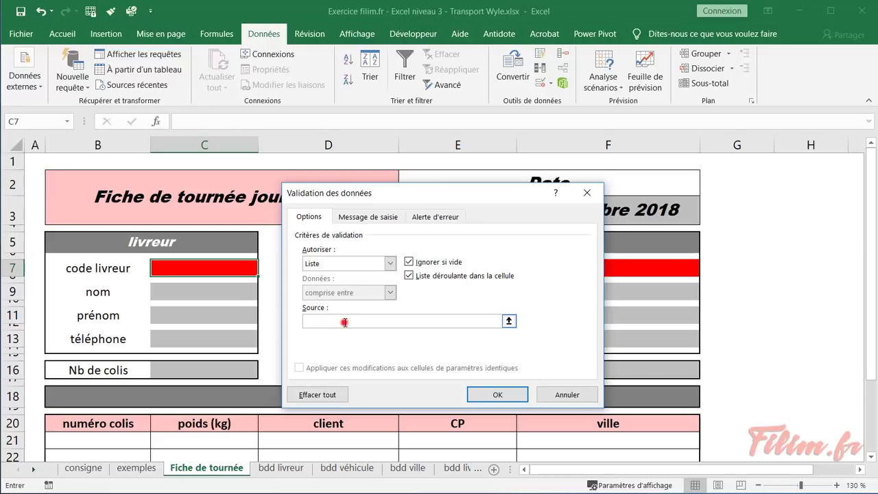
Use all of column A, ='bdd livreur'!$A:$A, as the list source and confirm
click(285, 470)
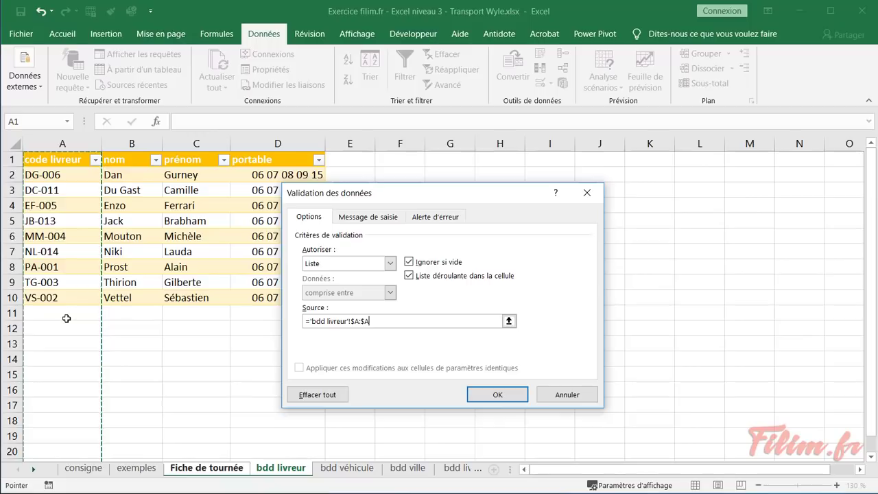
drag(76, 175, 66, 293)
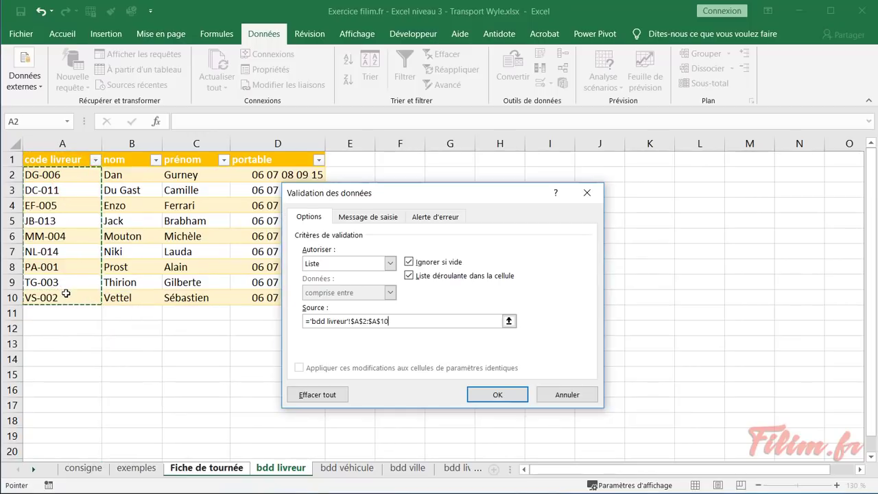
click(75, 141)
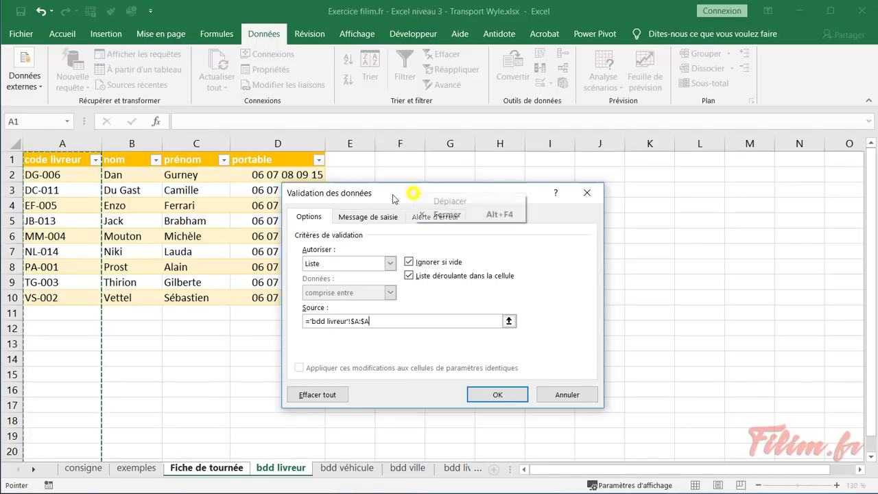
drag(394, 197, 363, 198)
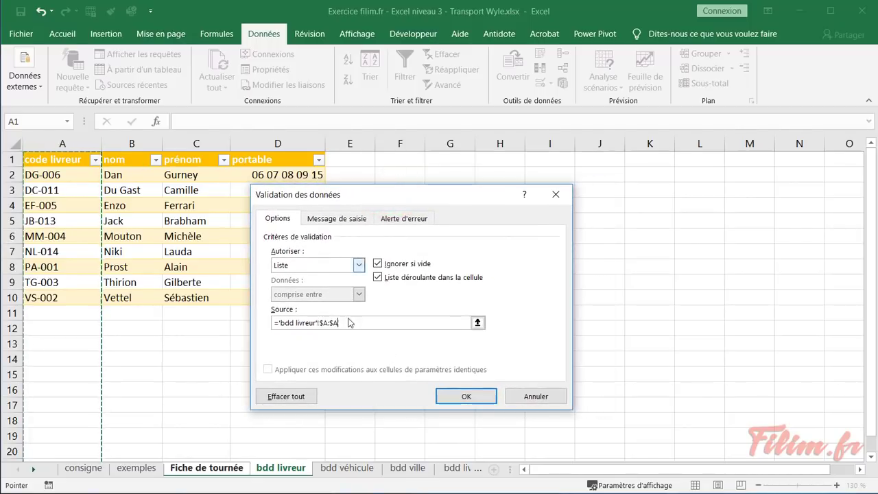
click(462, 396)
Choose MM-004 from the code livreur drop-down and look over the nom, prénom and téléphone cells
click(264, 269)
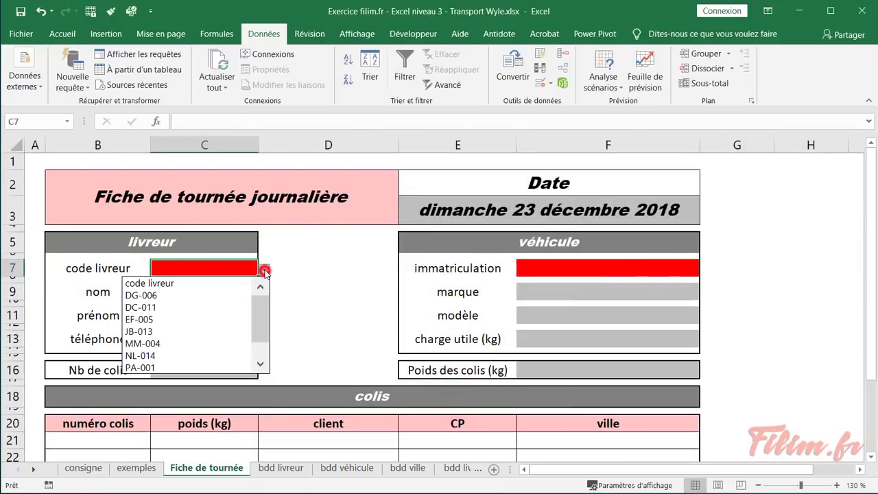
click(187, 345)
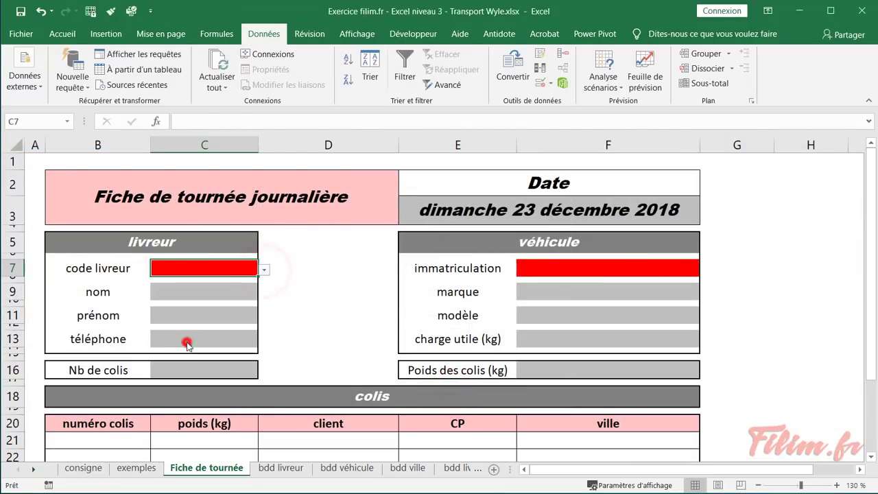
click(227, 296)
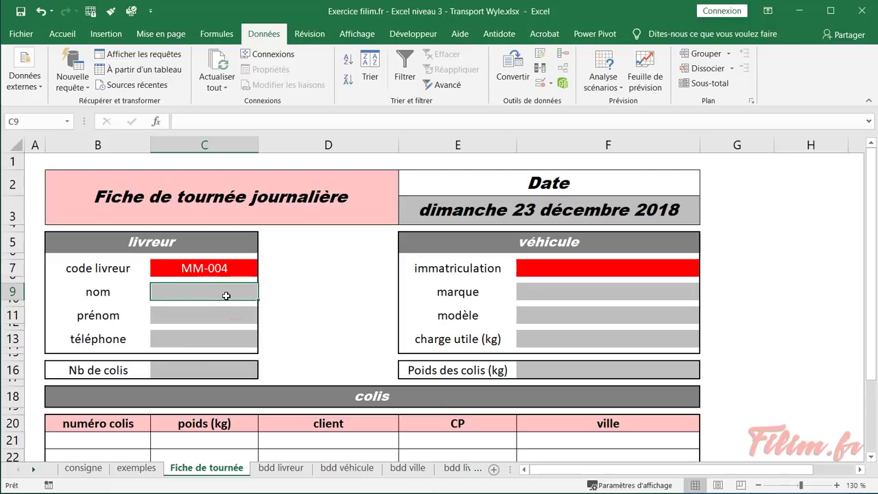
click(208, 315)
click(199, 339)
click(218, 296)
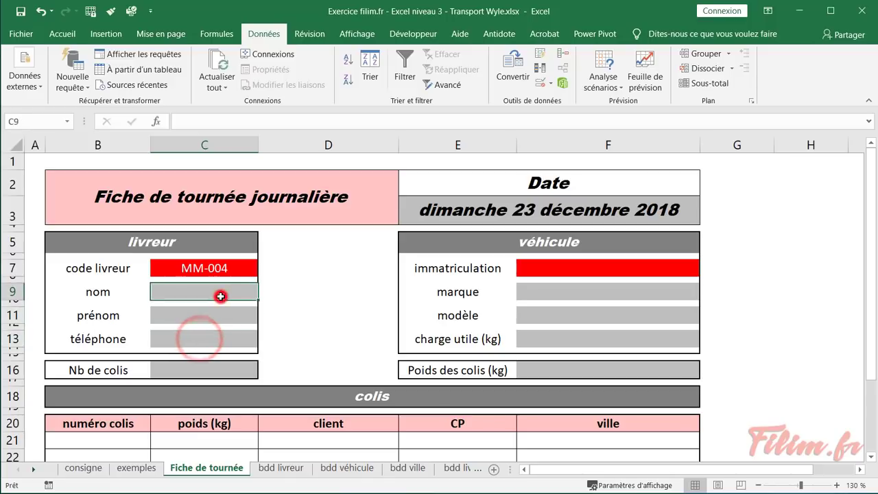
click(280, 468)
click(132, 236)
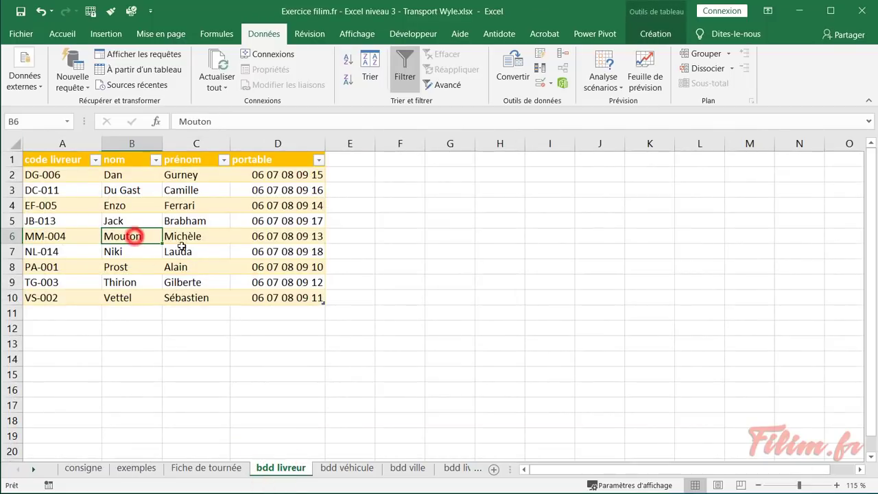
click(192, 235)
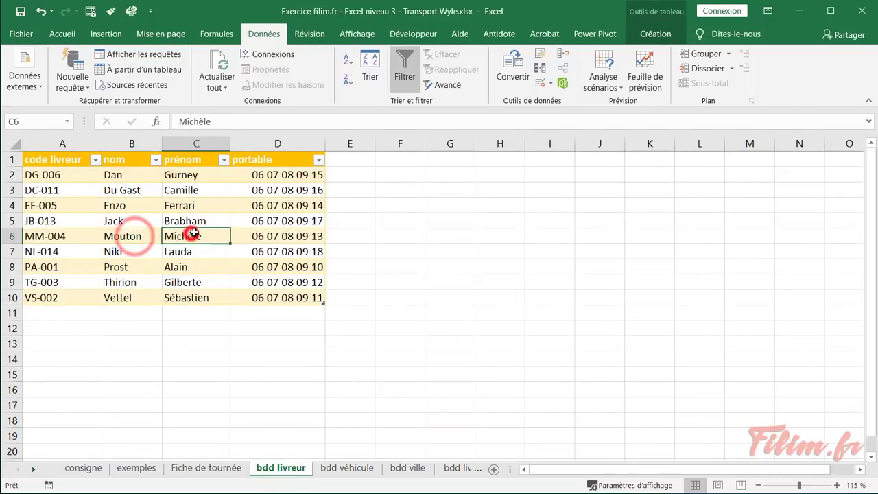
click(277, 235)
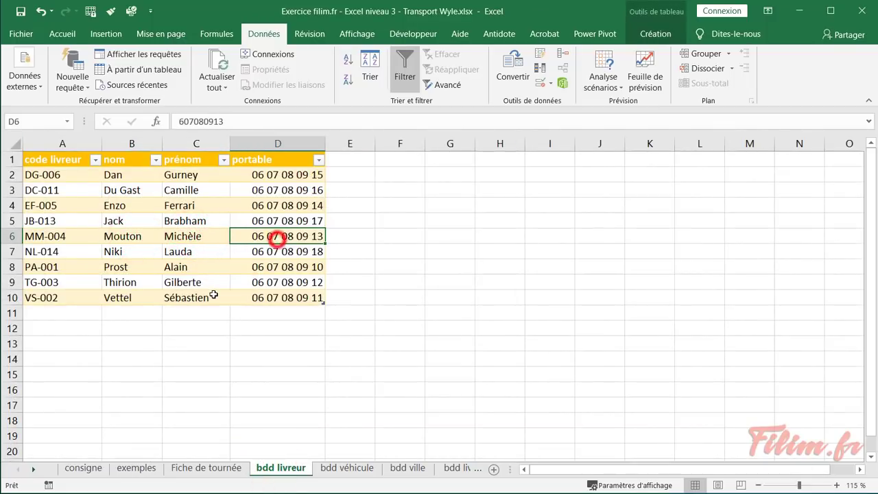
click(190, 471)
click(183, 295)
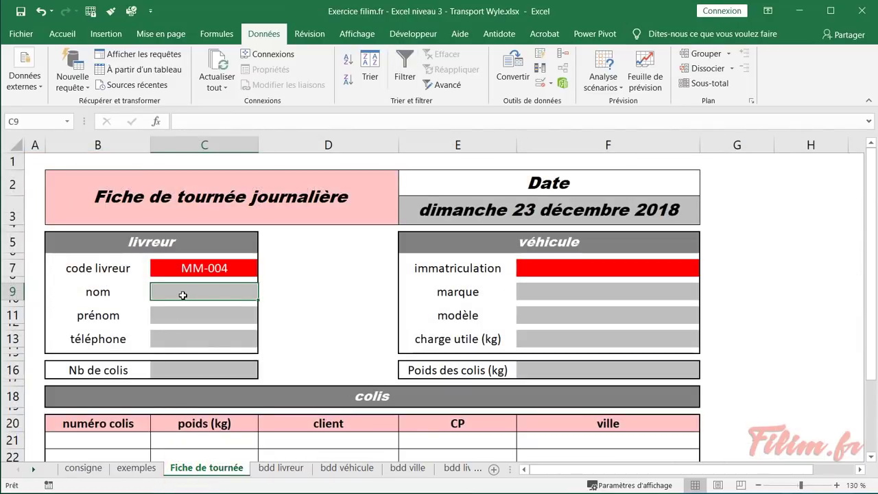
click(157, 121)
Pick RECHERCHEV from all function categories for the nom cell C9
click(404, 237)
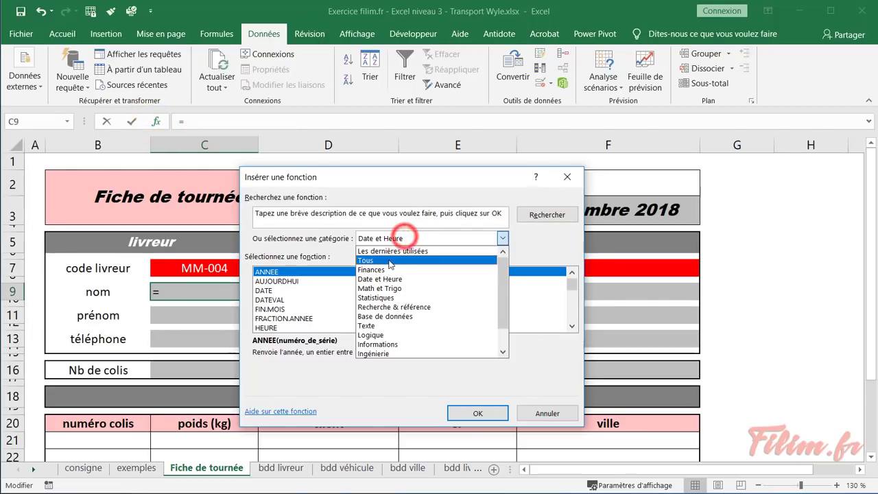
click(390, 261)
click(353, 293)
text(re)
scroll(348, 295, down, 1)
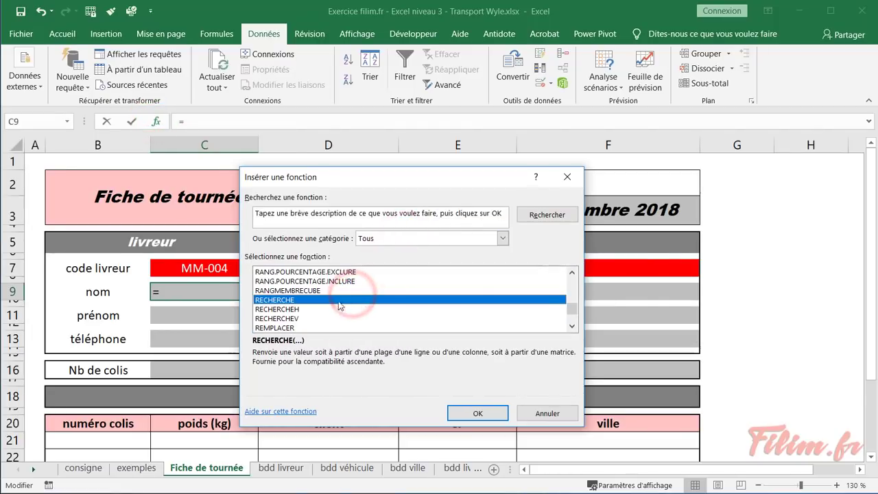
click(320, 318)
double_click(320, 319)
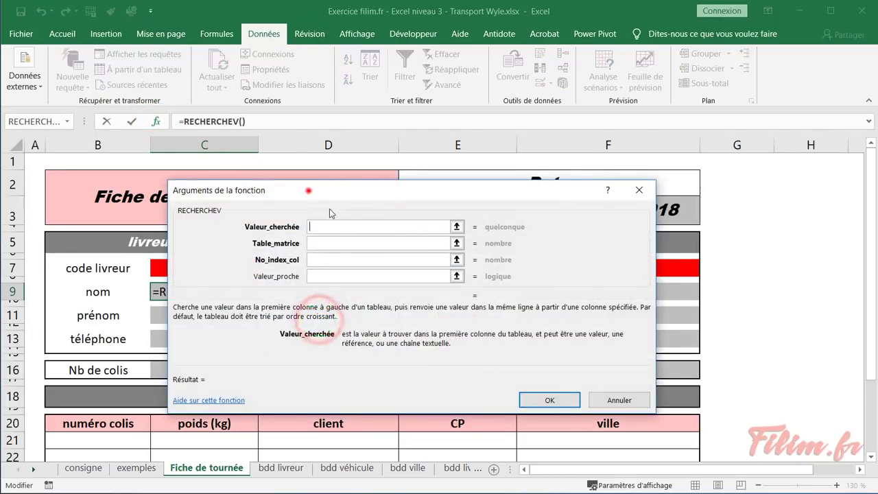
drag(309, 191, 415, 193)
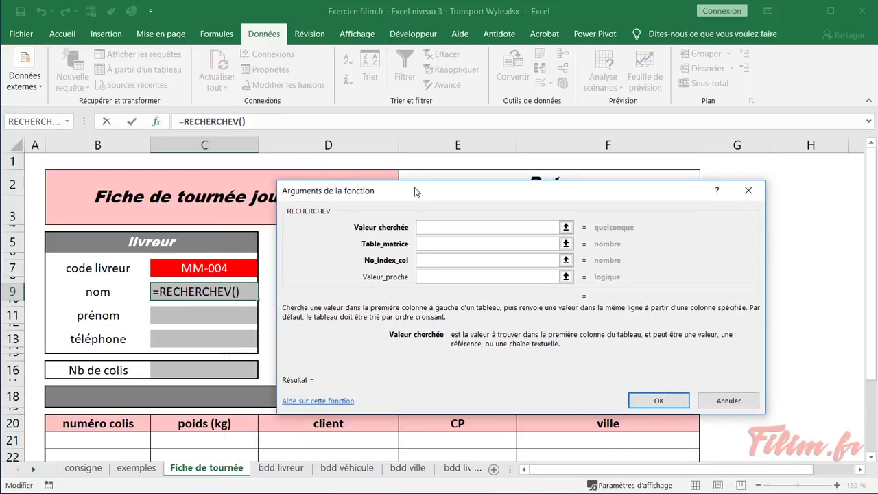
Set the lookup value to C7 and the table to Tableau1 on bdd livreur
click(215, 268)
click(437, 244)
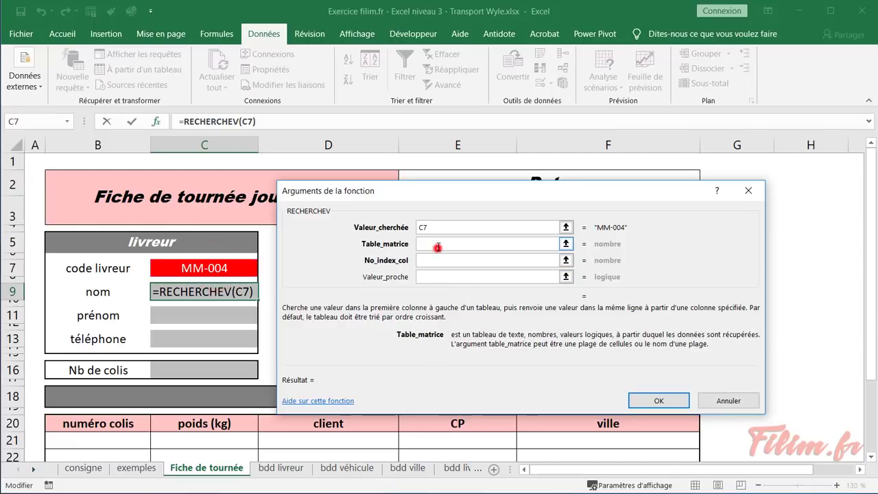
click(281, 468)
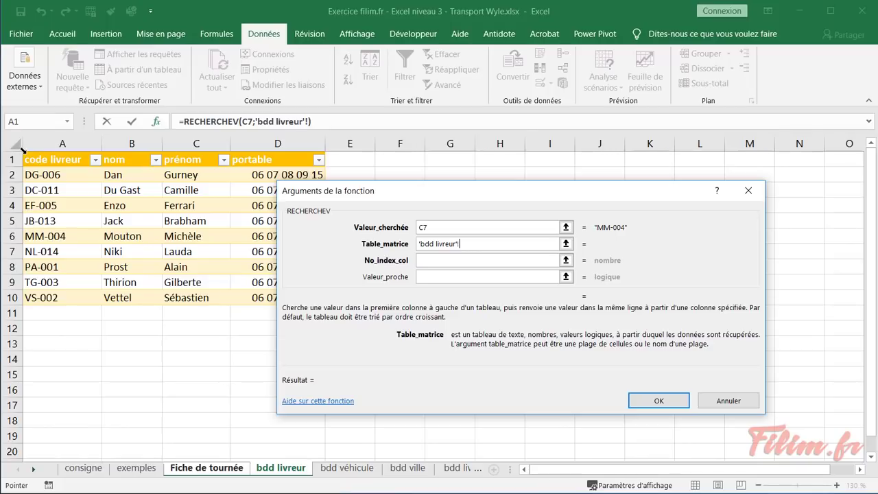
click(25, 153)
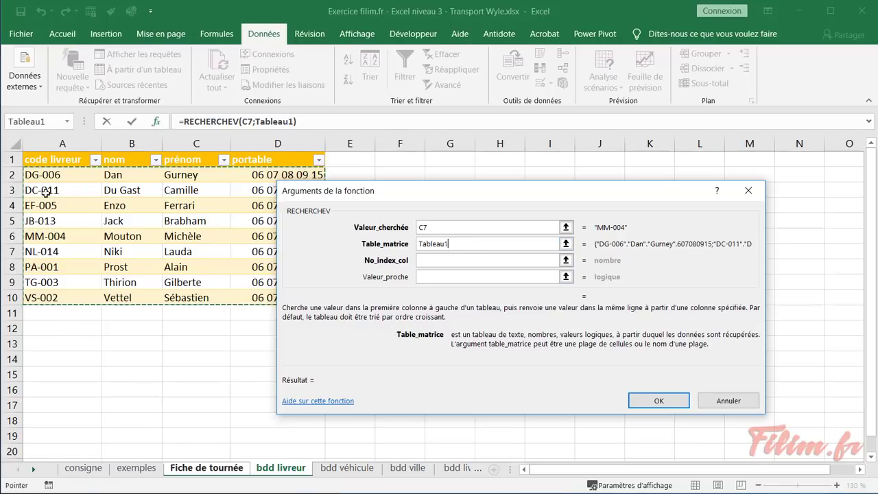
double_click(452, 248)
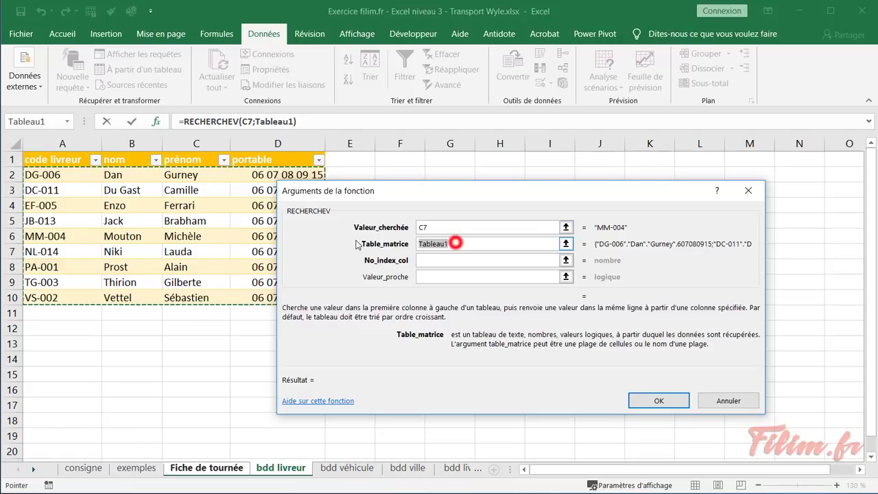
drag(63, 143, 264, 137)
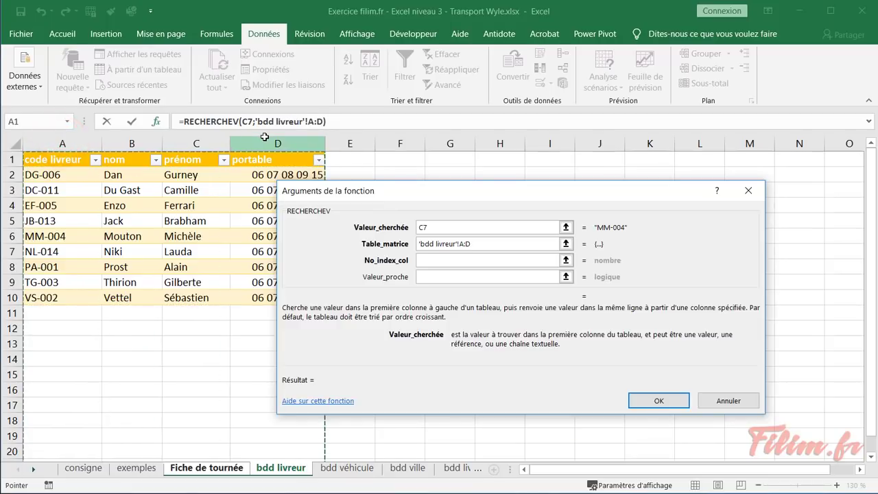
click(481, 243)
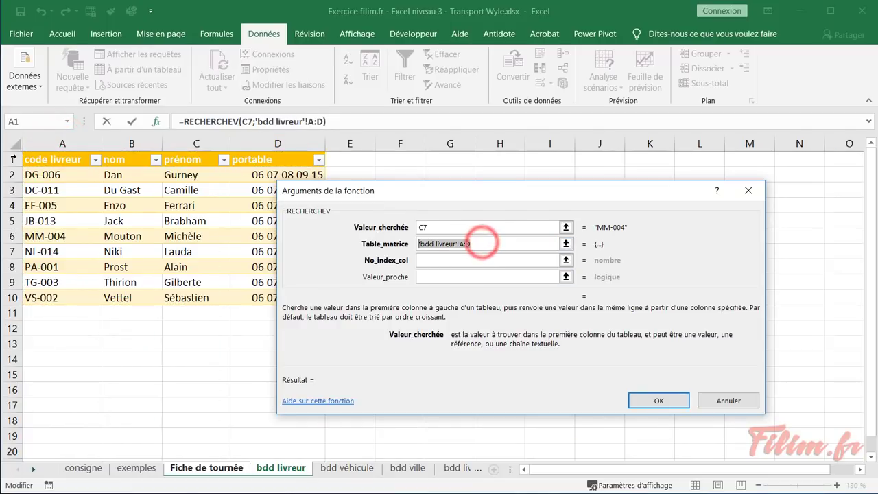
click(22, 148)
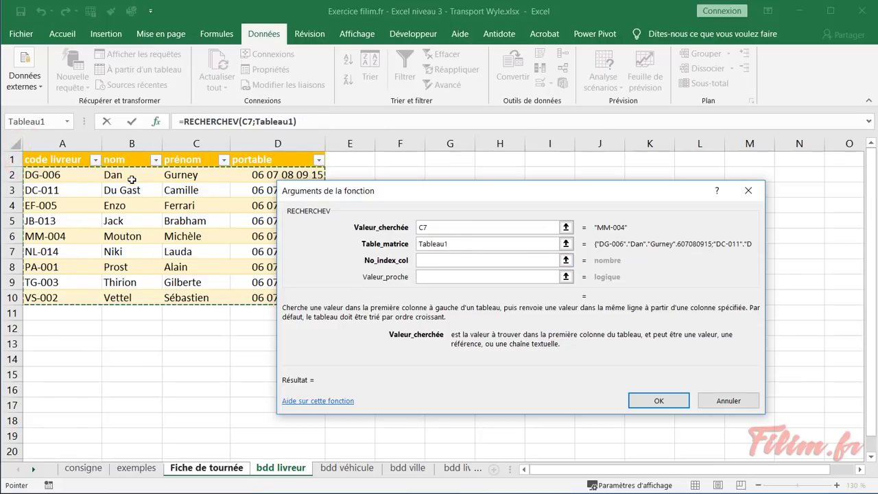
Enter column index 2 and exact match 0, then confirm the formula
click(434, 264)
text(2)
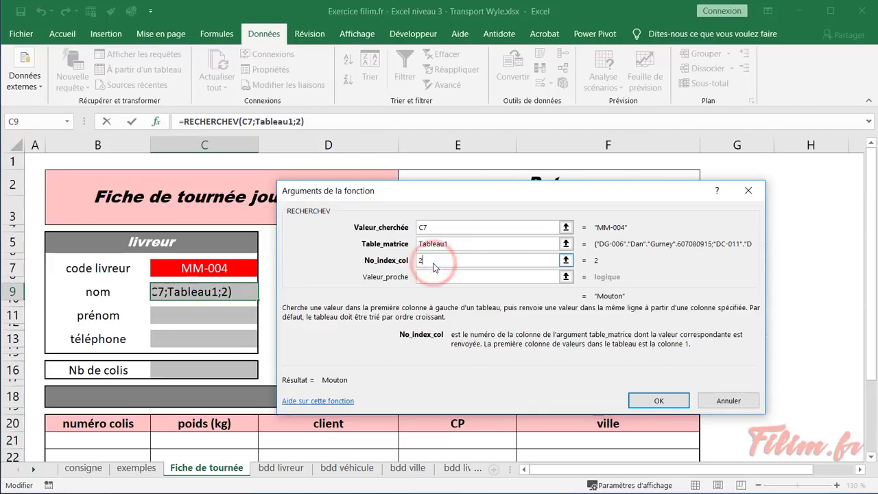
key(Tab)
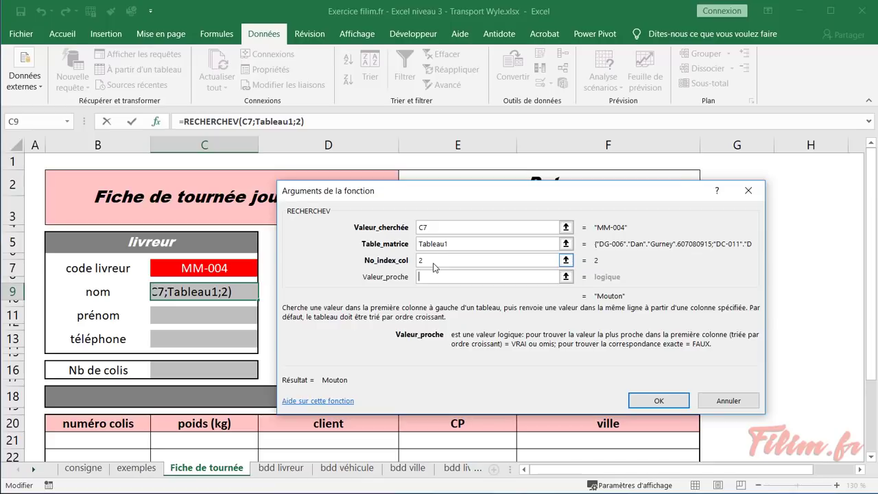
text(0)
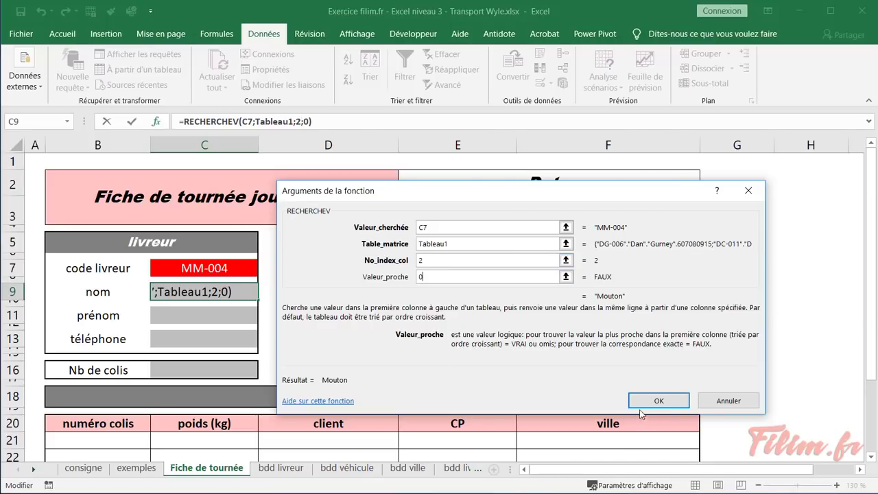
click(645, 402)
Start a RECHERCHEV formula in the prénom cell C11
click(178, 317)
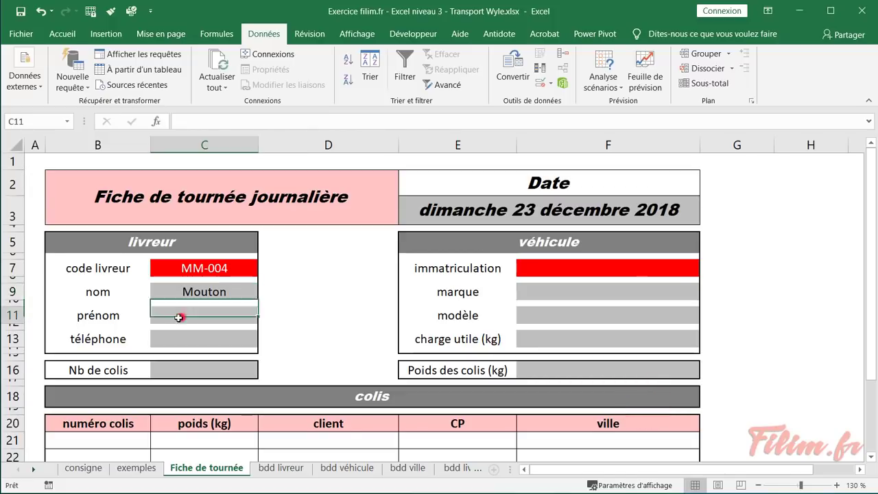
click(156, 121)
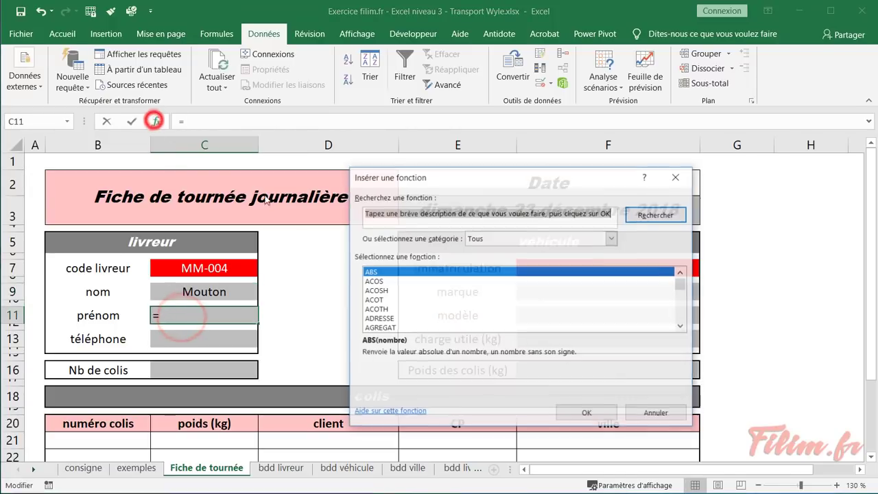
click(420, 293)
text(re)
scroll(421, 295, down, 2)
click(420, 294)
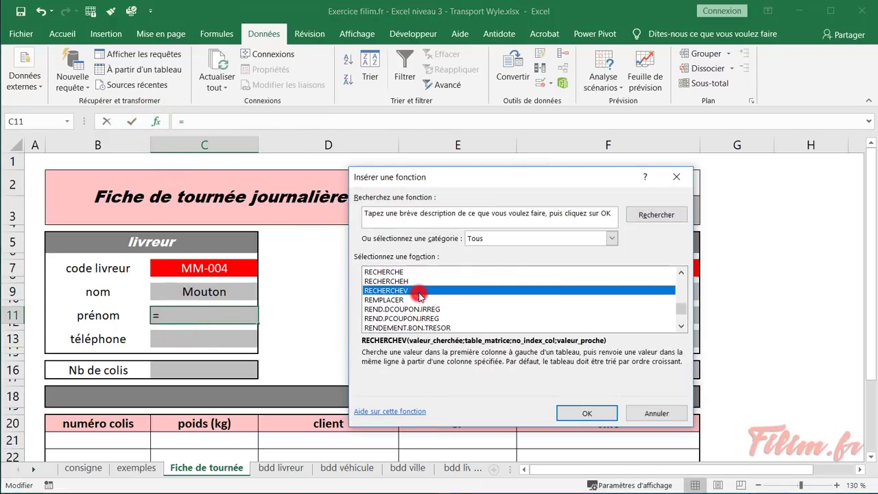
double_click(420, 293)
Fill the arguments C7, Tableau1, 3 and 0 and confirm, giving =RECHERCHEV(C7;Tableau1;3;0)
click(199, 268)
click(420, 243)
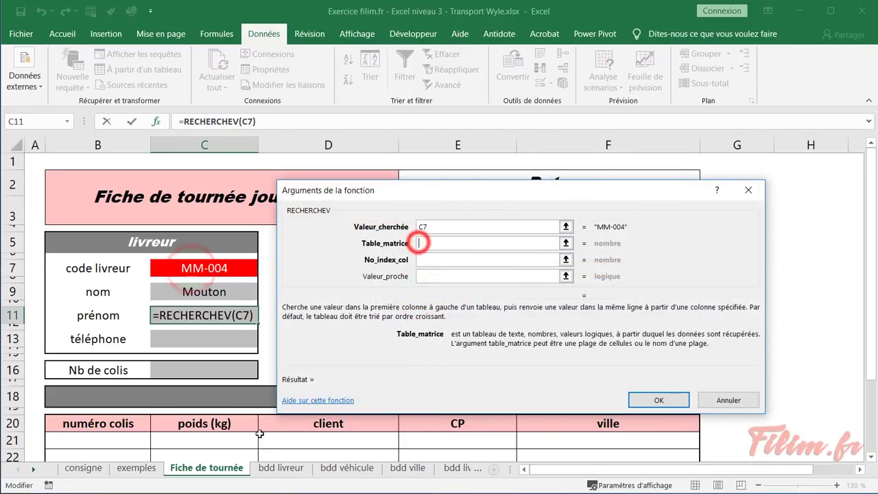
click(280, 468)
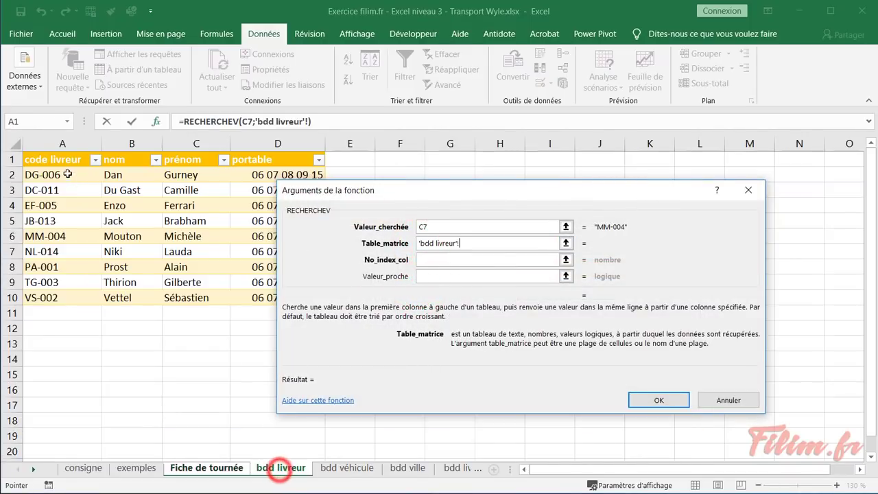
click(23, 154)
click(423, 259)
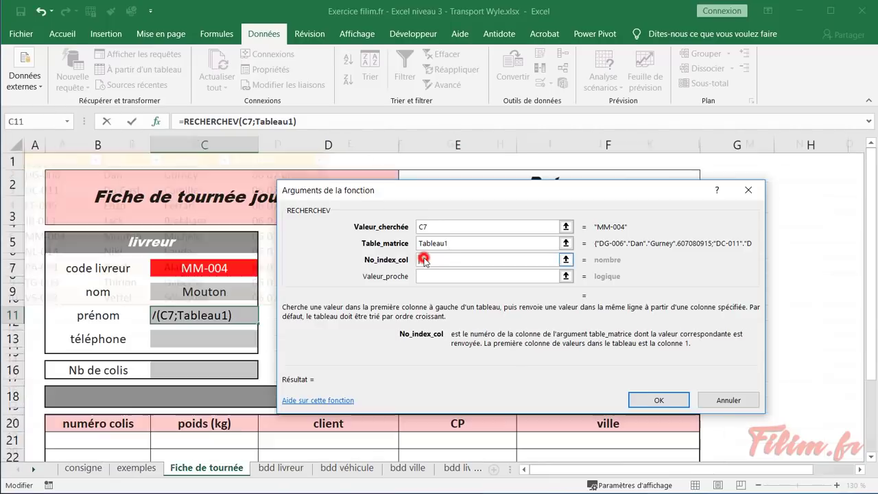
text(3)
key(Tab)
text(0)
key(Return)
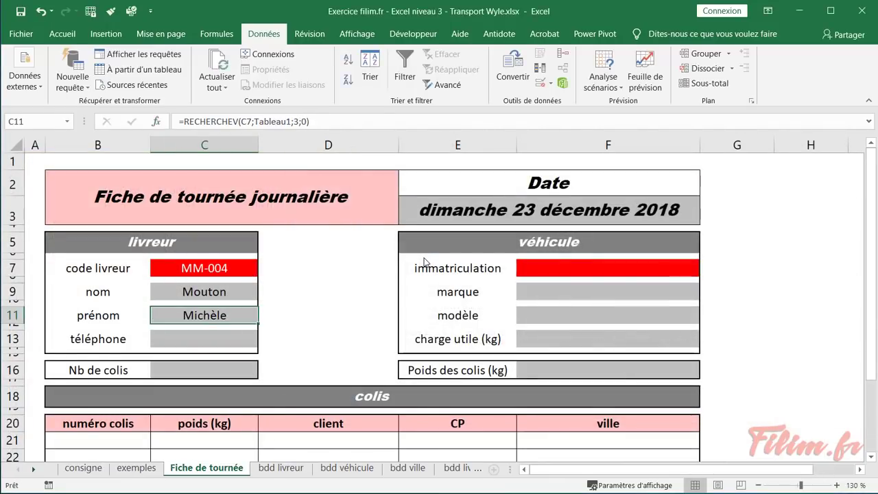
click(228, 339)
Start a RECHERCHEV in C13 using C7 as the lookup value and Tableau1 from bdd livreur as the table
click(156, 121)
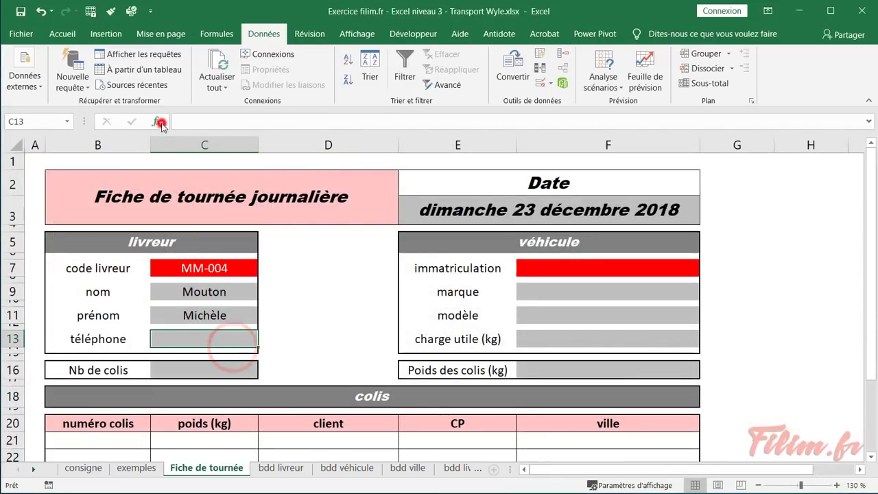
click(438, 300)
text(re)
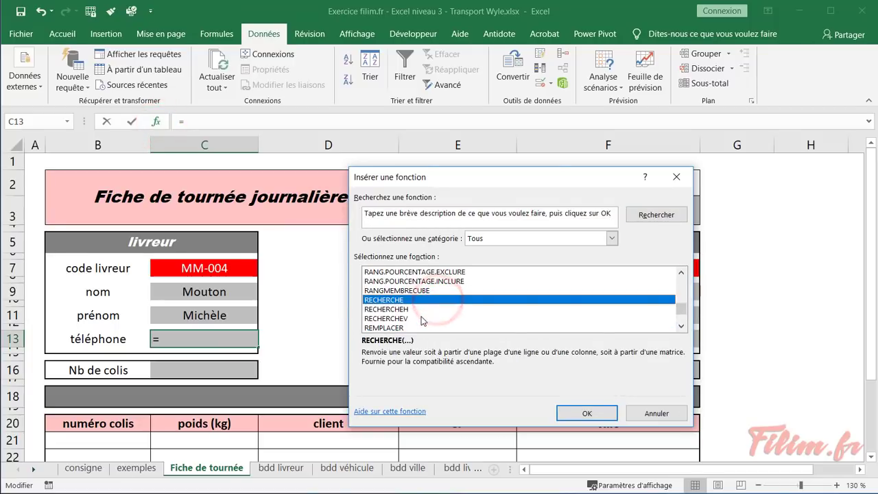
double_click(421, 319)
click(218, 266)
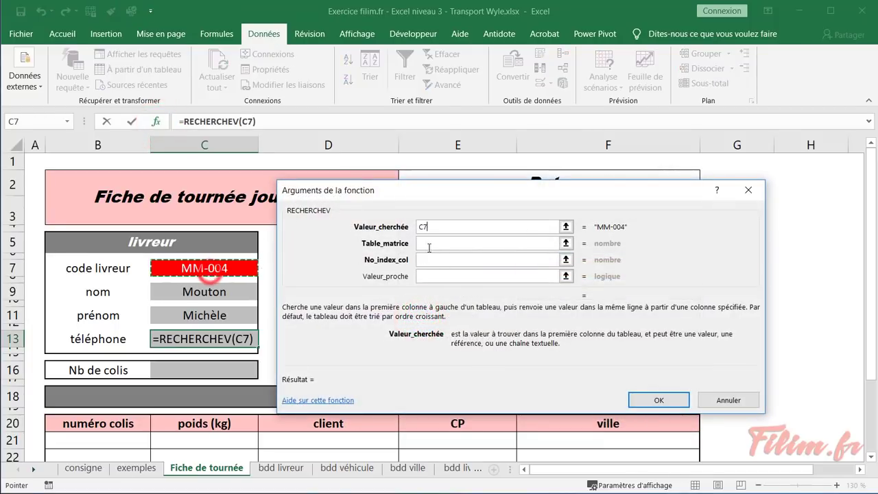
click(431, 243)
click(281, 467)
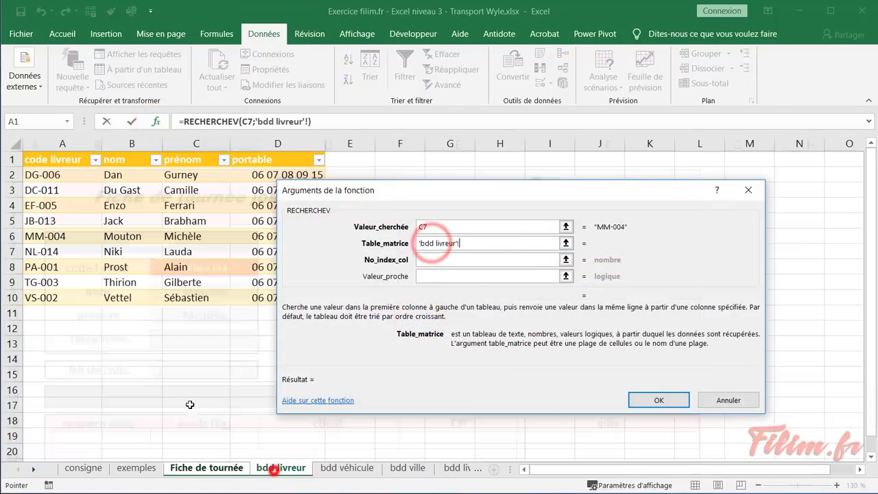
click(23, 157)
Finish the phone lookup with column index 4 and exact match 0
click(423, 260)
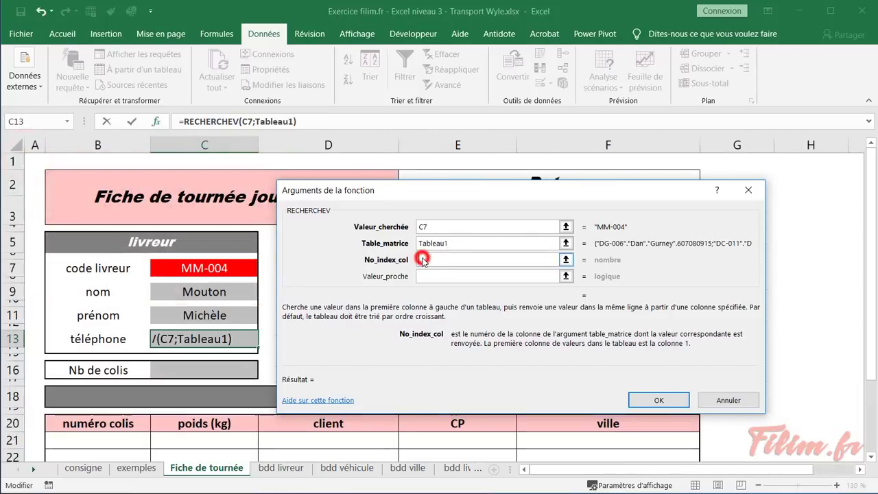
text(4)
key(Tab)
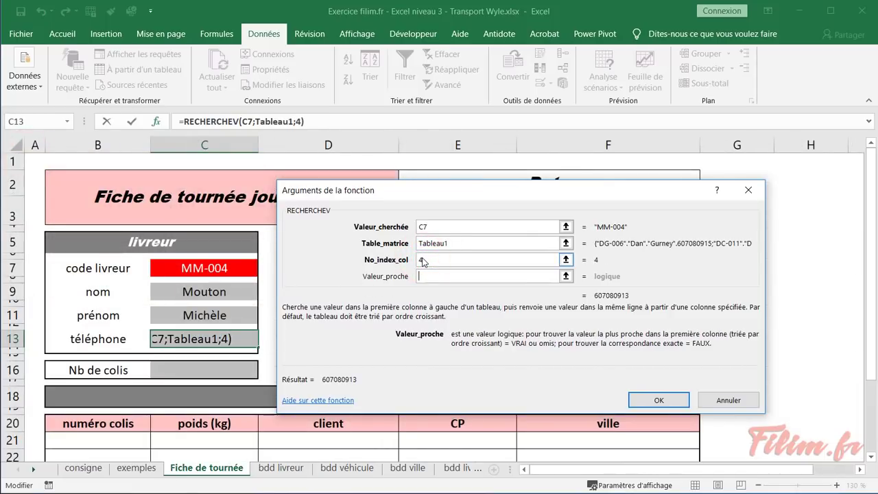
text(0)
key(Return)
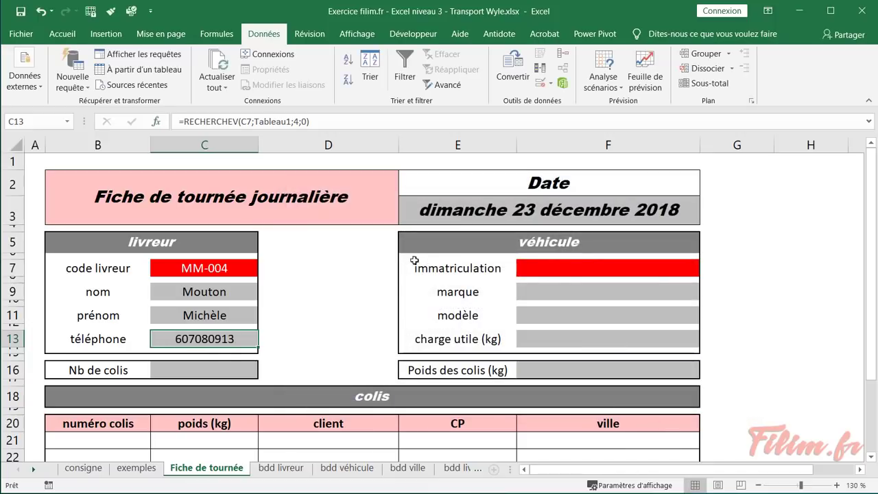
right_click(220, 340)
Format the téléphone cell with the Spécial 'Numéro de téléphone' format
click(282, 235)
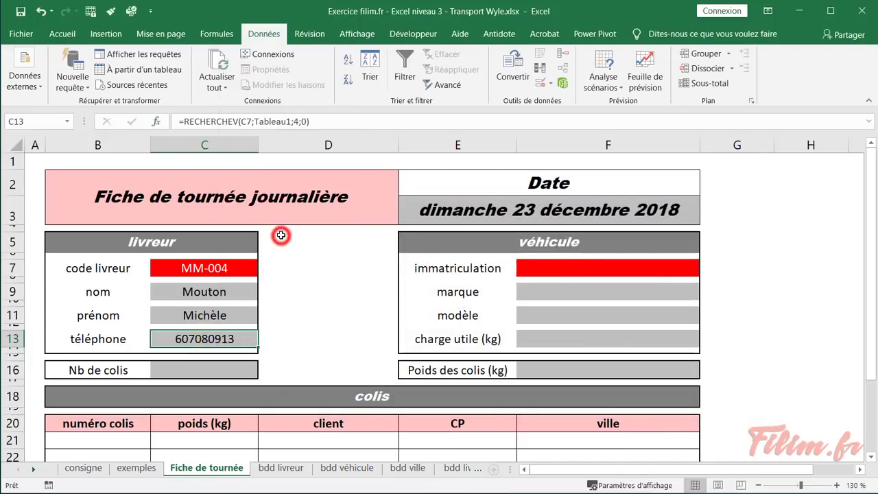
click(114, 218)
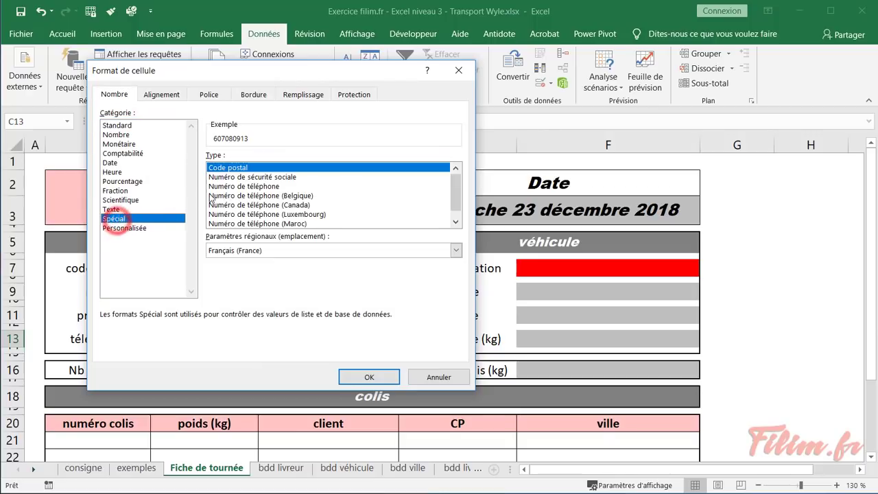
click(264, 186)
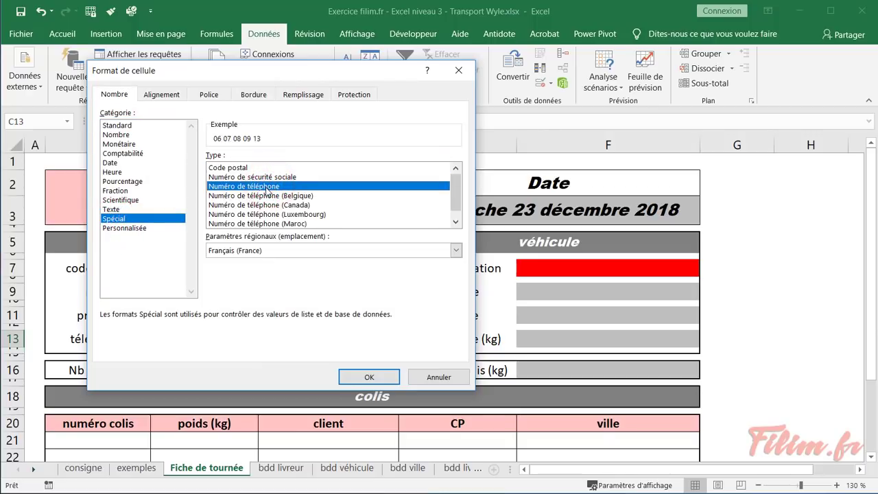
click(369, 376)
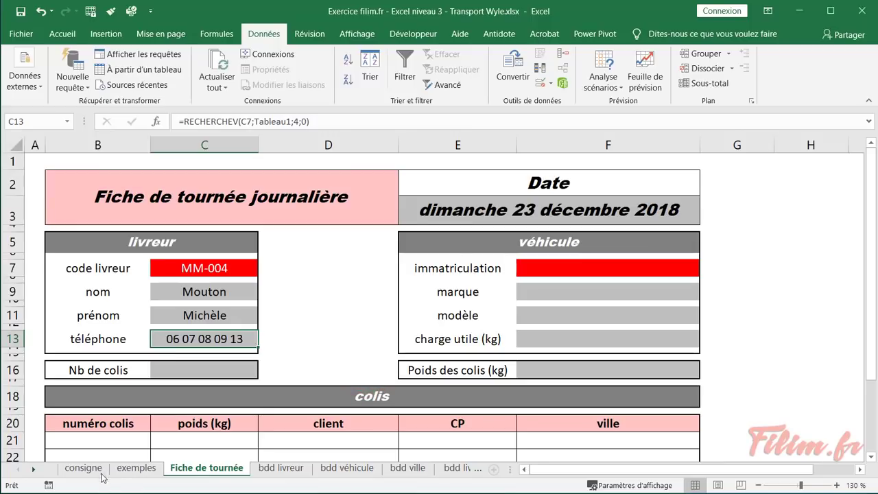
Test the lookups by choosing driver code PA-001, then NL-014, in C7
click(213, 273)
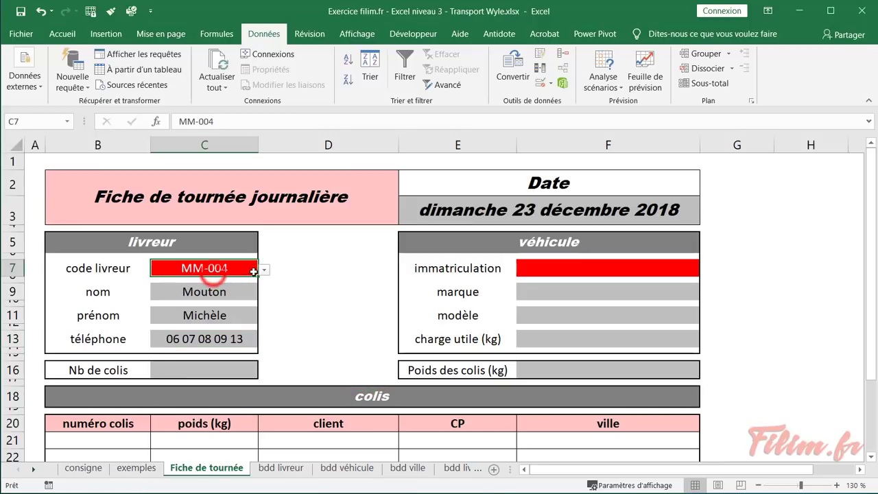
click(264, 269)
click(196, 343)
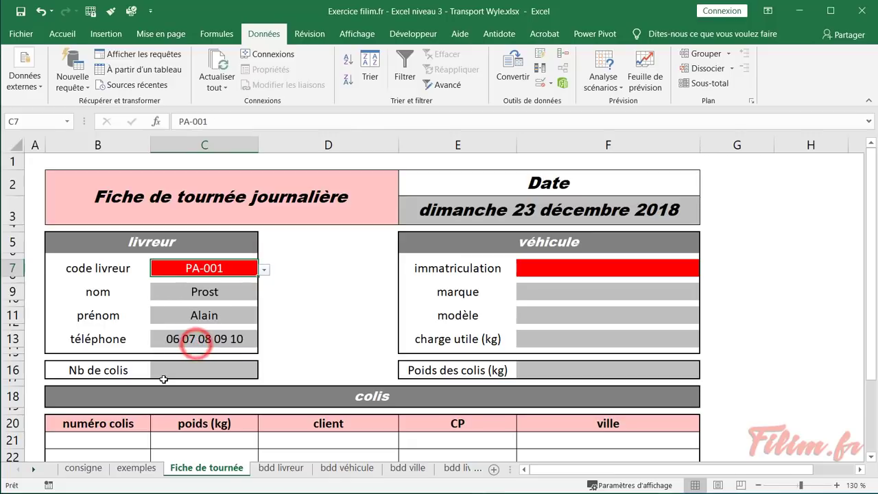
click(264, 269)
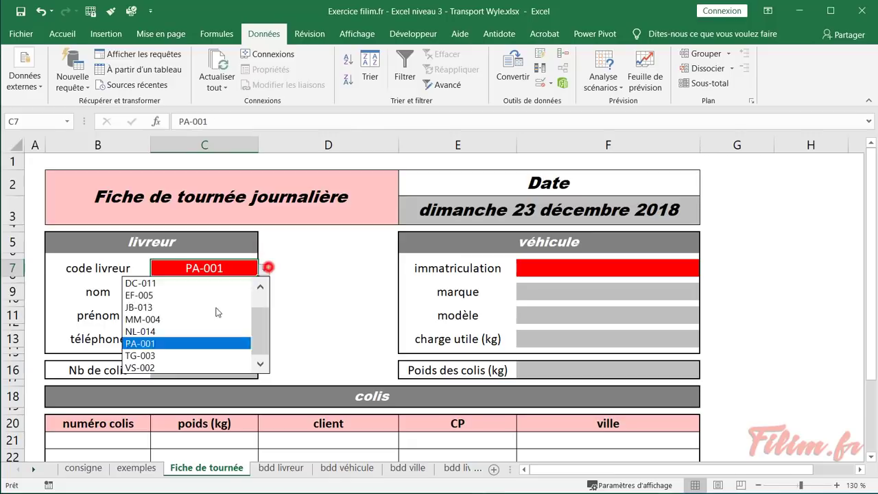
click(178, 335)
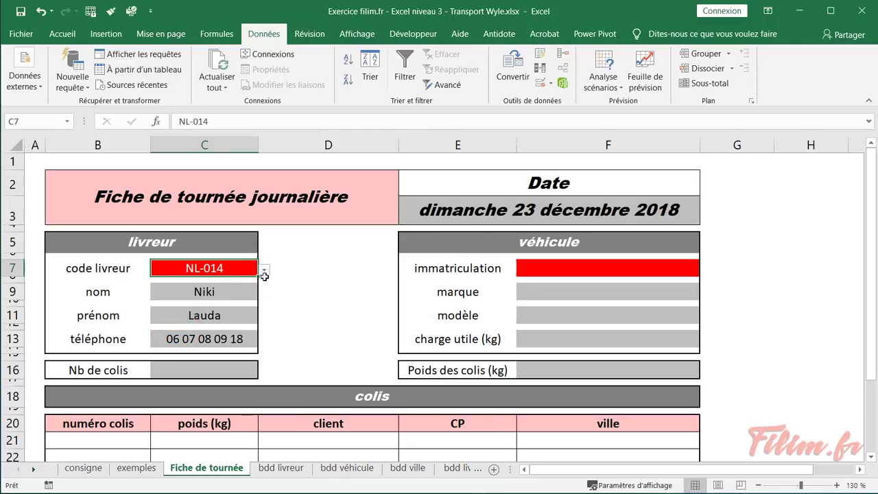
click(135, 469)
On the consigne sheet, fill the vehicle instruction in A10 with a darker blue
click(83, 469)
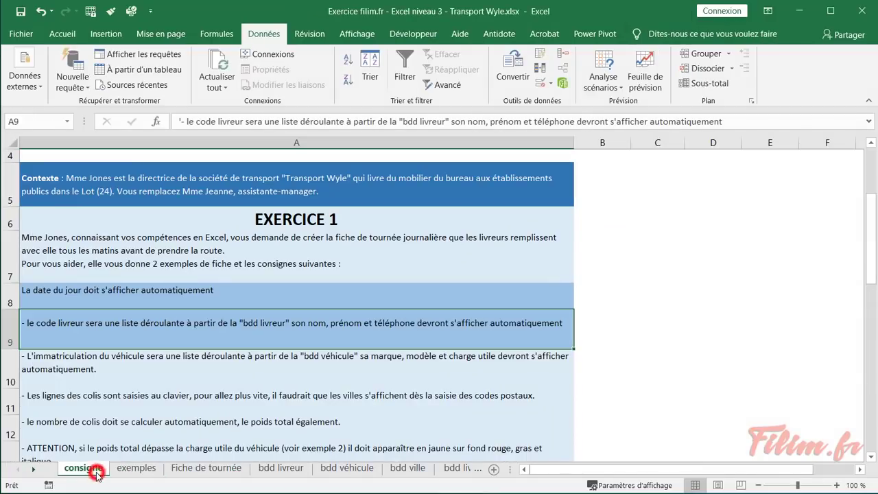
click(105, 371)
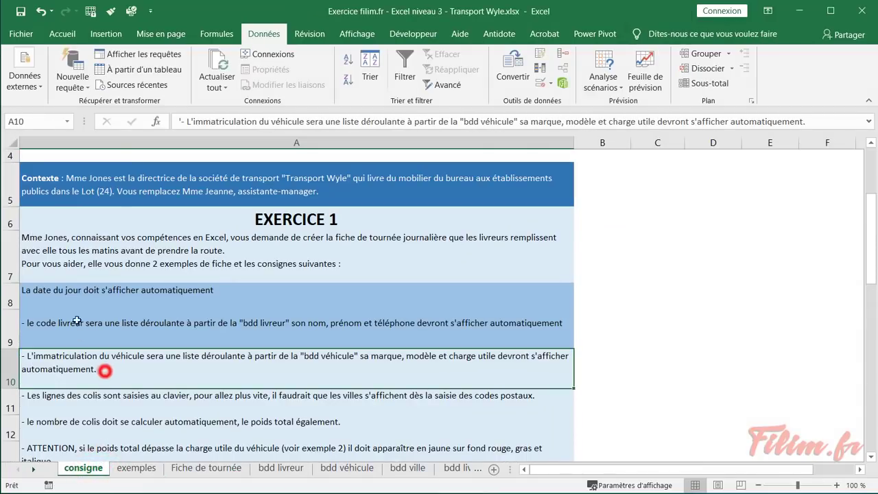
click(60, 34)
click(167, 81)
scroll(185, 272, down, 2)
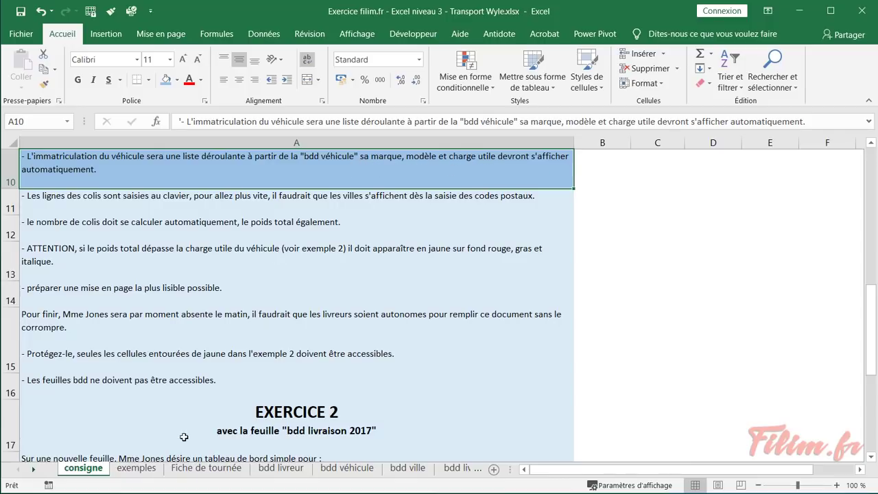
Back on Fiche de tournée, select the lookup cells C7:C13 and then F7:F13
click(206, 468)
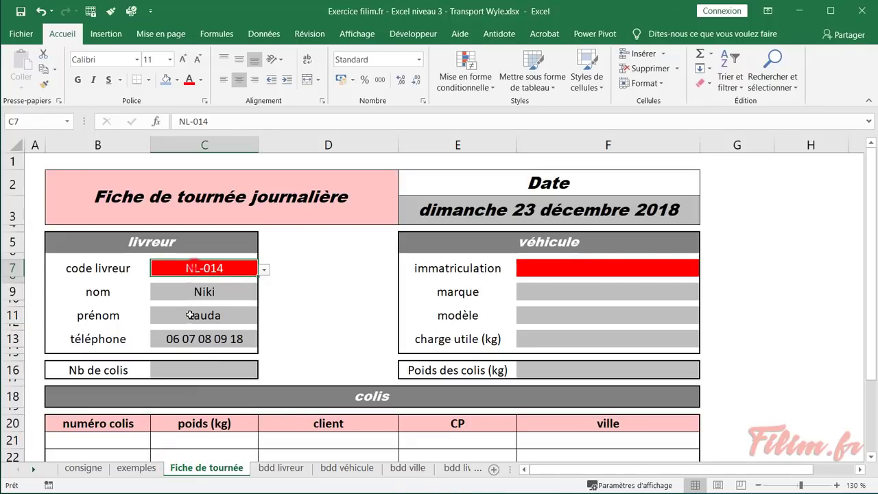
drag(199, 269, 188, 338)
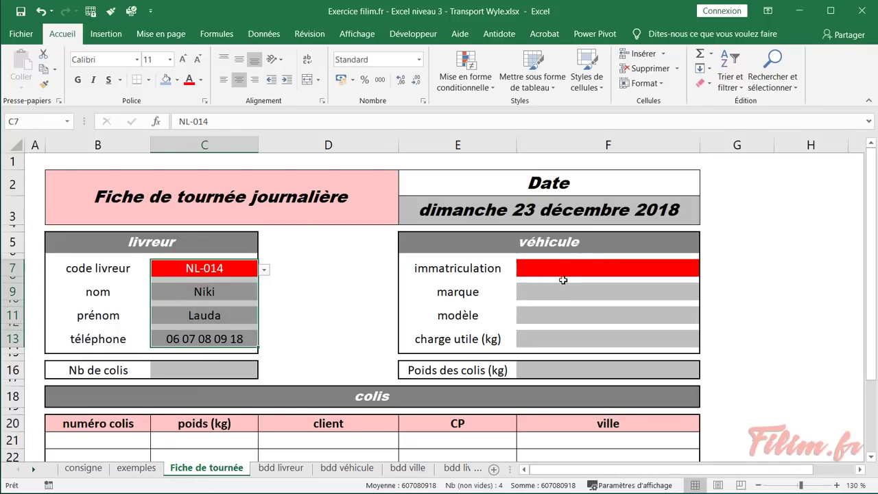
drag(571, 265, 568, 341)
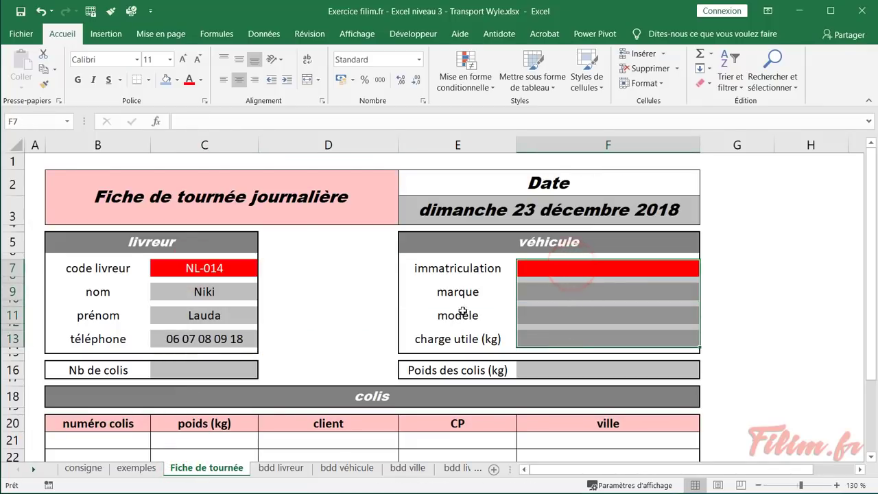
click(489, 297)
Format the bdd véhicule vehicle list as a table with headers in a medium blue style
click(347, 468)
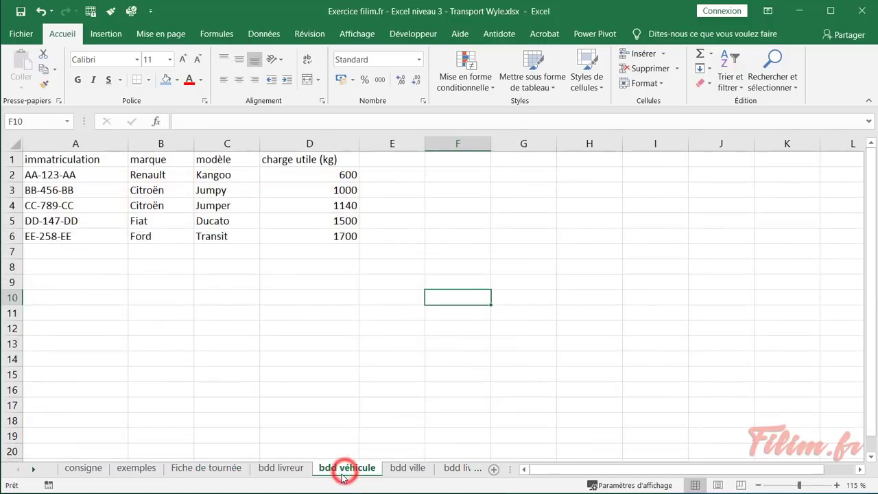
click(148, 205)
click(528, 69)
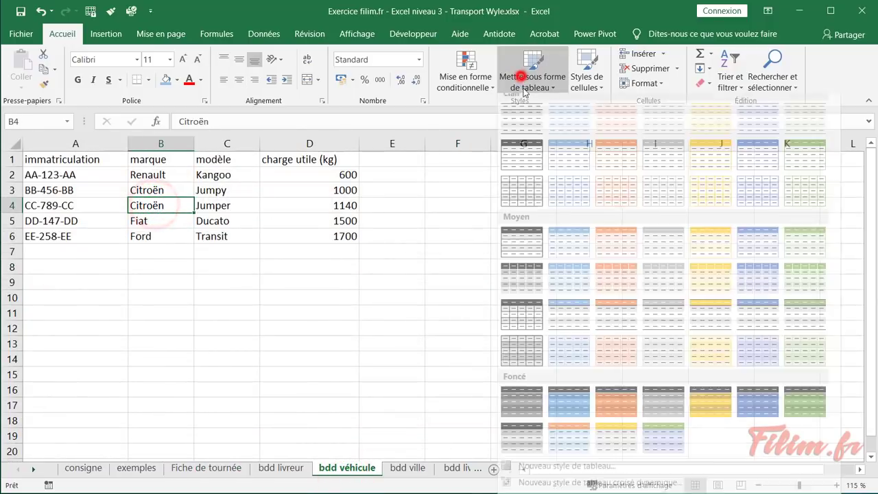
click(758, 251)
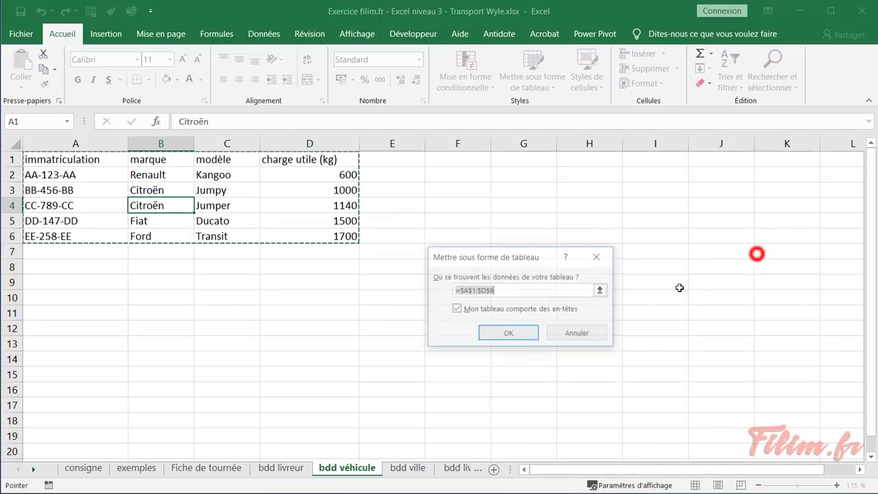
click(492, 335)
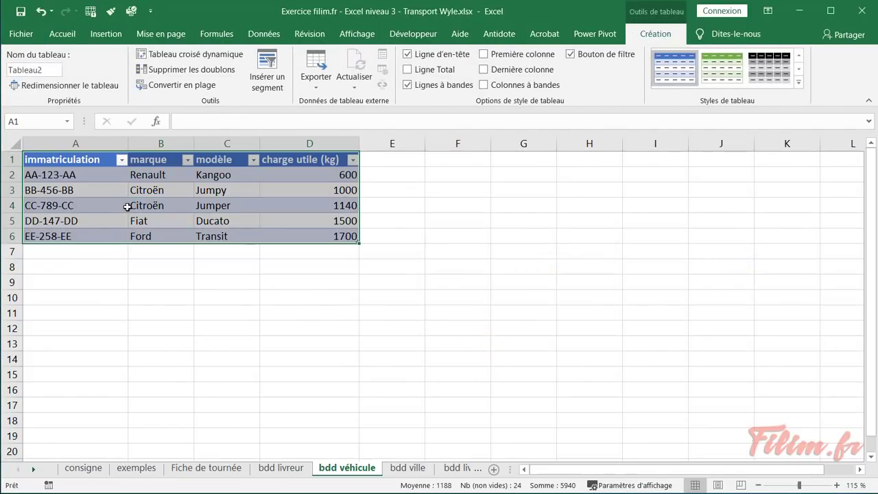
click(125, 205)
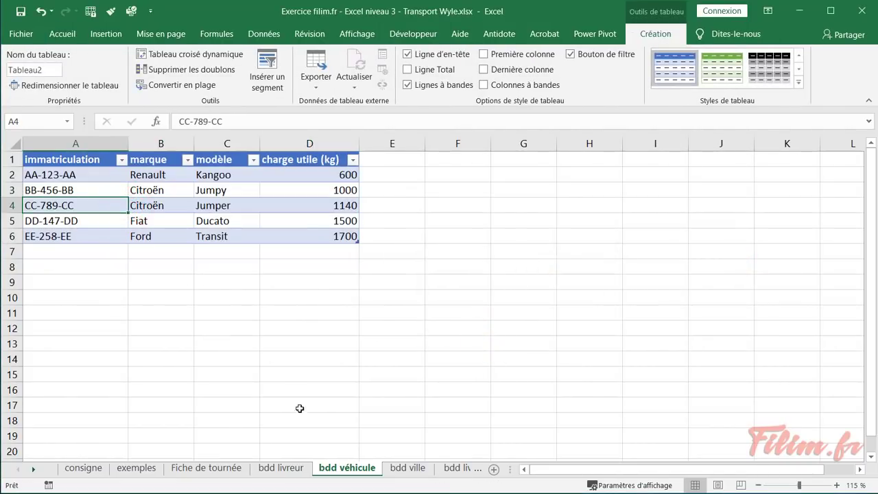
Return to the Fiche de tournée sheet and select the immatriculation cell F7
click(280, 469)
click(205, 468)
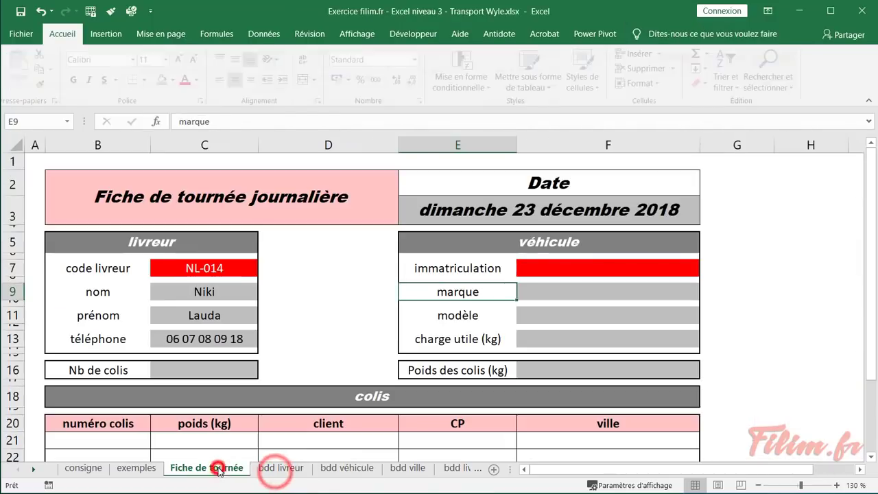
click(547, 267)
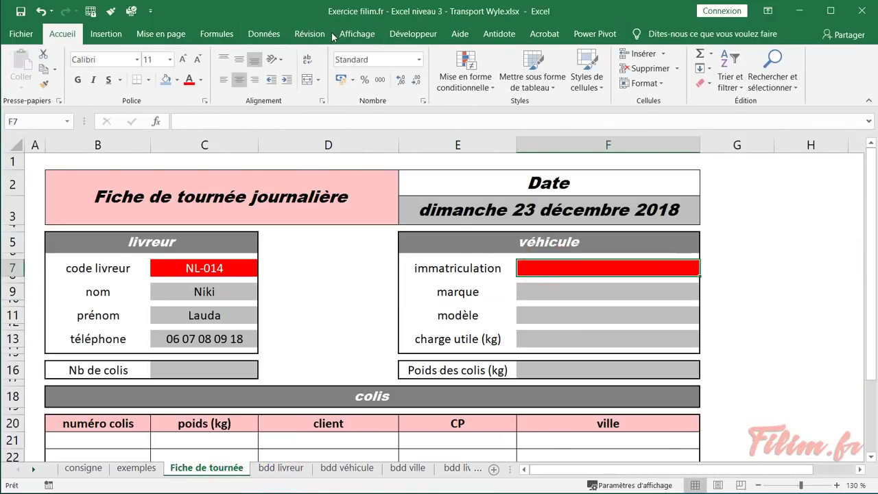
Add a List data validation to F7 with source 'bdd véhicule'!$A:$A
click(264, 33)
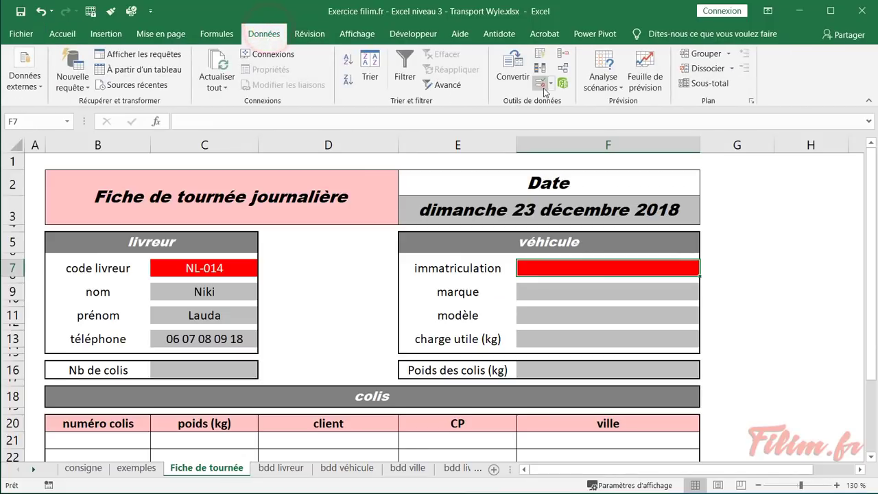
click(550, 85)
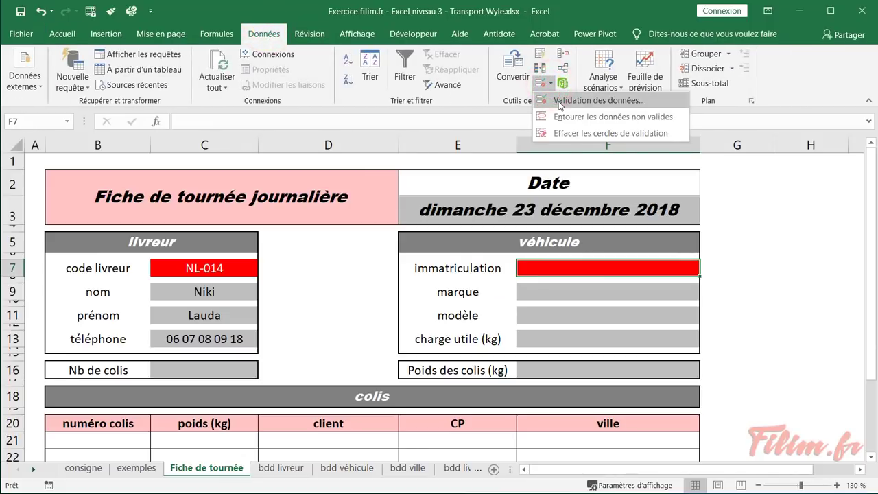
click(560, 101)
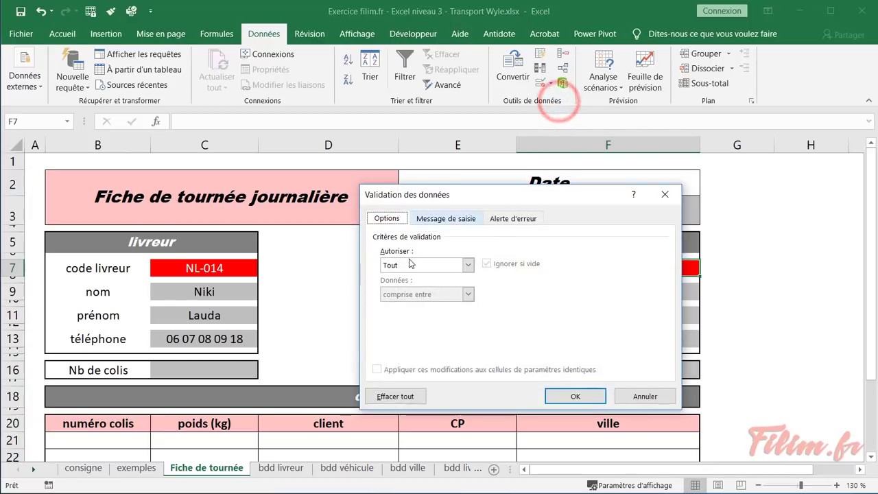
click(414, 263)
click(406, 304)
drag(477, 196, 238, 152)
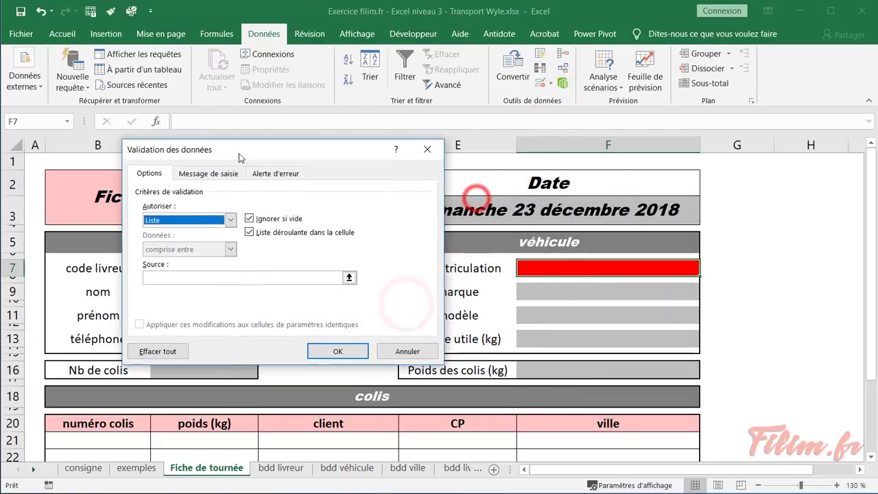
click(193, 280)
click(336, 467)
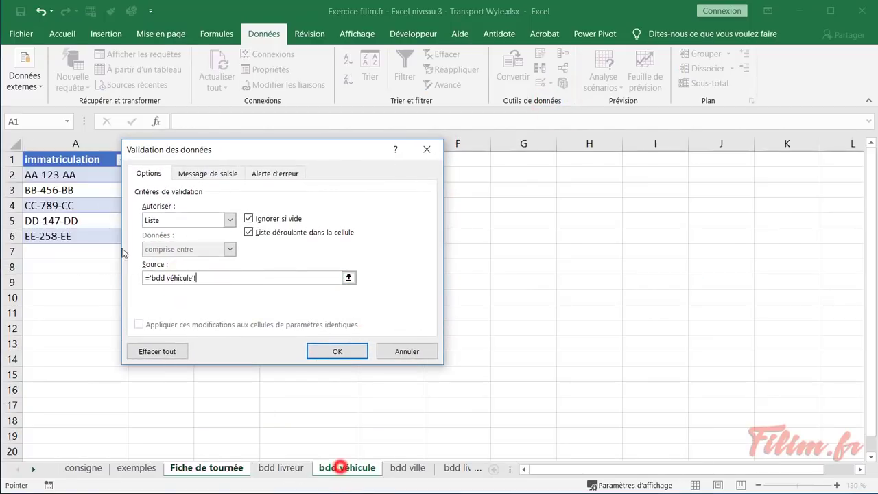
click(23, 149)
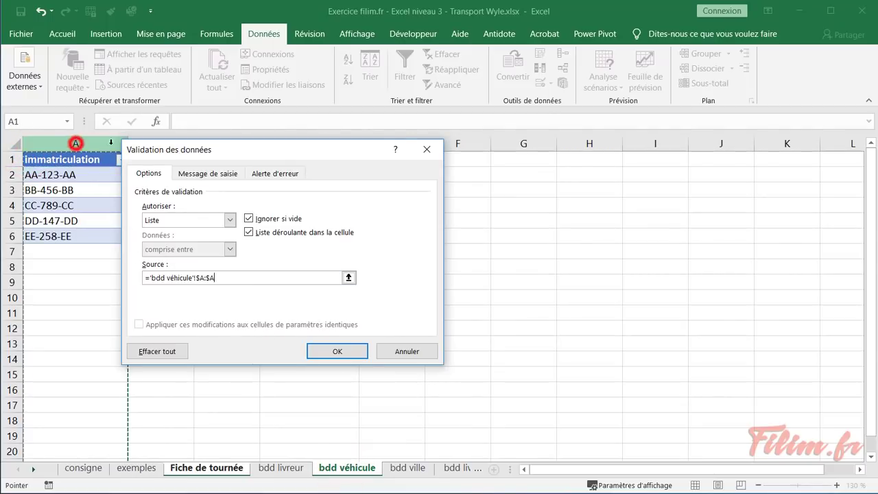
click(78, 143)
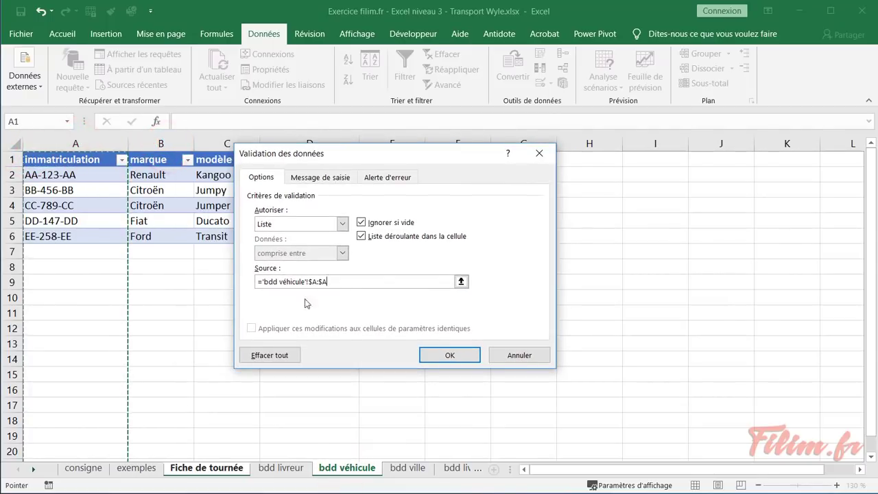
click(439, 352)
Choose plate CC-789-CC from F7's drop-down list
click(706, 269)
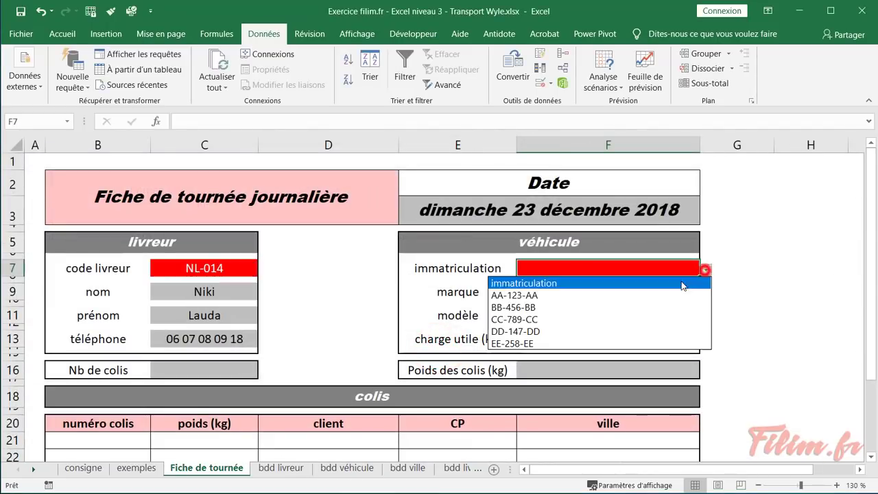
click(618, 318)
click(596, 291)
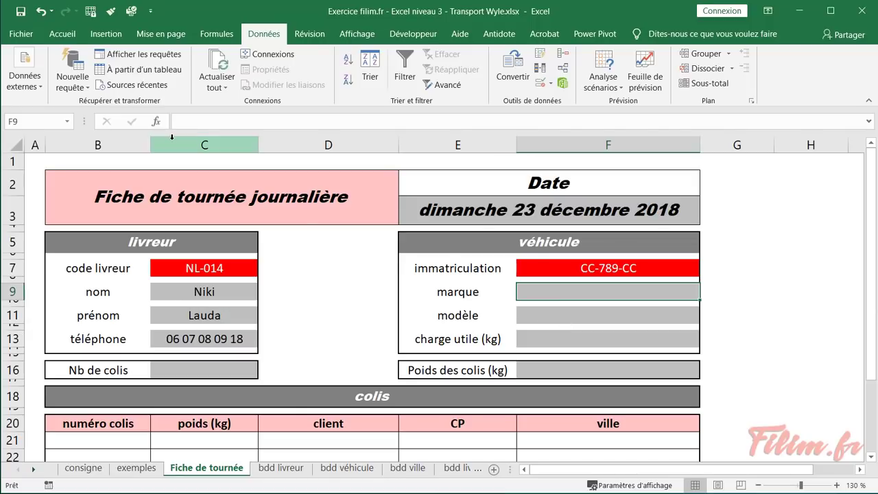
Start a RECHERCHEV in F9 with F7 as the lookup value
click(157, 121)
click(306, 277)
text(re)
scroll(307, 277, down, 1)
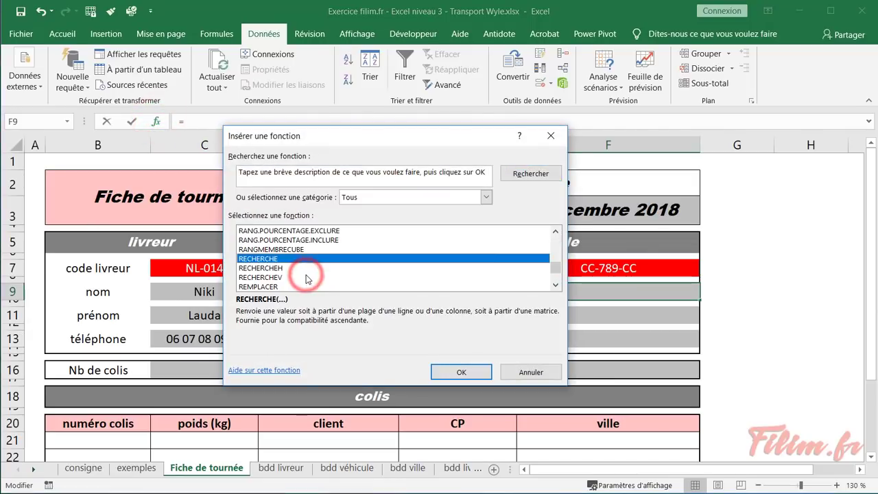
double_click(307, 277)
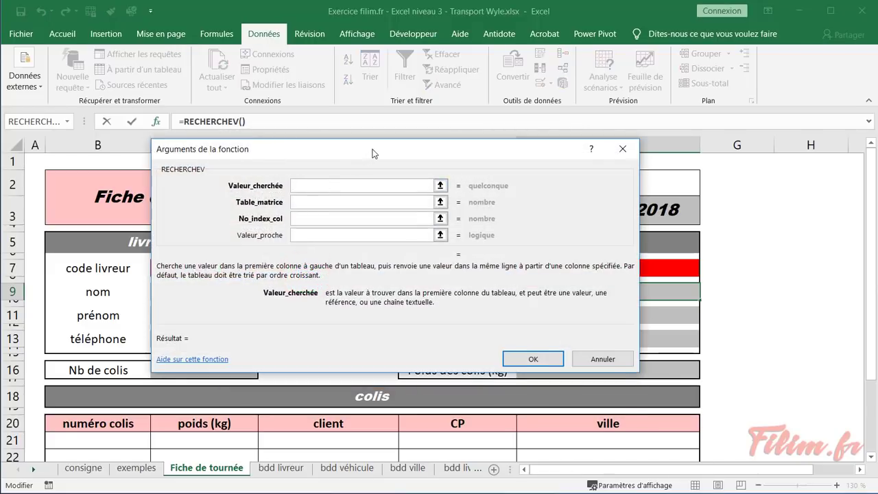
drag(373, 151, 245, 167)
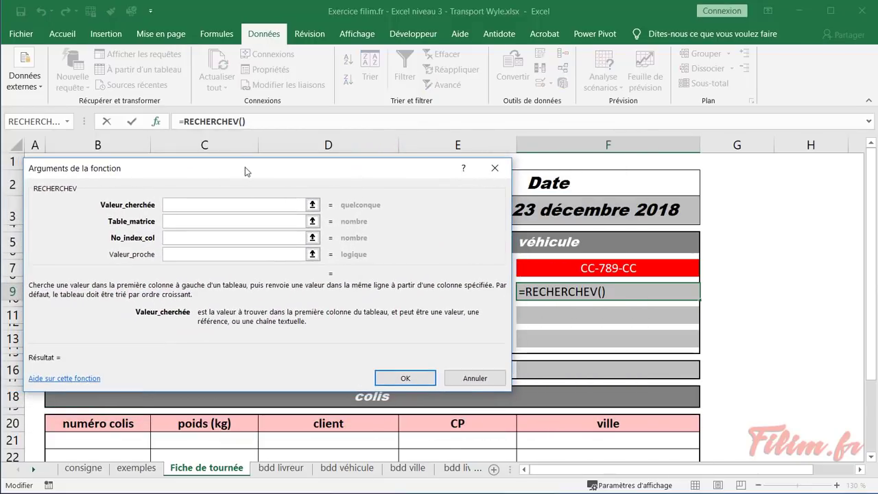
click(545, 268)
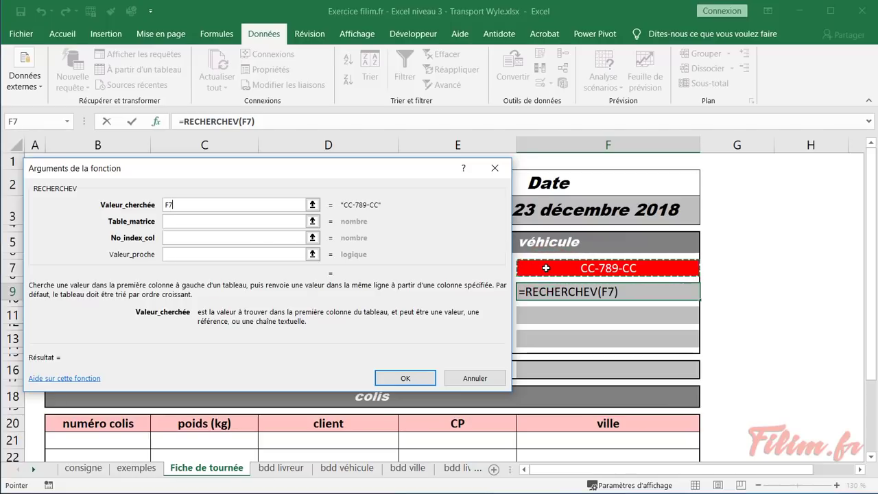
Complete the marque lookup with Tableau2, column 2 and exact match, showing Citroën
click(196, 223)
click(341, 468)
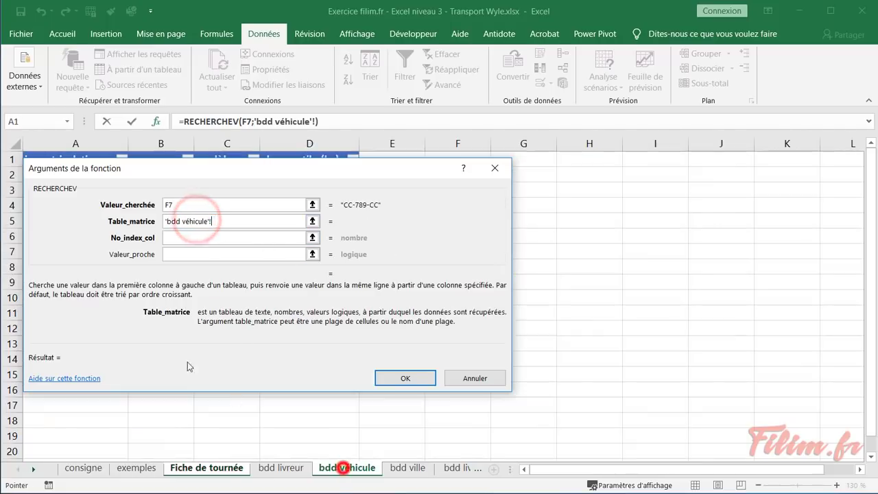
drag(87, 169, 219, 204)
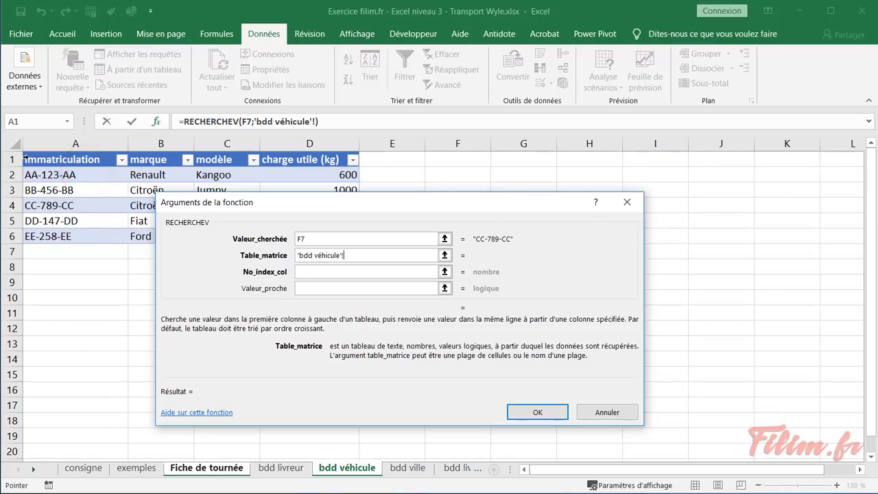
click(24, 156)
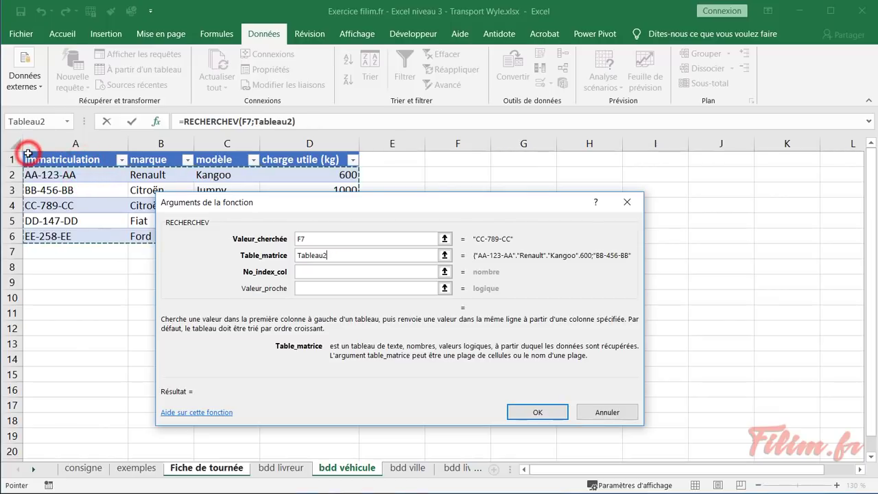
click(321, 272)
text(2)
key(Tab)
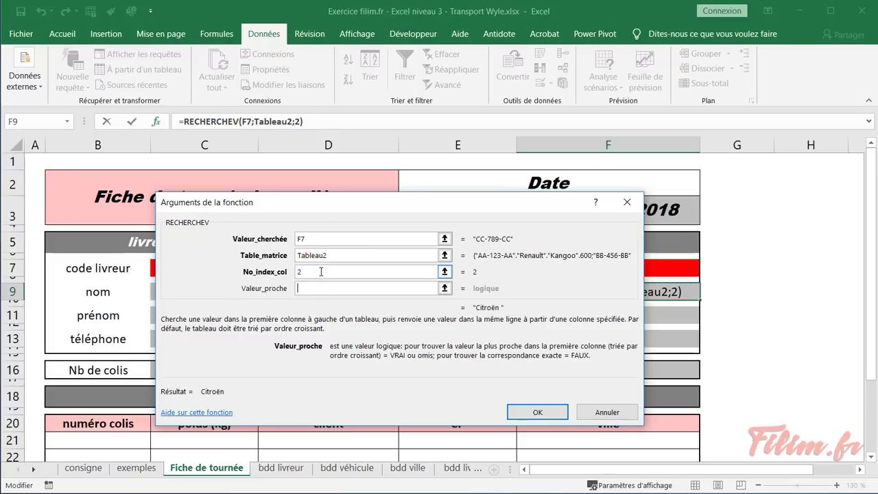
key(Return)
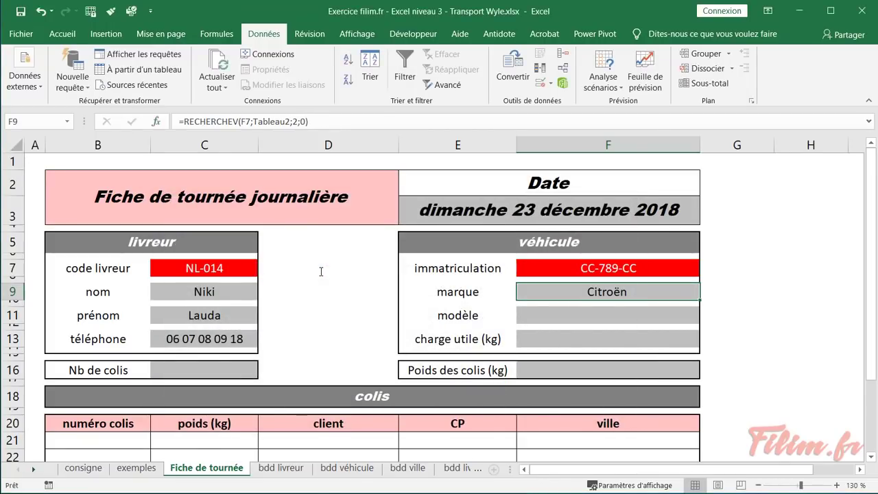
click(561, 314)
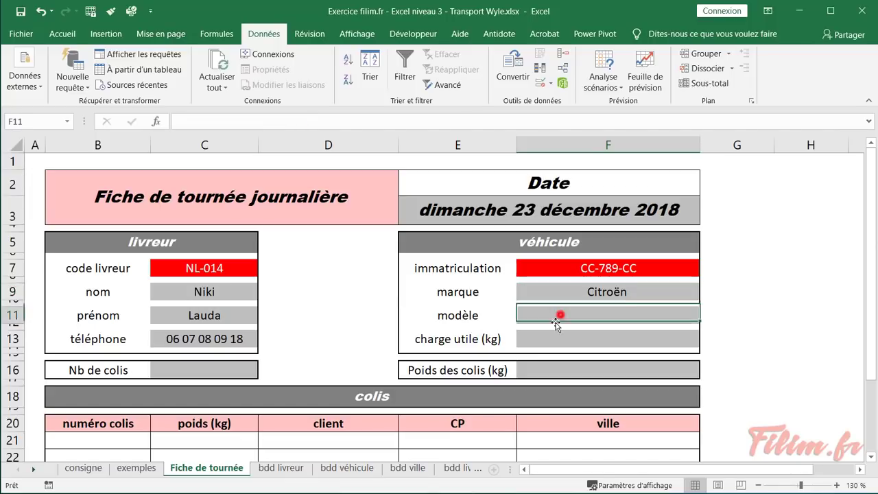
click(549, 337)
click(554, 311)
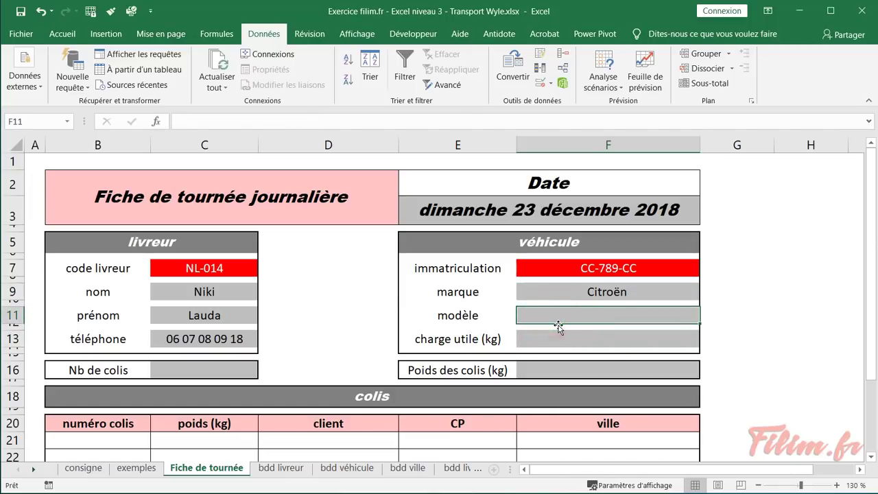
Paste F9's marque formula into F11, then undo it after it gives #N/A
click(586, 288)
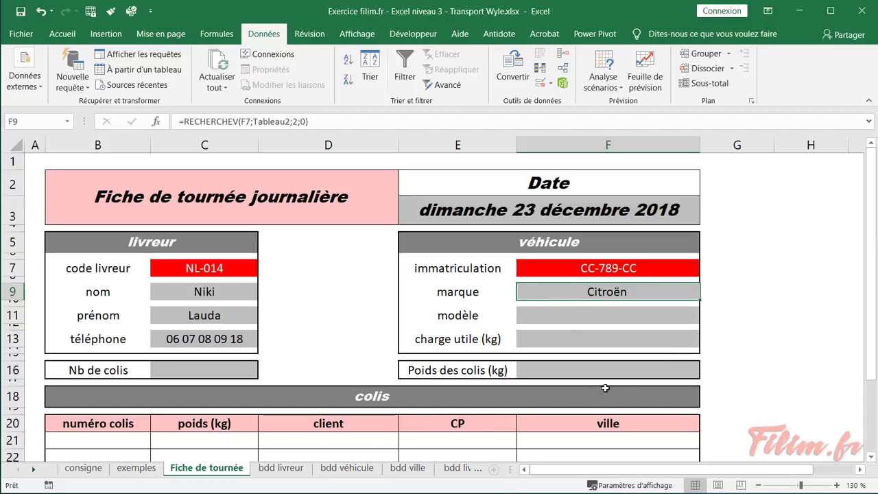
click(583, 309)
click(584, 292)
key(ctrl+c)
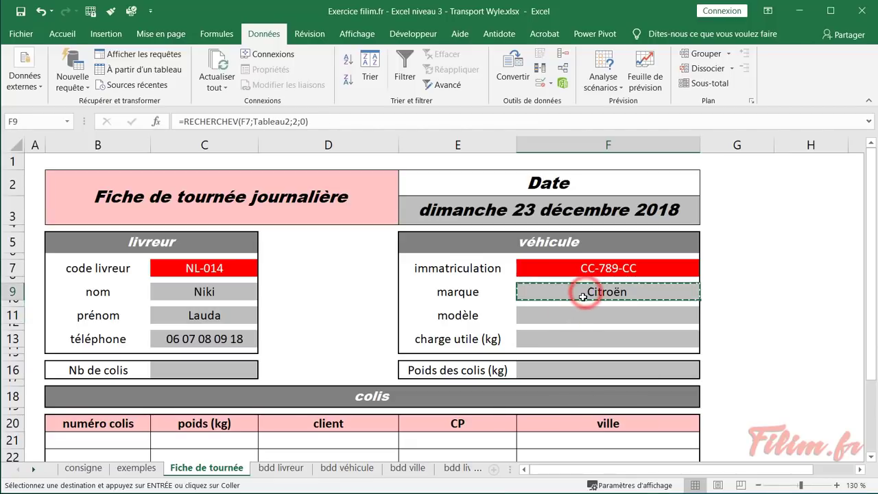
click(573, 316)
key(ctrl+v)
key(ctrl+z)
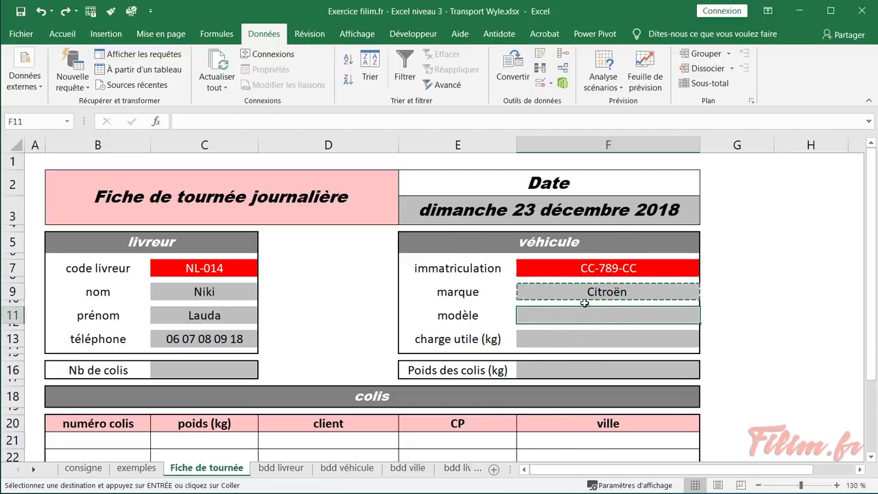
key(Escape)
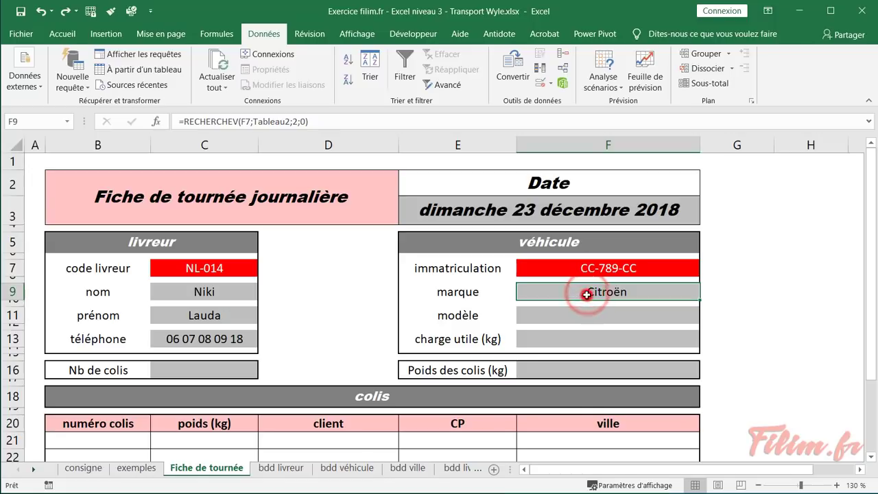
Inspect F9's RECHERCHEV formula and its column number without changing it
double_click(587, 293)
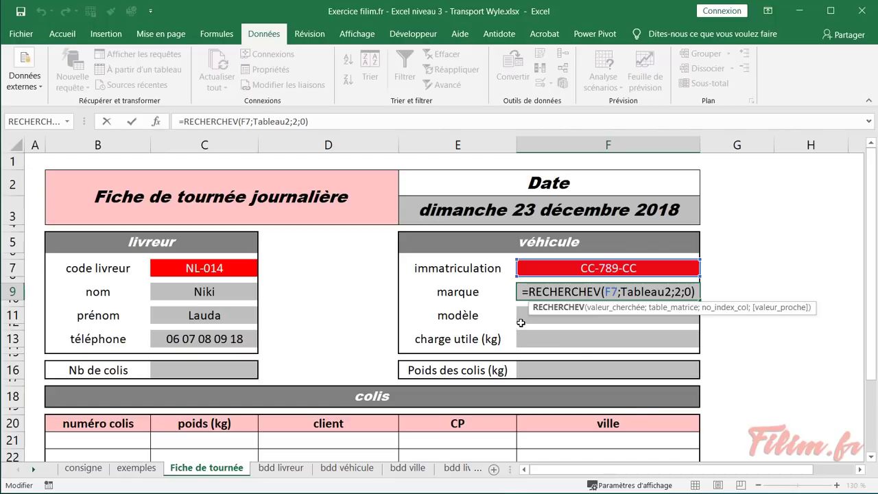
double_click(677, 293)
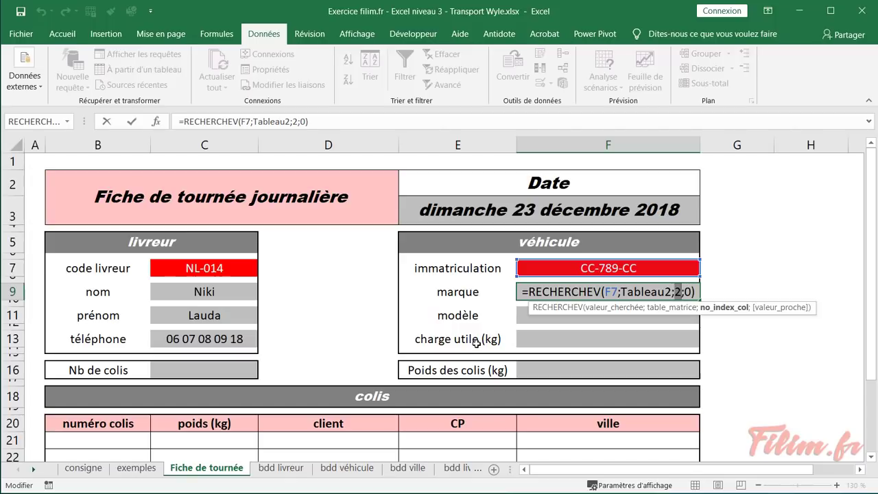
key(Return)
double_click(584, 294)
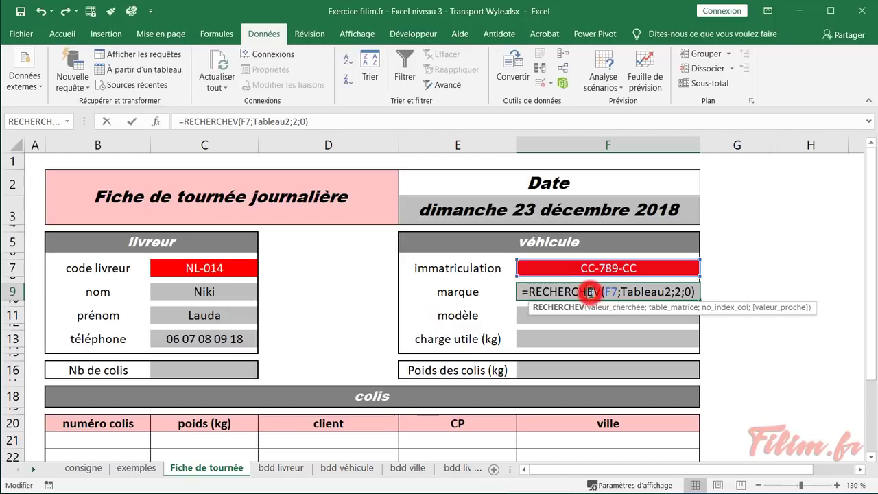
click(694, 291)
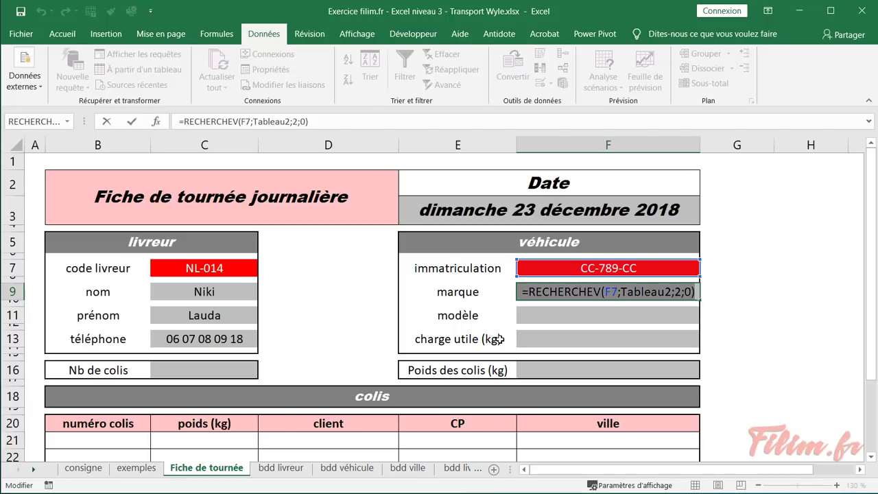
key(Escape)
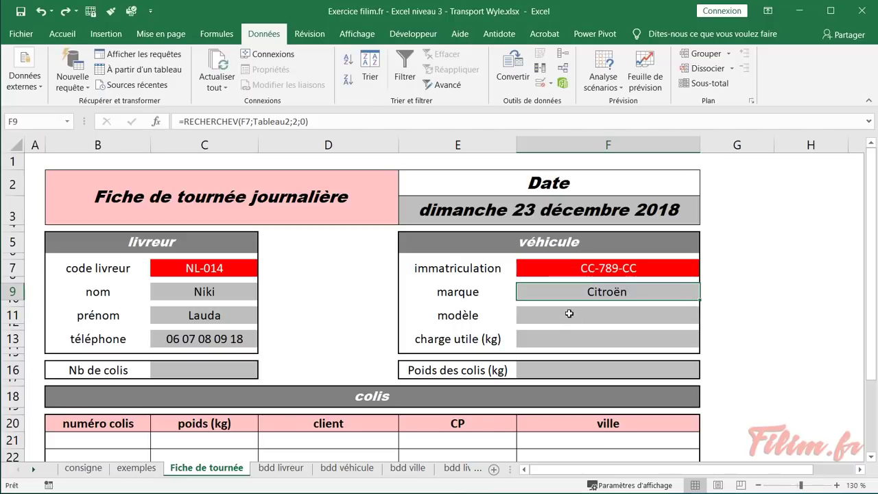
Paste the lookup into F11 and change its column index to 3, showing Jumper
click(569, 314)
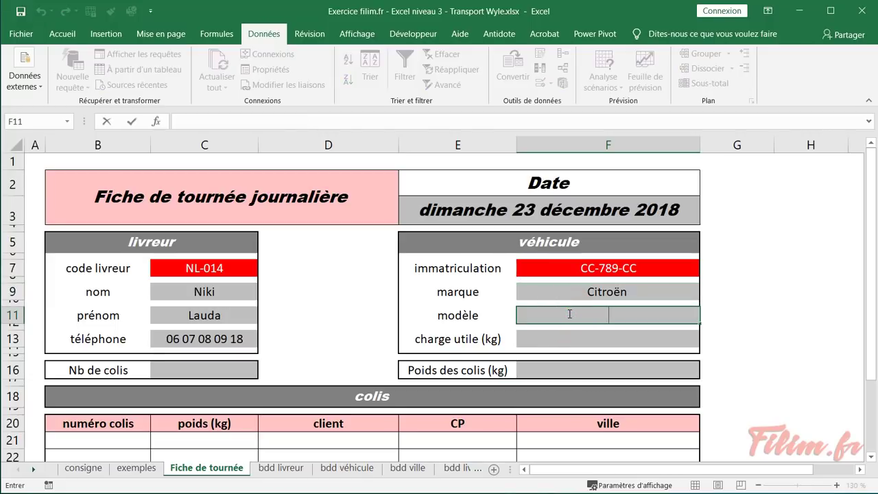
key(ctrl+v)
double_click(677, 318)
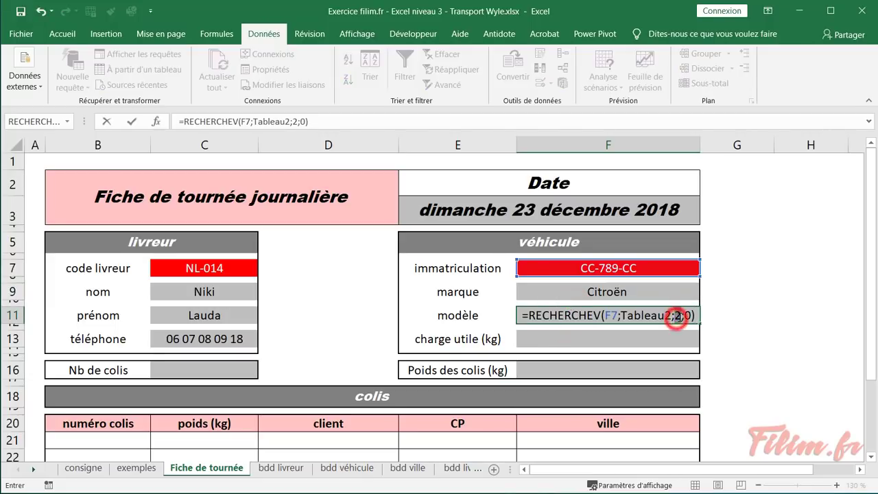
text(3)
key(Return)
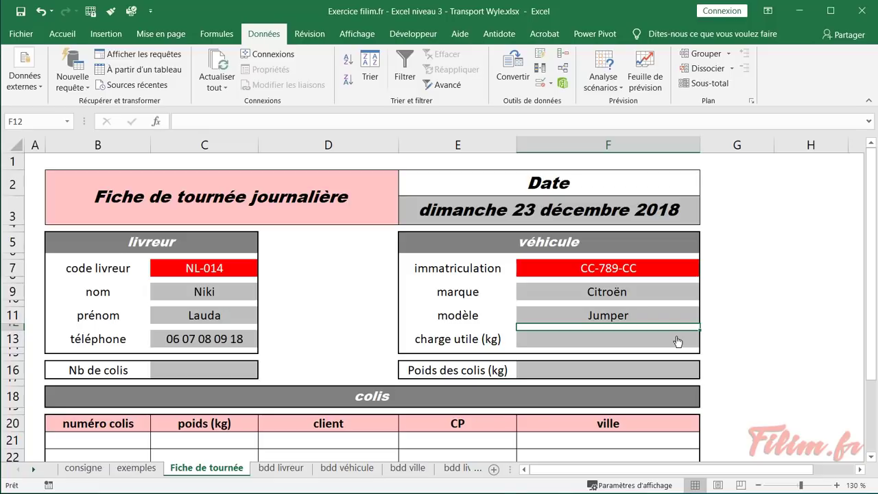
click(667, 291)
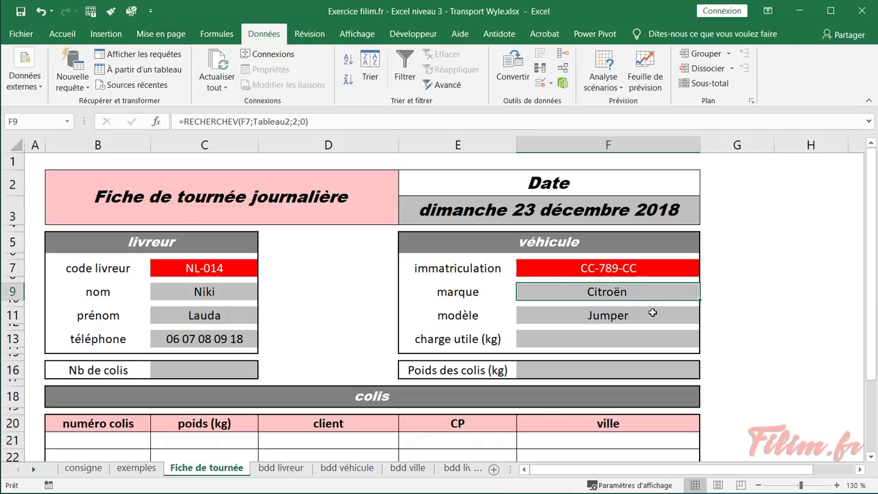
Change the charge utile lookup in F13 to column index 4, showing 1140
click(650, 317)
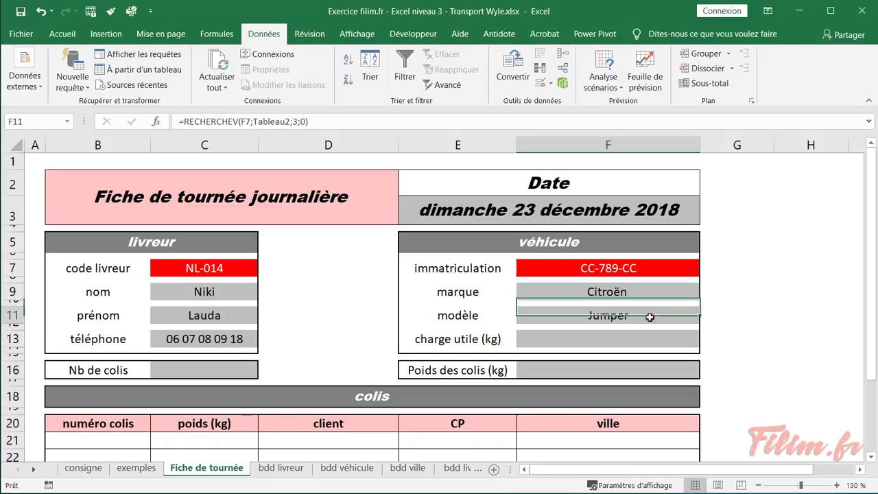
double_click(651, 315)
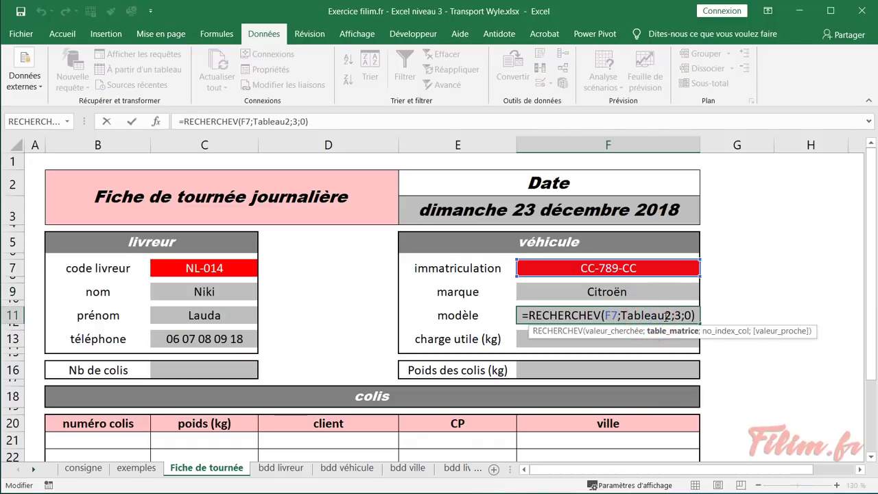
key(Escape)
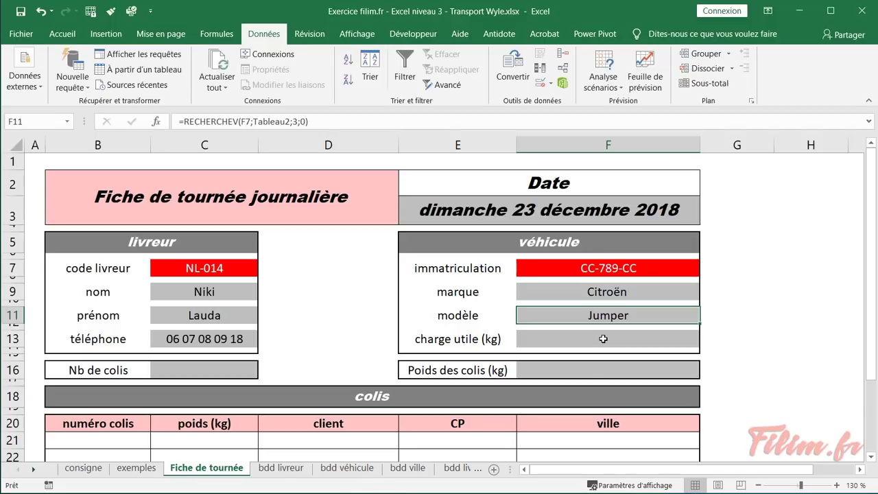
click(603, 339)
double_click(603, 339)
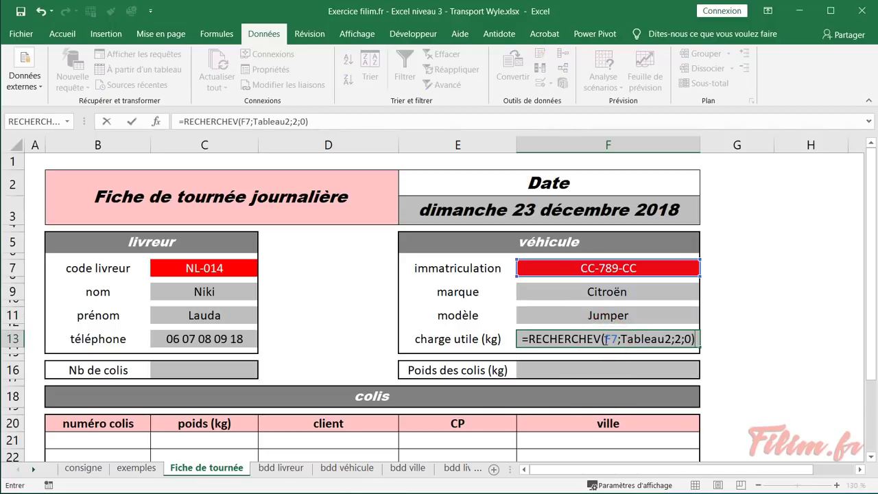
click(678, 338)
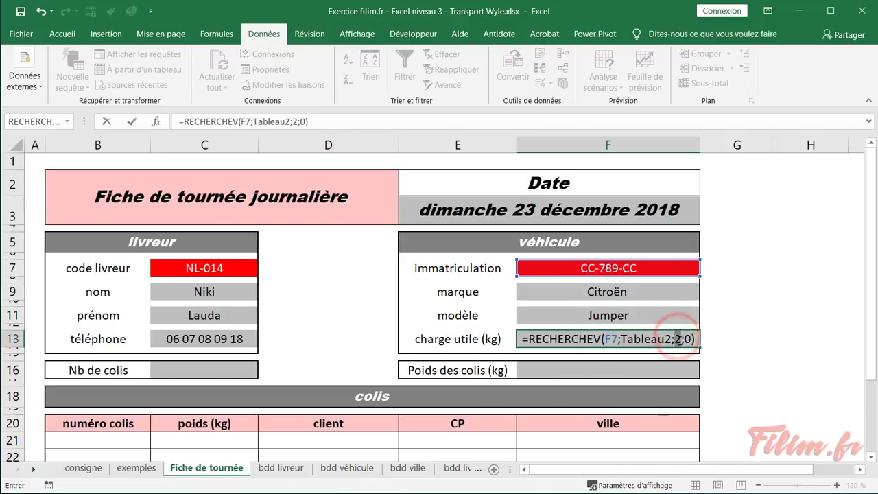
text(4)
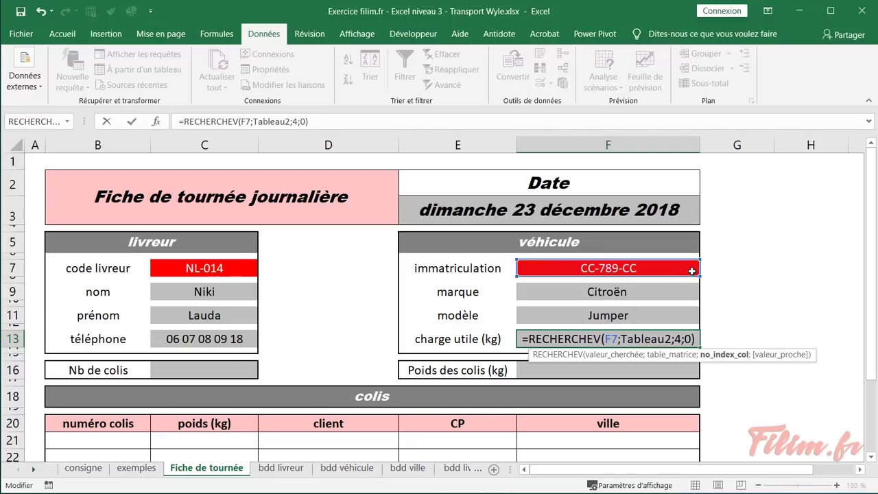
key(Return)
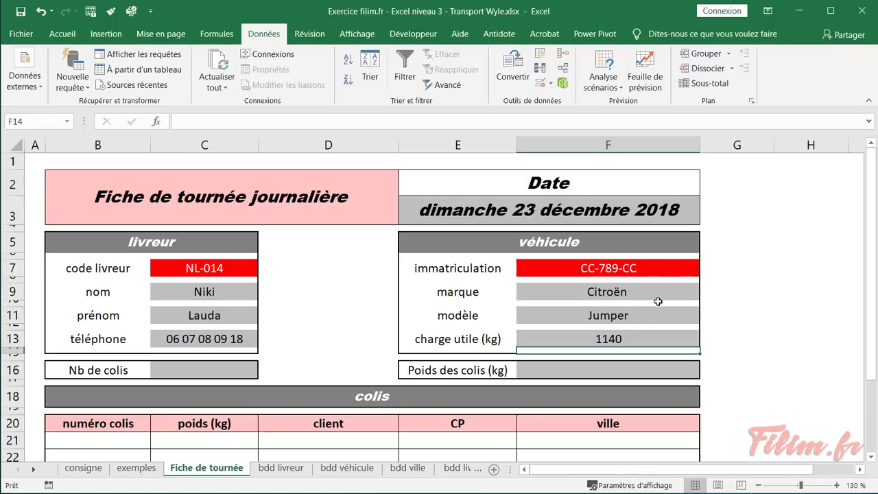
Compare the column numbers in the modèle and charge utile formulas
click(642, 317)
click(639, 336)
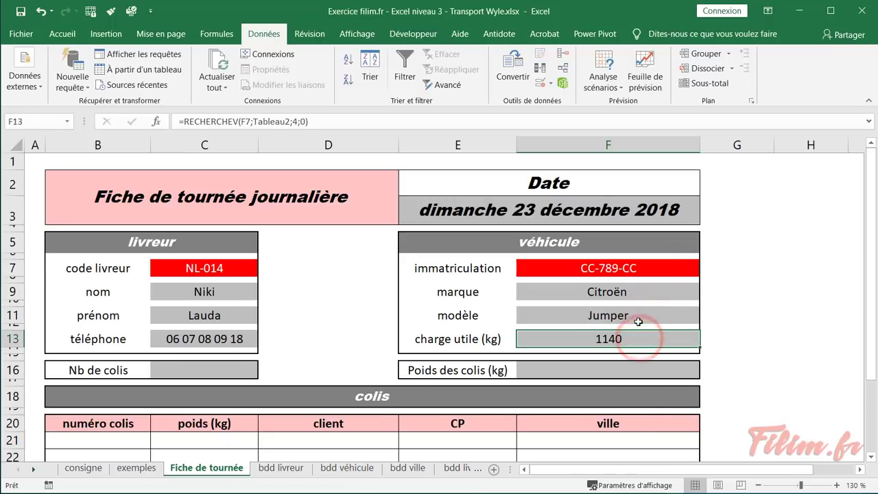
click(638, 319)
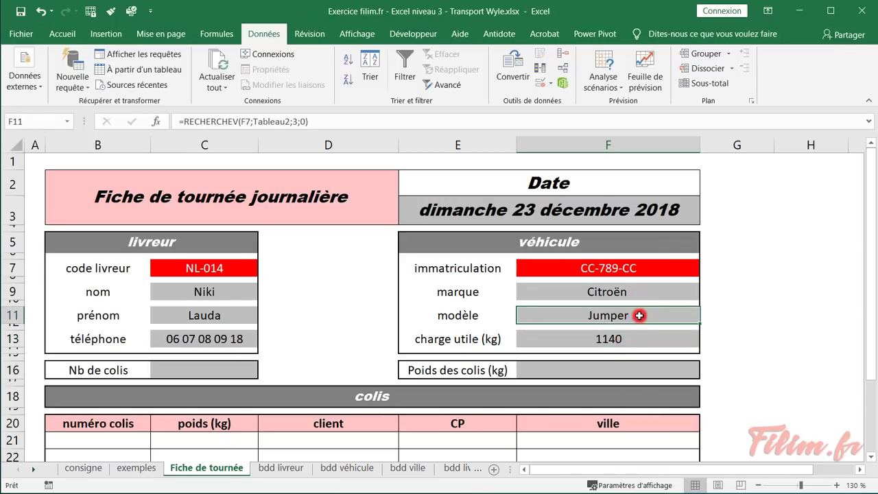
click(352, 315)
scroll(354, 320, down, 1)
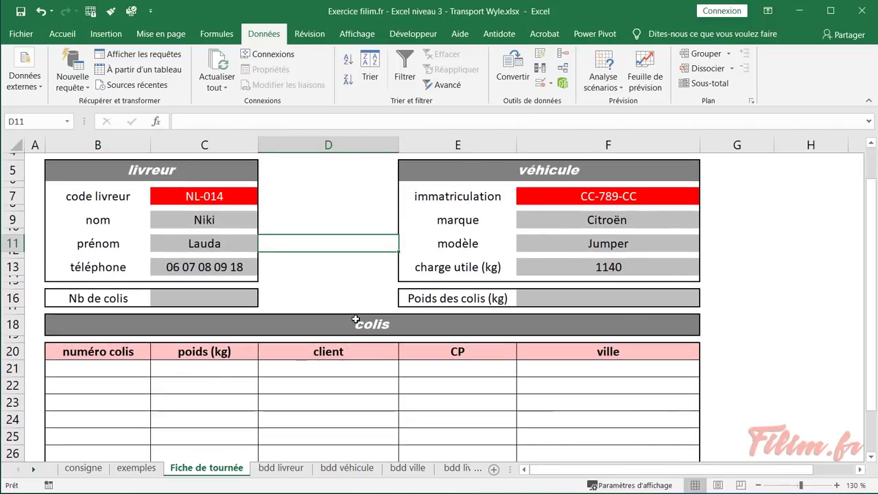
click(137, 468)
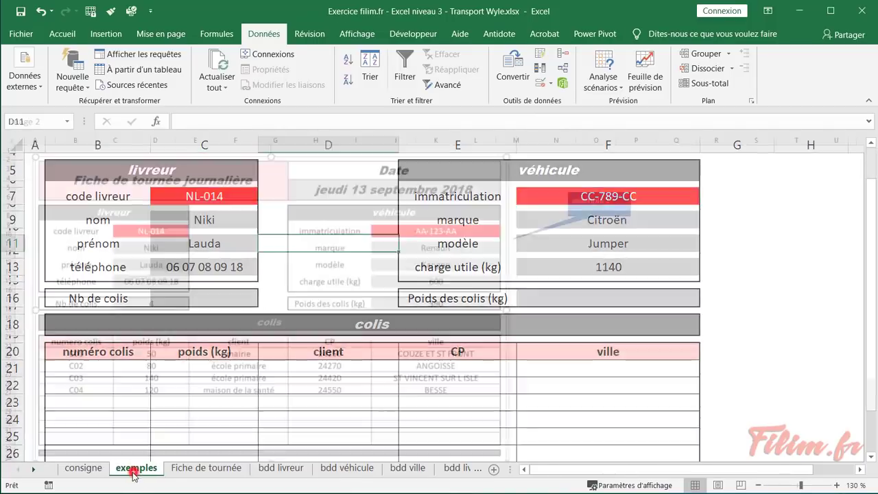
click(84, 468)
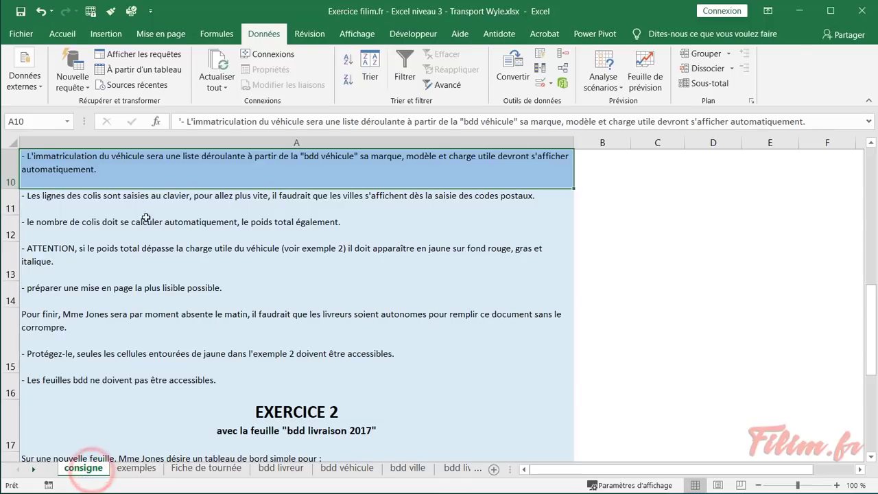
click(144, 203)
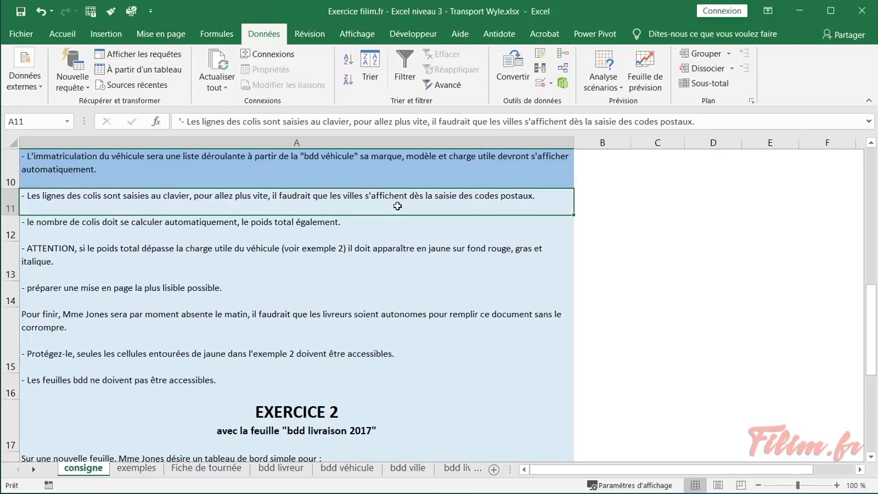
click(152, 470)
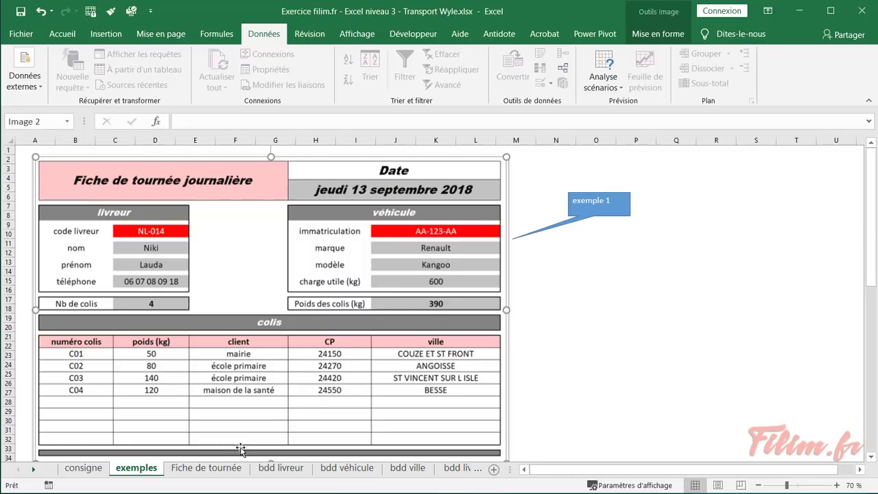
click(206, 468)
click(441, 371)
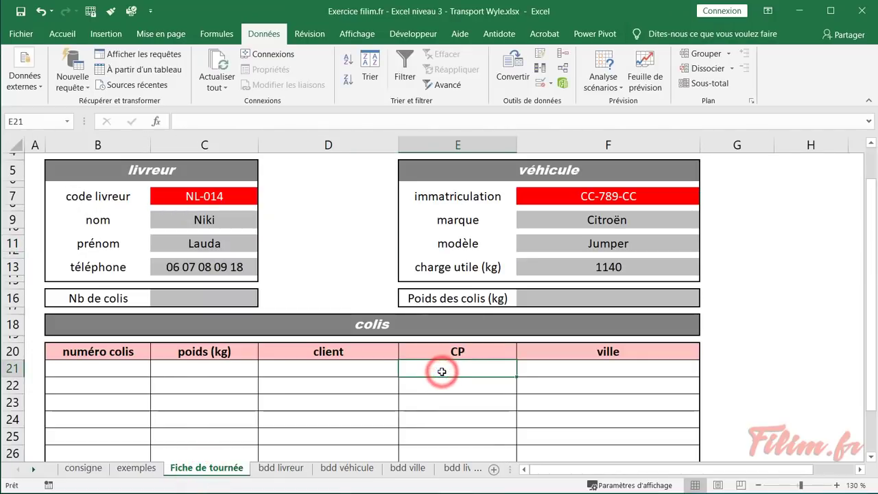
Enter postcode 24150 in the first colis row's CP cell E21
text(24150)
key(Tab)
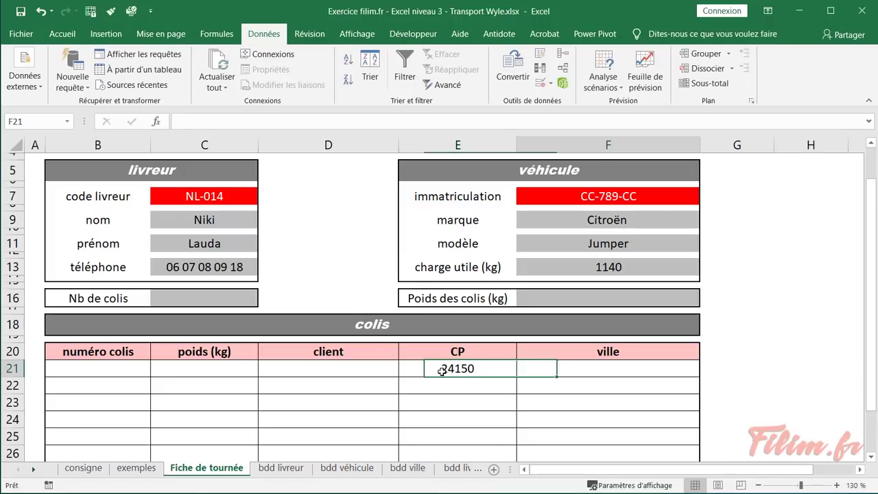
scroll(466, 384, down, 1)
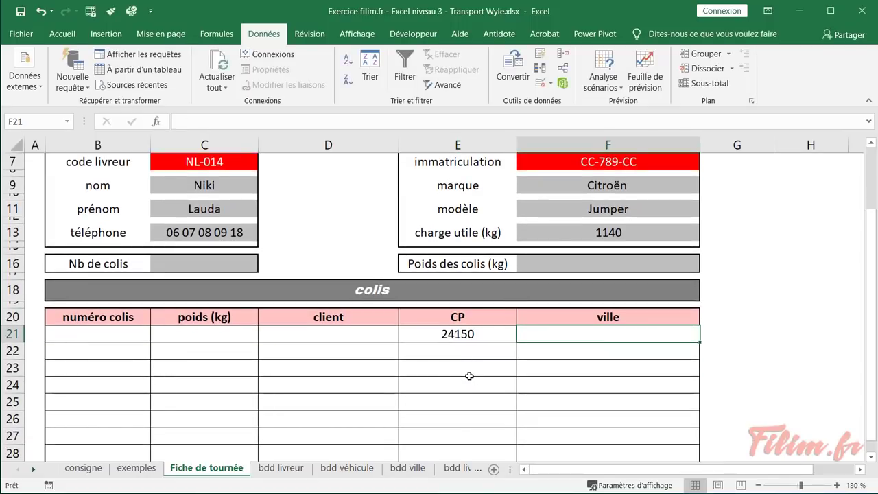
Format the bdd ville postcode list as a table in a grey medium style
click(408, 468)
click(182, 281)
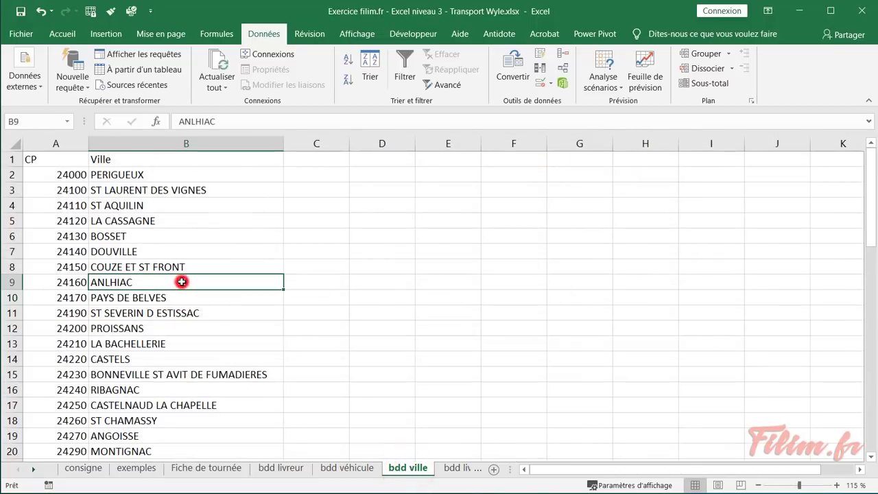
click(62, 33)
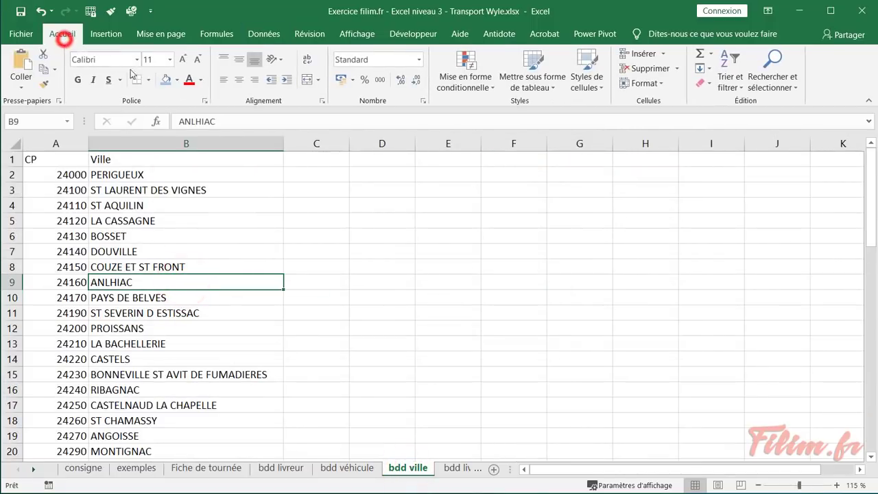
click(542, 88)
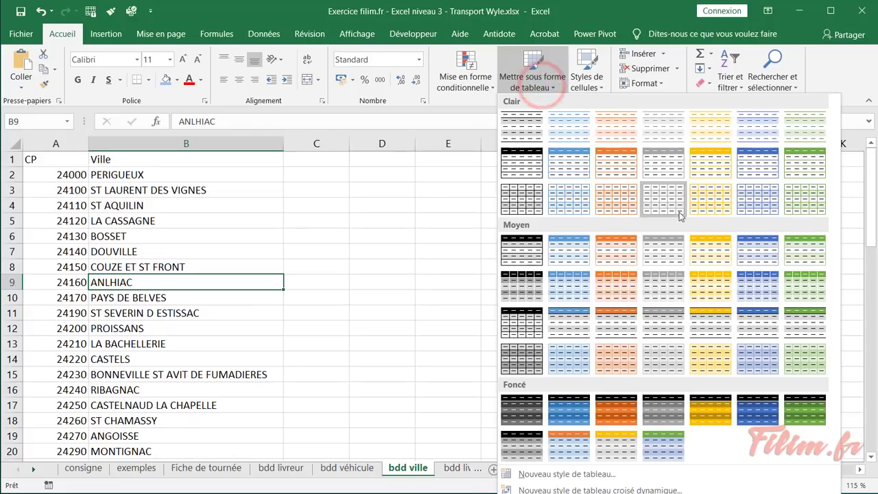
click(669, 262)
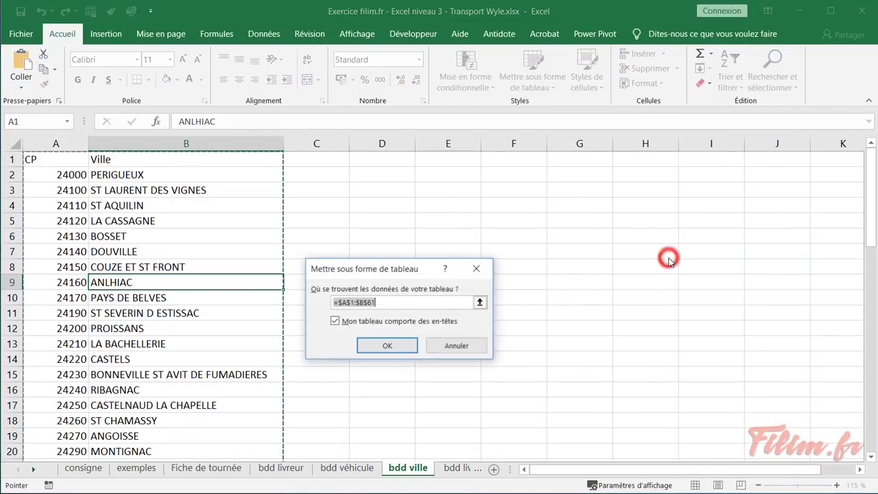
click(385, 346)
click(264, 309)
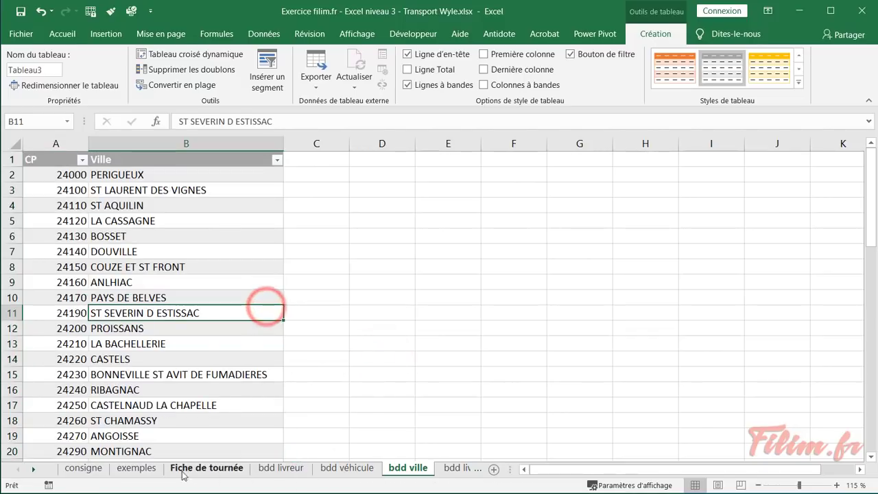
click(141, 471)
click(172, 472)
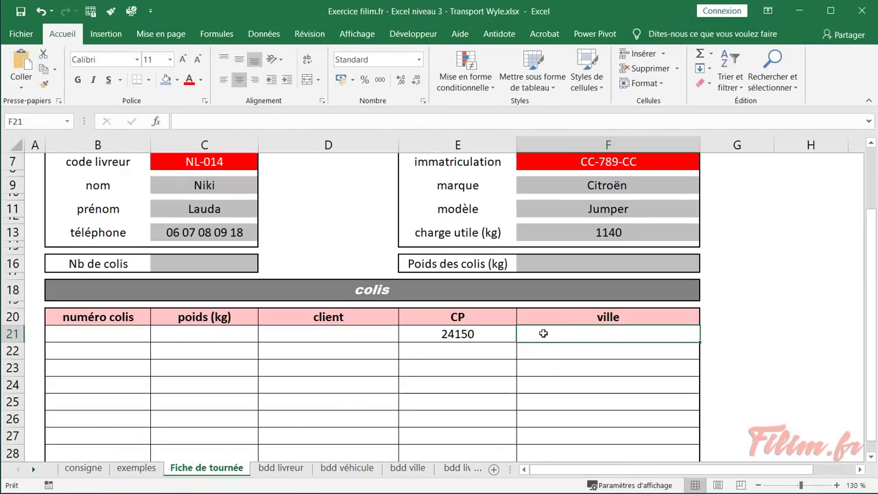
Start a RECHERCHEV in F21 using E21 as the lookup value
click(156, 121)
click(346, 306)
text(re)
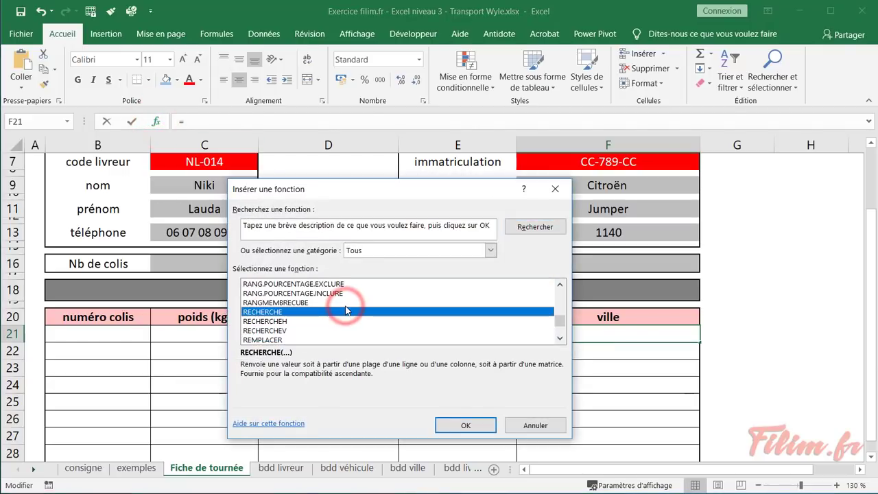
double_click(311, 330)
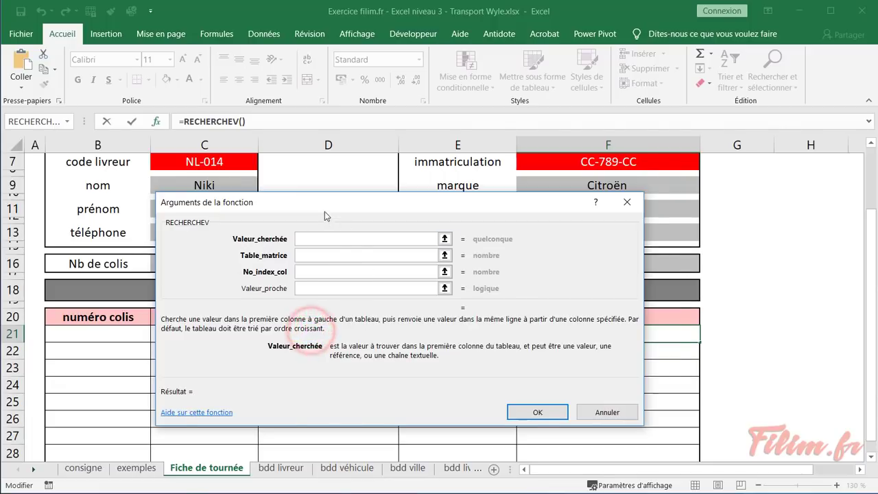
drag(325, 202, 421, 356)
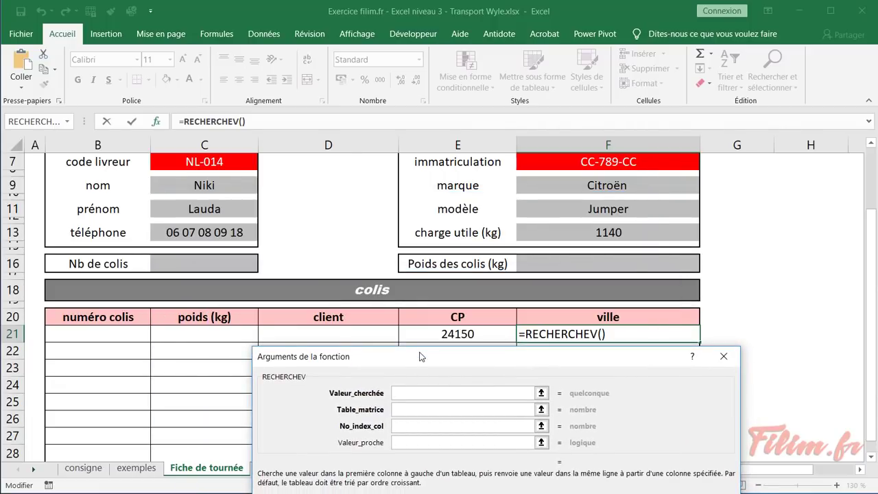
click(435, 334)
Complete the city lookup with Tableau3, column 2 and exact match 0
click(420, 406)
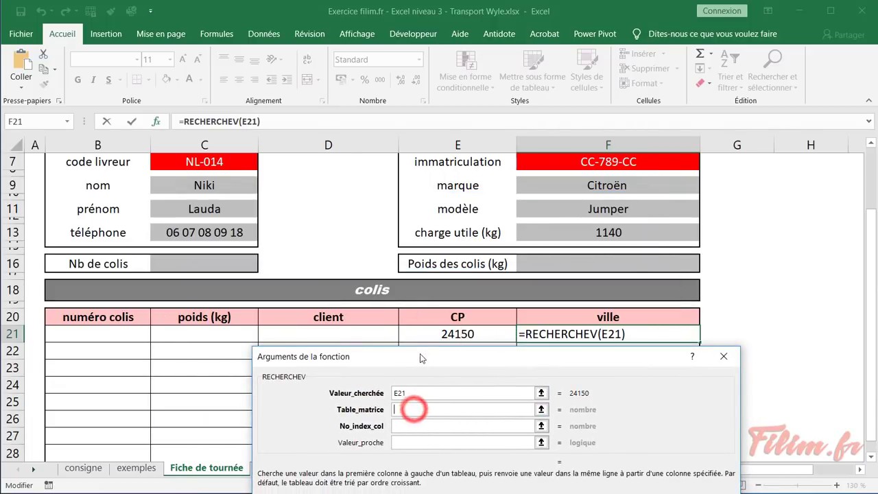
click(408, 468)
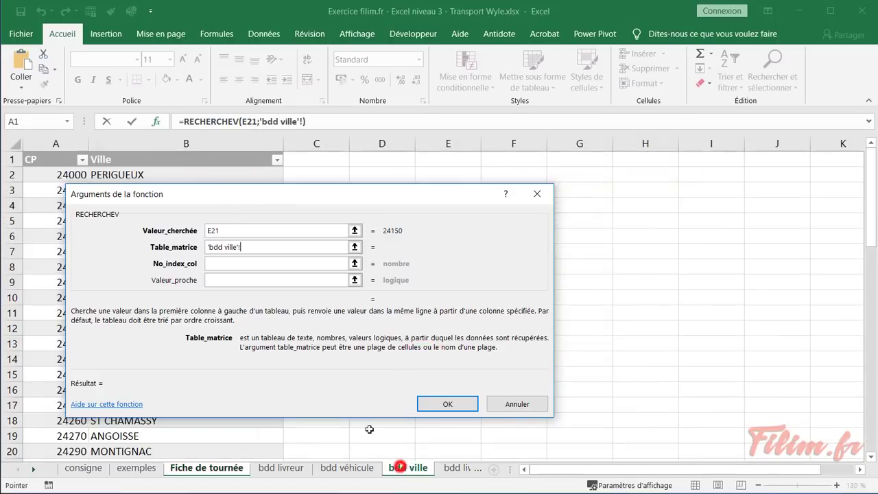
click(26, 154)
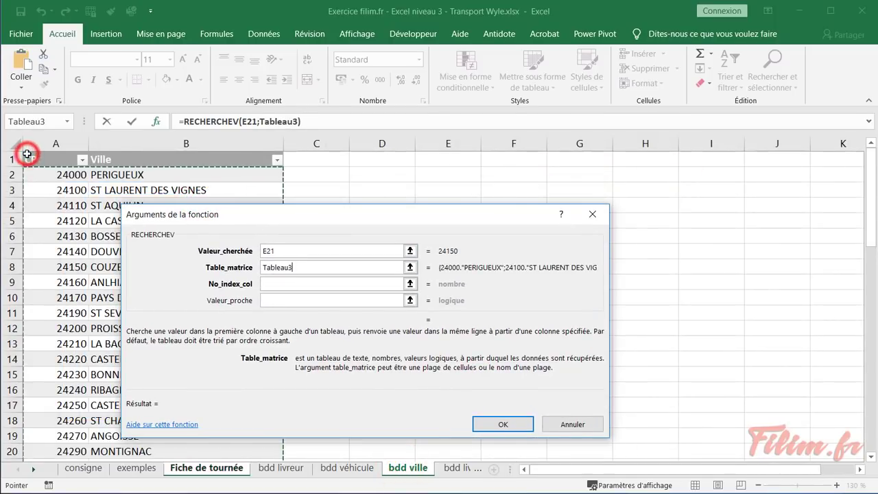
click(286, 284)
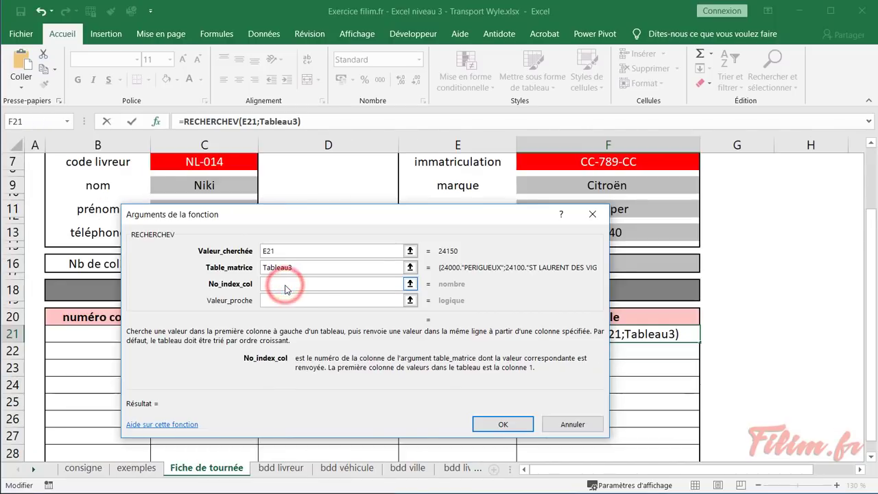
text(2)
key(Tab)
text(0)
key(Return)
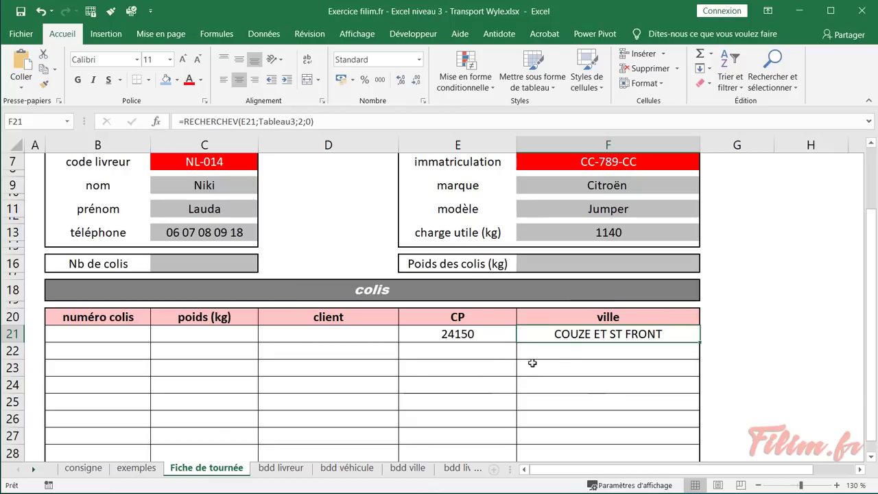
Fill the city formula down to F28, then select E22 for the next postcode
scroll(655, 346, down, 1)
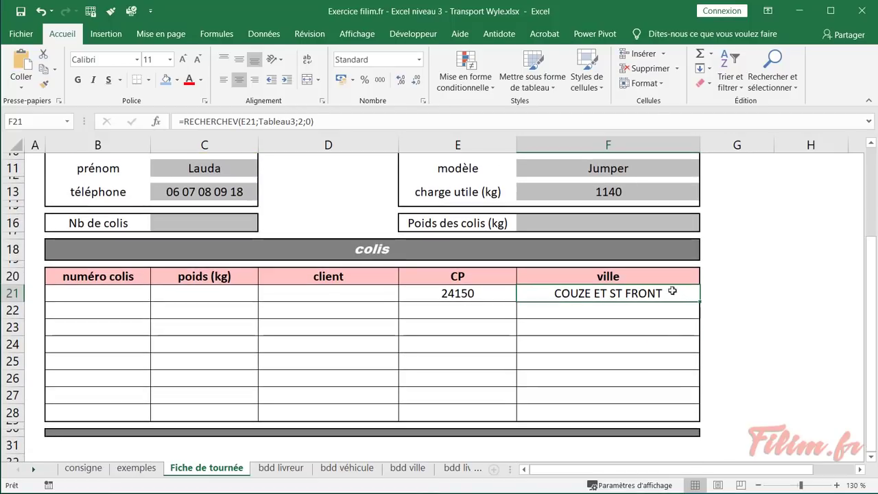
drag(701, 302, 689, 418)
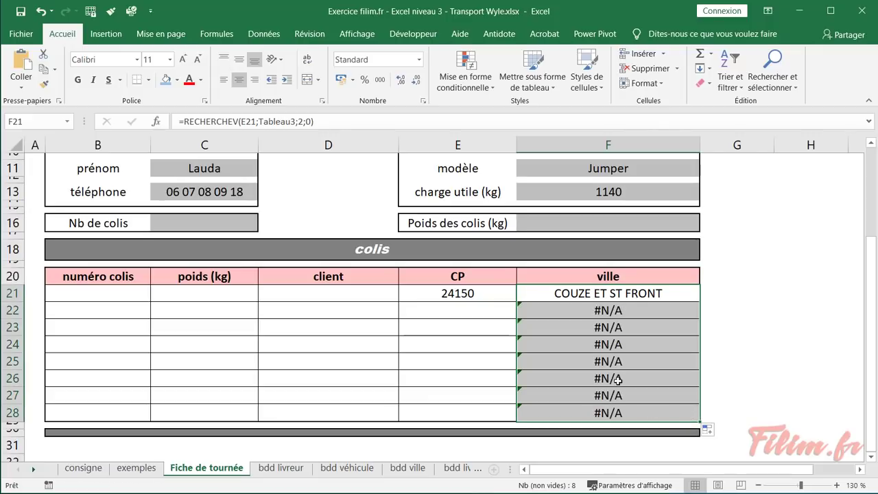
click(453, 318)
Enter postcode 24300 in E22 and inspect the copied lookup formulas in F23–F28
text(24)
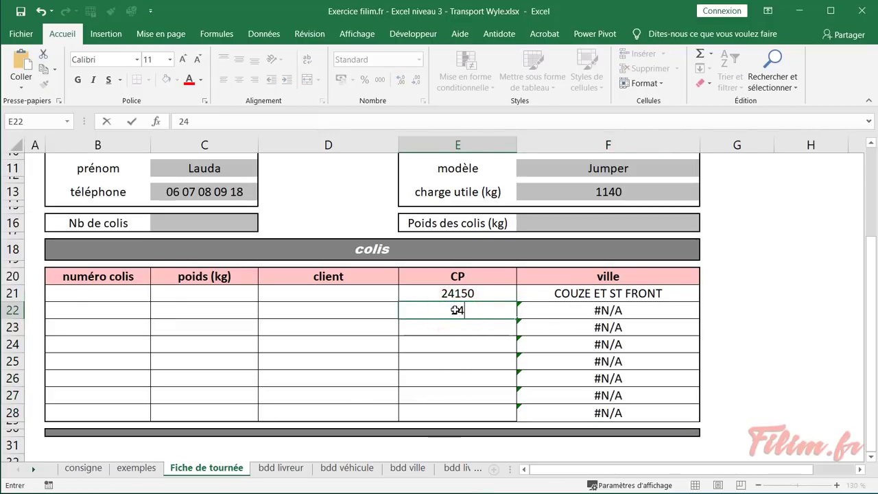
text(300)
key(Return)
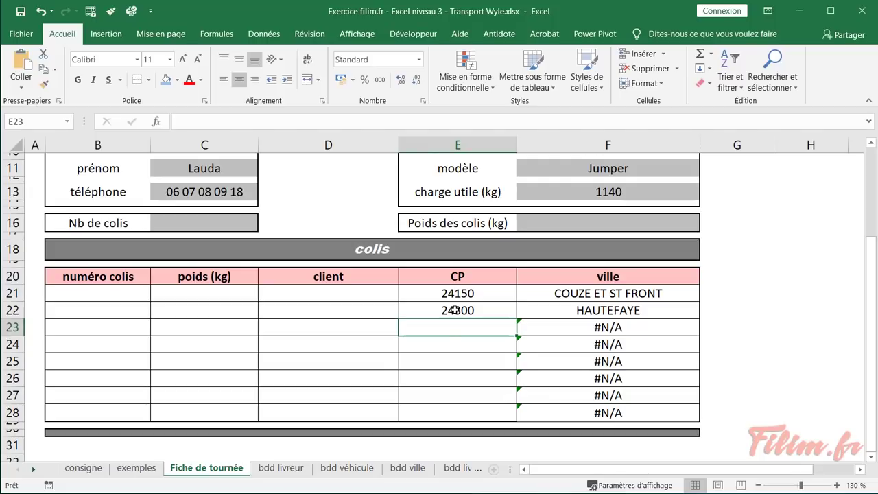
click(582, 331)
click(567, 345)
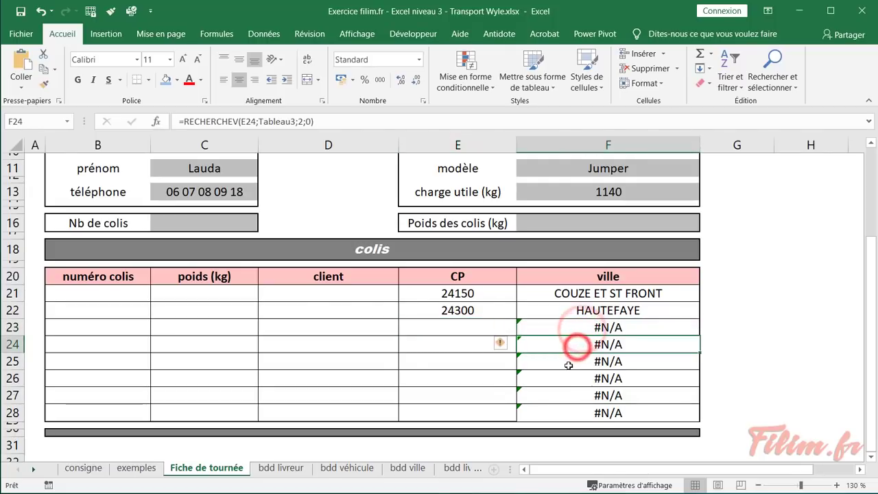
click(567, 361)
click(568, 384)
click(568, 396)
click(563, 411)
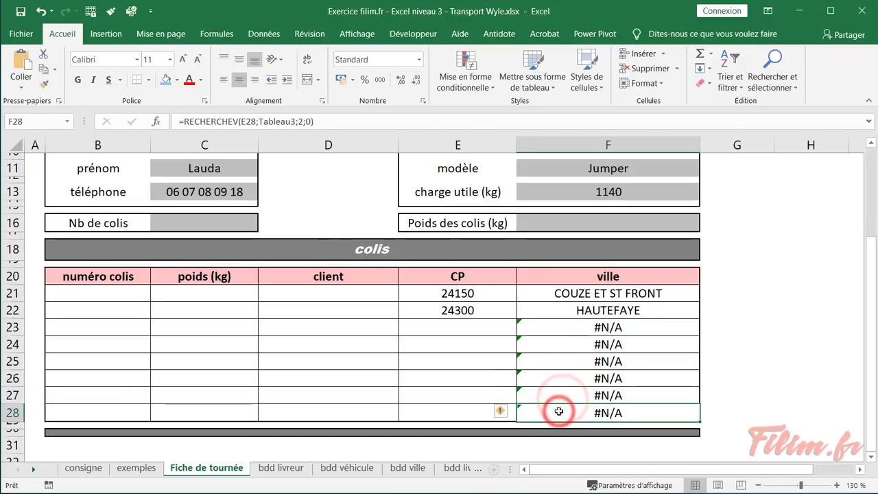
Recheck the #N/A lookups in F23 and F25 and confirm postcode cell E23 is empty
click(567, 362)
click(569, 330)
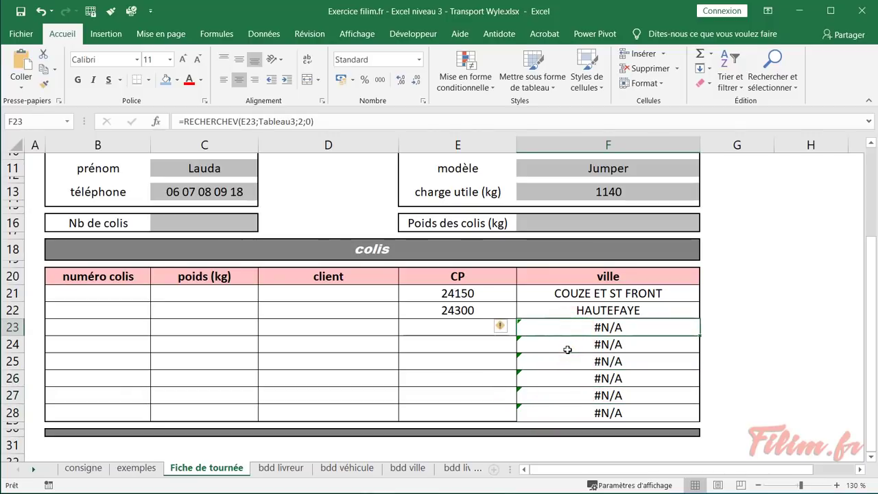
click(565, 361)
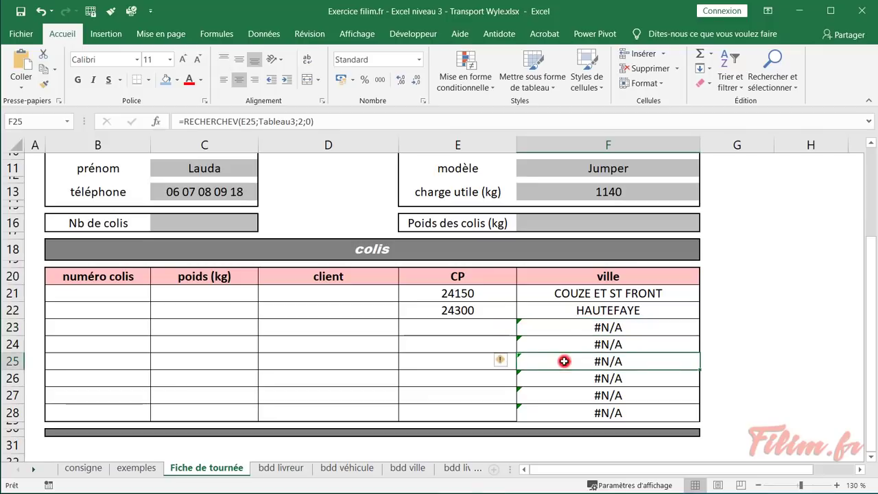
click(567, 327)
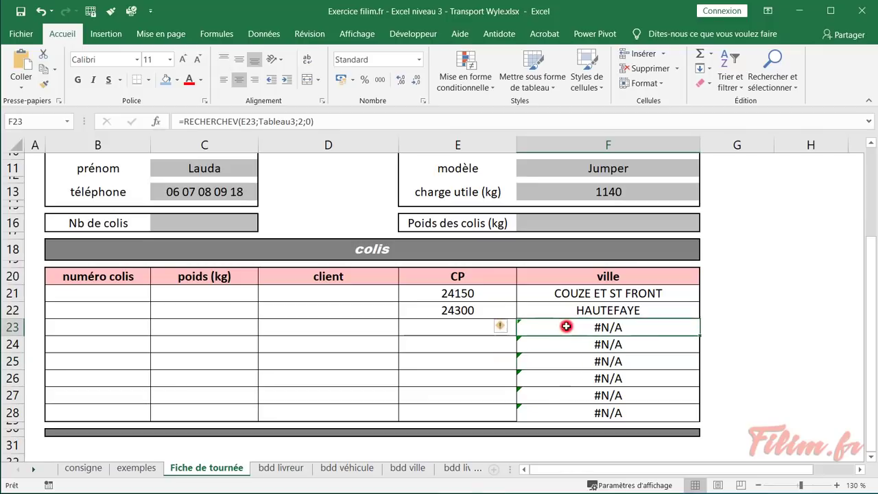
click(457, 327)
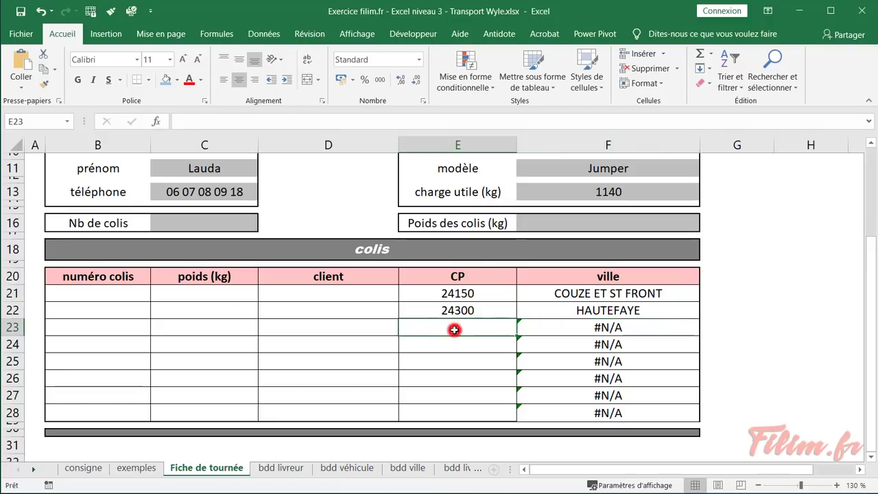
click(577, 330)
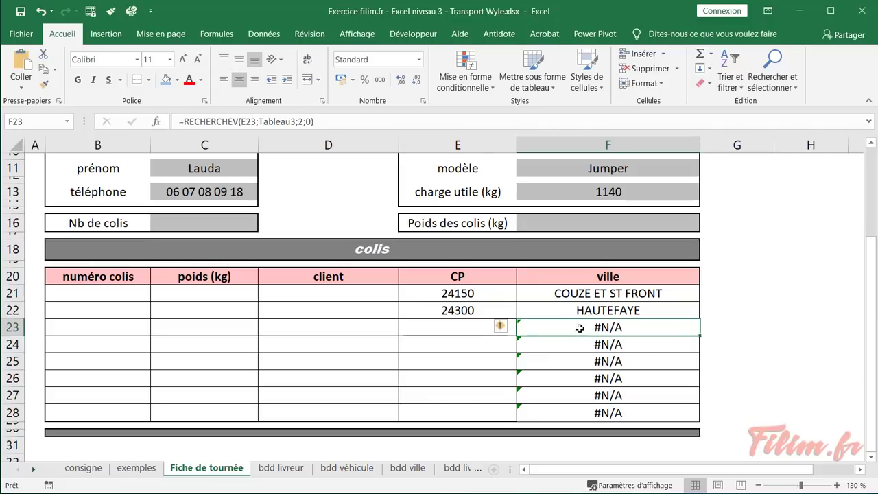
Cut RECHERCHEV(E21;Tableau3;2;0) from F21's formula, leaving only the equals sign
click(577, 293)
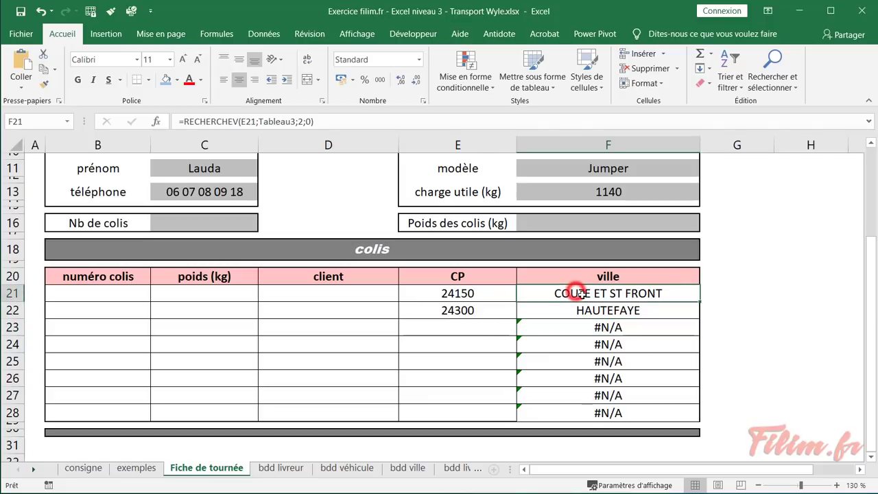
double_click(579, 293)
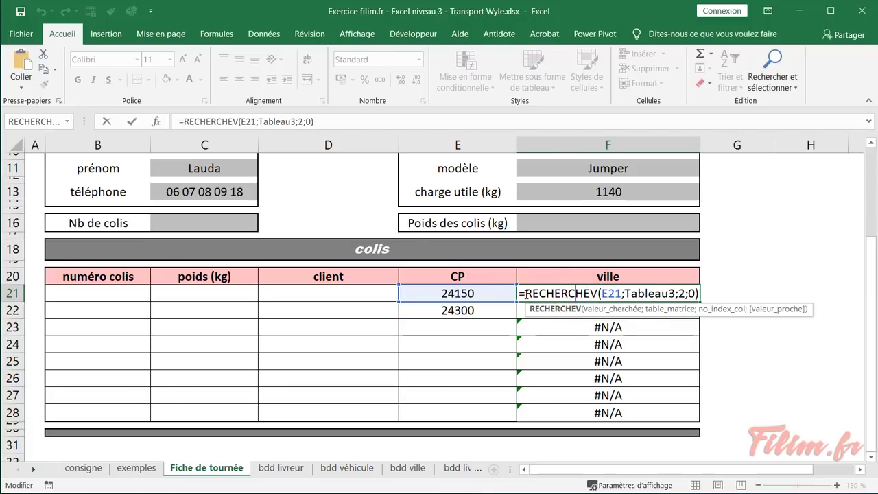
click(326, 122)
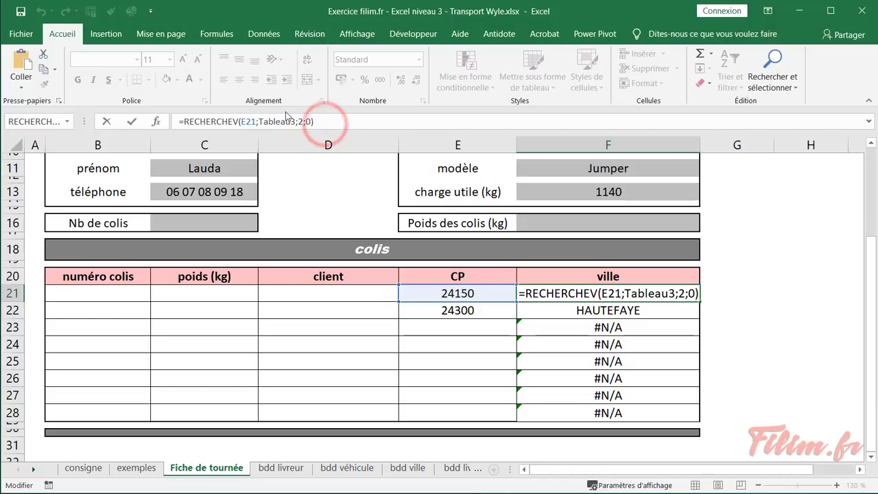
drag(328, 122, 161, 117)
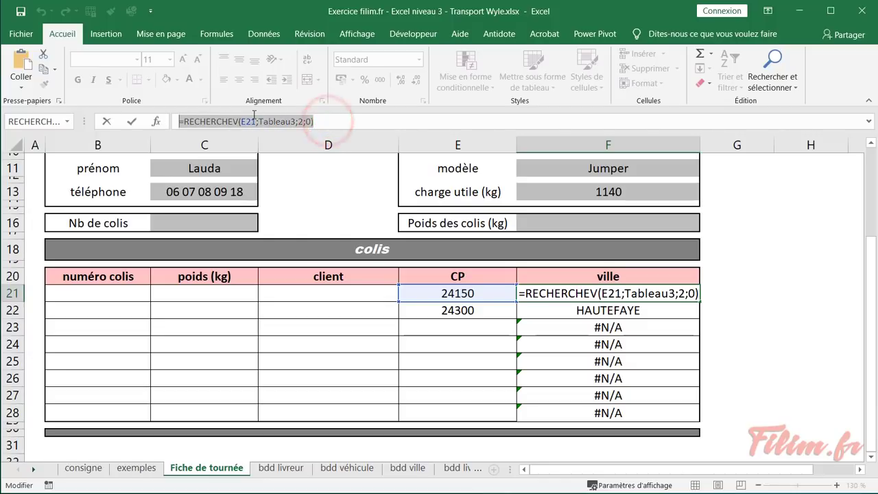
click(332, 120)
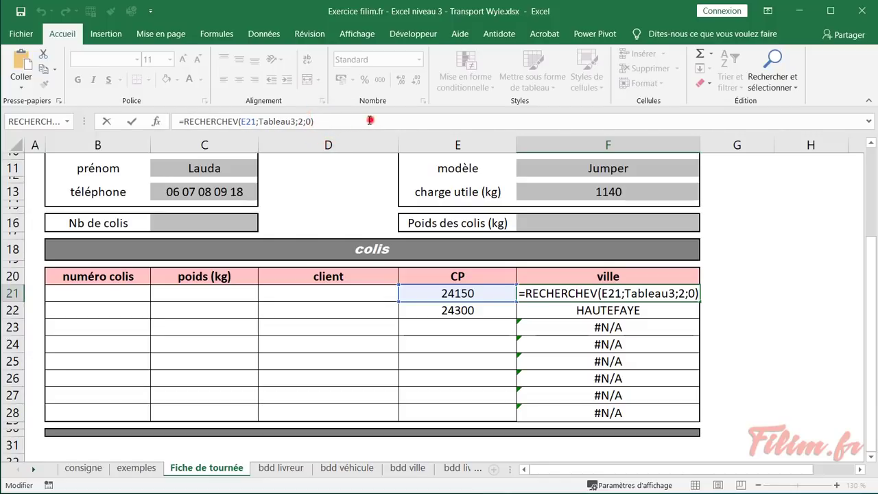
drag(371, 122, 183, 123)
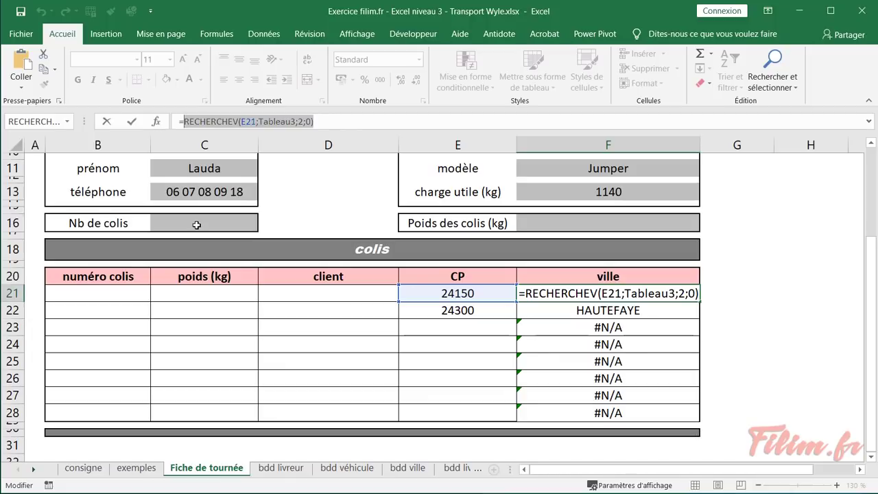
right_click(209, 122)
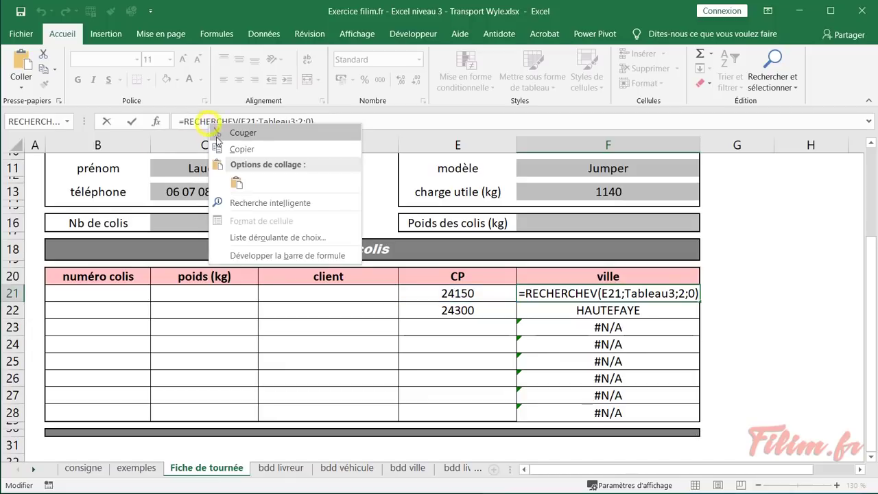
click(218, 133)
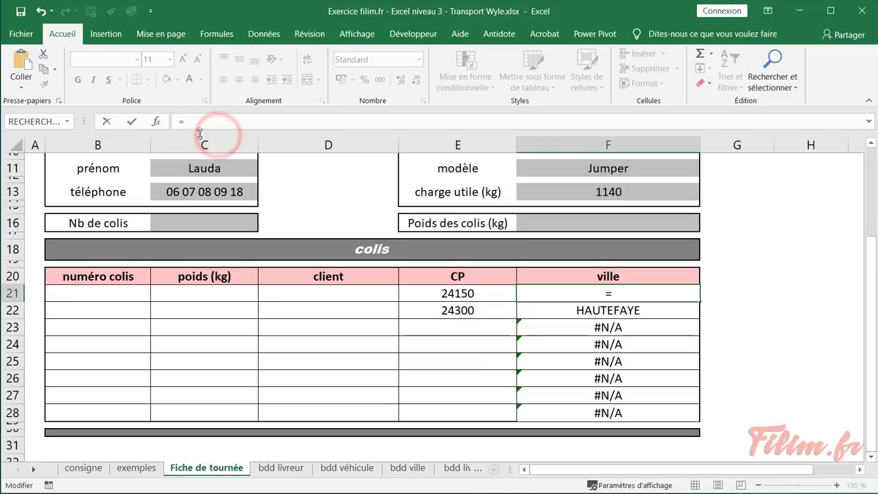
Try inserting SI from the function list, then cancel and restore the original lookup formula
click(158, 124)
click(277, 325)
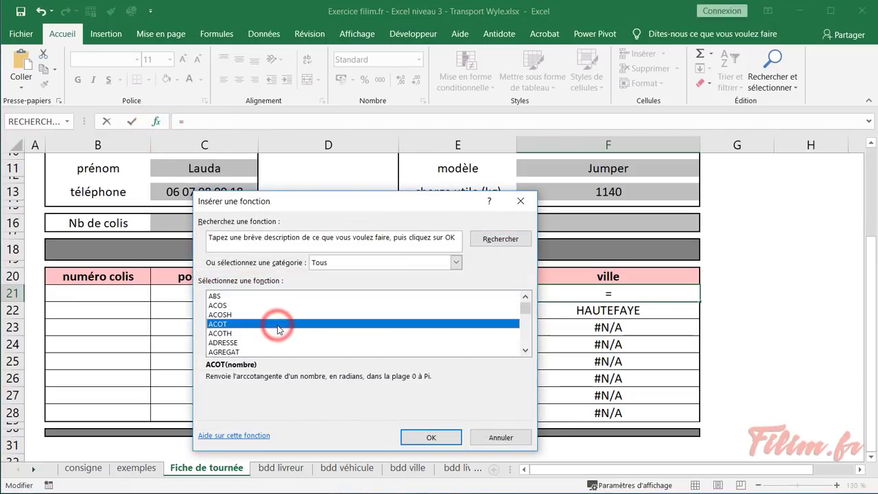
key(s)
key(i)
key(Return)
key(Escape)
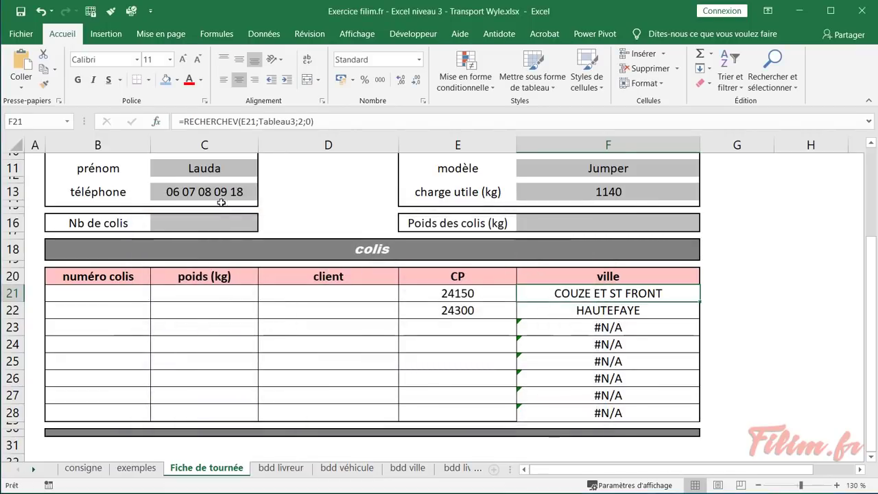
click(157, 122)
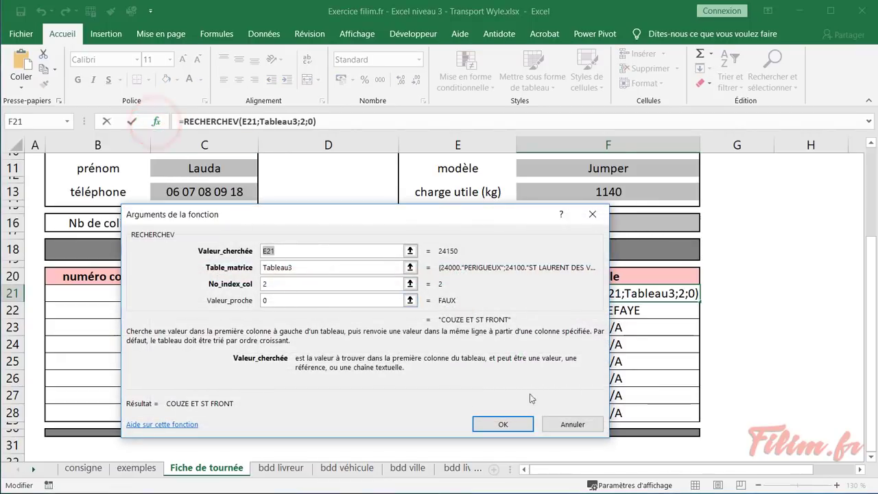
click(571, 425)
Cut the lookup out of F21 again with Ctrl+X and bring up the function list
click(337, 122)
drag(339, 122, 184, 122)
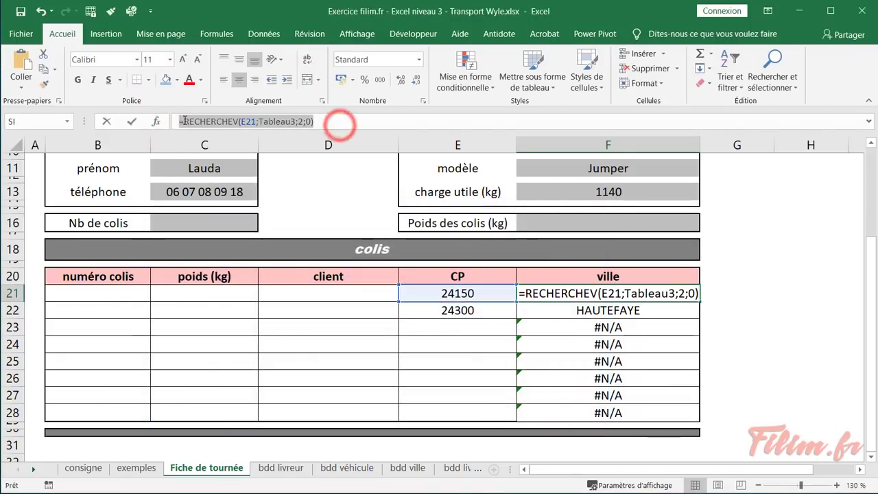
key(ctrl+x)
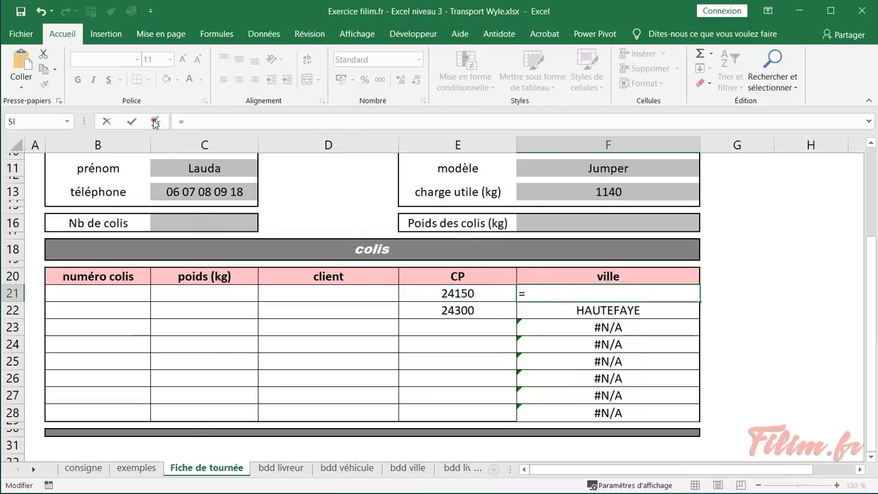
click(156, 122)
click(258, 328)
Insert the SIERREUR function into F21 and bring up its arguments
key(s)
key(i)
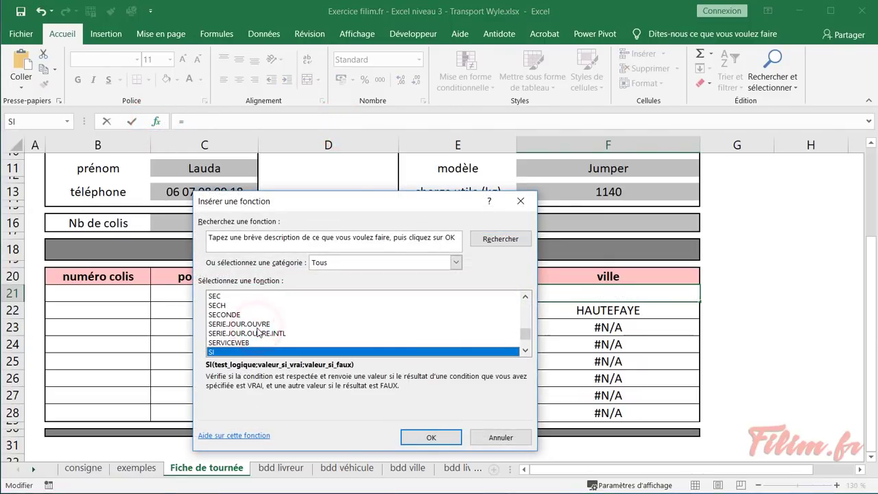
scroll(258, 332, down, 2)
click(263, 315)
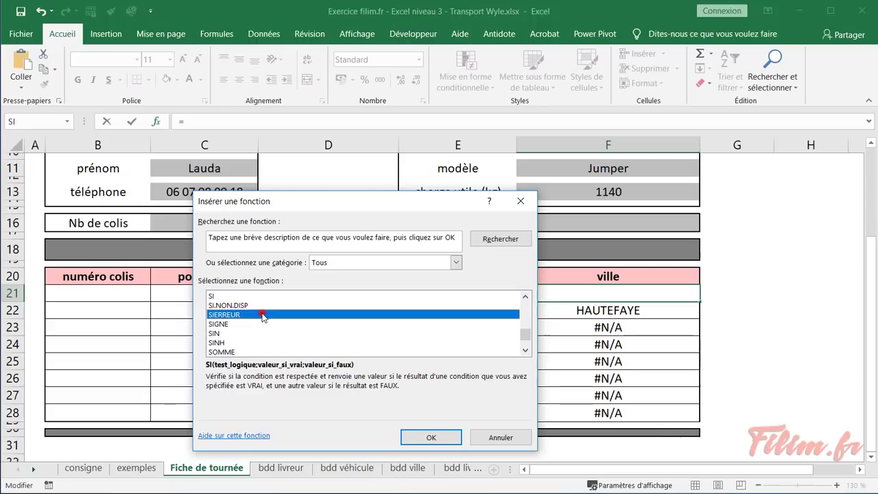
click(418, 437)
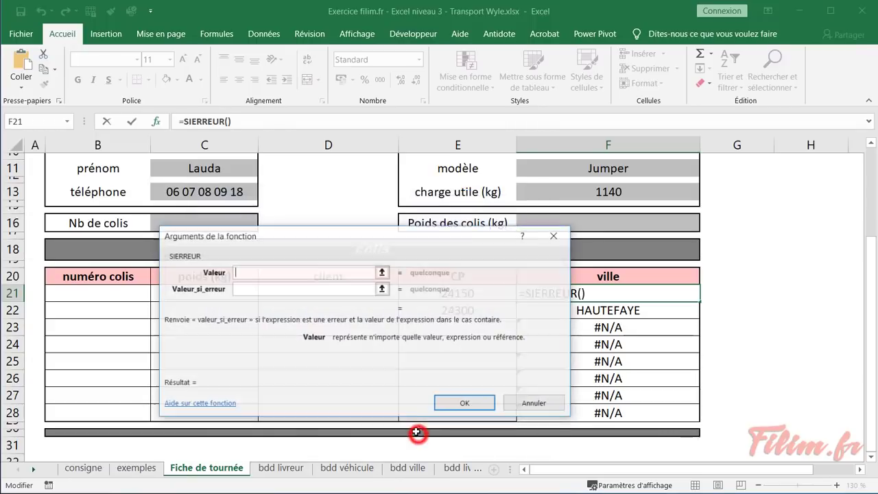
drag(312, 243, 255, 250)
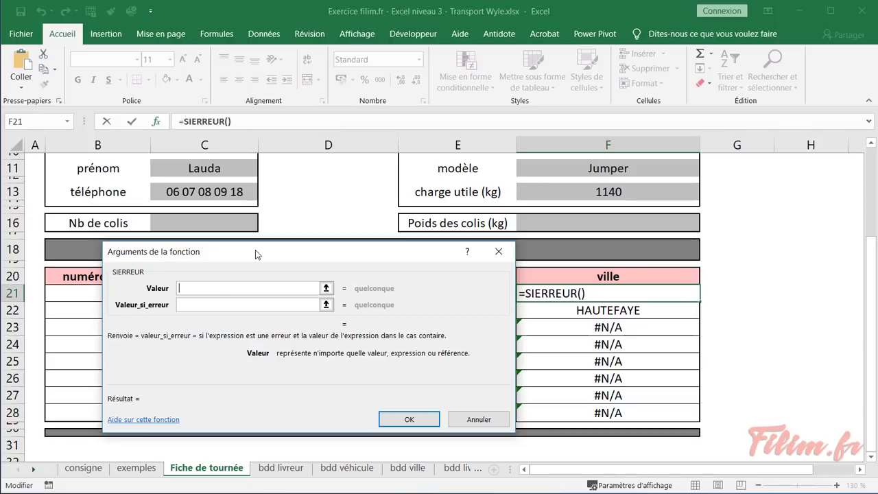
Use the cut lookup as SIERREUR's value and "" for errors, then fill down to F28
click(197, 287)
click(193, 304)
click(203, 289)
right_click(200, 288)
click(228, 332)
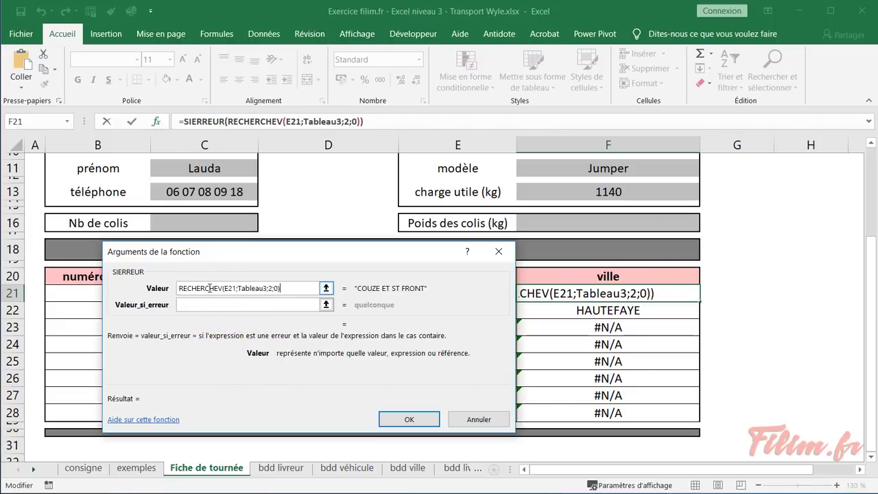
click(233, 307)
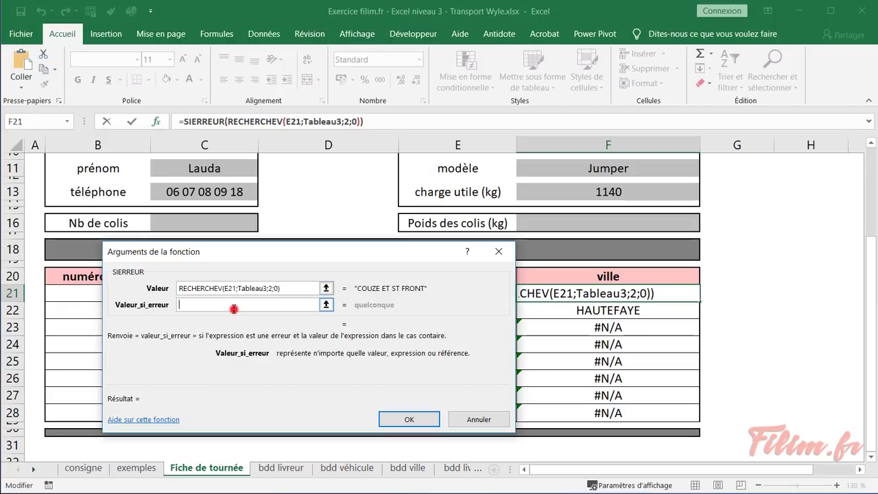
text(")
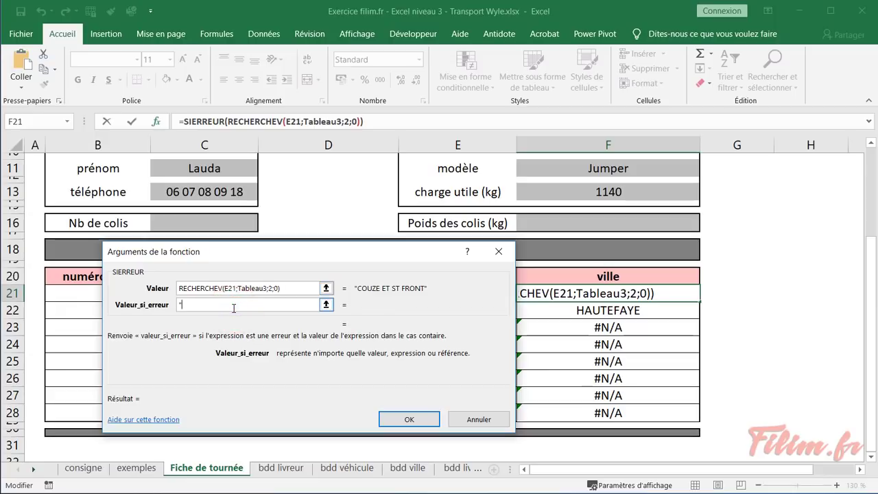
text(")
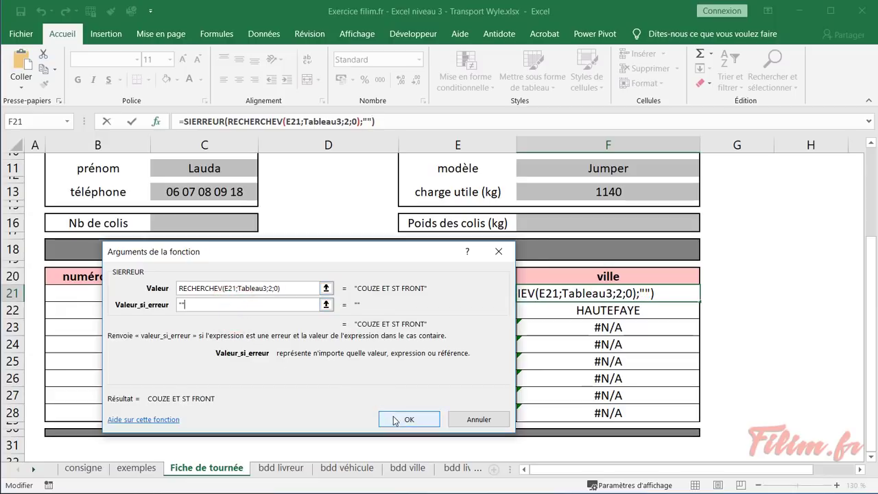
click(385, 414)
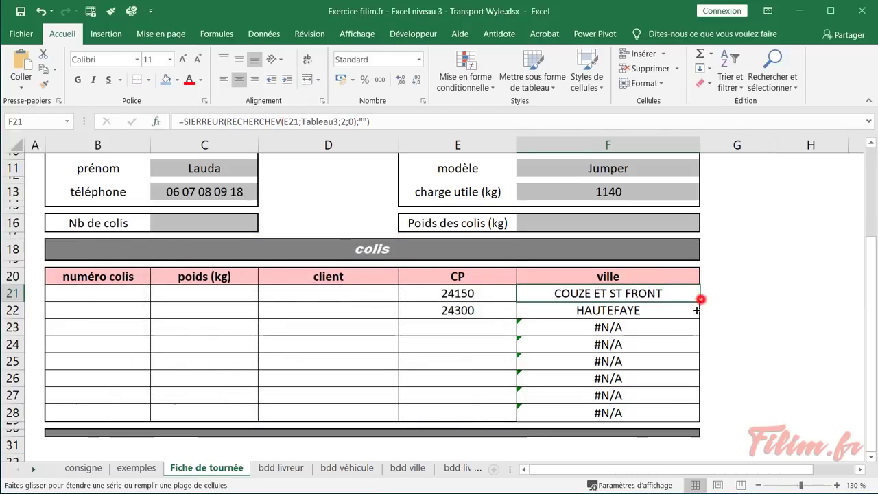
drag(702, 299, 677, 413)
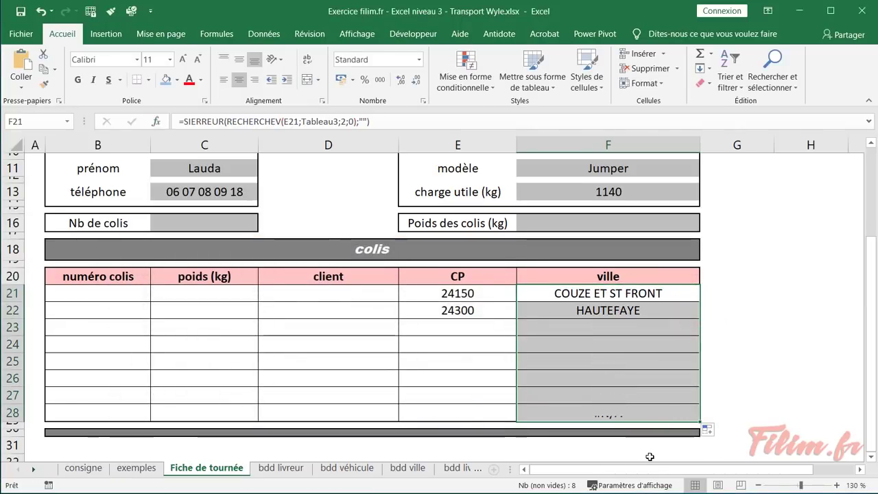
Enter postcodes 24100 in E23 and 24000 in E24, then select the colis table B20:F28 for borders
click(773, 378)
click(438, 330)
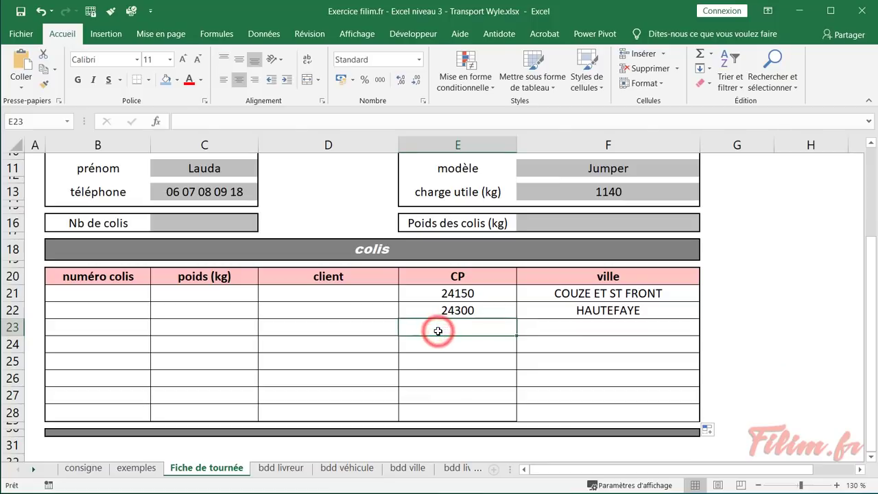
text(24100)
key(Return)
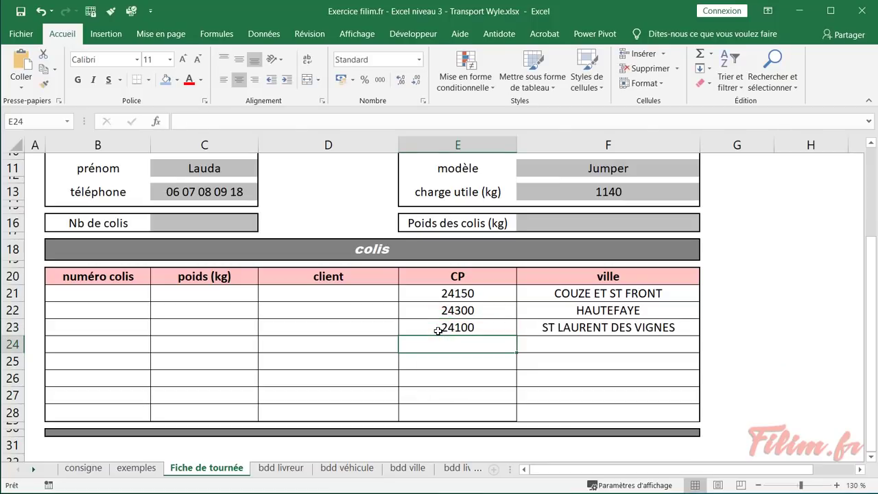
text(24000)
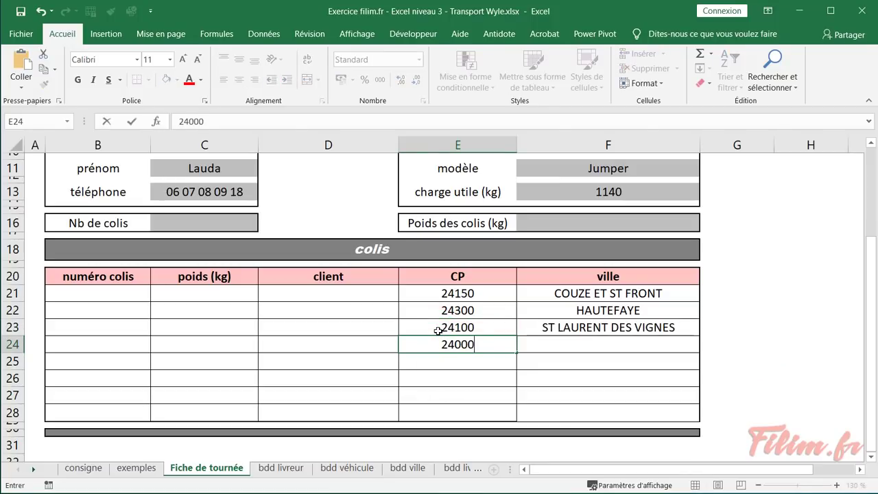
key(Return)
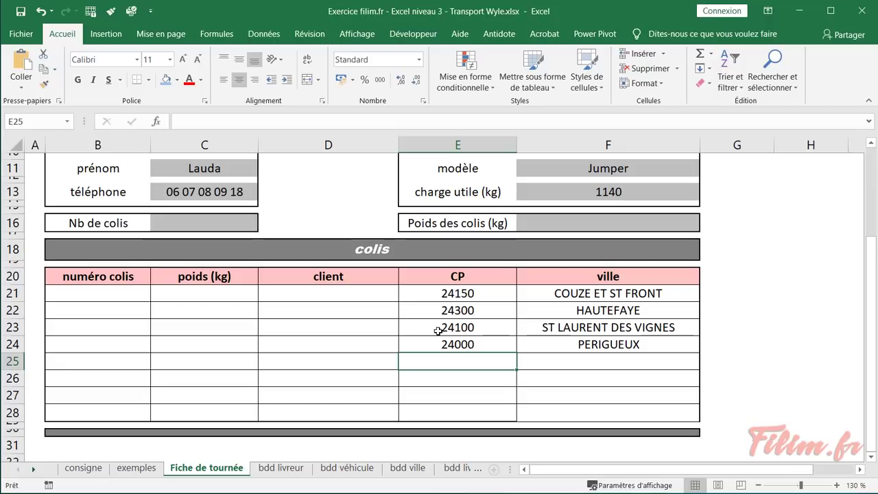
drag(580, 410, 103, 278)
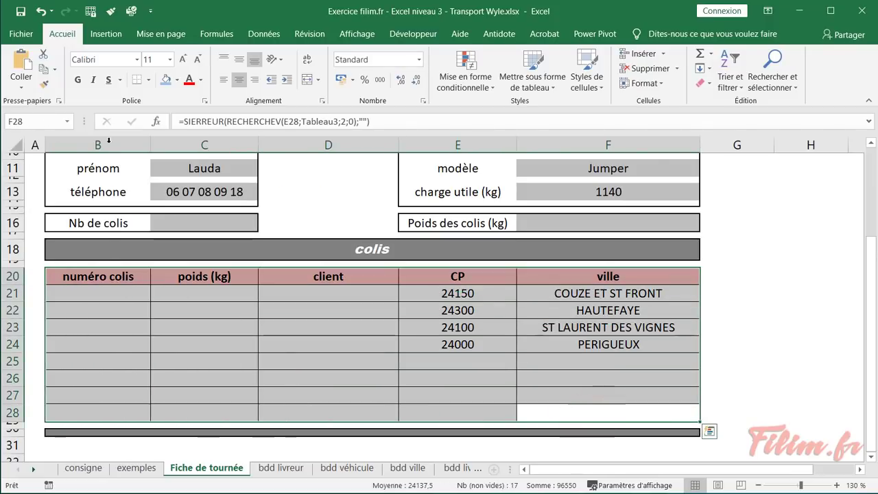
click(149, 80)
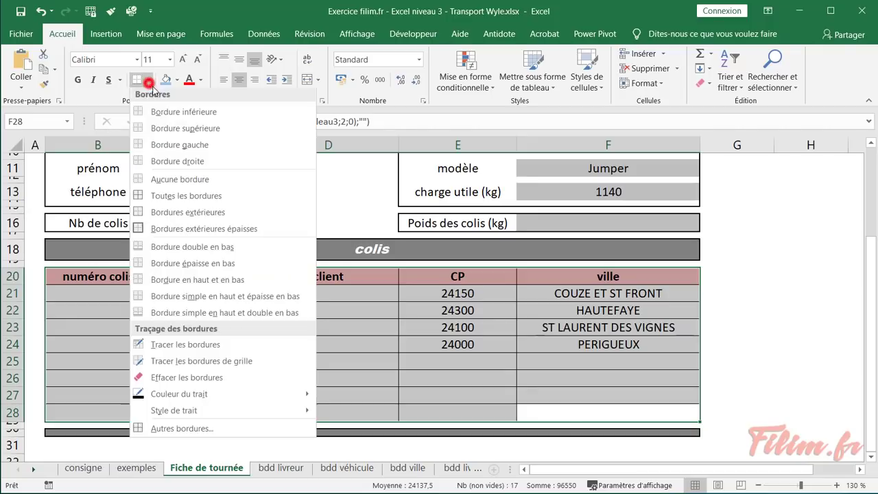
Apply Bordures extérieures épaisses (a thick outer border) to the colis table
click(147, 229)
click(413, 359)
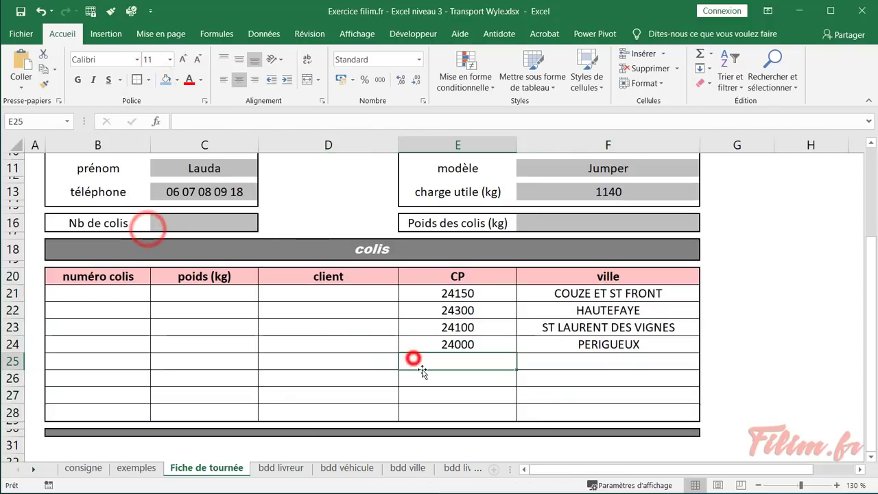
click(355, 345)
click(604, 293)
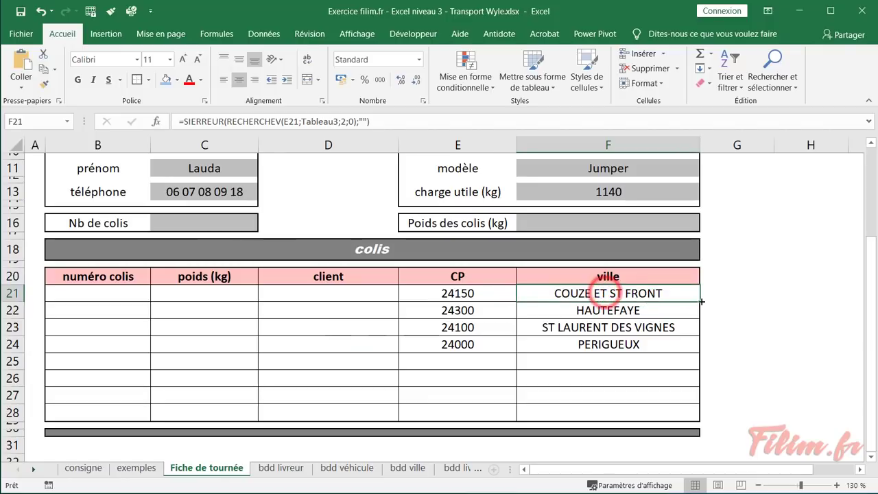
Refill F21's city formula down to F28 using Recopier les valeurs sans la mise en forme
drag(699, 302, 686, 416)
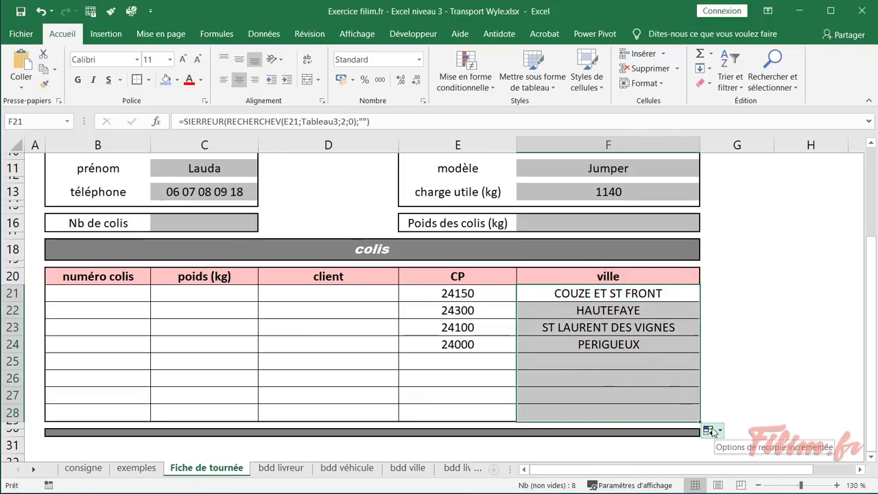
click(712, 431)
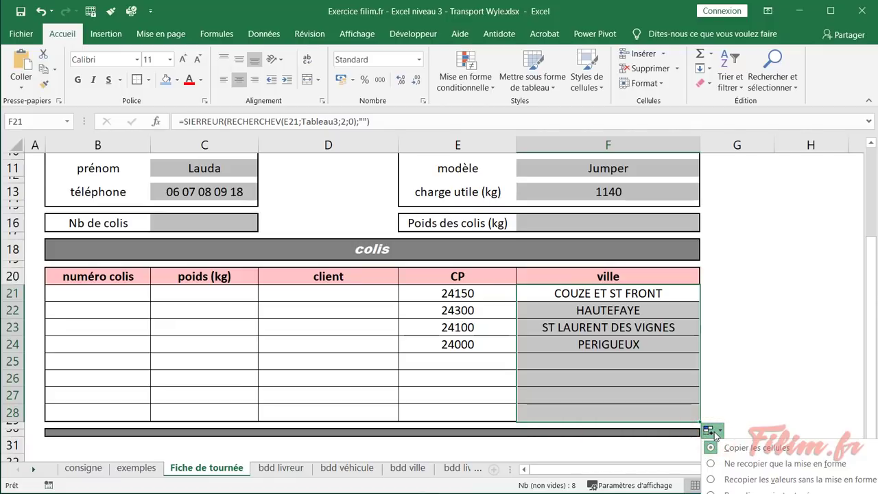
click(729, 481)
click(747, 372)
scroll(748, 372, down, 2)
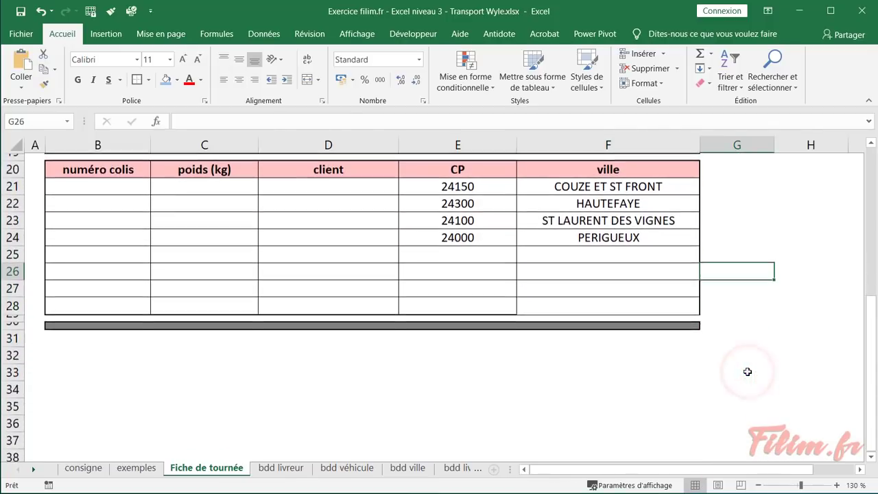
click(708, 322)
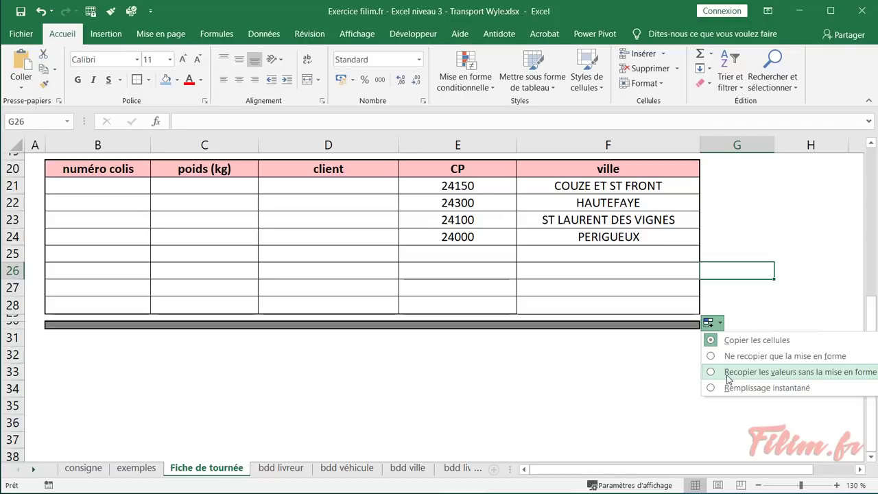
click(728, 374)
click(648, 371)
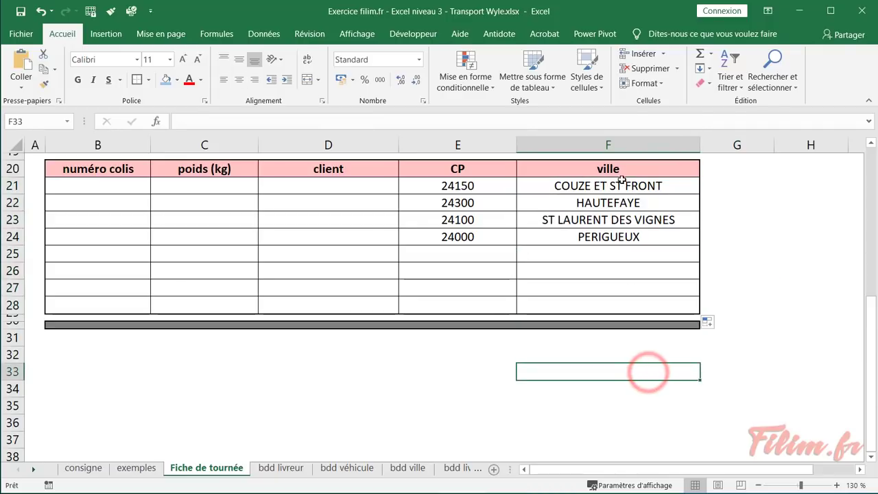
click(621, 219)
click(622, 186)
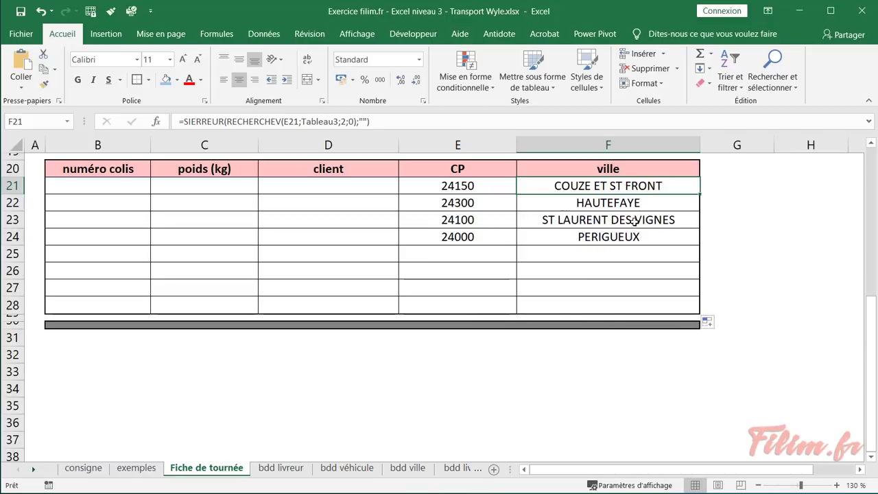
click(351, 305)
scroll(349, 304, up, 2)
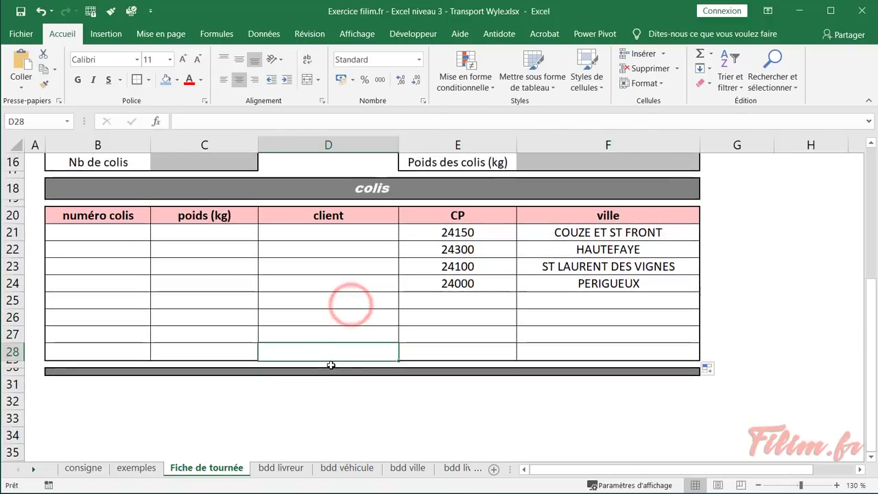
Shade the A11 and A12 instructions on the consigne sheet darker blue
scroll(210, 343, up, 1)
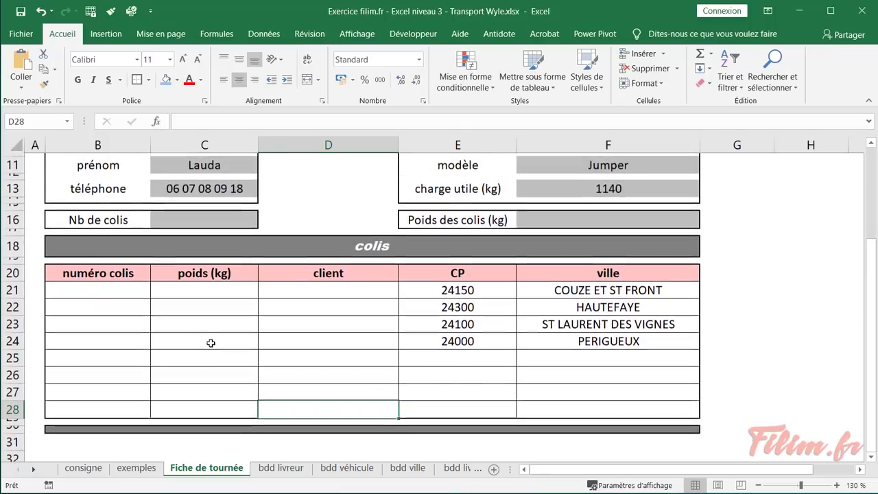
click(136, 468)
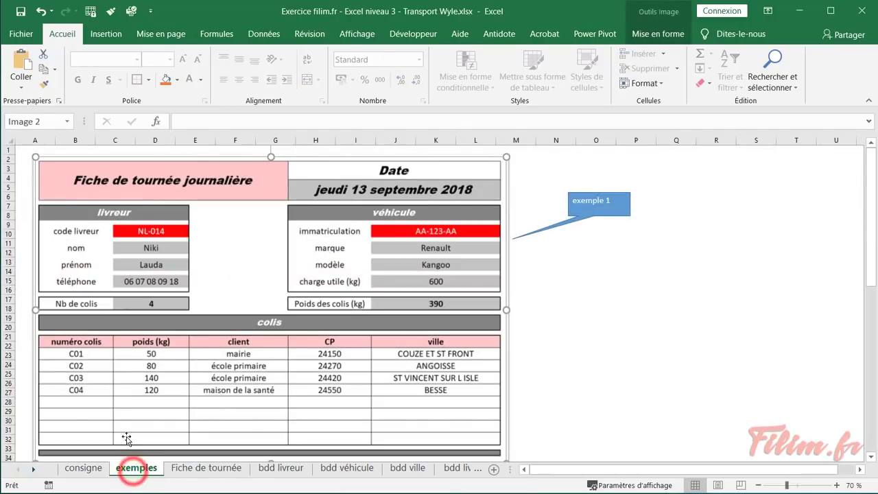
click(83, 468)
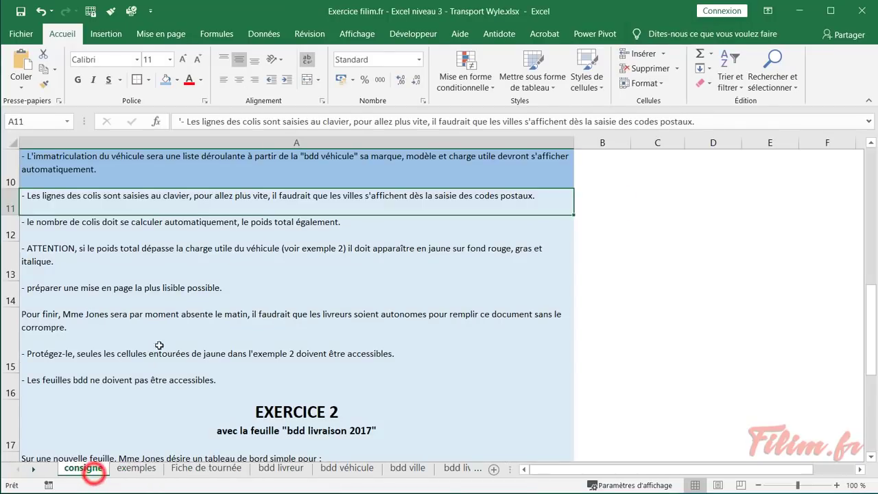
click(165, 80)
click(134, 227)
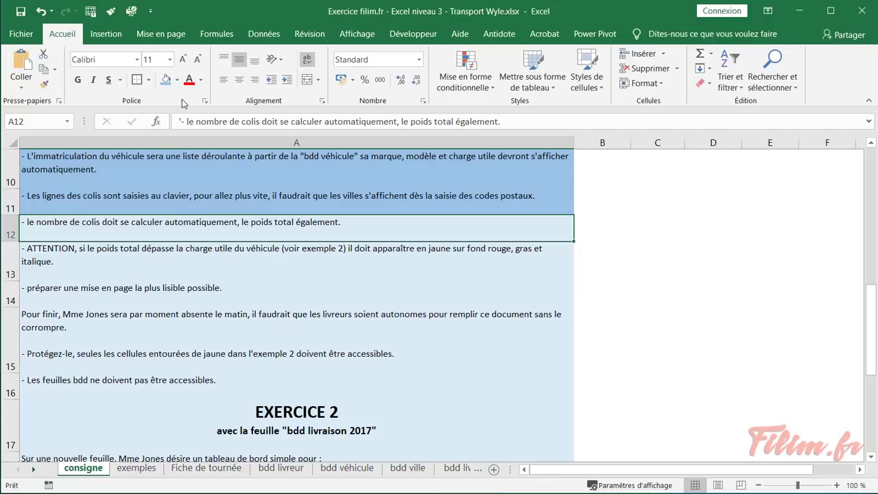
click(165, 79)
On Fiche de tournée, fill package numbers C47 through C50 into B21:B24
click(219, 468)
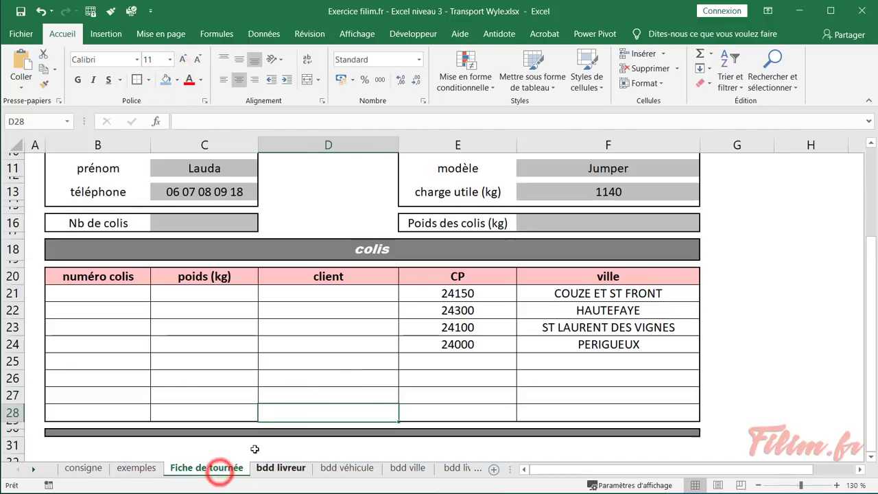
click(74, 293)
text(C)
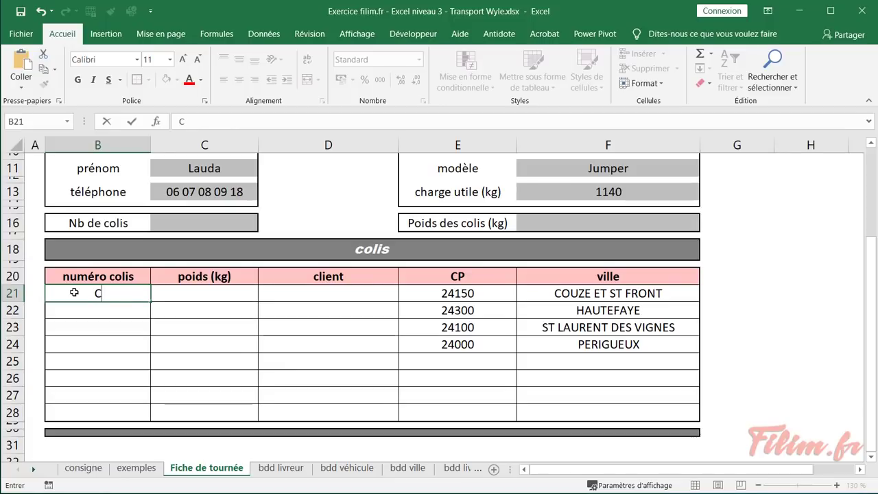
text(47)
key(Return)
text(C)
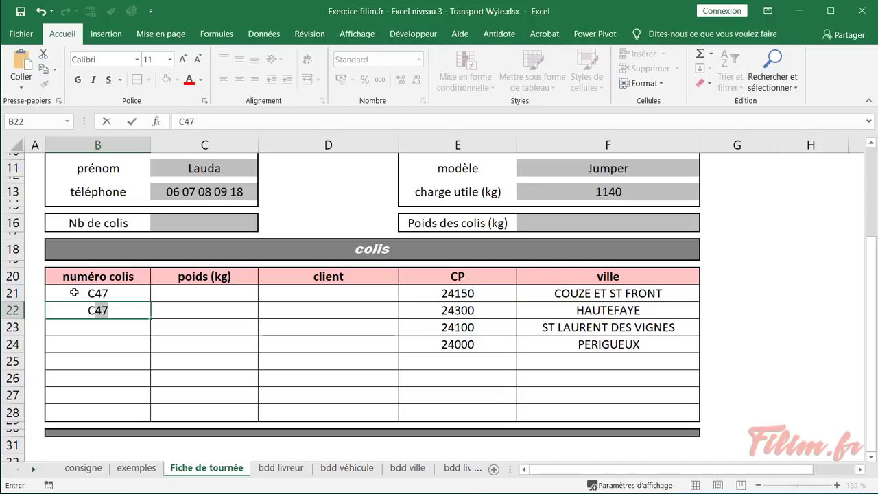
text(4)
key(Escape)
click(84, 288)
drag(151, 301, 147, 359)
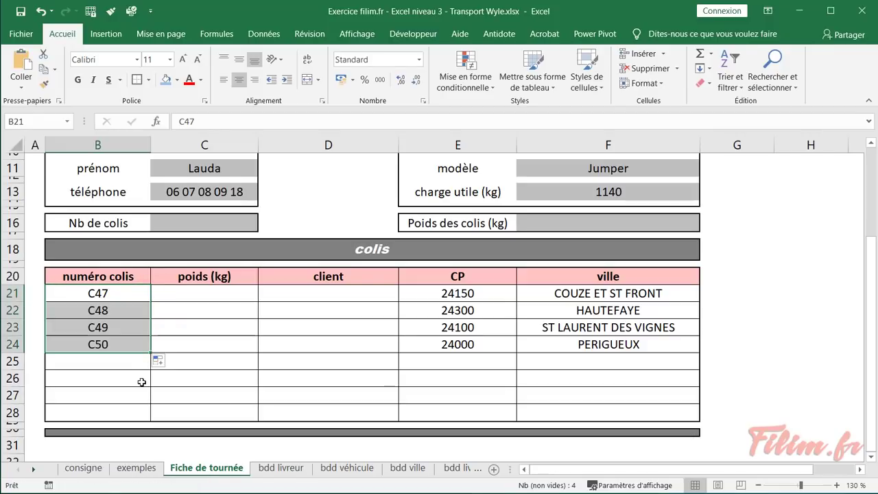
click(195, 360)
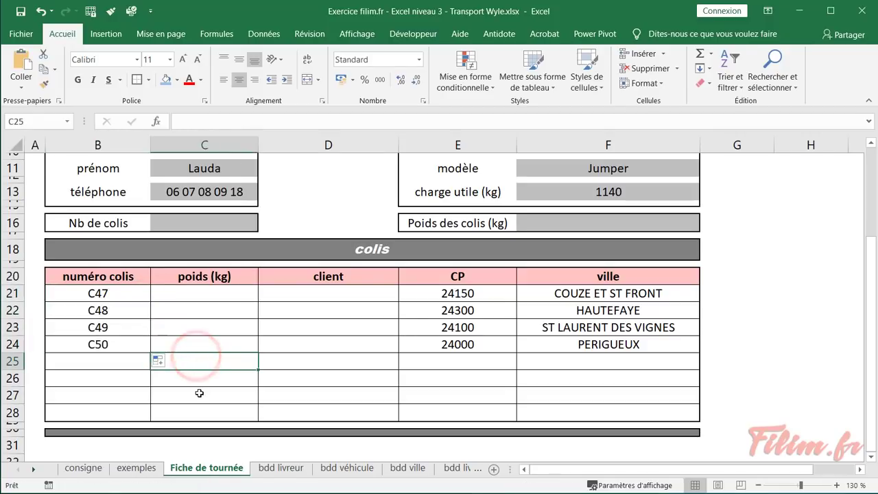
Enter weights 150, 240, 24 and 800 kg in C21:C24
click(219, 293)
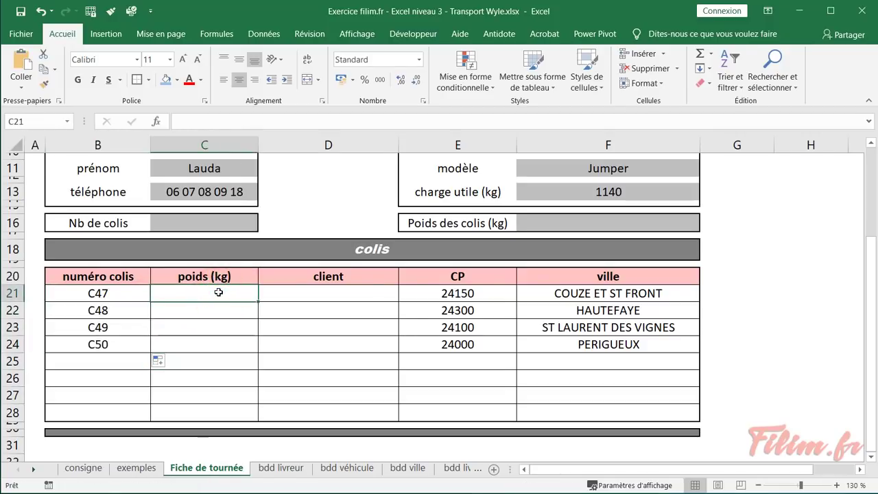
text(150)
key(Return)
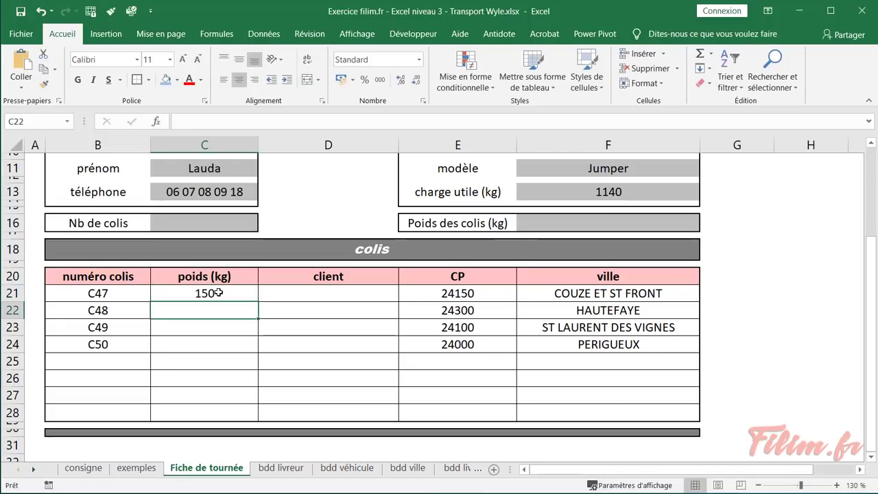
text(240)
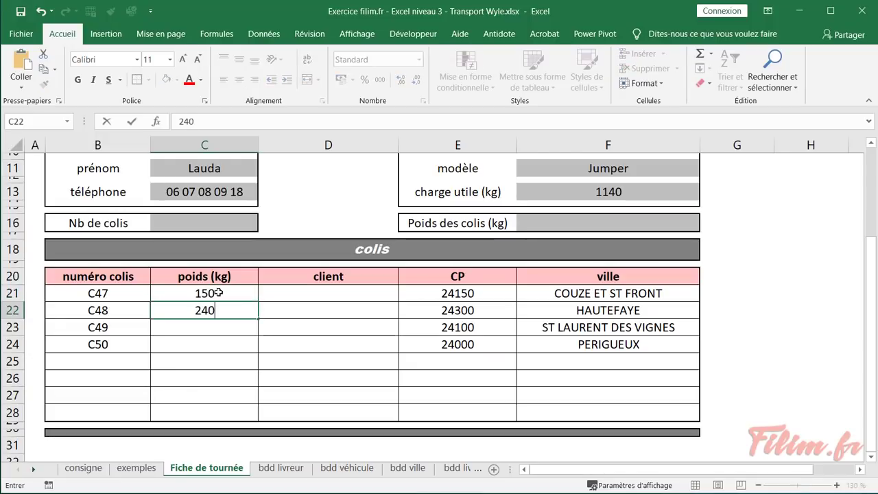
key(Return)
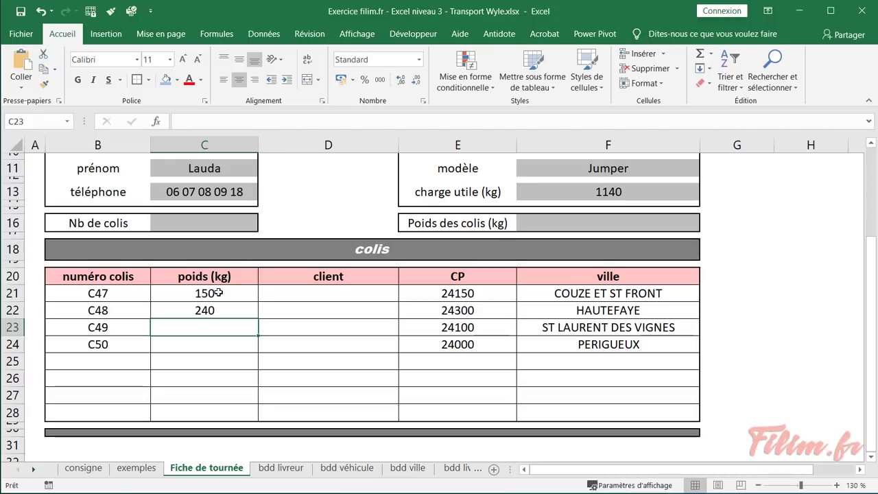
text(24)
key(Return)
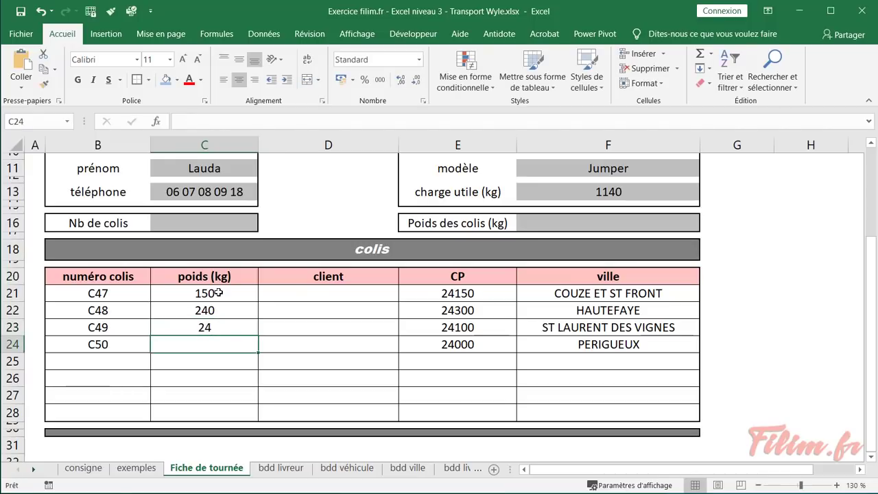
text(800)
key(Tab)
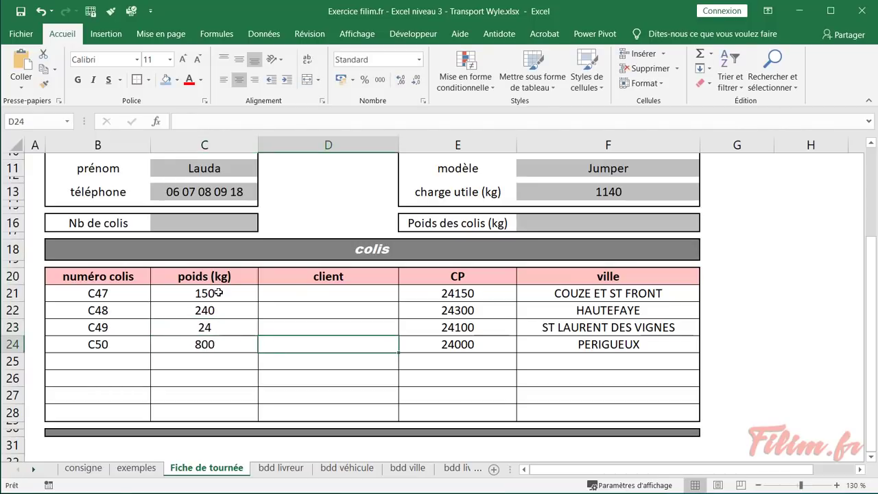
key(Up)
key(Up)
key(Up)
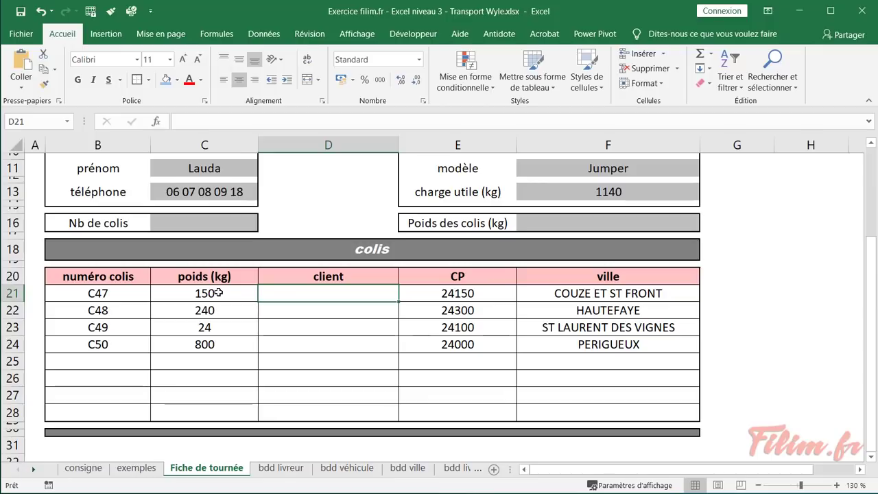
right_click(335, 295)
right_click(328, 292)
click(326, 292)
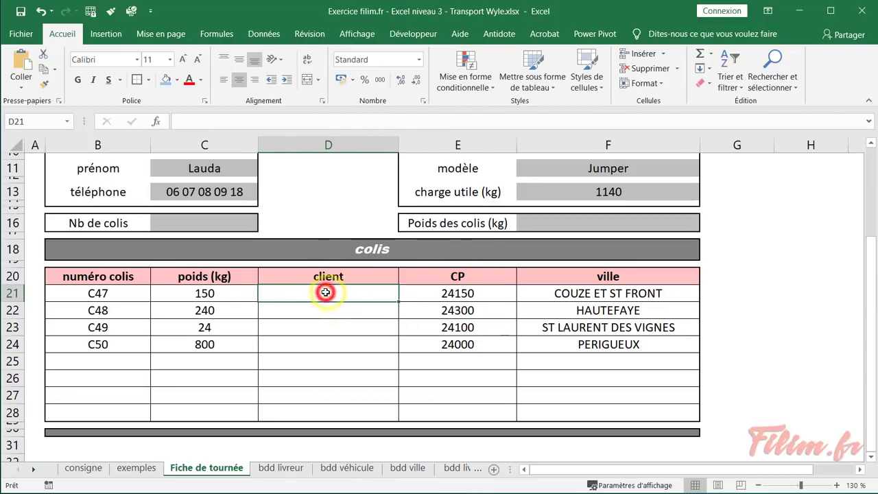
click(323, 313)
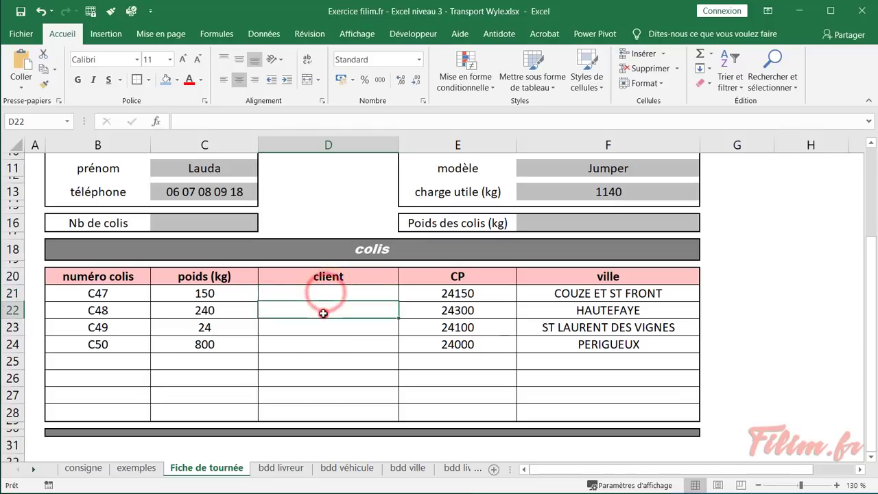
click(128, 469)
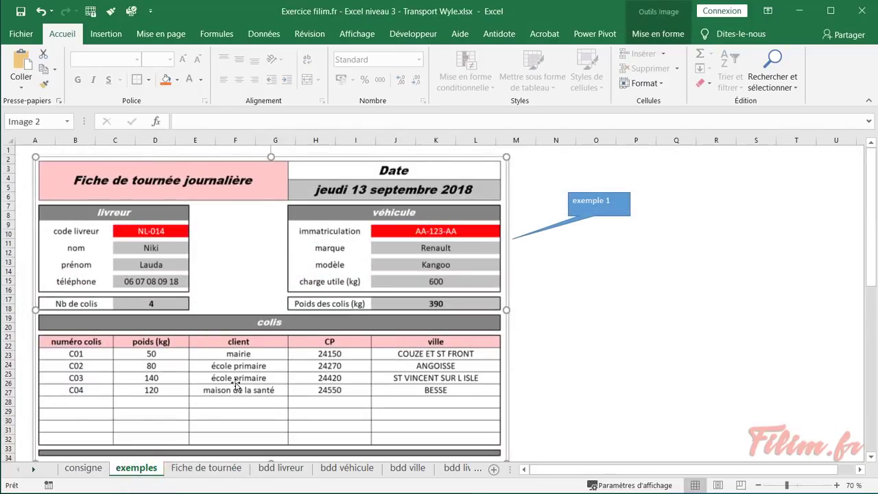
click(83, 469)
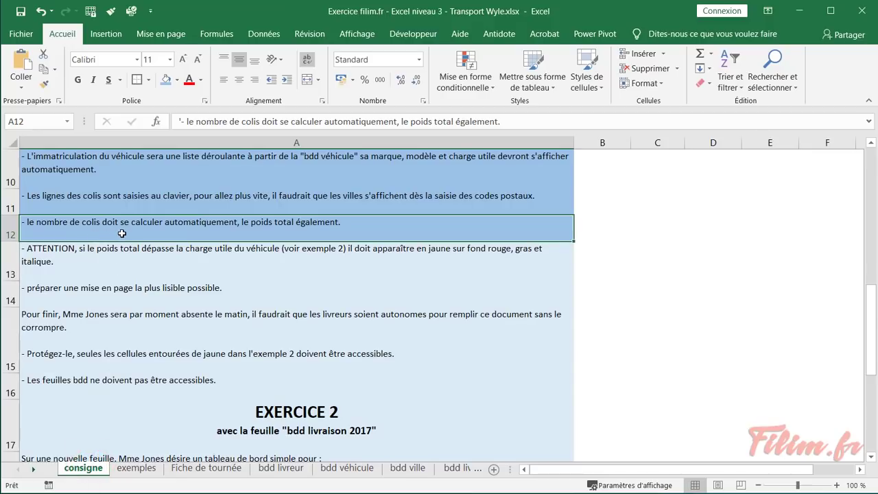
click(147, 469)
click(189, 468)
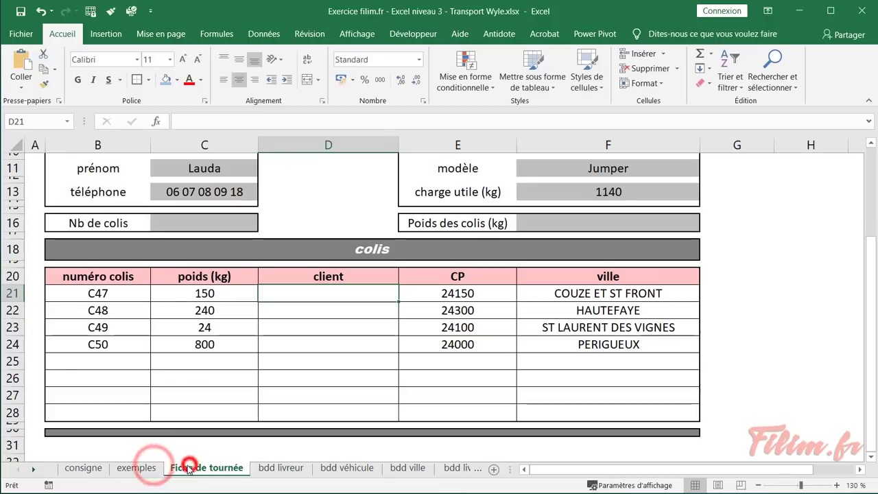
click(197, 224)
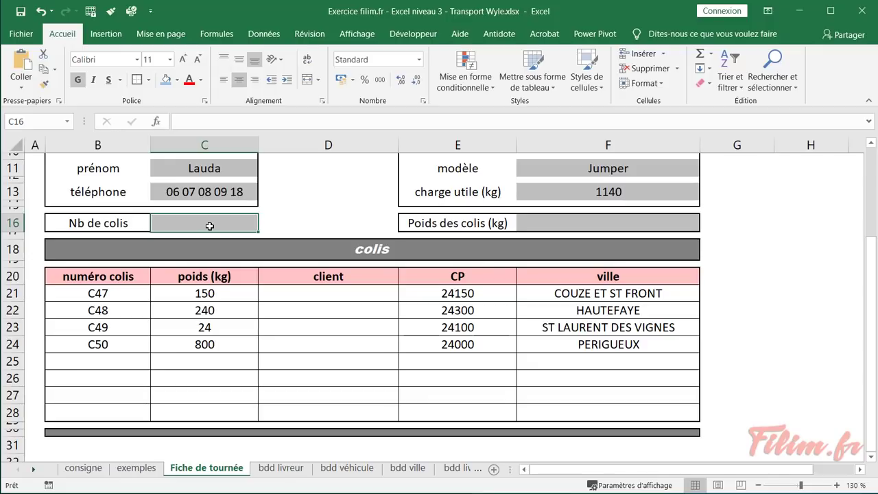
click(711, 54)
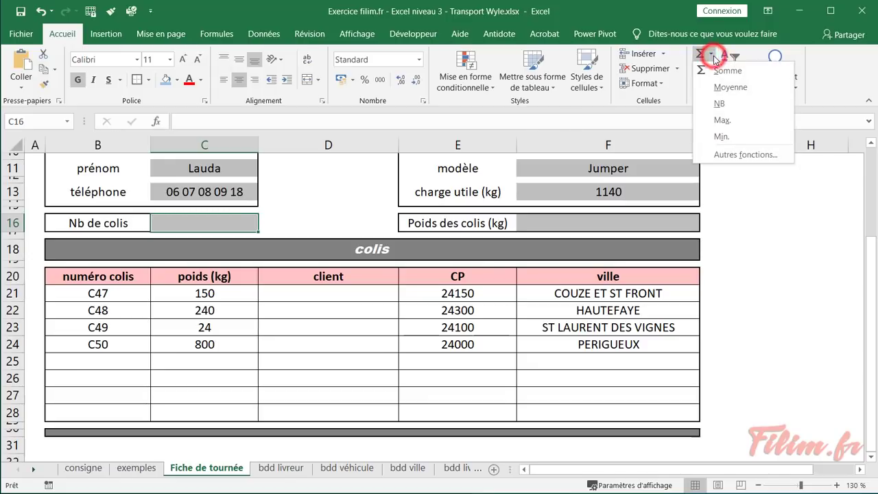
right_click(720, 105)
click(715, 105)
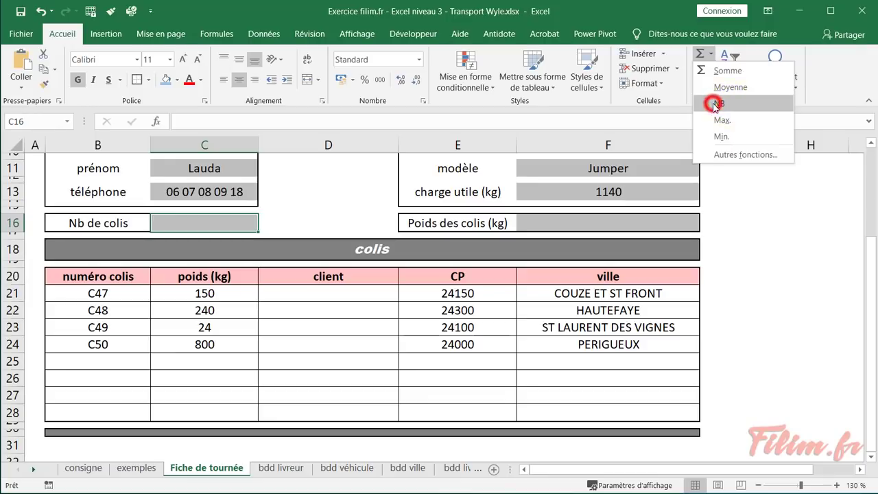
click(715, 105)
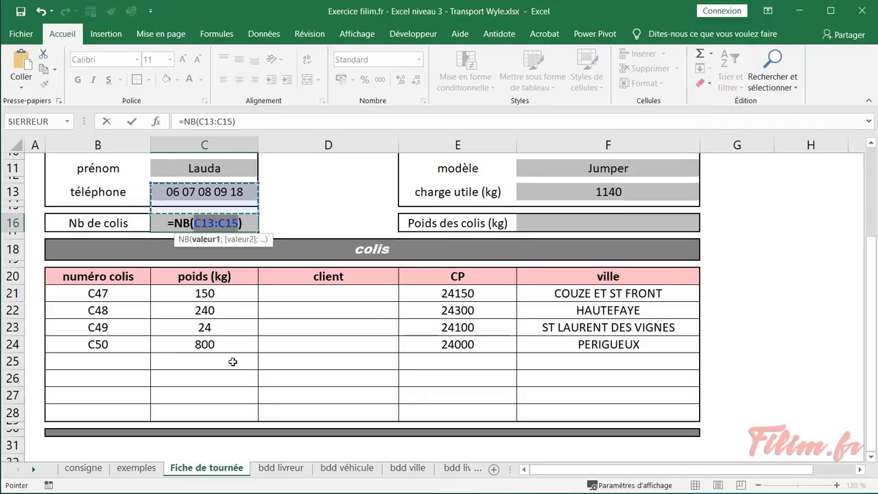
drag(226, 291, 209, 410)
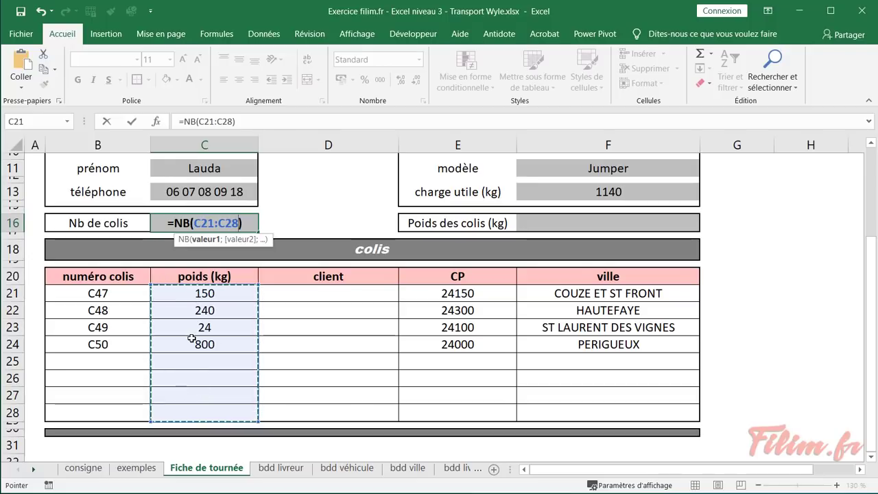
key(Return)
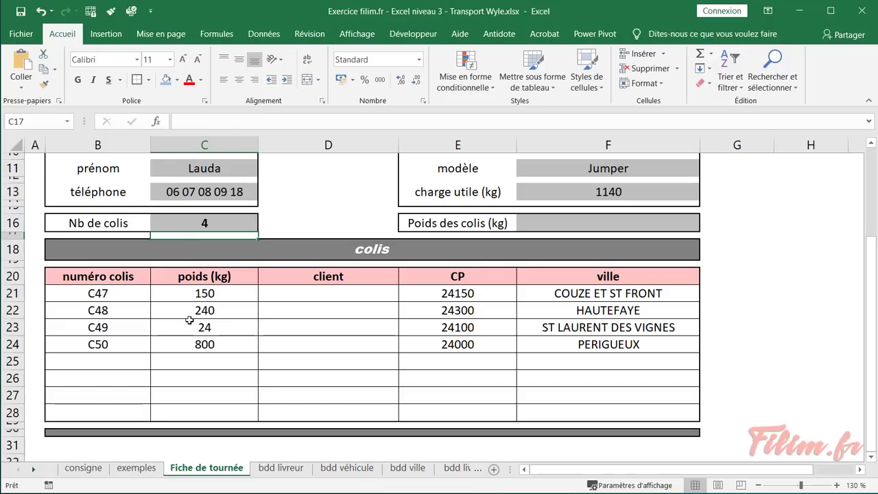
drag(125, 292, 122, 411)
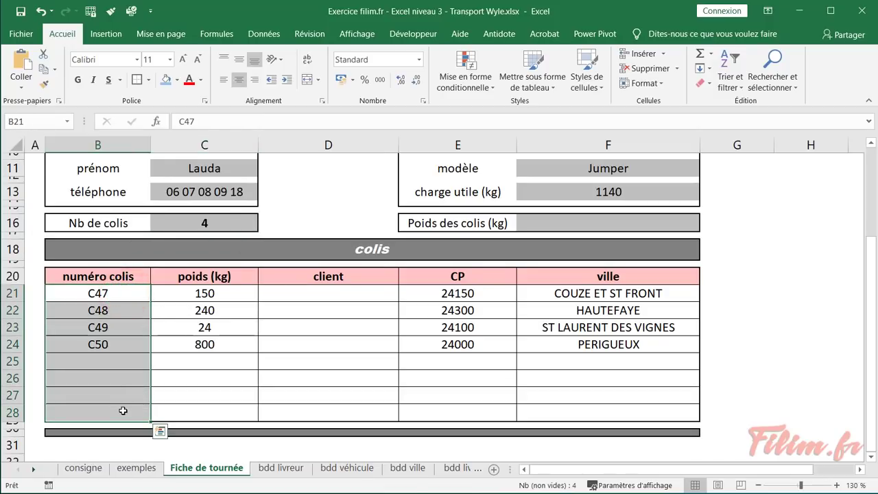
click(189, 222)
key(Delete)
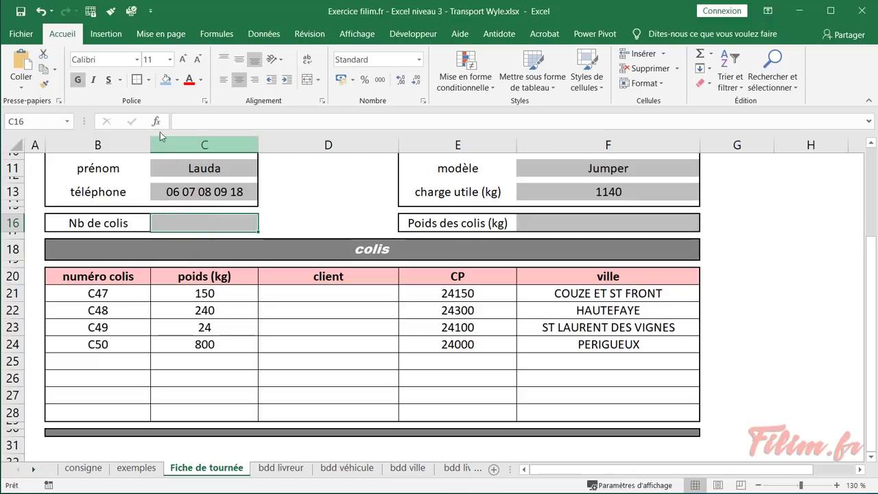
click(157, 121)
Put =NBVAL(B21:B28) in Nb de colis to count the filled parcel numbers, giving 4
click(251, 349)
text(NB)
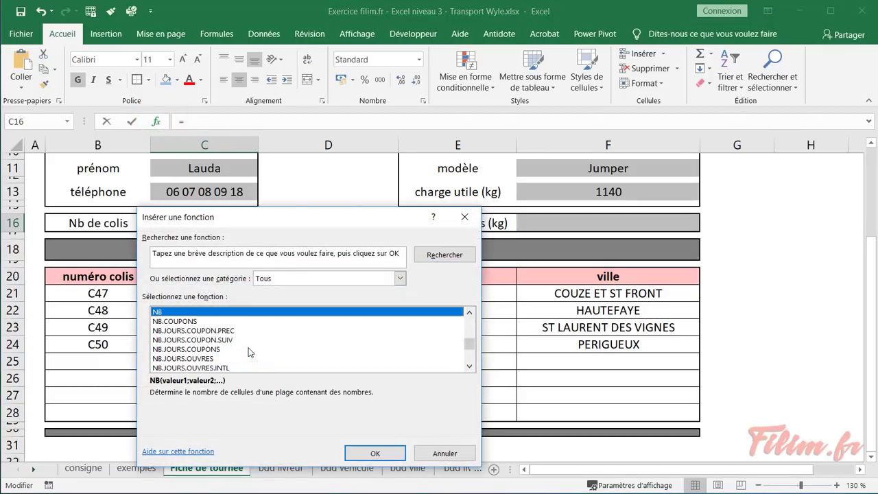
scroll(247, 354, down, 2)
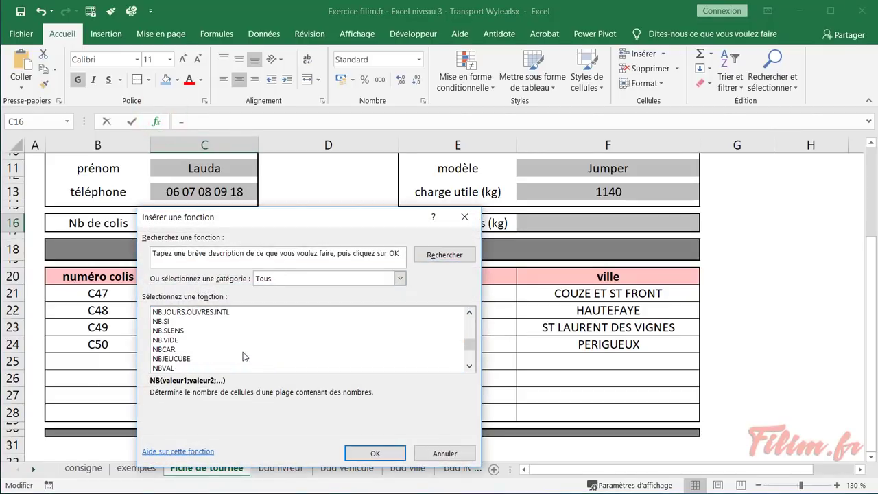
scroll(231, 365, down, 1)
click(228, 340)
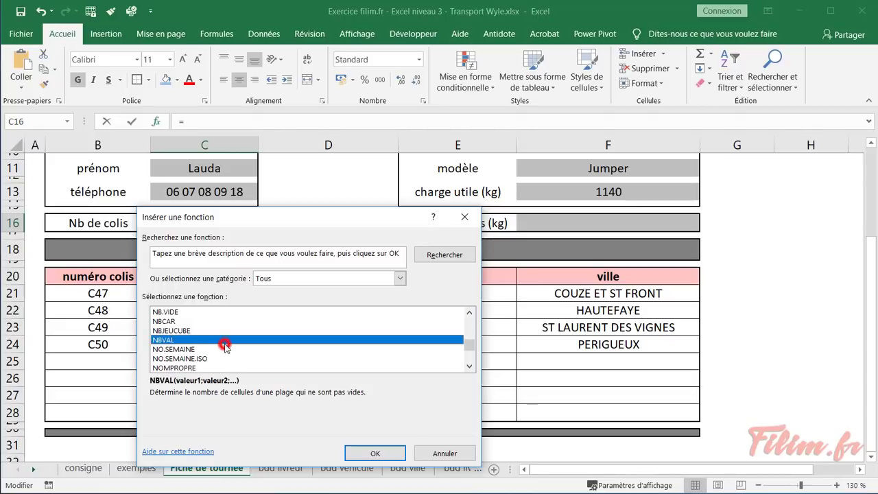
click(368, 455)
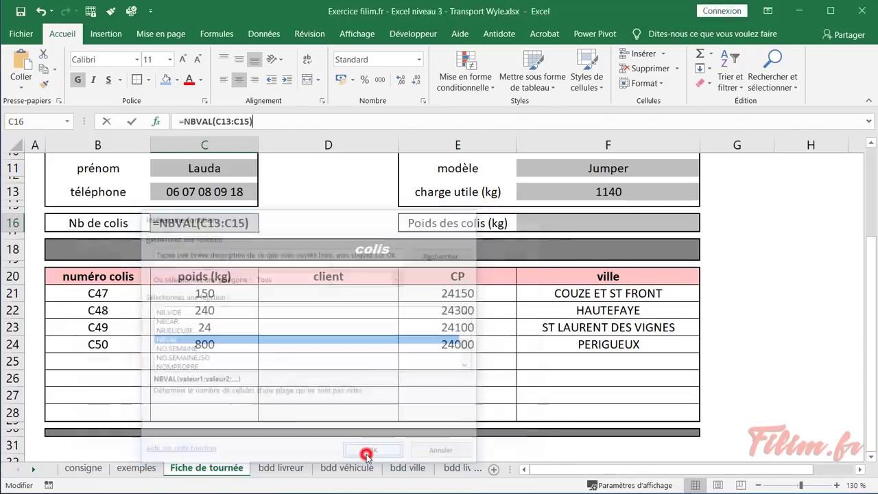
drag(173, 225, 349, 150)
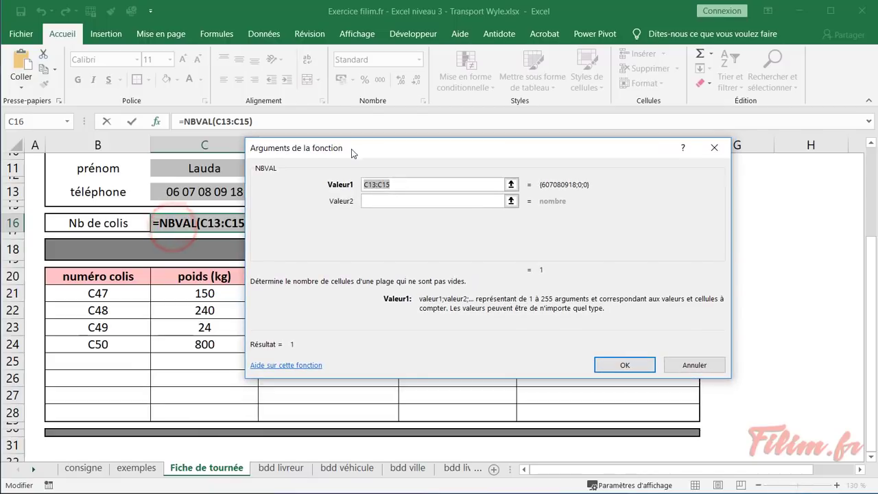
drag(134, 293, 119, 412)
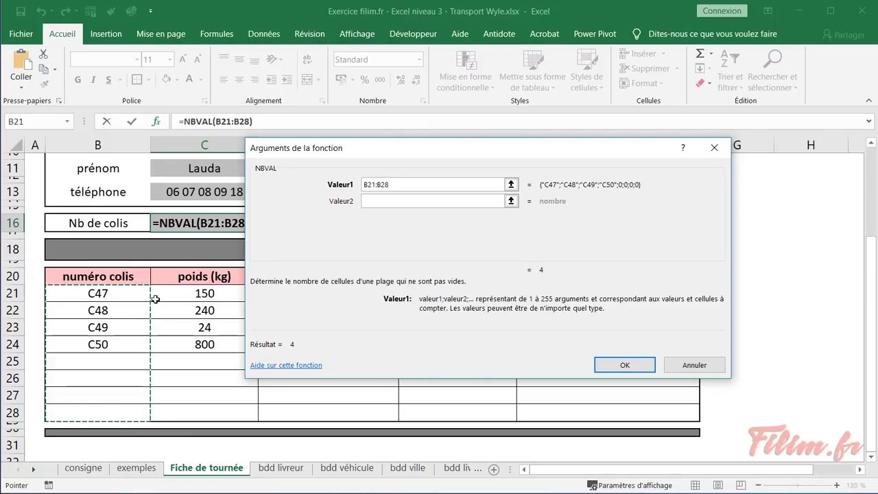
click(610, 363)
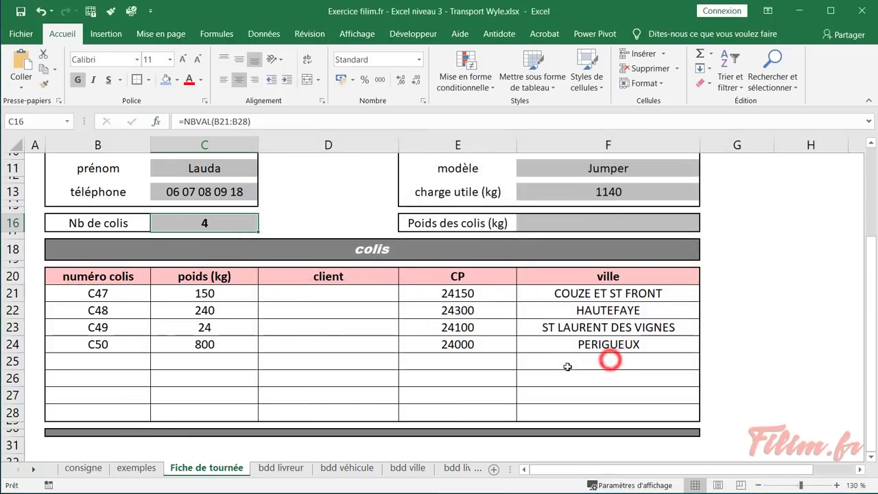
AutoSum weights C21:C28 into the Poids des colis cell F16 to get 1214
click(593, 220)
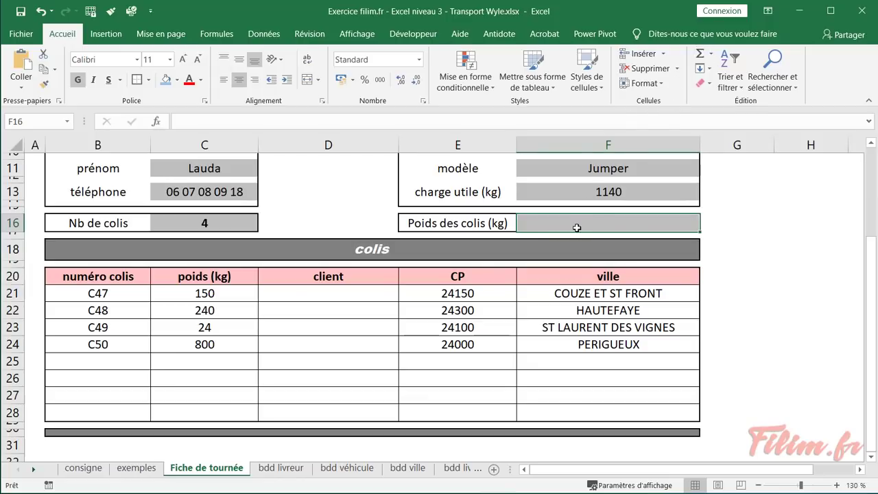
key(alt+equal)
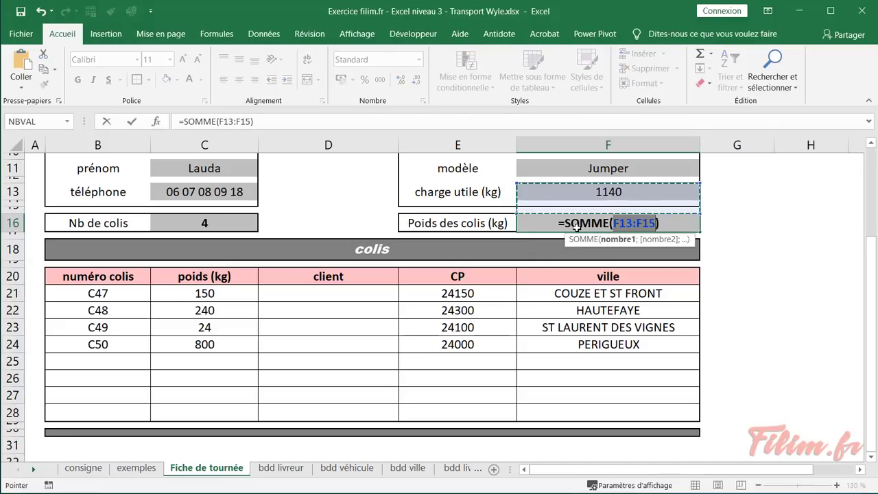
drag(174, 293, 166, 413)
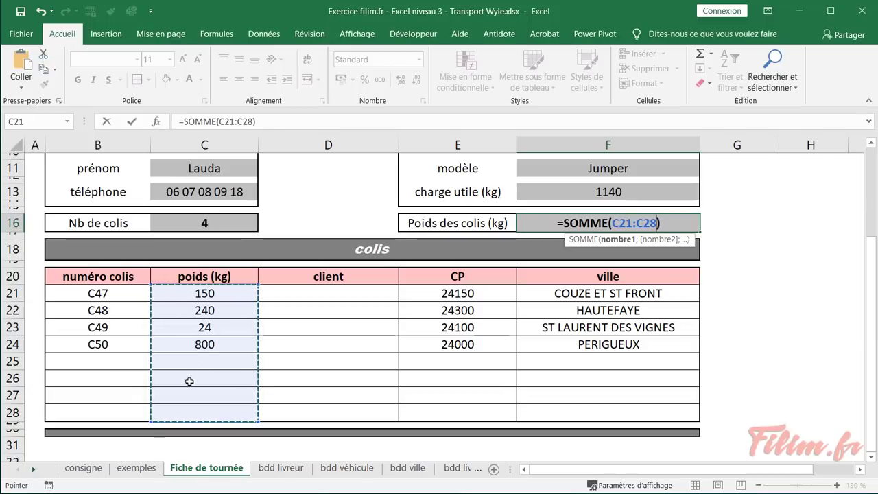
key(Return)
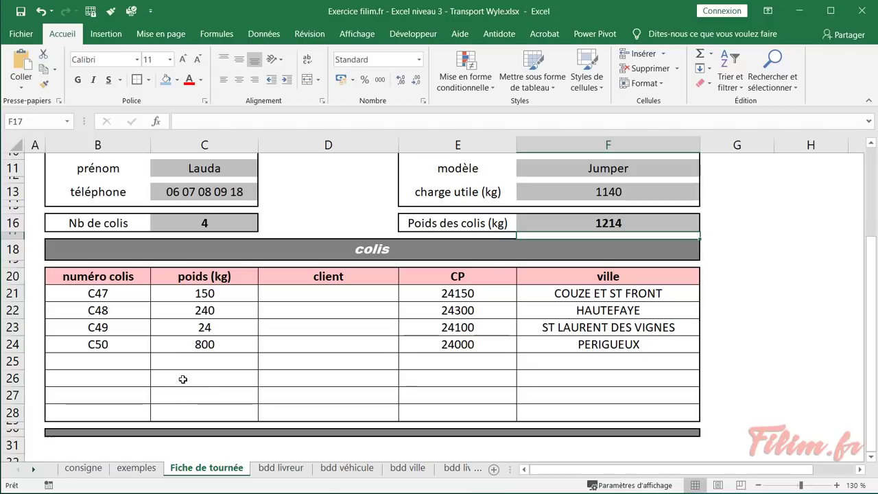
Go to the consigne sheet and read the A13 instruction about an overweight total
click(136, 468)
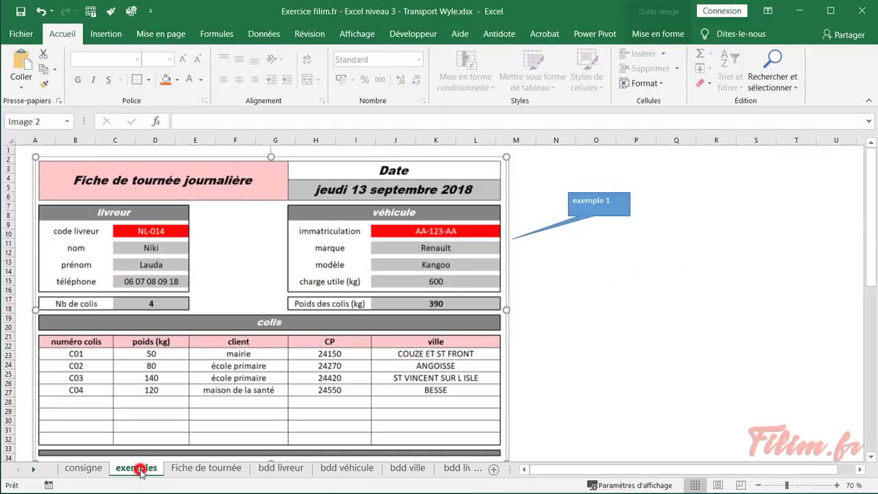
click(83, 468)
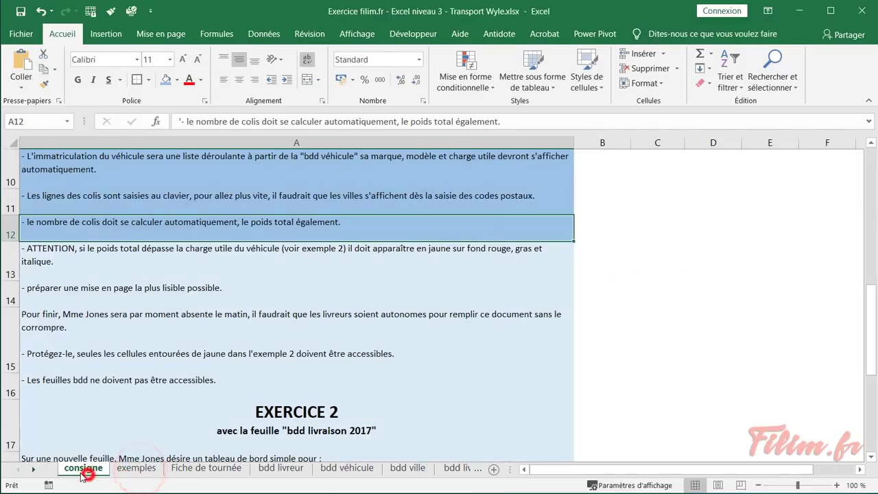
click(98, 252)
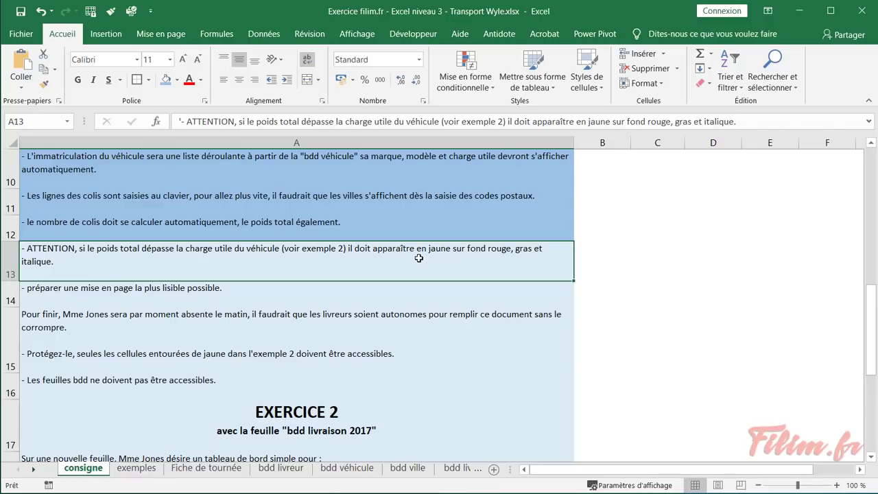
Review the example 2 form picture on the exemples sheet
click(135, 469)
scroll(208, 336, down, 8)
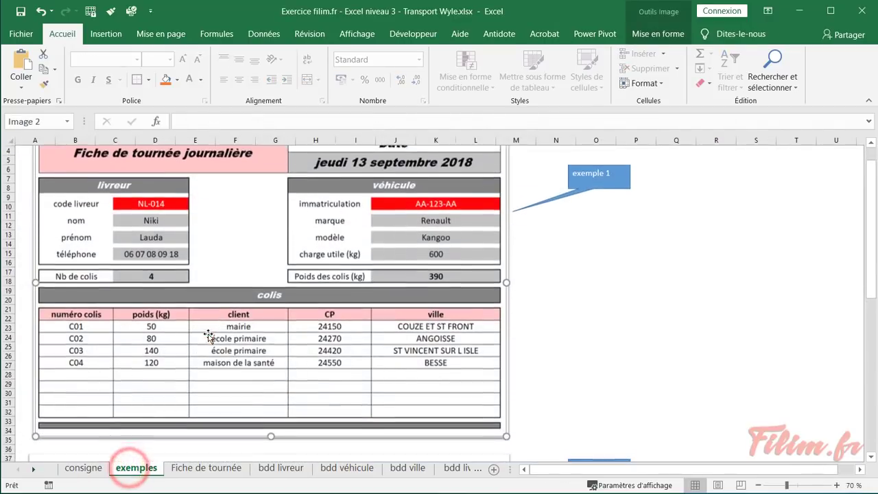
scroll(208, 336, down, 3)
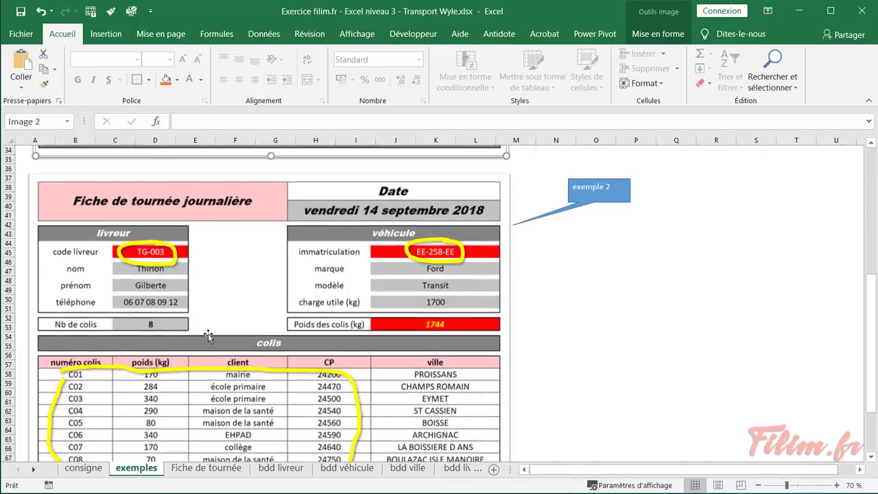
click(436, 326)
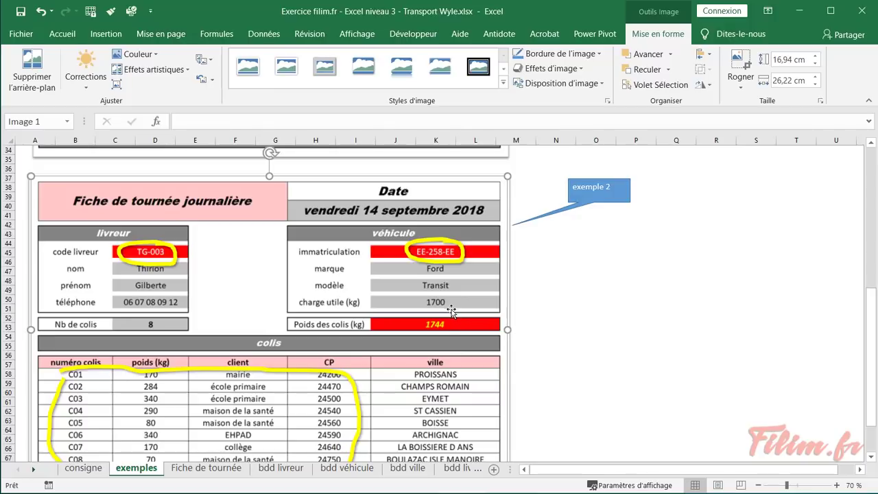
click(452, 303)
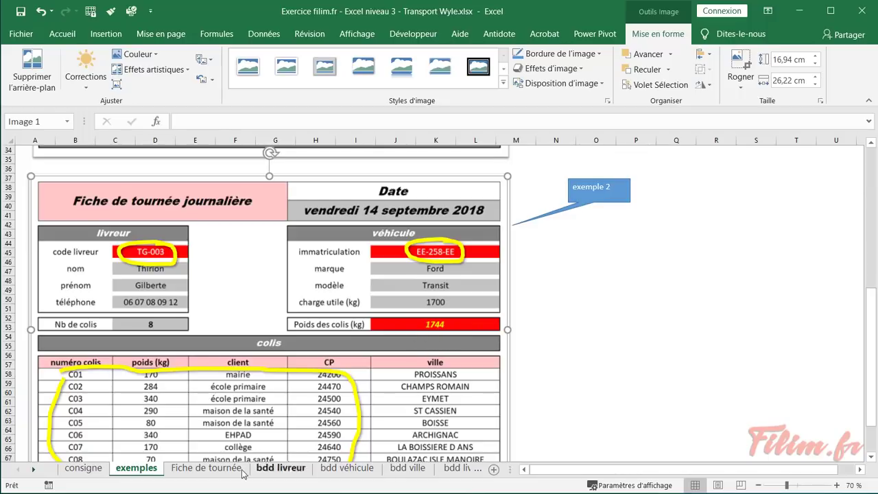
Return to the Fiche de tournée sheet and select an empty cell beside the form
click(218, 468)
scroll(474, 331, up, 1)
scroll(473, 331, up, 1)
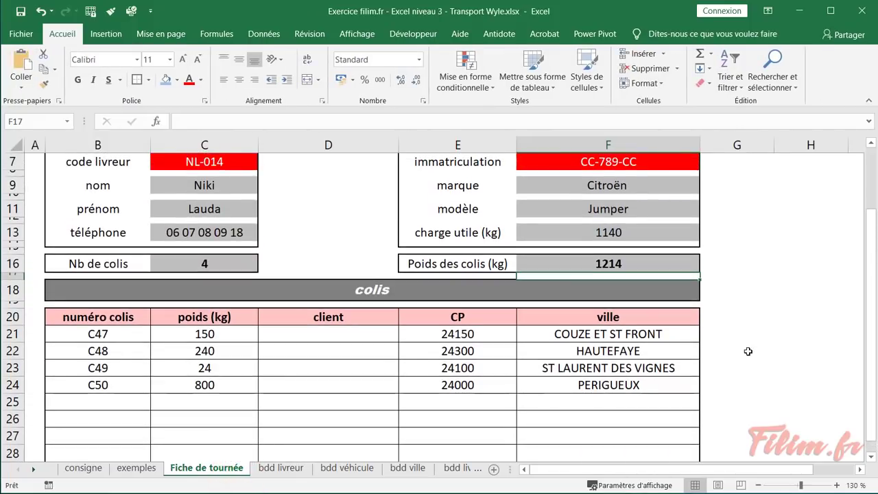
click(750, 347)
Create a new conditional rule on F16: cell value greater than $F$13
click(557, 259)
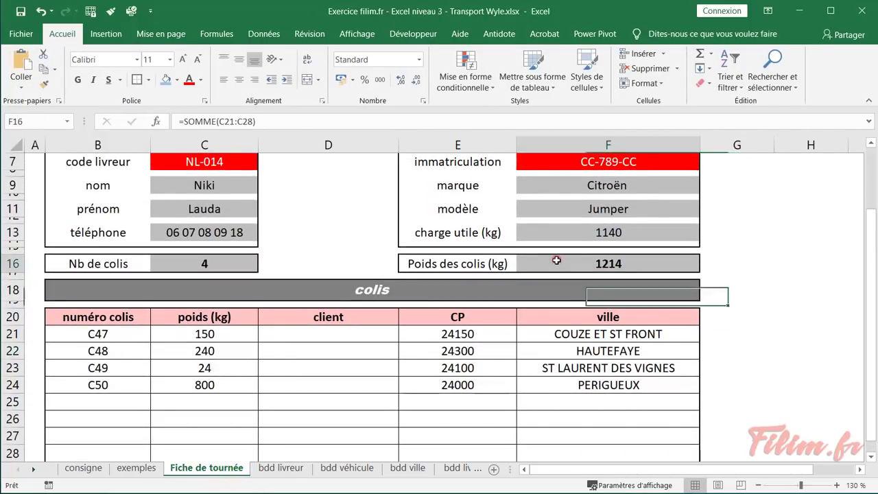
click(467, 85)
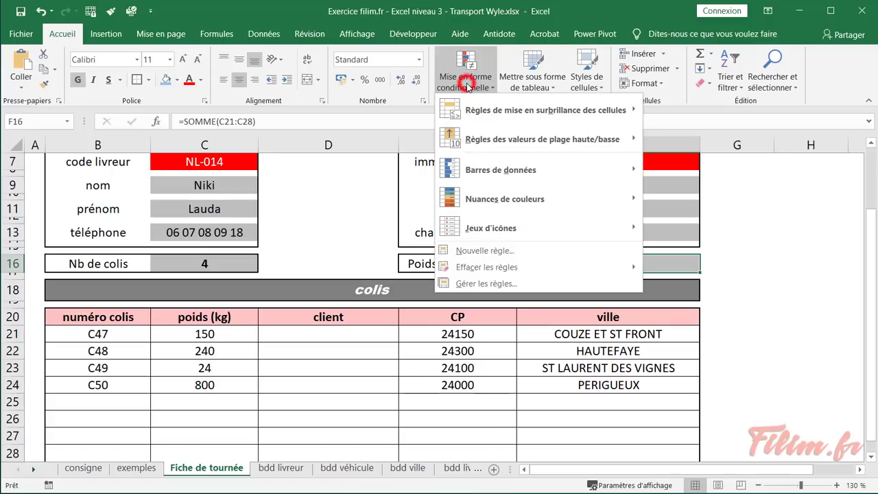
click(491, 251)
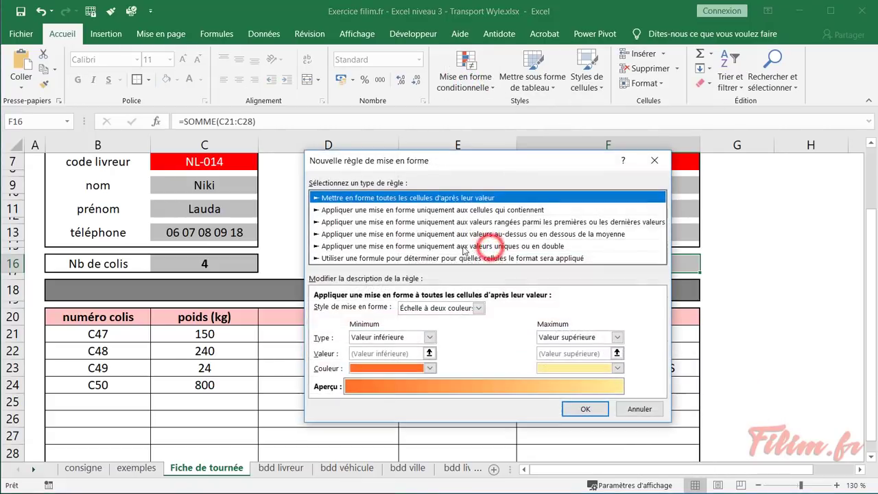
drag(486, 165, 249, 157)
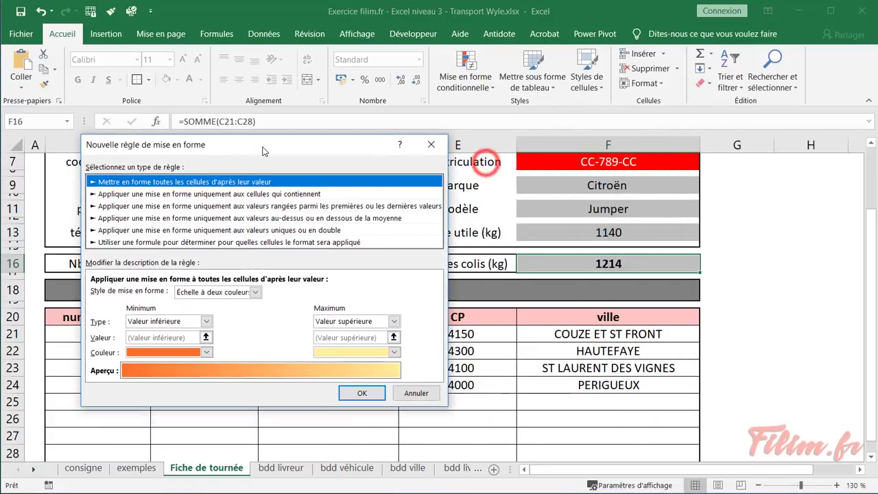
click(232, 194)
click(232, 300)
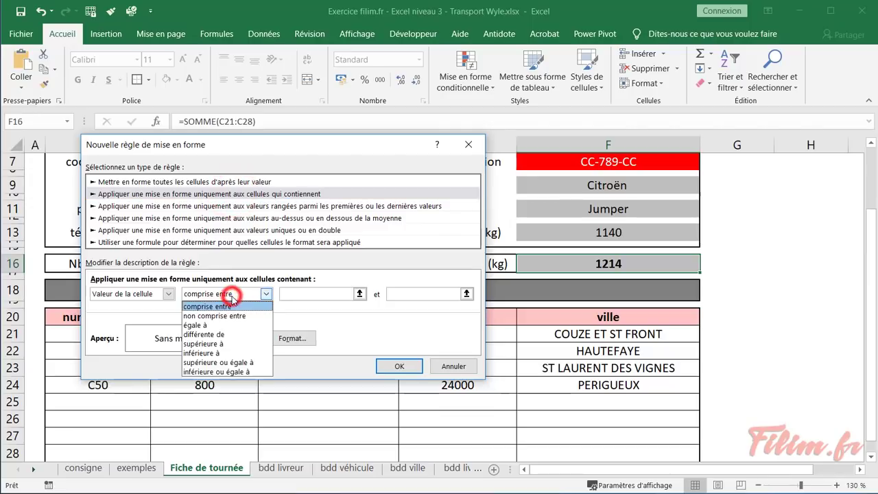
click(229, 343)
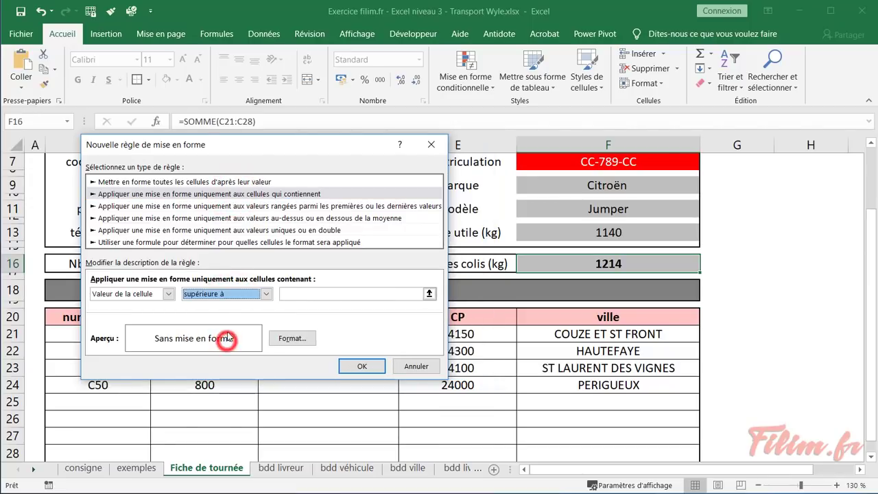
click(302, 295)
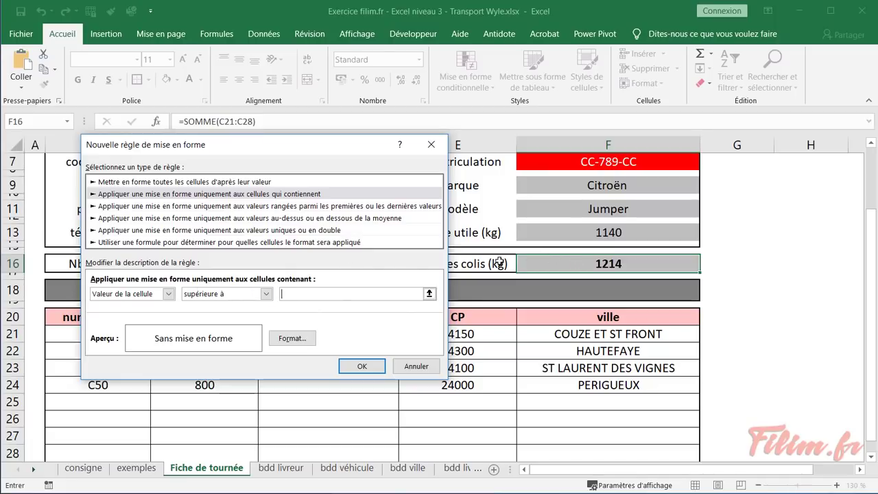
click(542, 233)
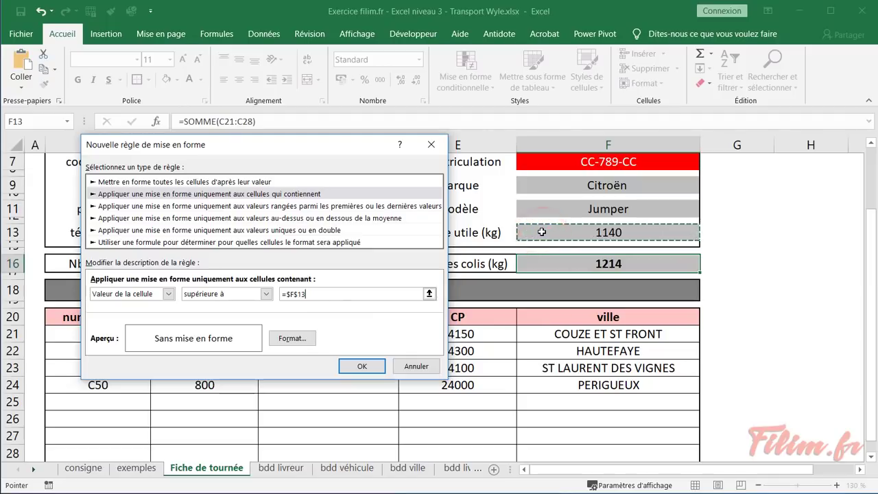
Format the rule with red fill and yellow bold italic font, then confirm it
click(297, 341)
click(447, 115)
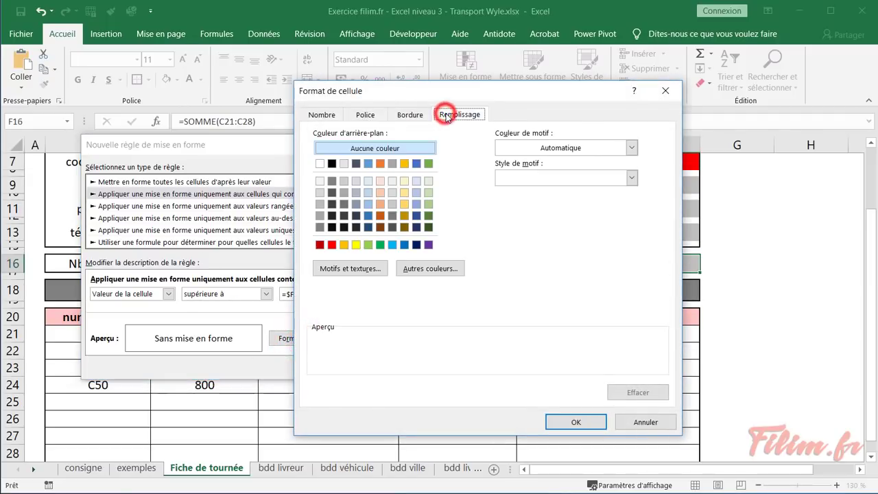
click(332, 245)
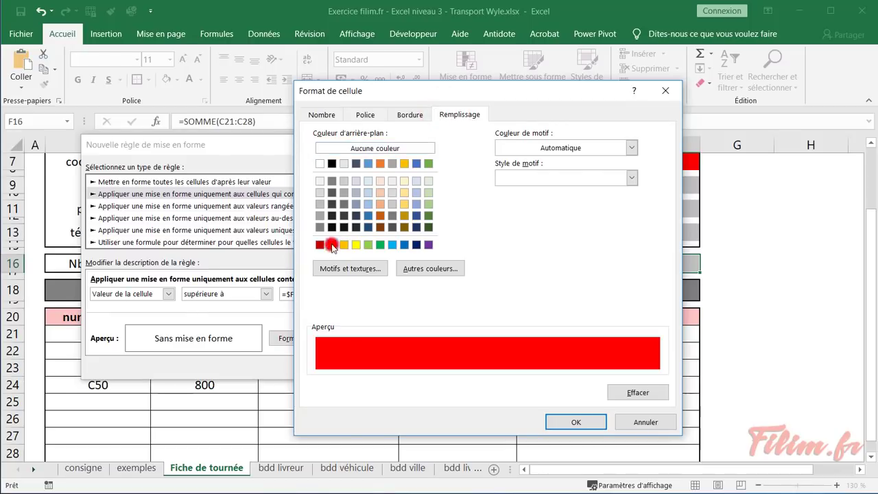
click(371, 115)
click(508, 234)
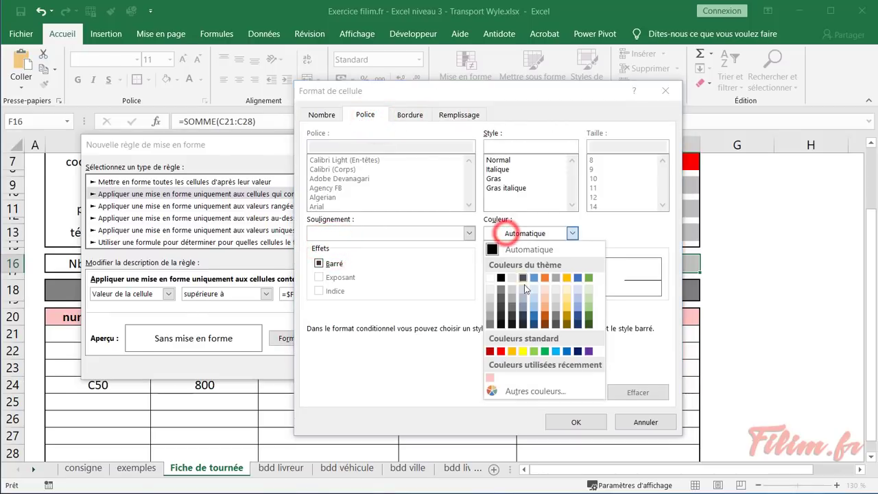
click(525, 353)
click(515, 189)
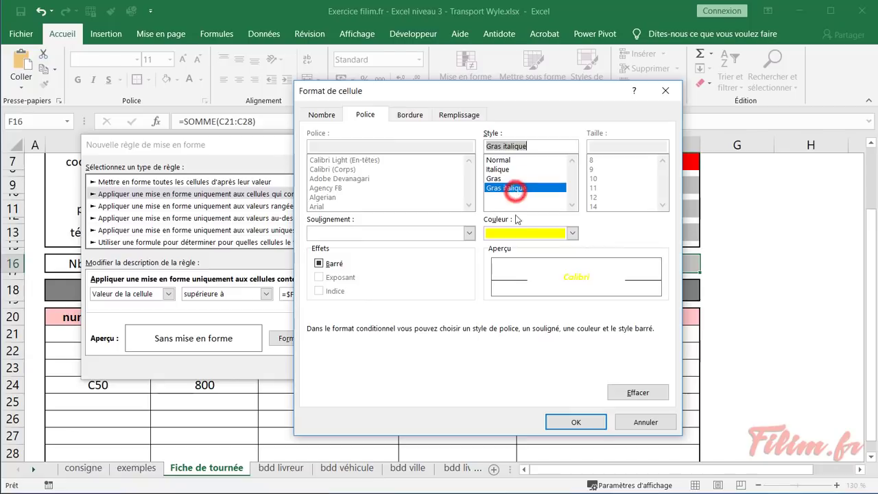
click(573, 420)
click(362, 366)
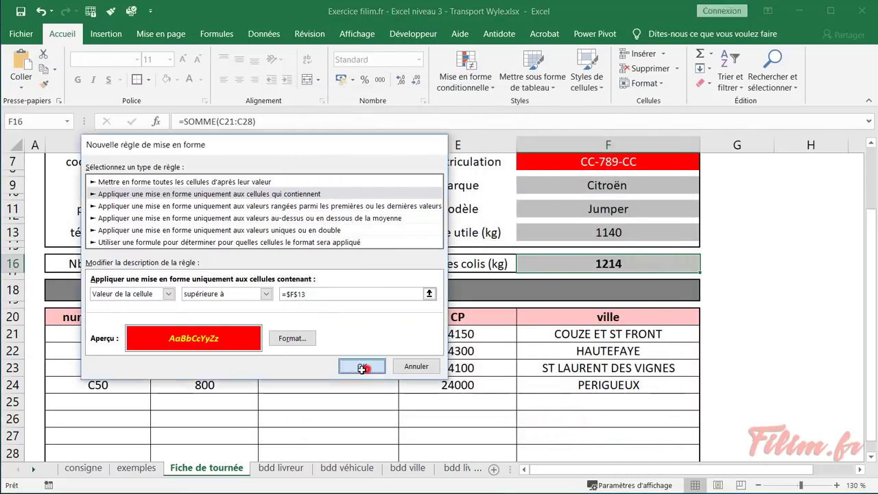
click(766, 336)
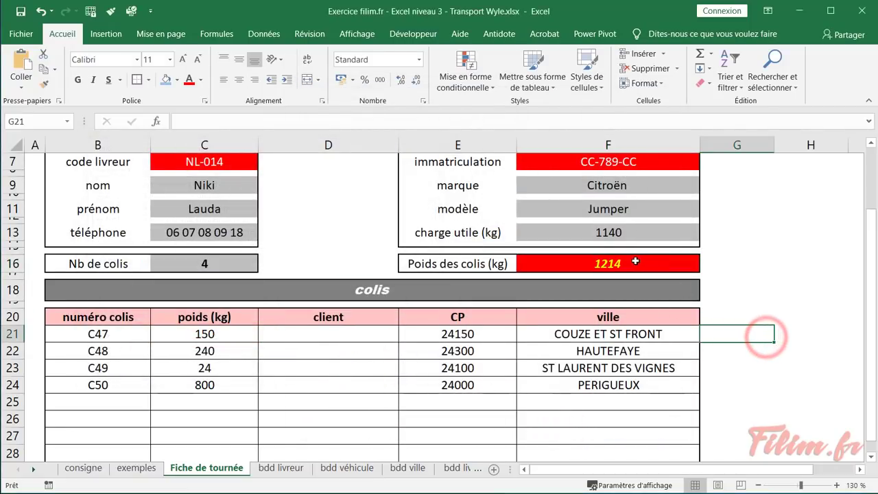
Check F13 and F16, then change parcel weight C24 to 400
click(633, 233)
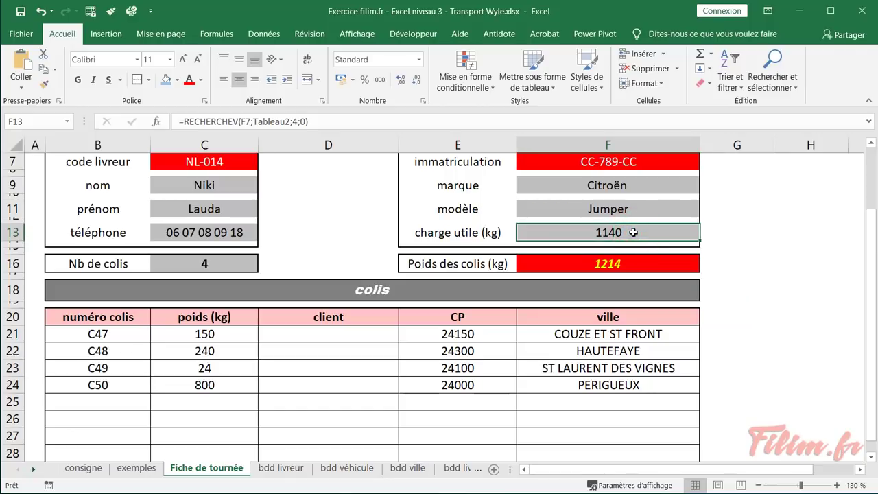
click(616, 264)
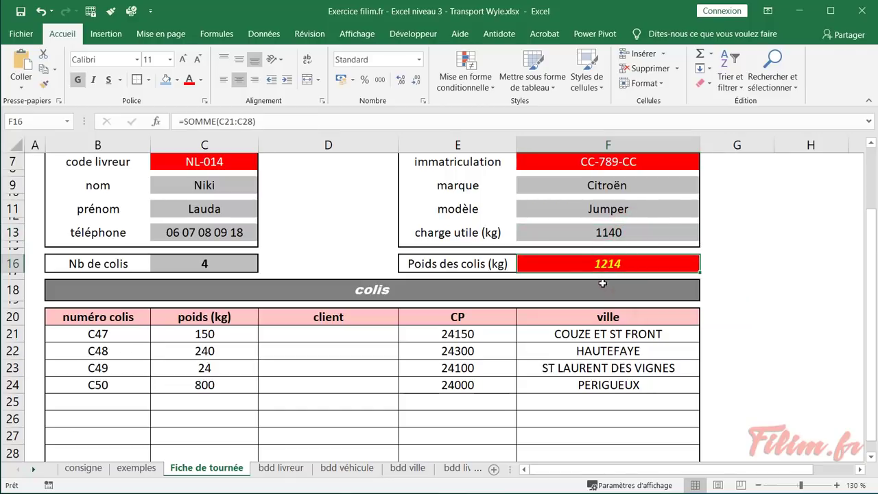
click(234, 382)
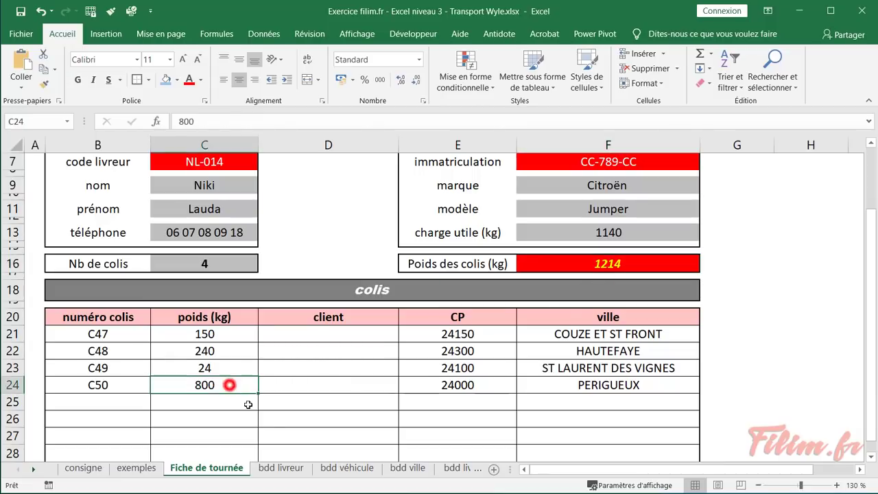
text(40)
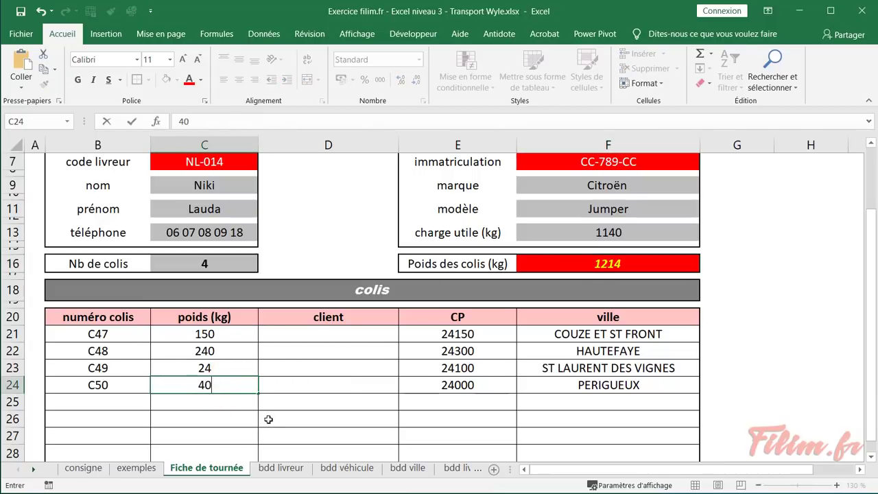
key(Return)
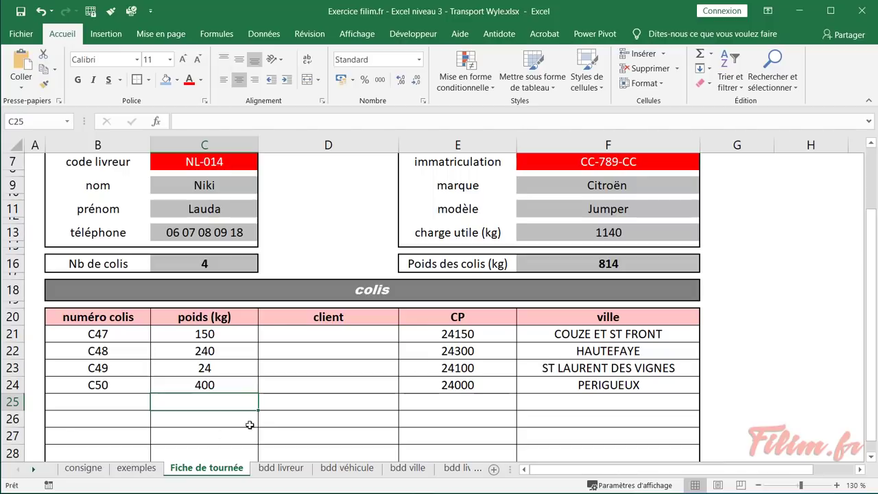
Reread the A14 page-layout instruction on consigne, then open the form's print preview
click(88, 470)
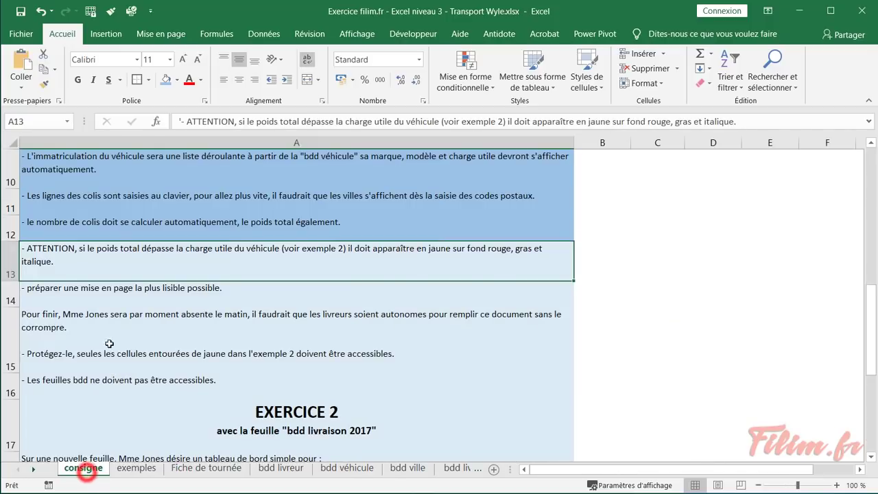
click(169, 80)
click(127, 282)
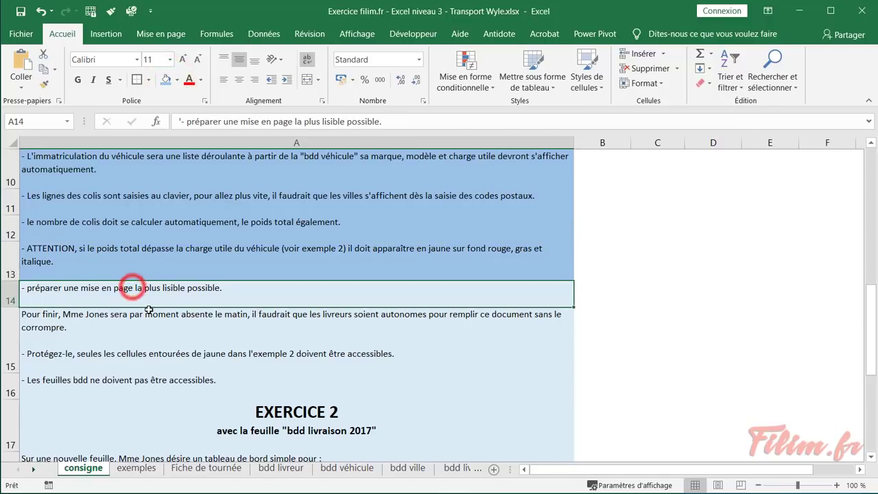
click(231, 470)
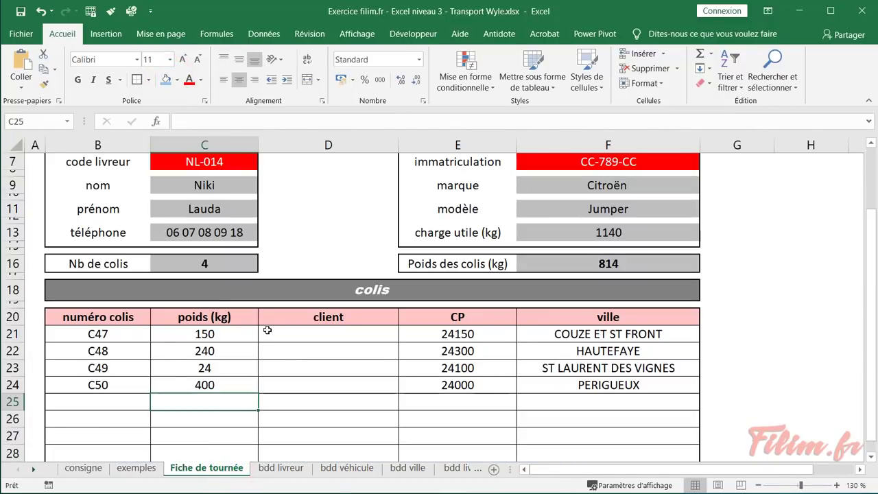
key(ctrl+p)
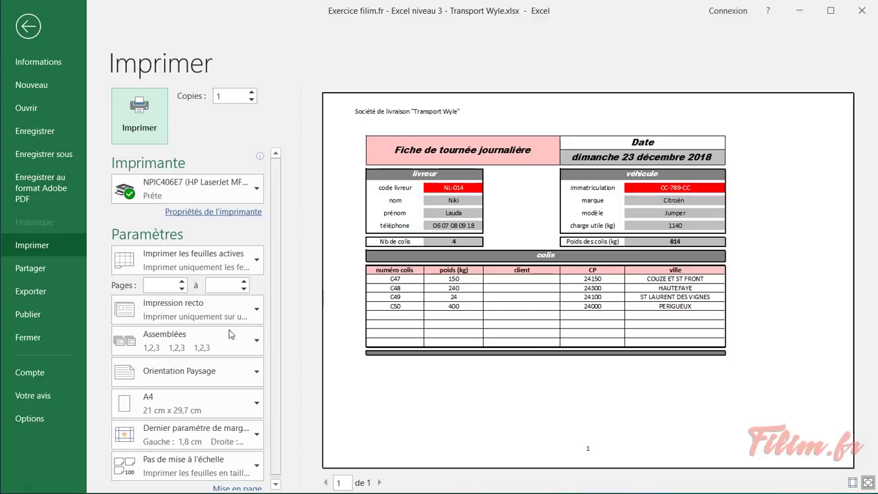
Try portrait orientation, keep landscape, and open the Mise en page dialog
click(197, 381)
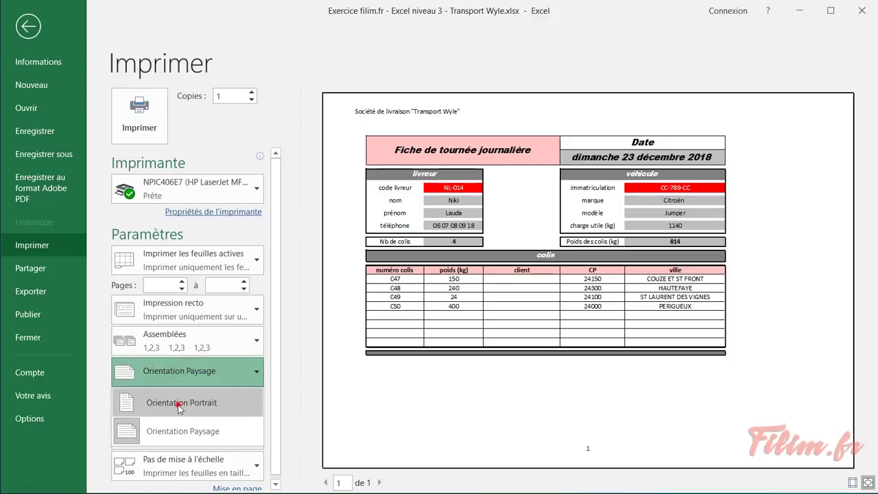
click(178, 404)
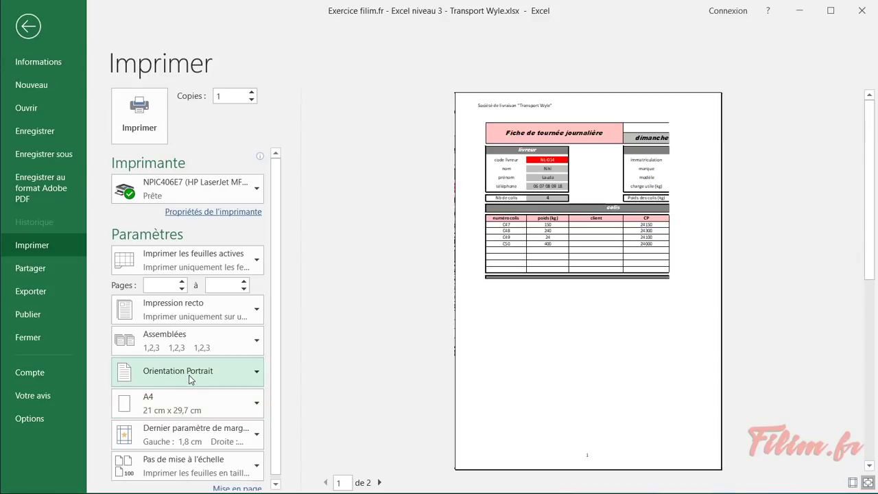
click(191, 369)
click(197, 442)
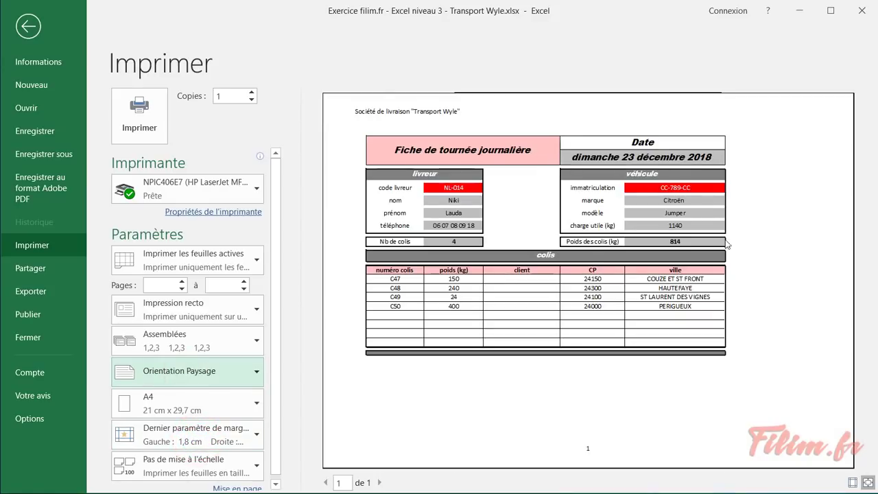
scroll(273, 339, down, 1)
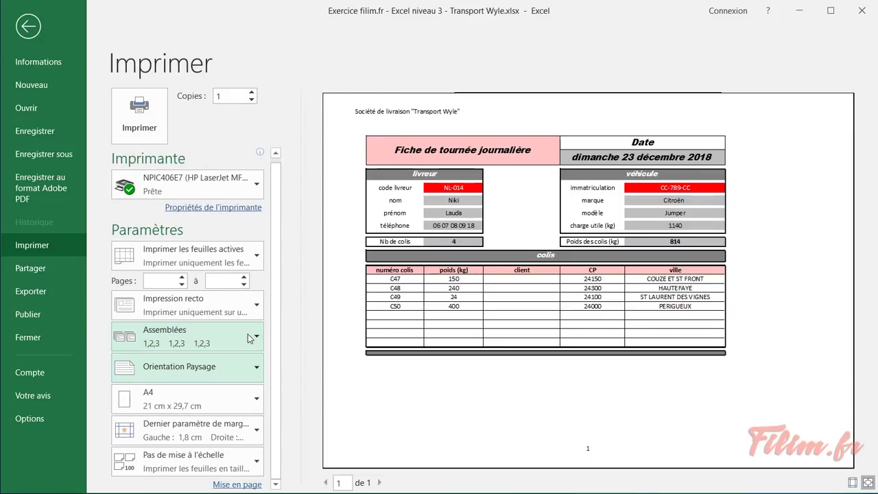
click(237, 485)
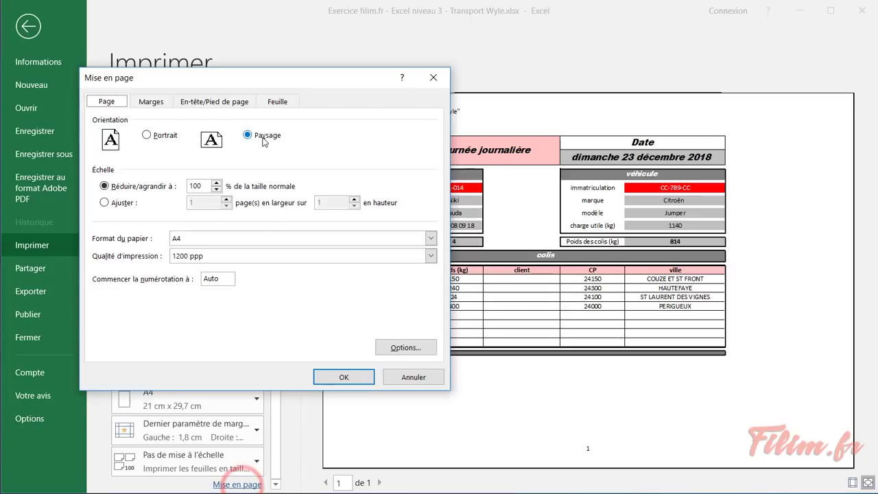
Centre the sheet horizontally and vertically on the page in the Marges settings
click(147, 103)
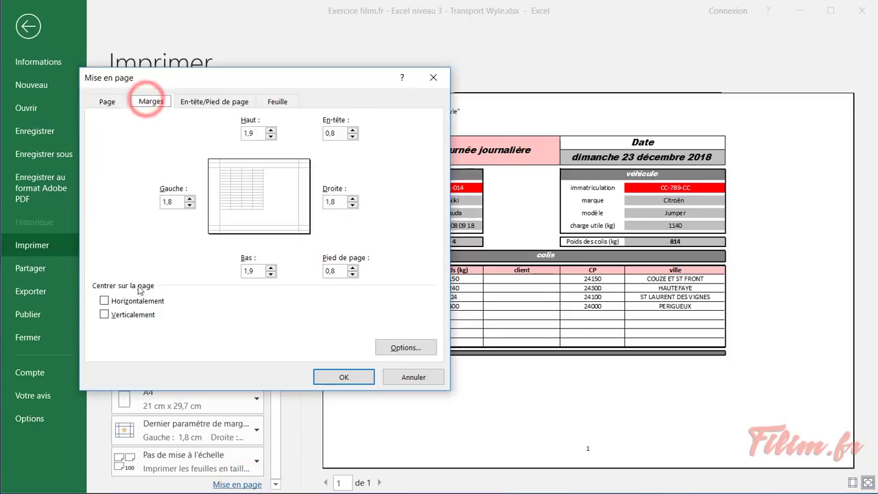
click(119, 301)
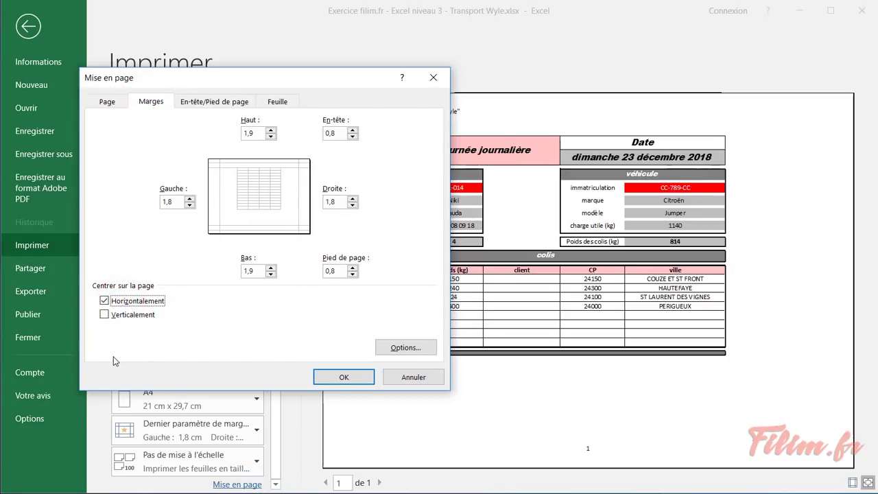
click(115, 315)
click(344, 378)
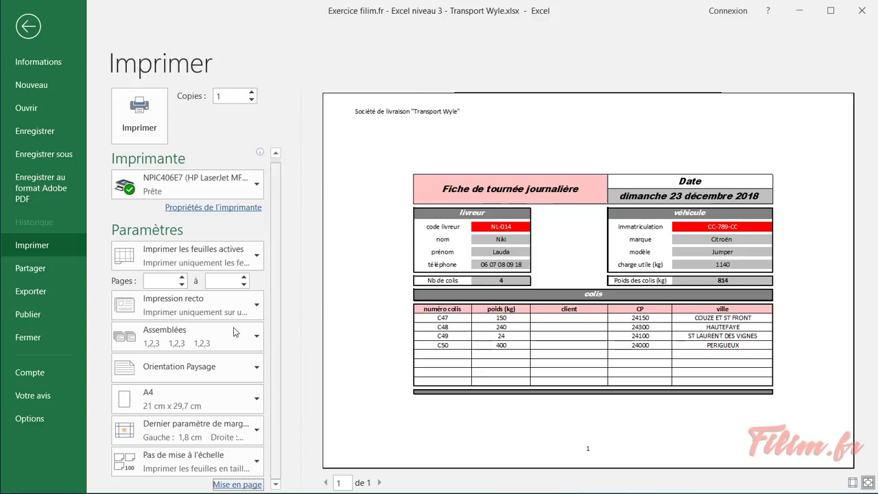
Raise the print scale step by step through 120% and 125% to 130%
click(235, 486)
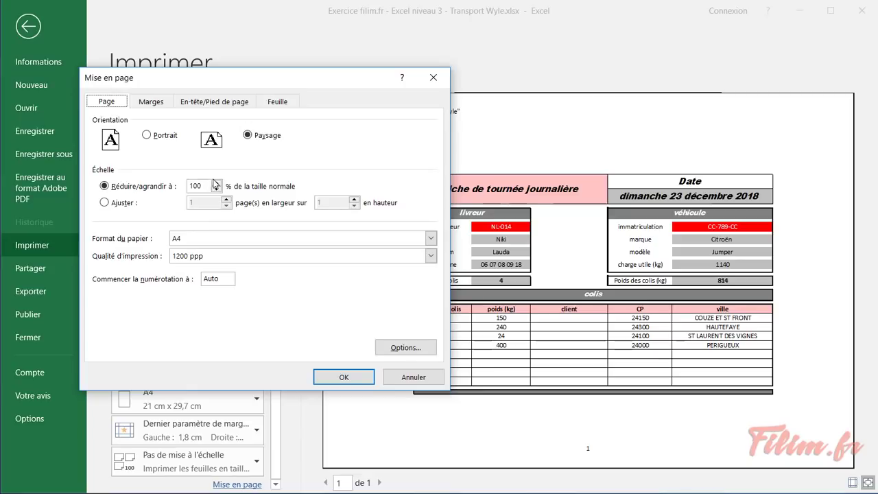
click(216, 182)
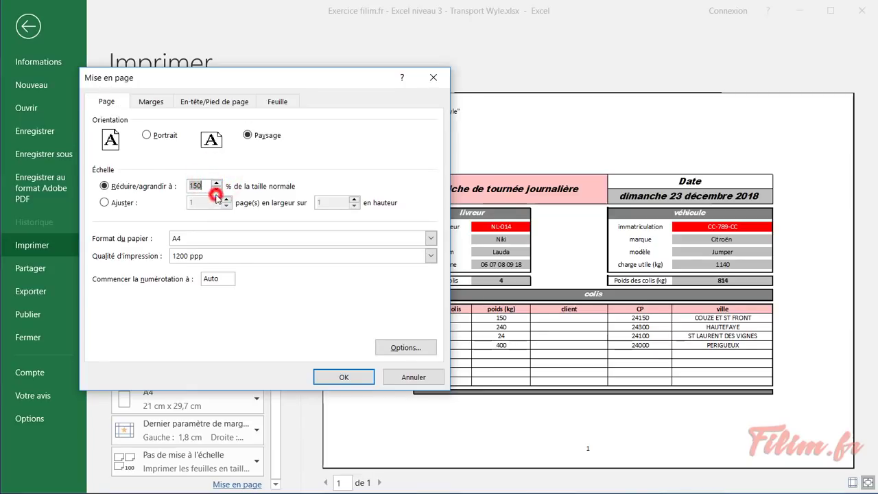
click(216, 190)
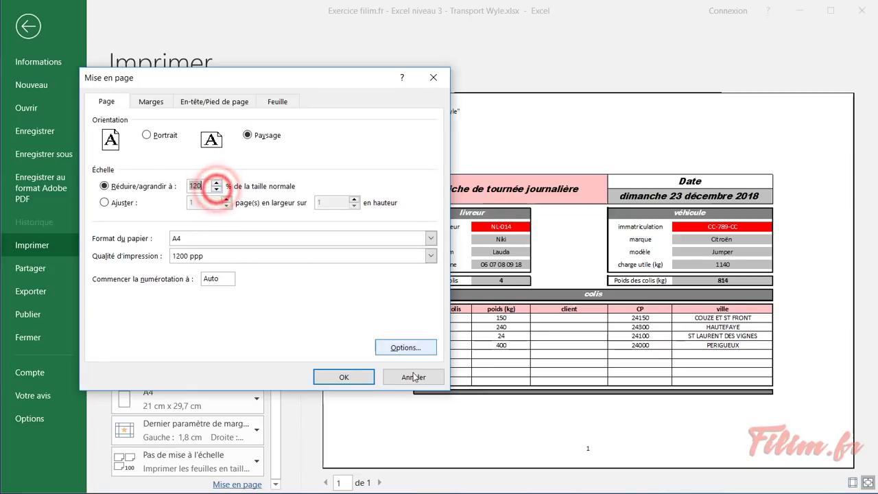
click(343, 377)
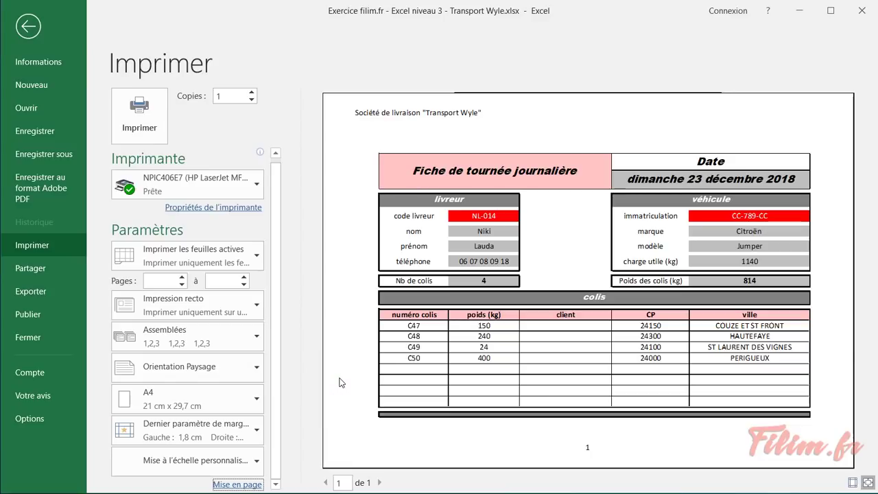
click(234, 484)
click(216, 183)
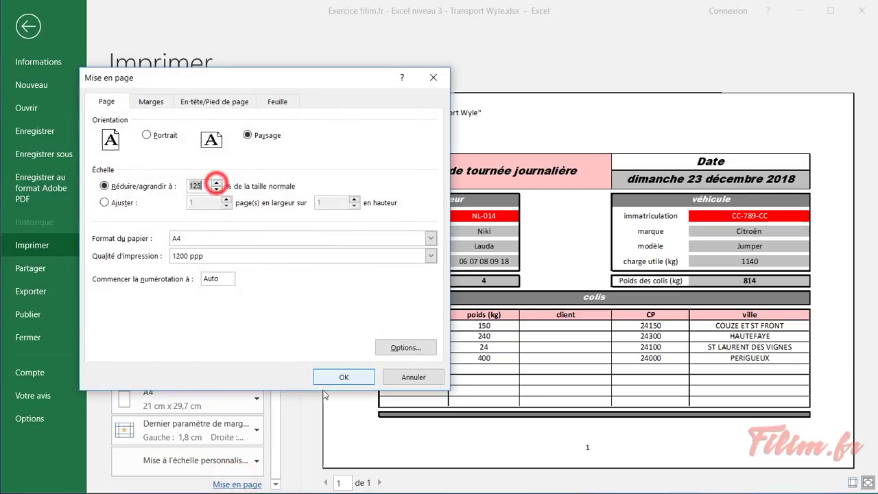
click(340, 377)
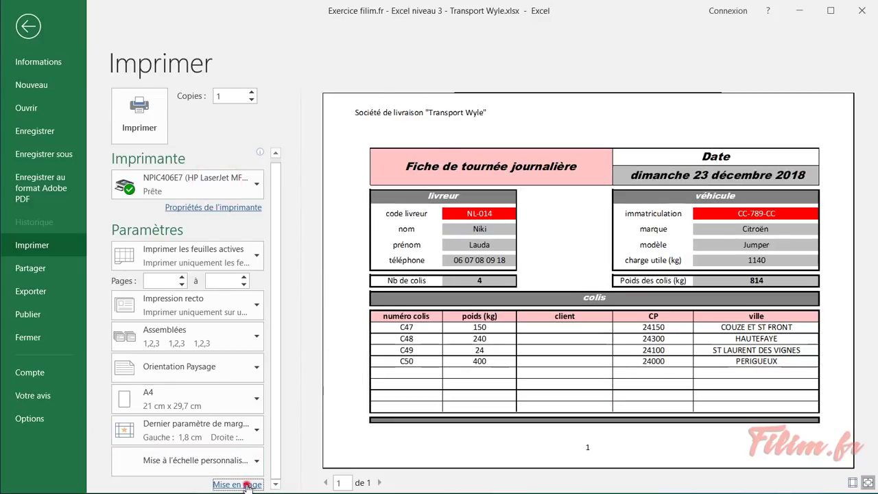
click(239, 484)
click(217, 183)
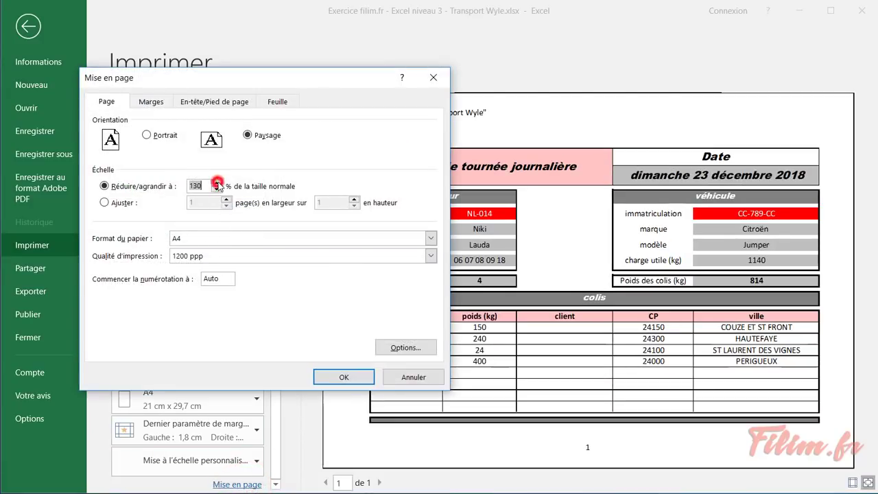
click(321, 376)
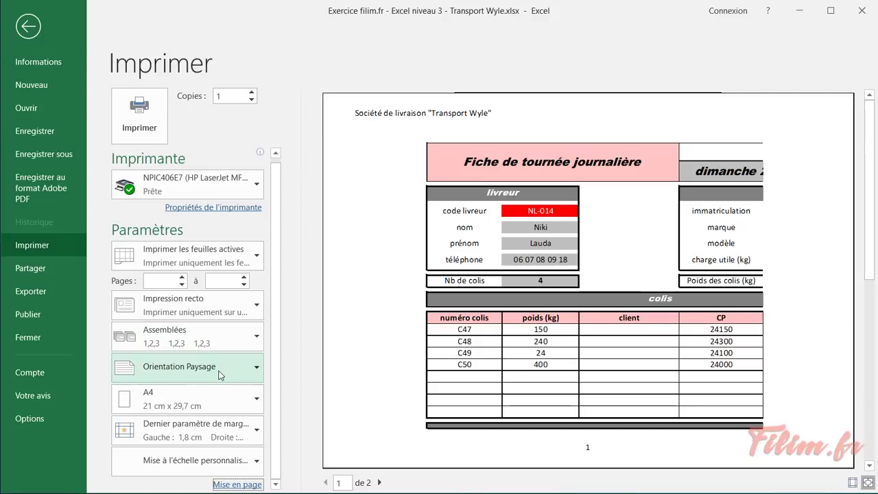
Apply the Étroites margins preset, keep the printer unchanged, and leave print view
click(200, 436)
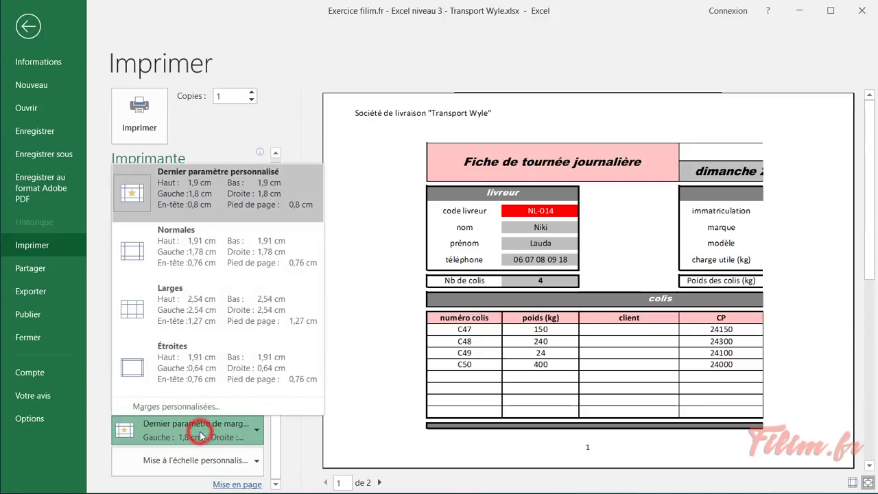
click(191, 373)
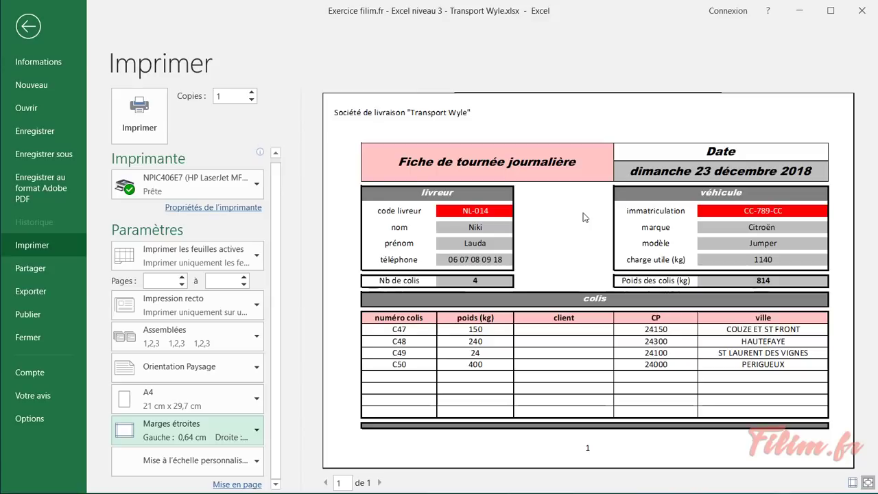
click(201, 189)
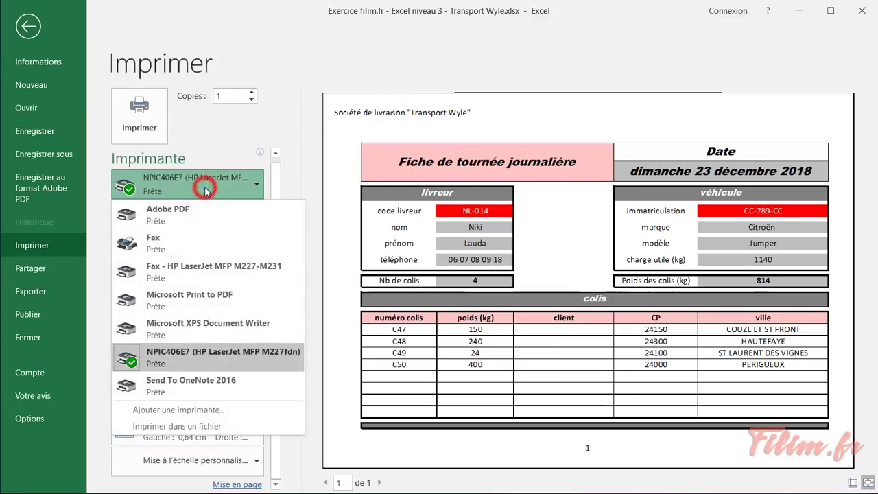
click(205, 190)
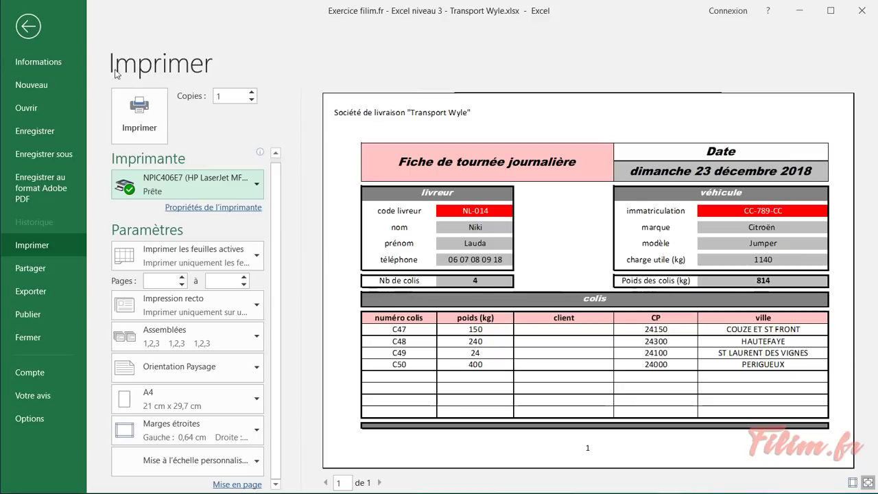
click(30, 30)
Shade instruction cell A14 on the consigne sheet darker blue
click(97, 468)
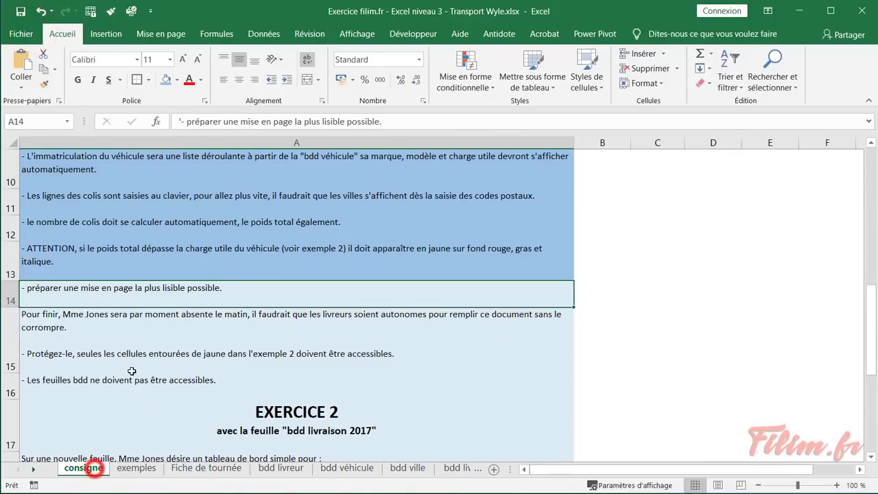
click(164, 80)
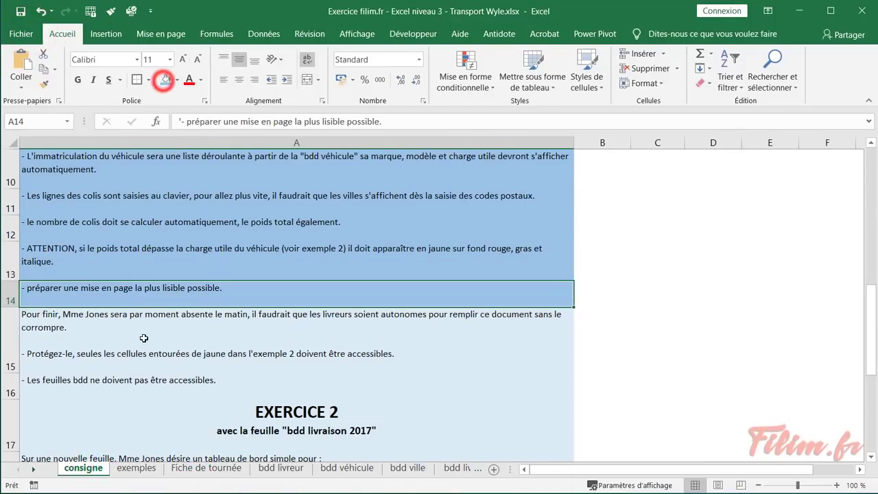
click(145, 327)
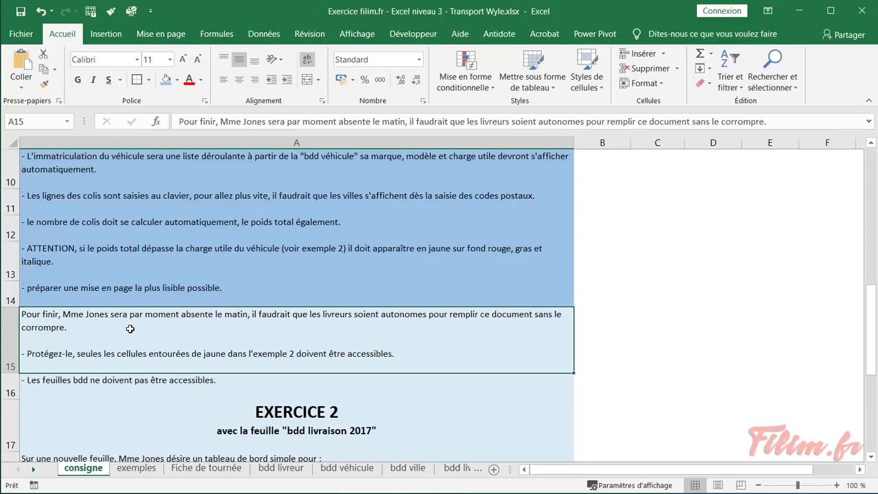
click(124, 468)
Inspect the form's cells C7, C9, C16, F16, E3 and F22 on Fiche de tournée
click(179, 467)
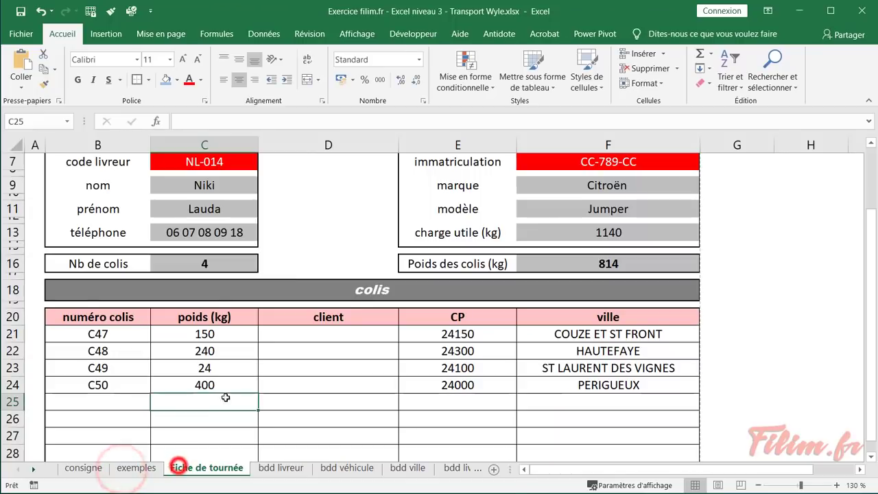
scroll(213, 309, up, 1)
click(195, 197)
click(195, 220)
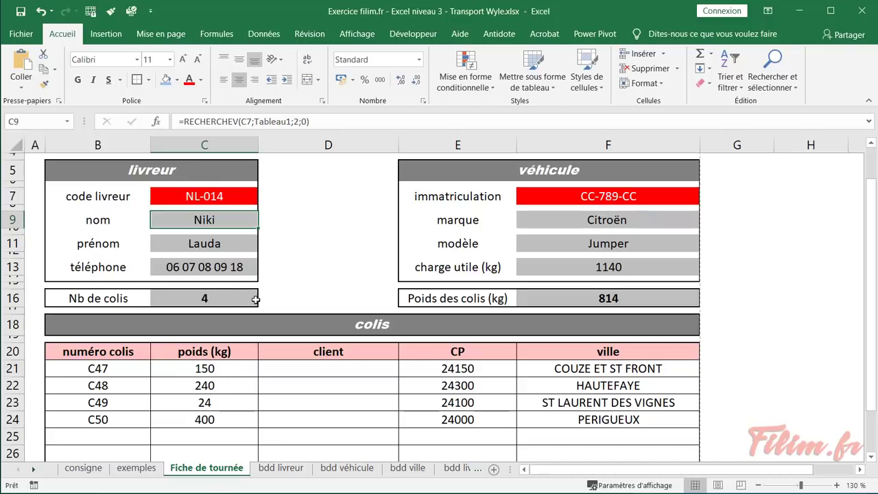
click(220, 296)
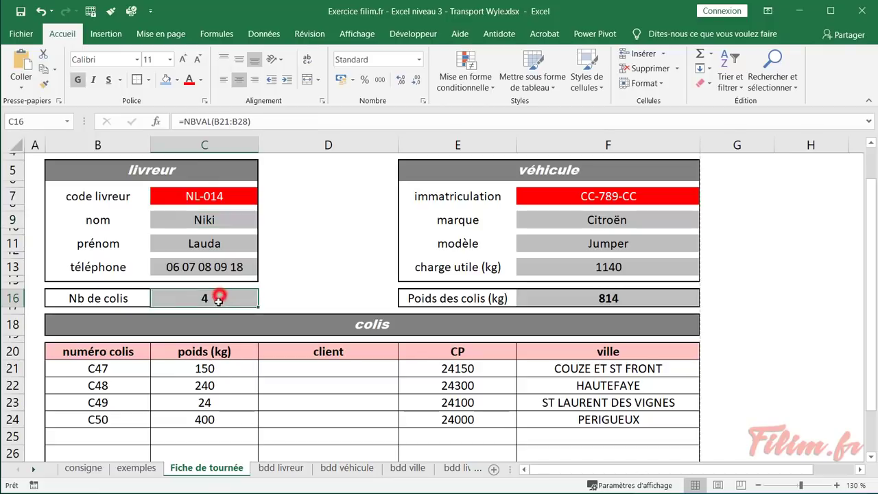
click(567, 297)
scroll(567, 298, up, 1)
click(555, 257)
scroll(319, 293, down, 1)
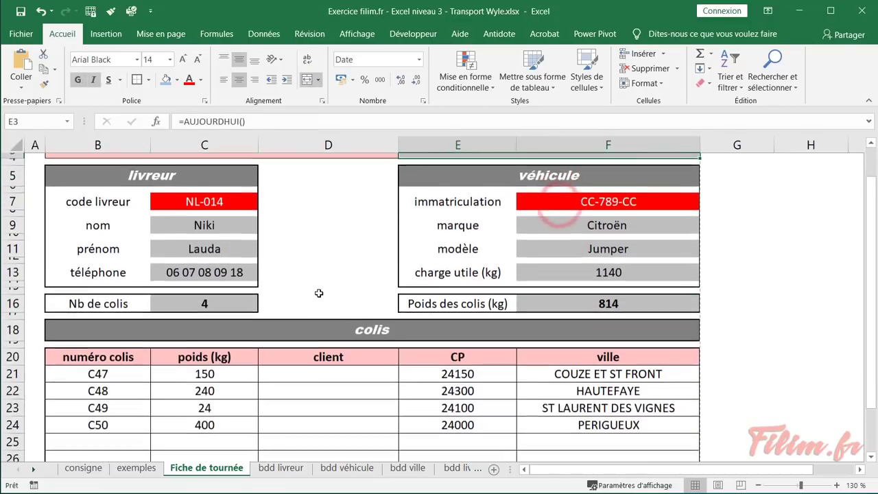
click(564, 388)
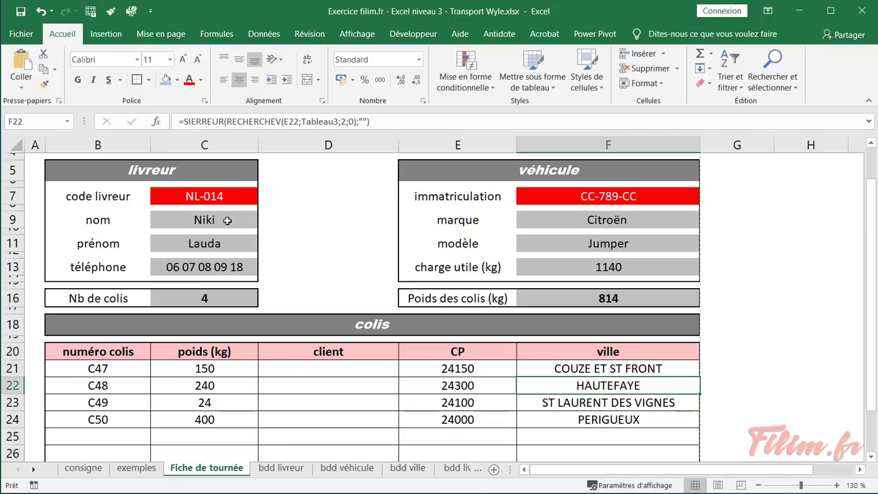
Recheck the C9 name lookup, then go back to the consigne sheet
click(227, 220)
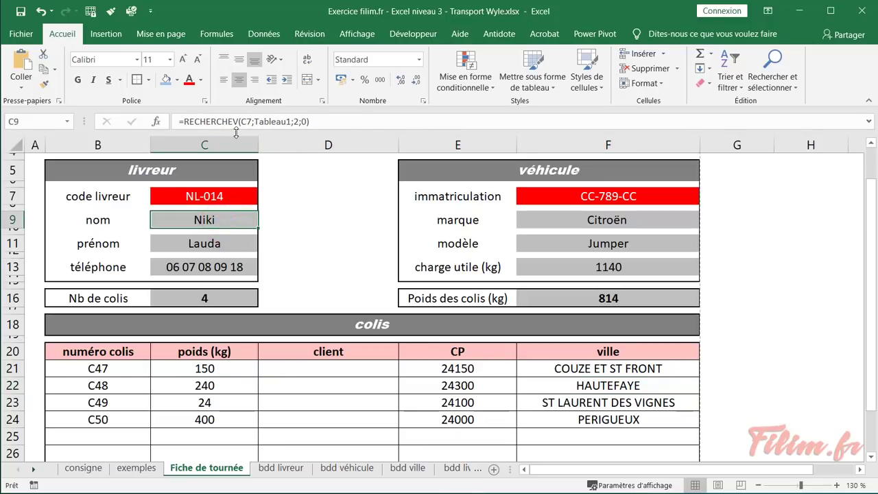
click(338, 217)
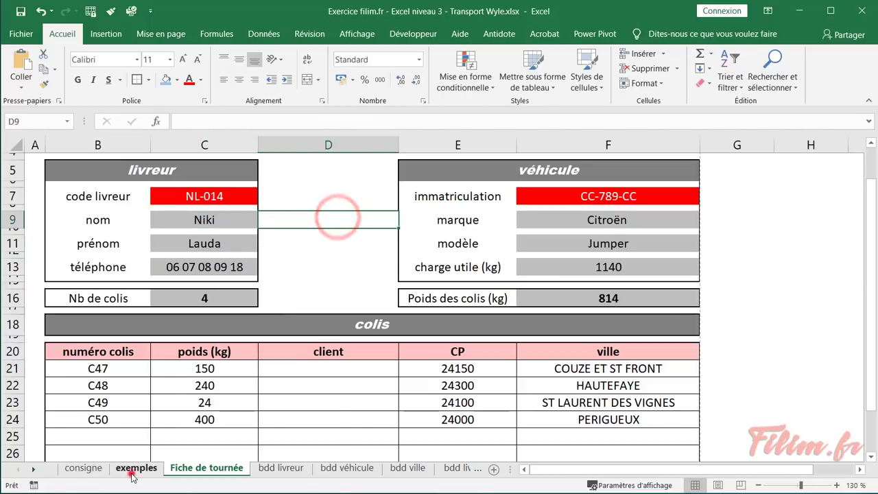
click(136, 468)
click(83, 468)
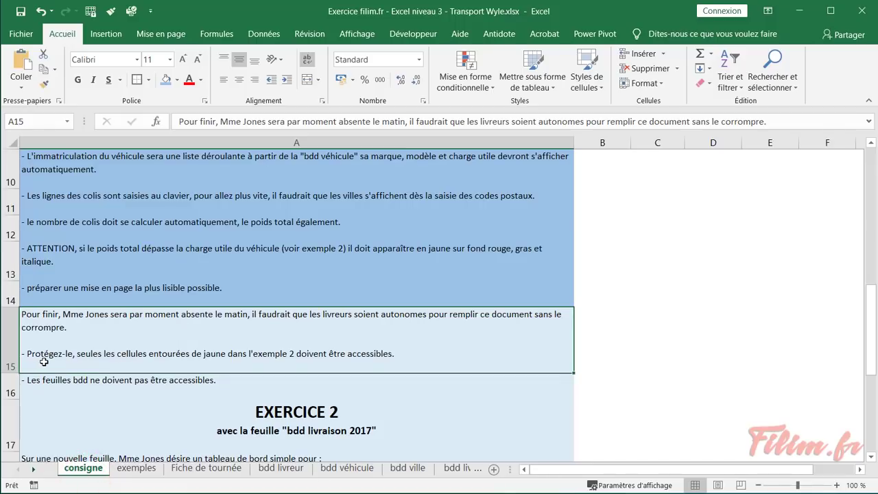
Scroll to example 2 on the exemples sheet to see its yellow-circled editable cells
click(76, 357)
click(137, 468)
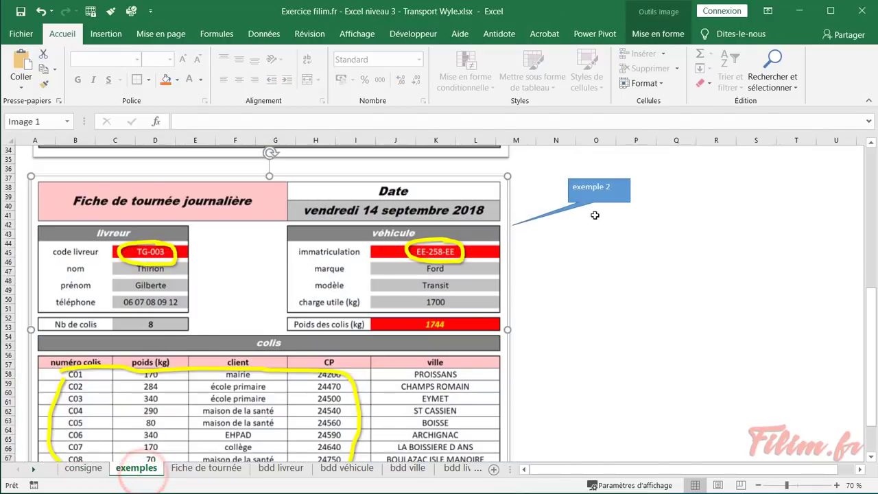
scroll(320, 252, down, 1)
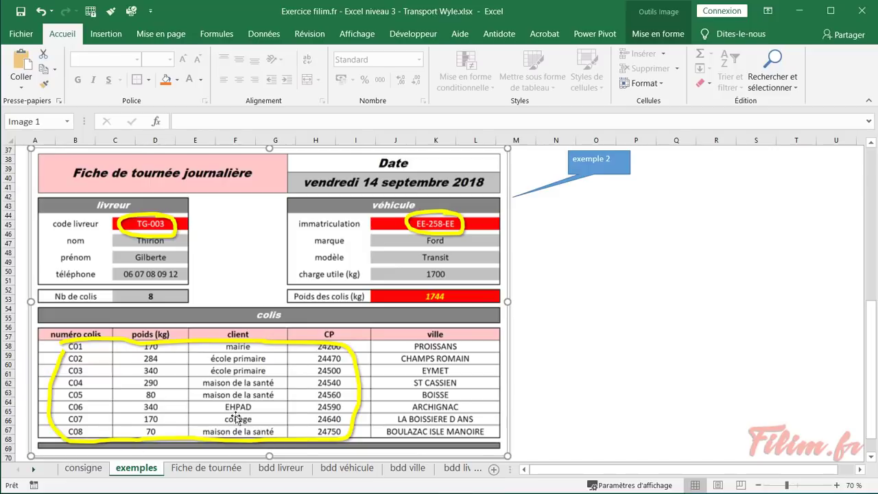
Clear Verrouillée for code livreur cell C7 under Format de cellule > Protection
click(226, 472)
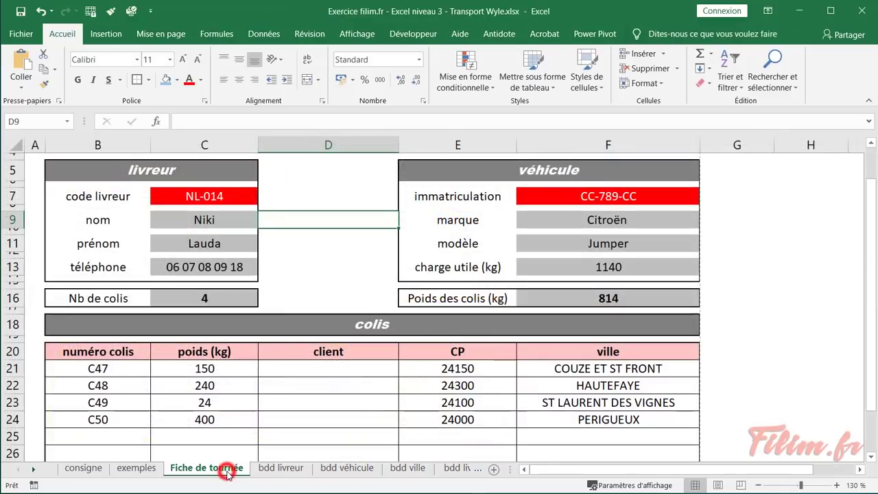
click(212, 197)
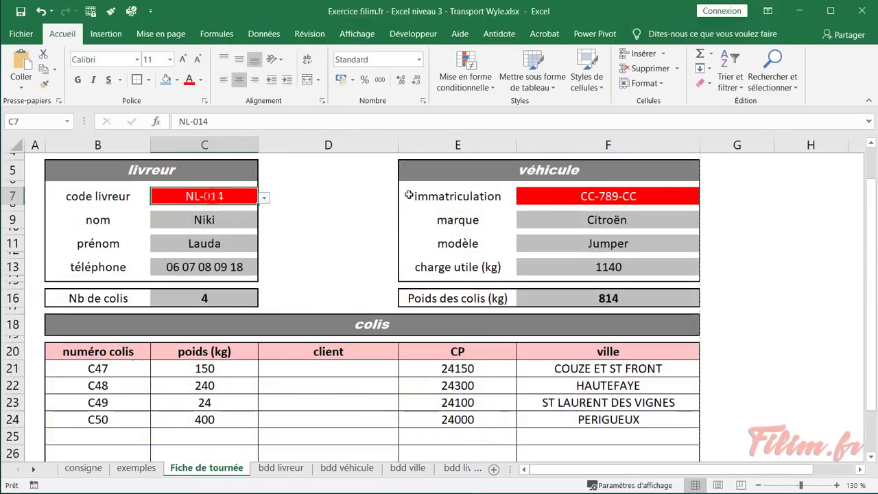
click(533, 200)
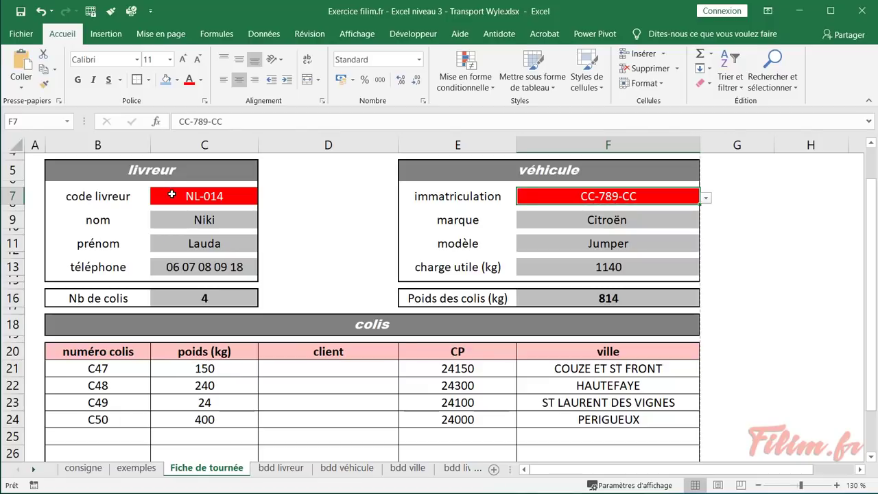
click(171, 195)
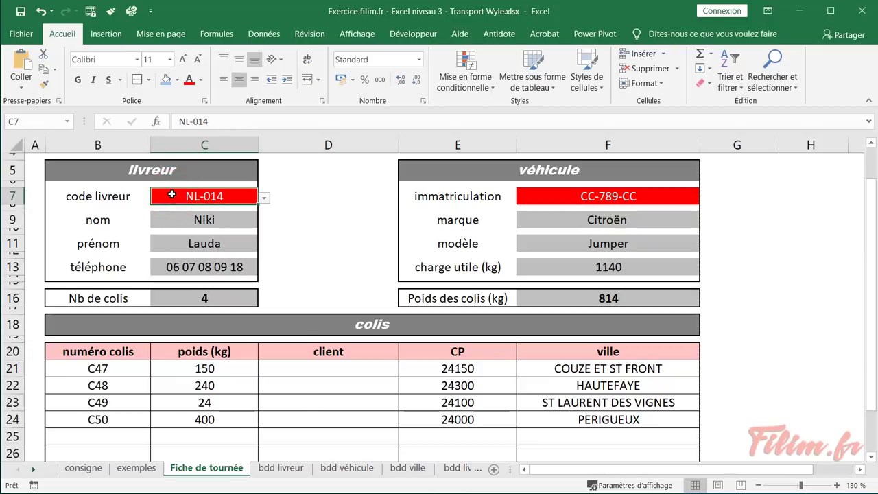
right_click(171, 195)
click(245, 427)
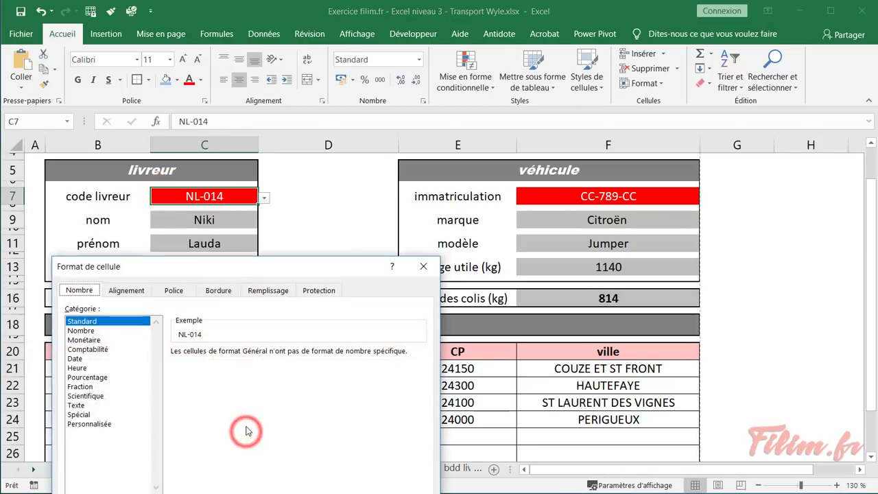
click(262, 290)
click(307, 291)
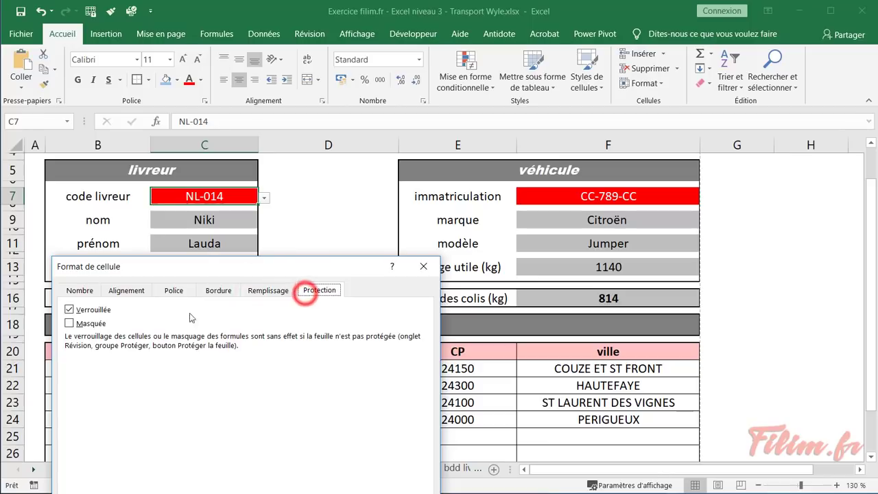
click(70, 310)
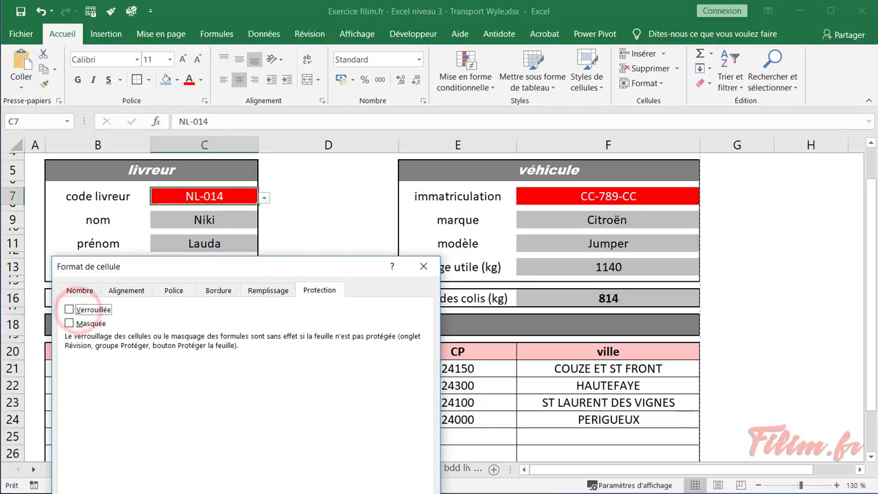
key(Return)
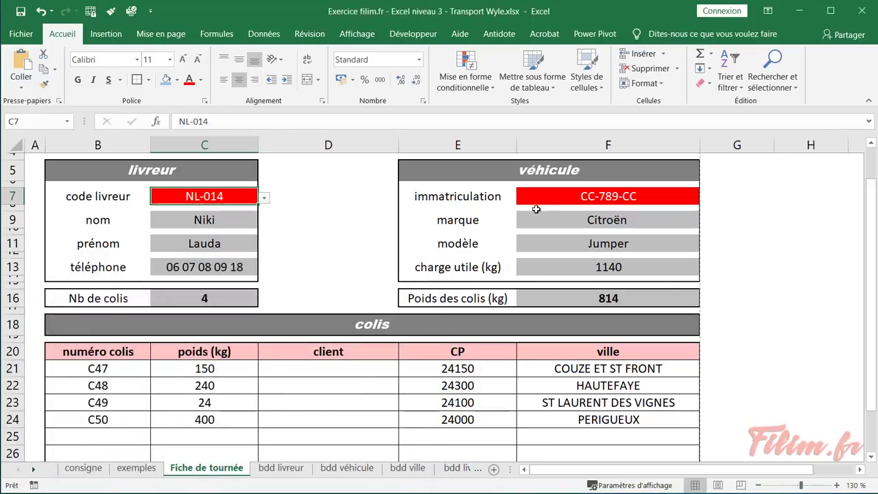
click(542, 198)
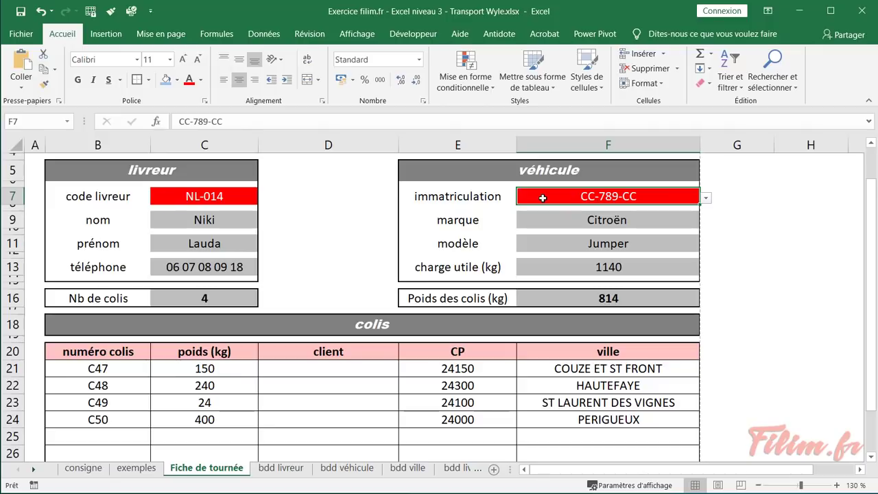
scroll(542, 198, down, 3)
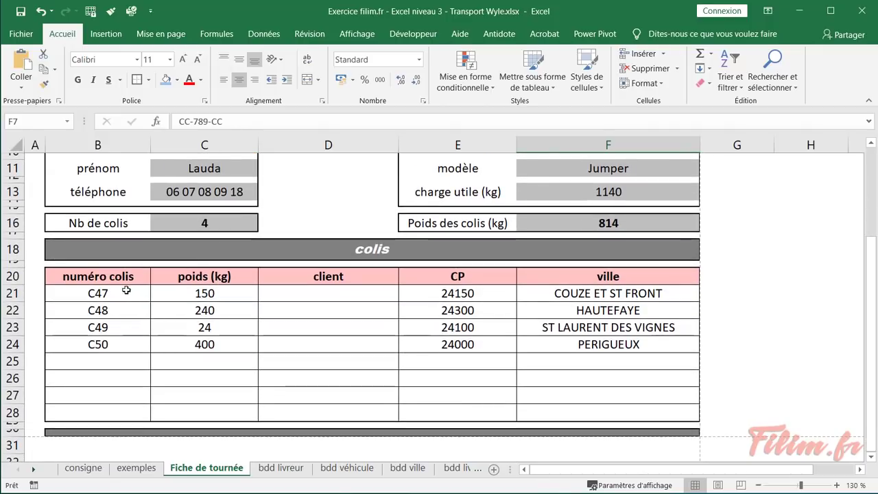
drag(126, 291, 438, 408)
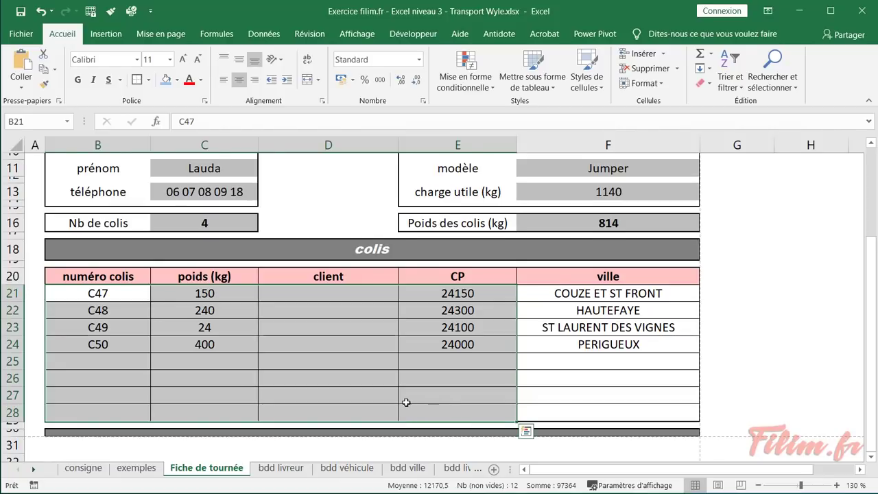
scroll(345, 401, up, 3)
click(341, 398)
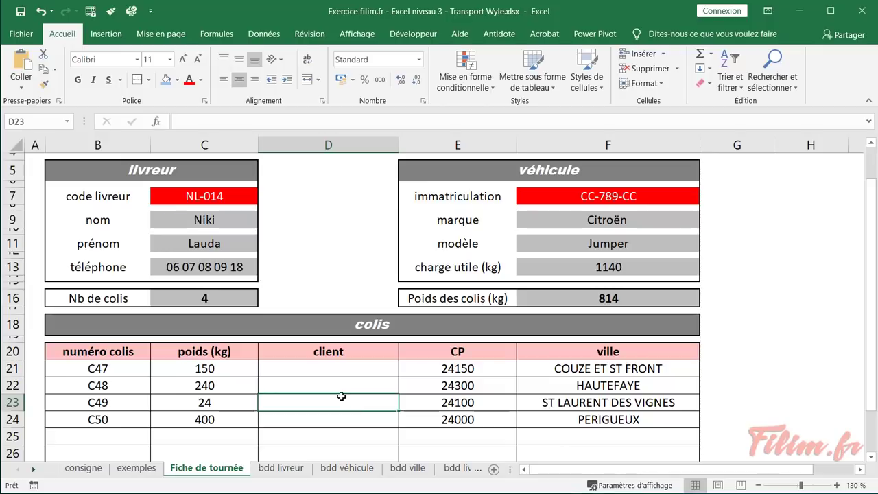
right_click(347, 400)
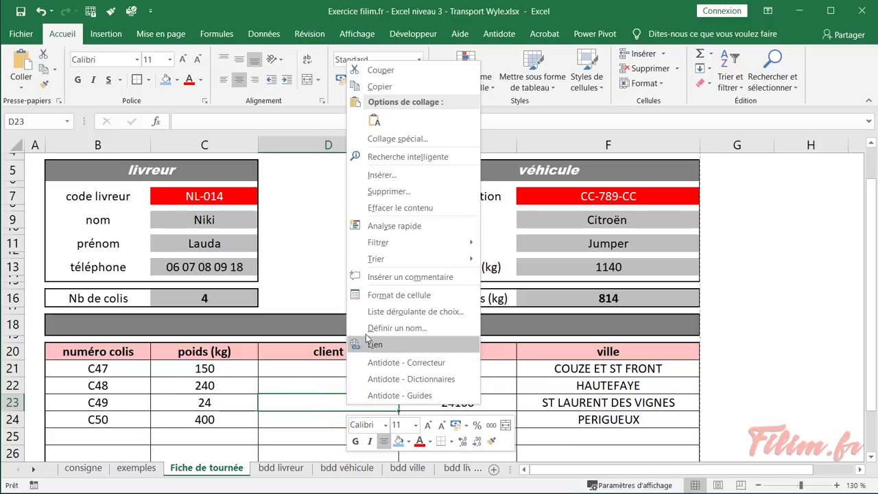
click(386, 296)
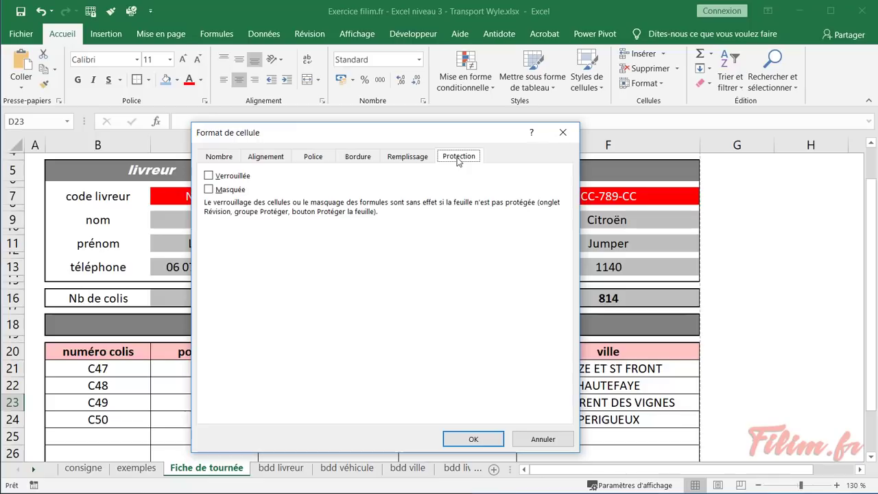
click(534, 438)
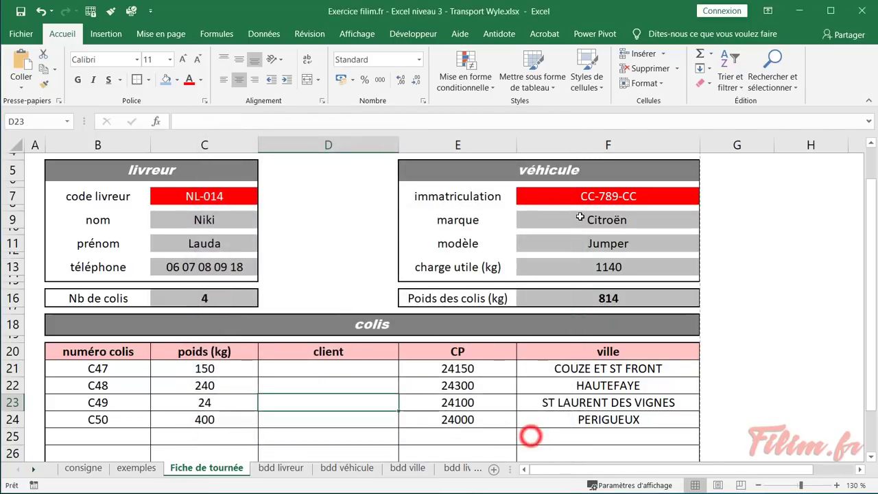
right_click(582, 197)
click(614, 431)
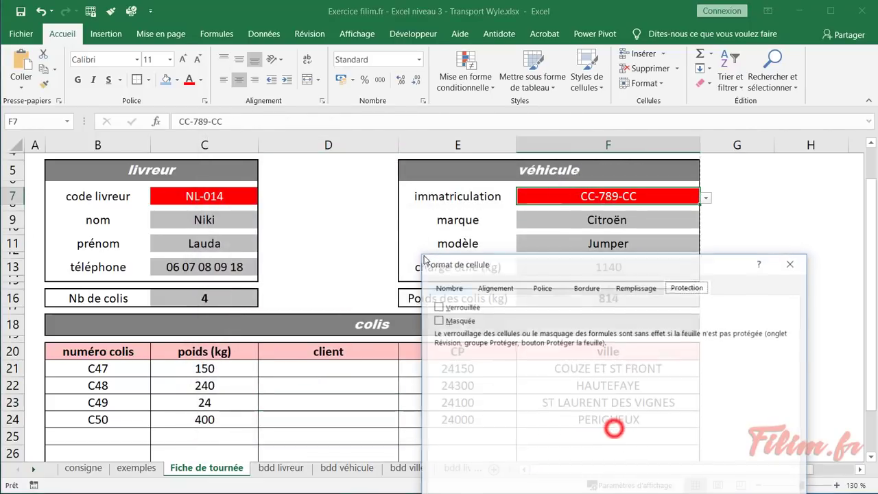
click(791, 263)
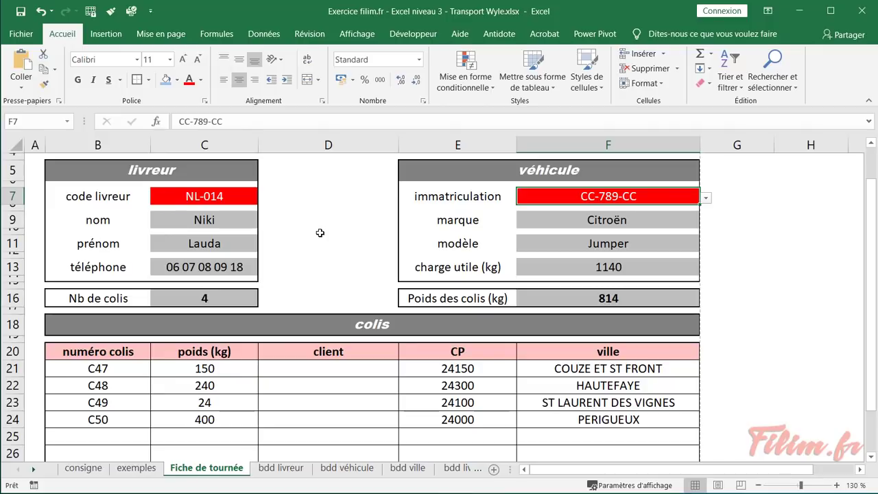
click(332, 217)
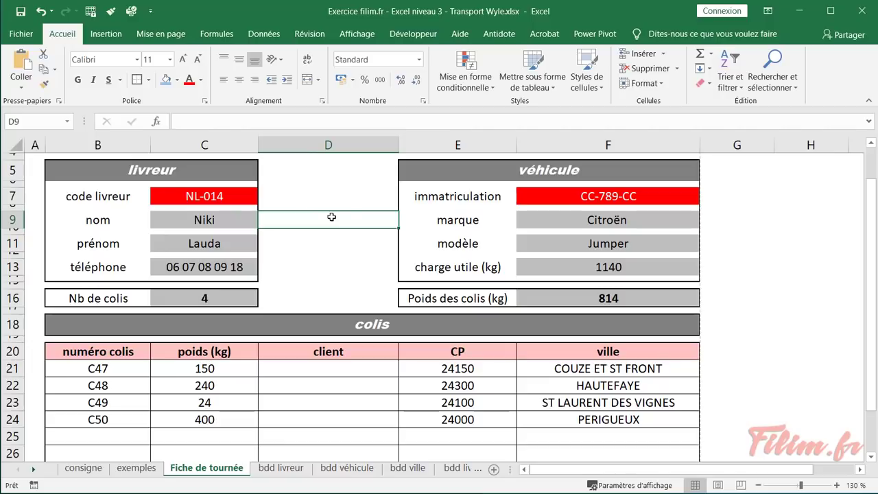
click(322, 193)
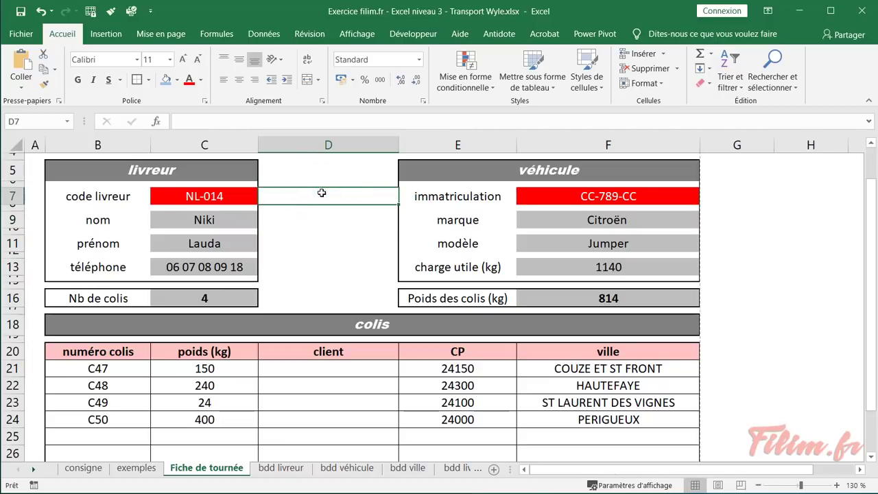
click(197, 190)
click(543, 197)
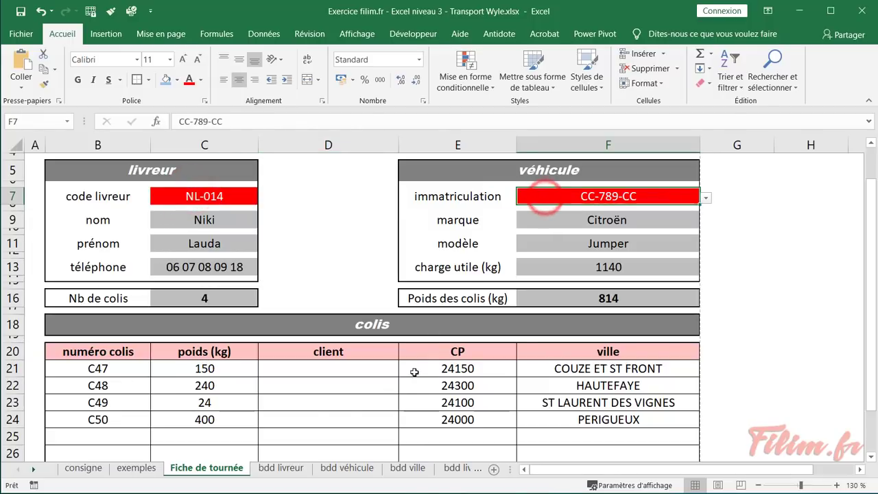
drag(414, 372, 247, 422)
click(258, 397)
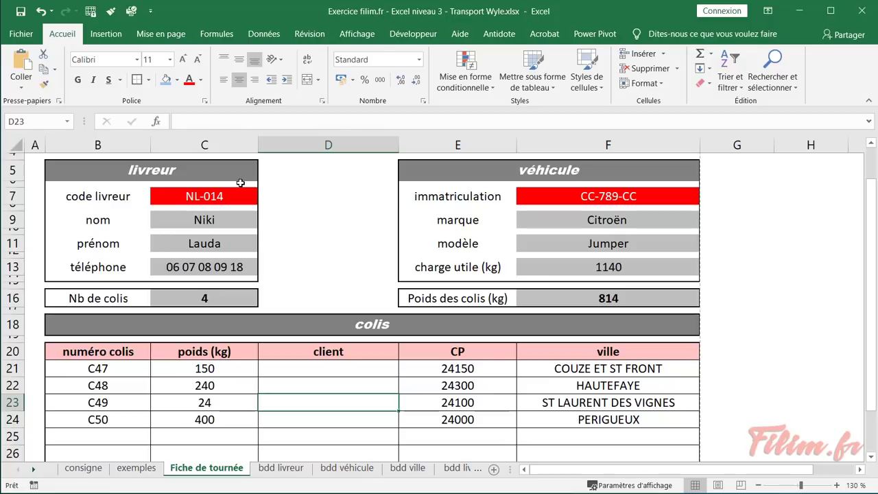
Protect the Fiche de tournée sheet via Révision > Protéger la feuille with a confirmed password
click(309, 34)
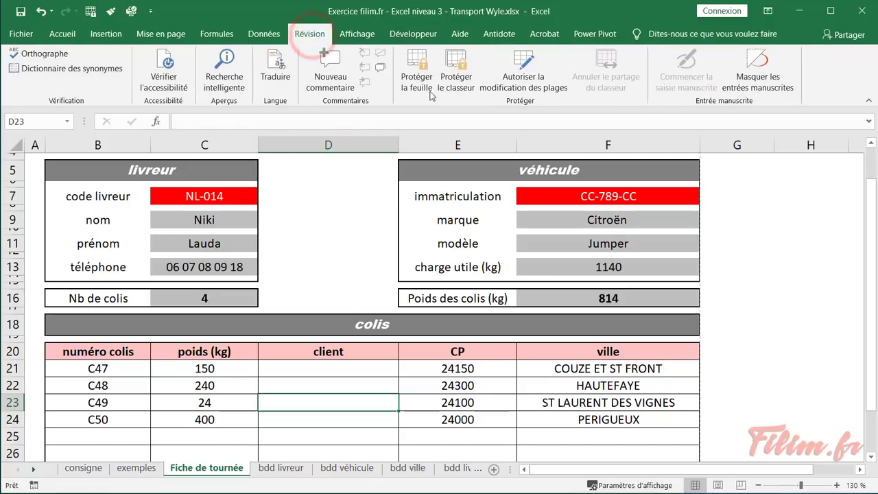
click(427, 62)
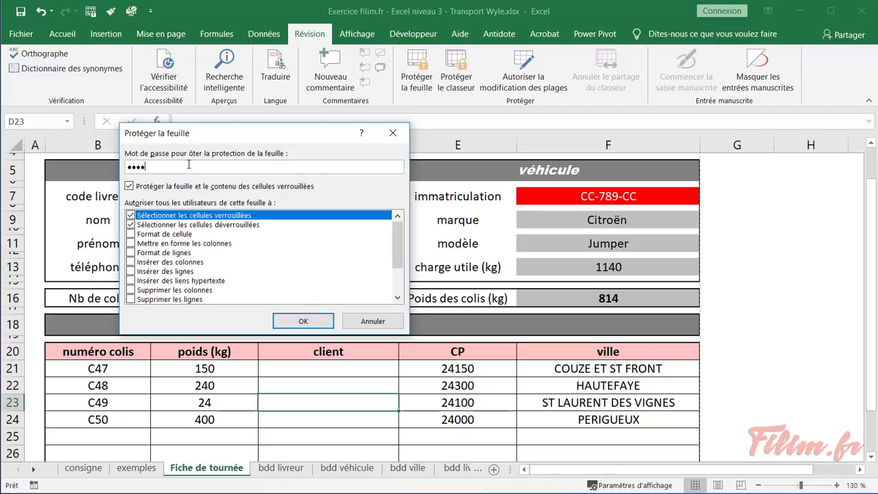
click(304, 321)
text(1)
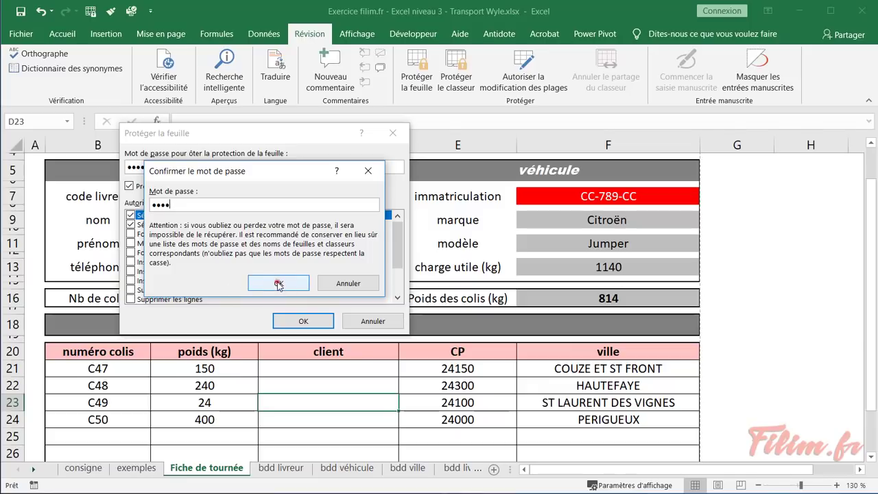
click(279, 285)
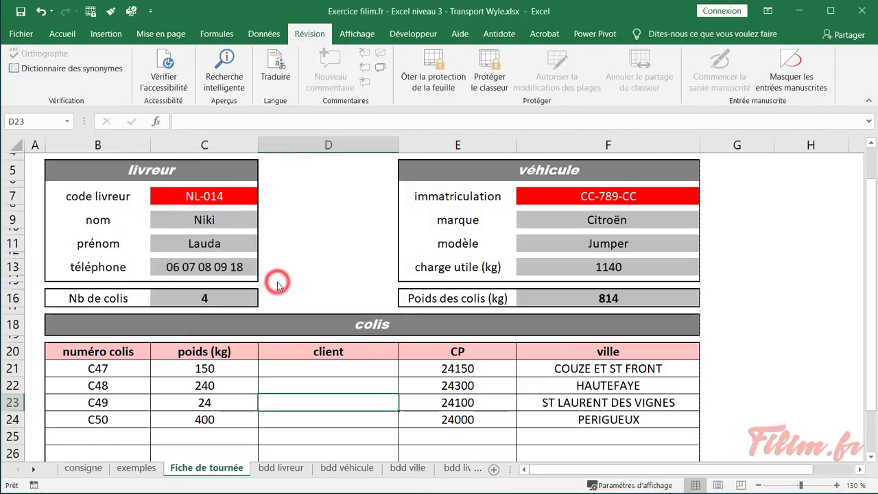
click(219, 196)
Choose driver code JB-013 and confirm the name cell C9 is locked
click(264, 197)
click(198, 236)
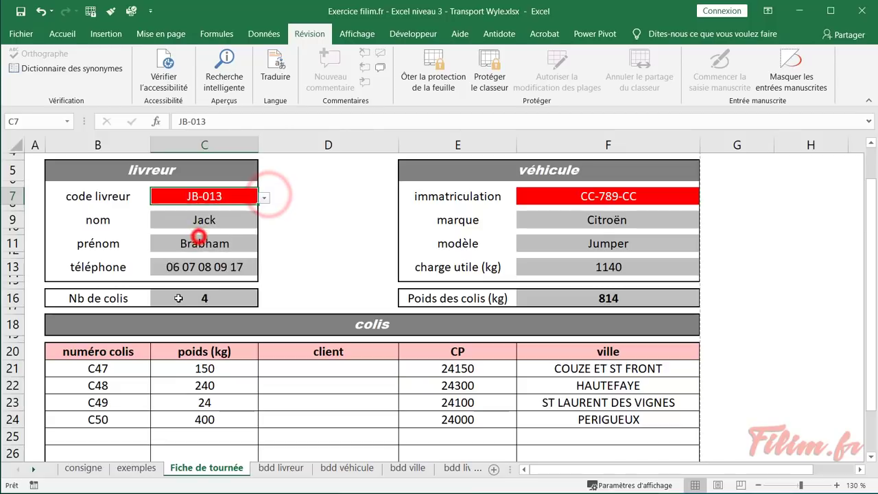
double_click(218, 221)
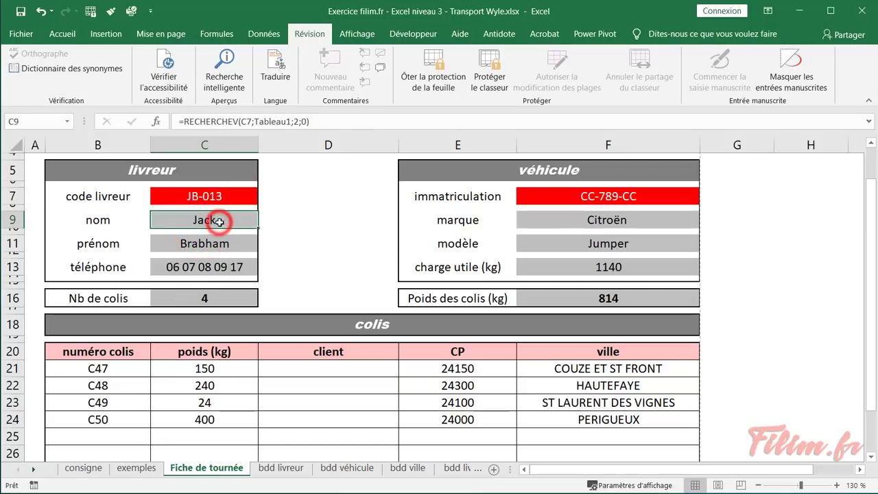
click(439, 273)
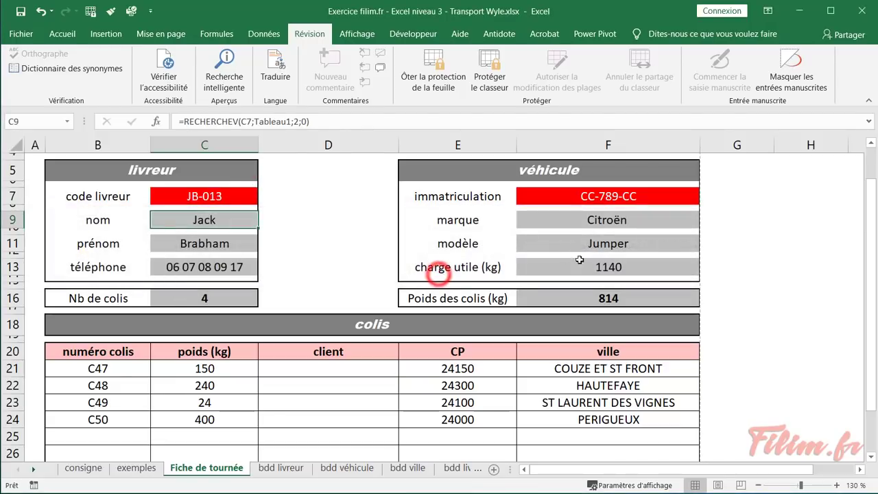
Pick registration DD-147-DD in F7 and confirm the modèle cell F11 is locked
click(633, 197)
click(710, 199)
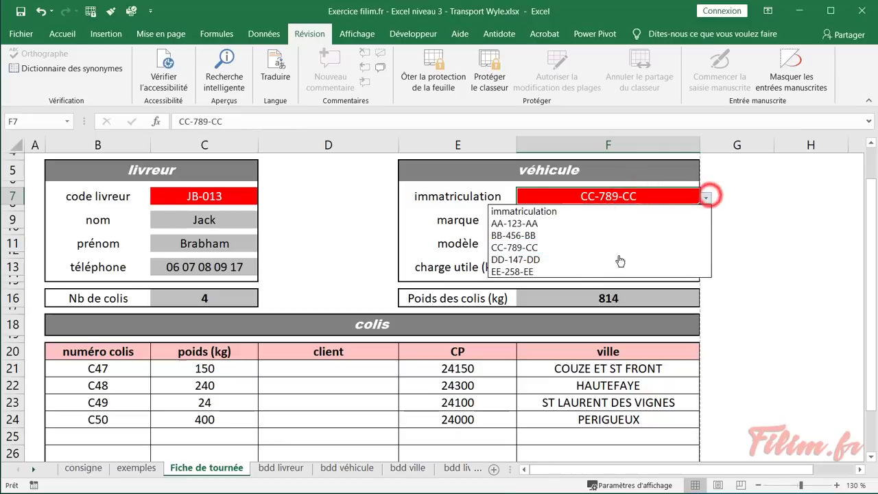
click(580, 263)
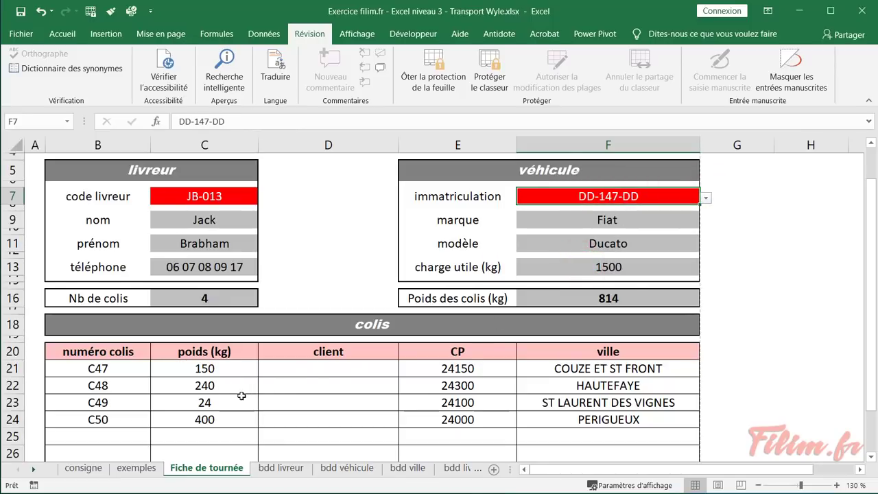
double_click(631, 243)
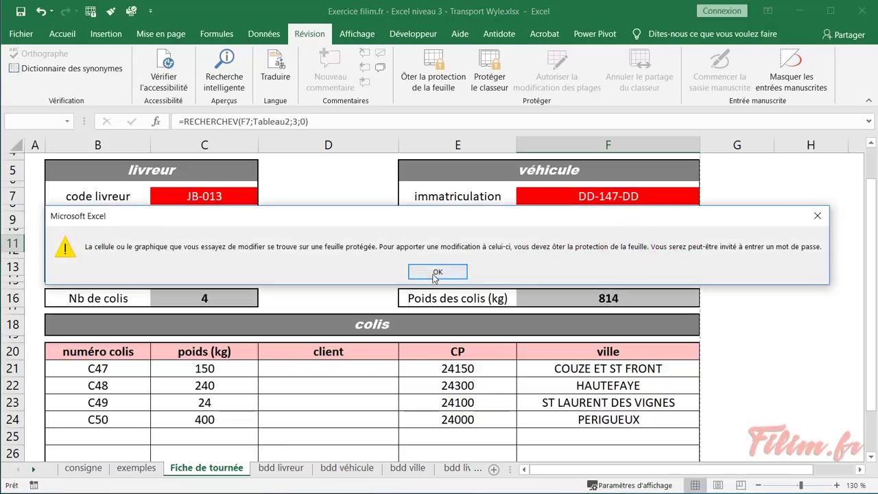
click(433, 267)
Verify the total weight and parcel count cells are protected against editing
click(608, 298)
double_click(608, 298)
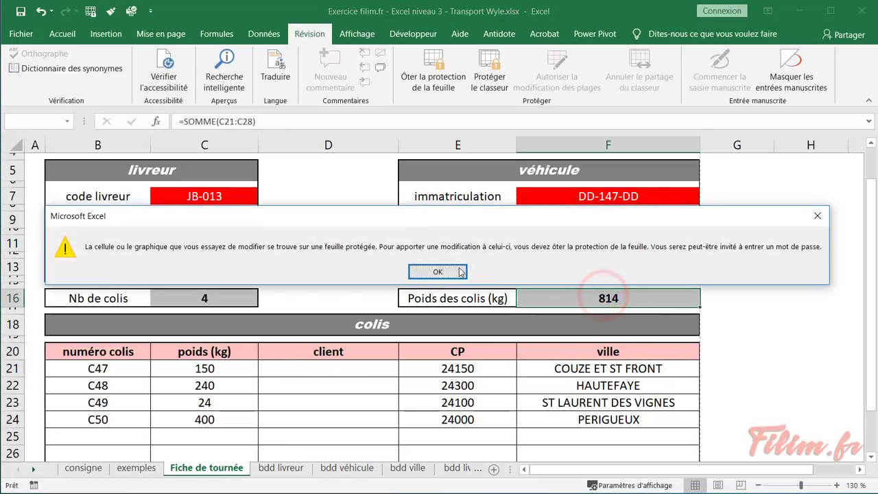
click(449, 267)
click(240, 294)
double_click(240, 294)
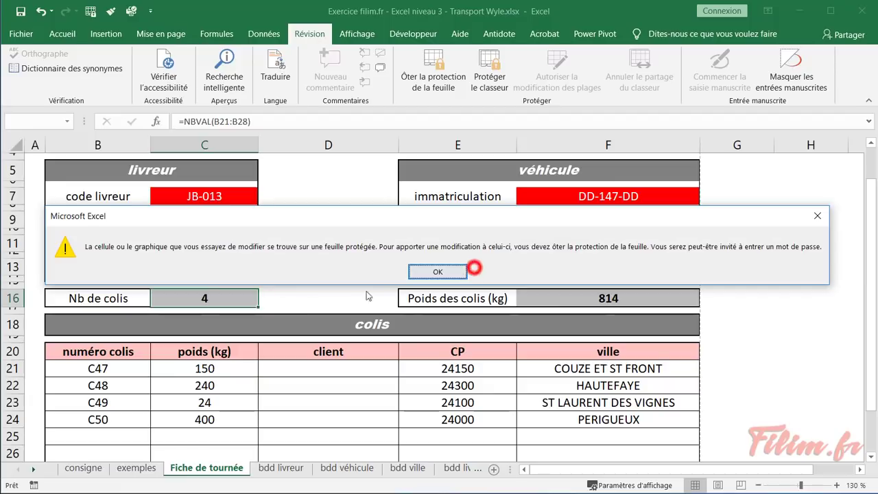
click(438, 273)
Extend the parcel numbering to C51 in row 25 and give it 450 kg
scroll(457, 219, down, 1)
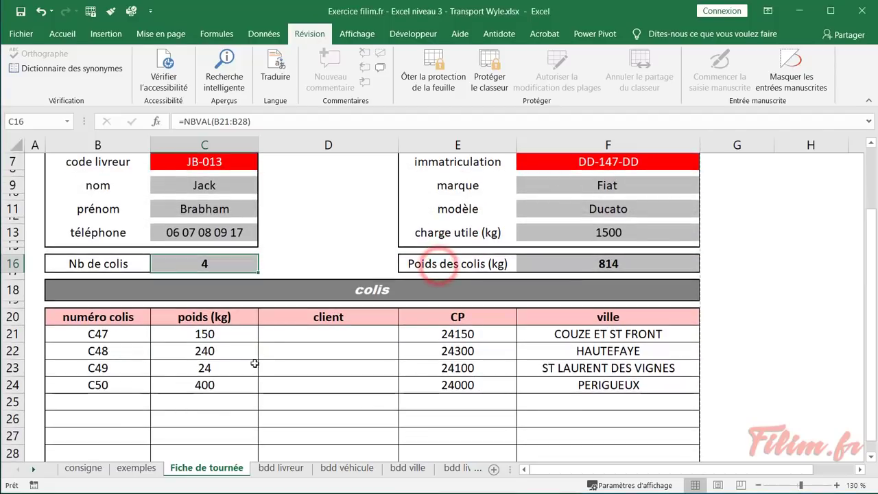
click(120, 405)
click(121, 387)
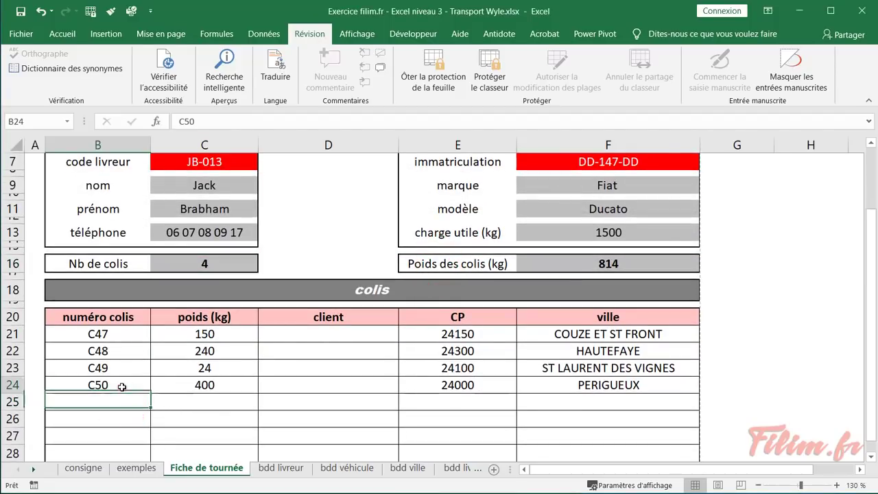
drag(150, 392, 153, 410)
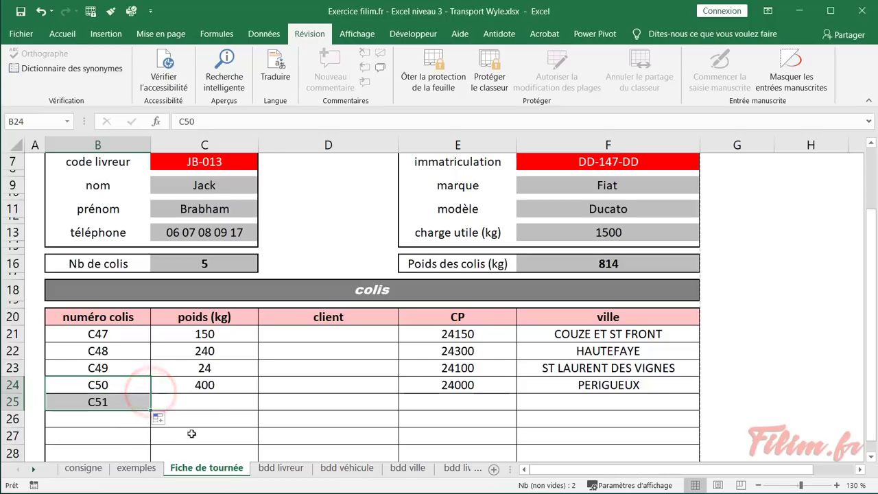
click(218, 407)
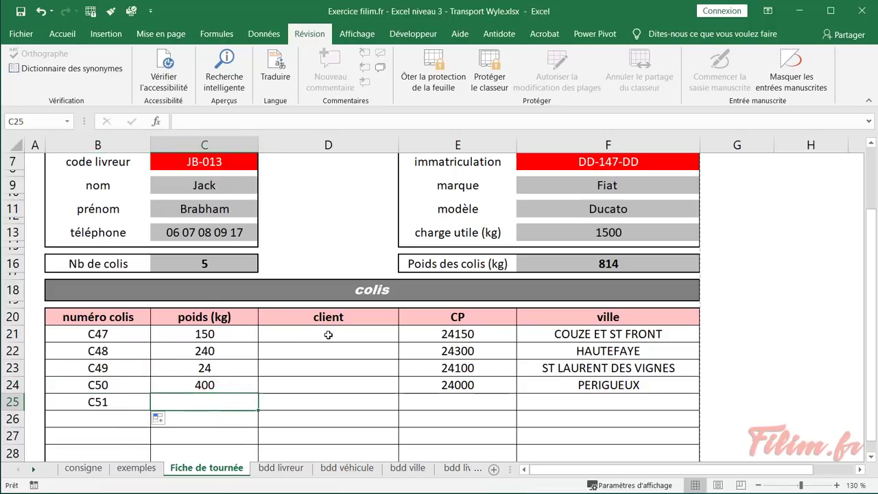
text(450)
key(Return)
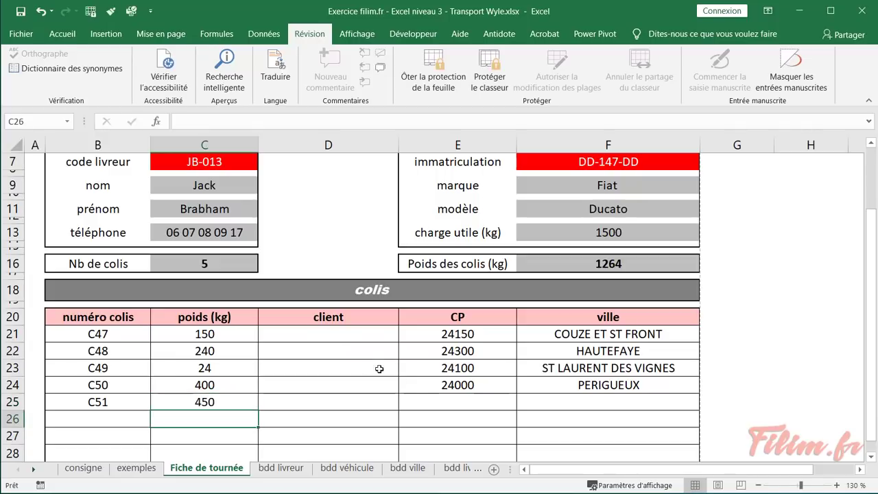
Enter postcode 24500 for parcel C51
click(447, 401)
text(24500)
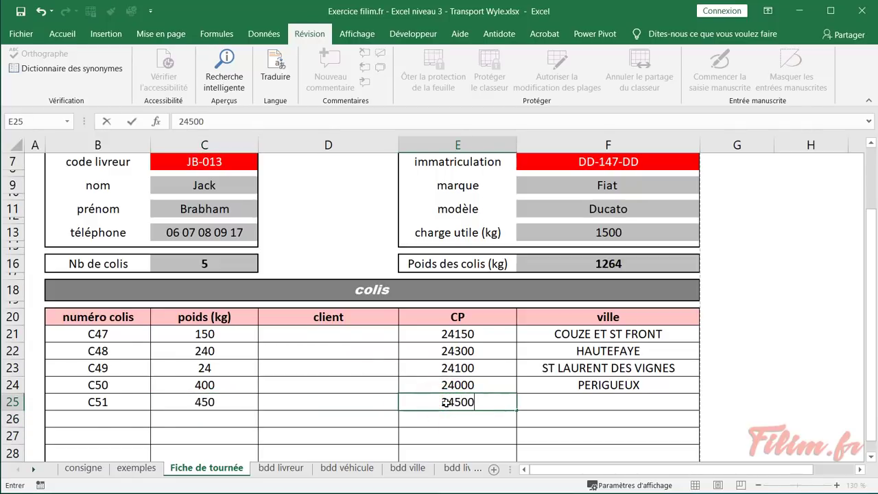
key(Return)
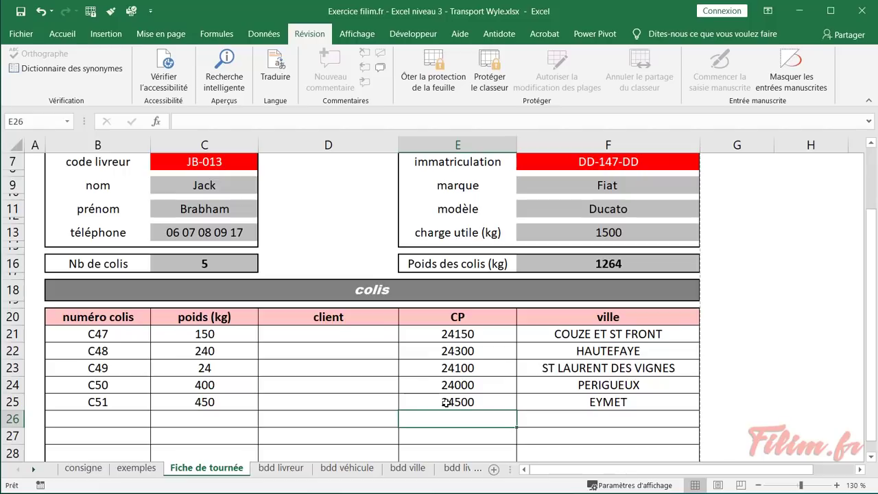
scroll(330, 368, down, 1)
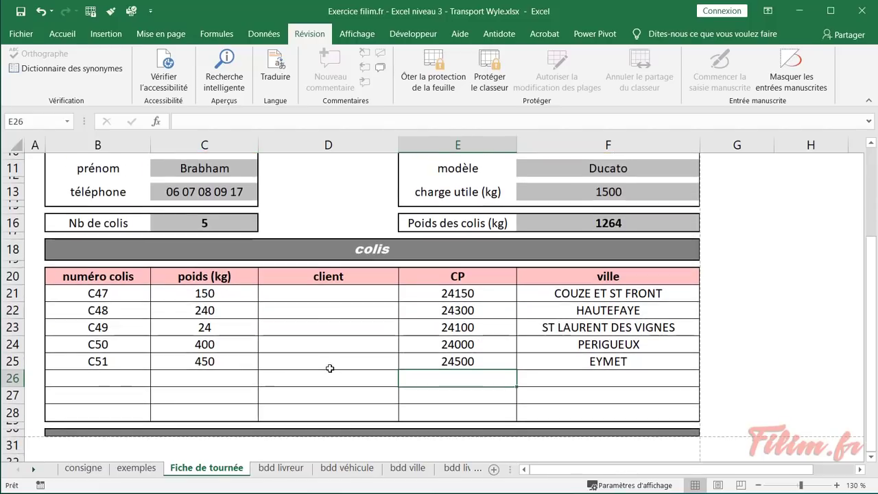
scroll(330, 368, up, 4)
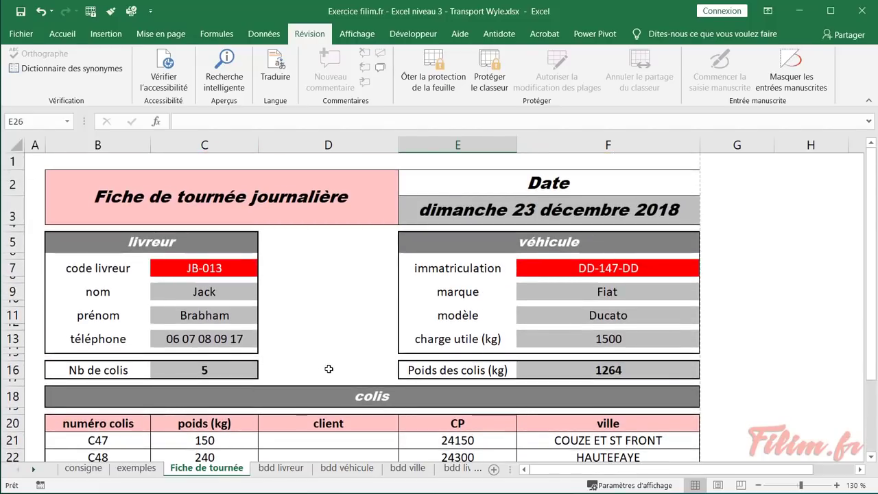
scroll(329, 369, down, 3)
scroll(328, 369, up, 1)
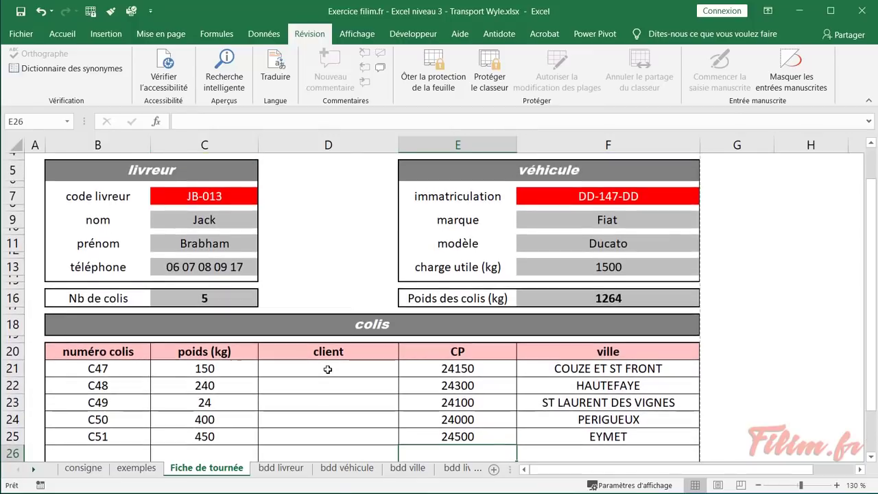
scroll(328, 370, up, 2)
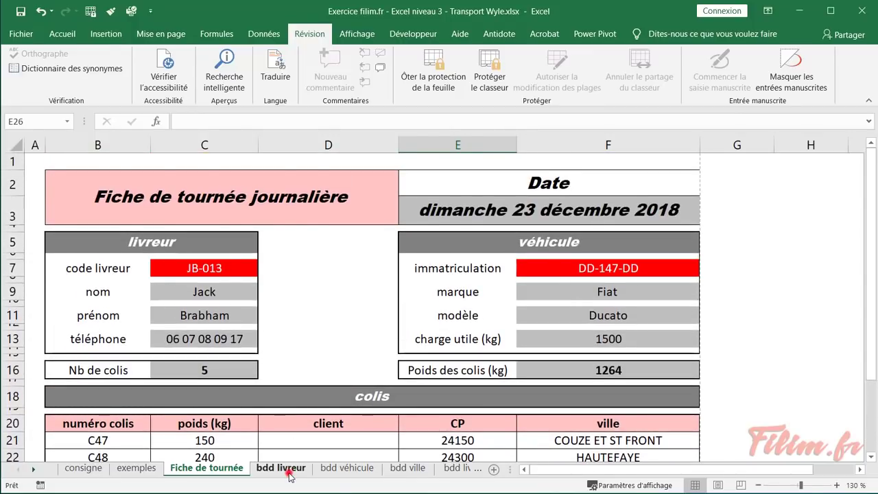
In the first empty bdd livreur row, enter the new driver's name, first name and phone number
click(281, 469)
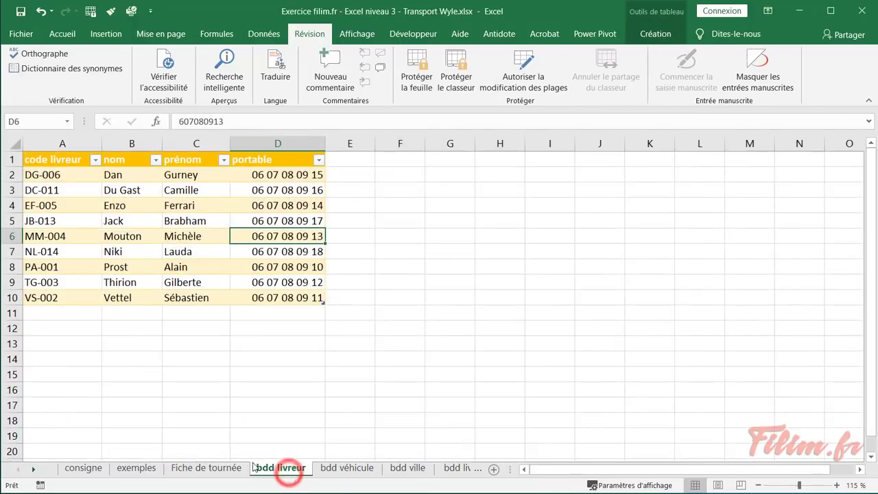
click(62, 312)
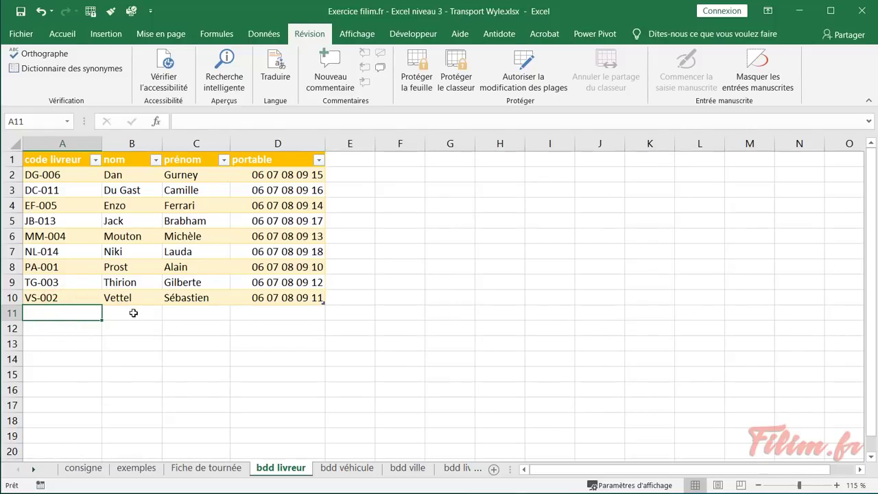
click(133, 313)
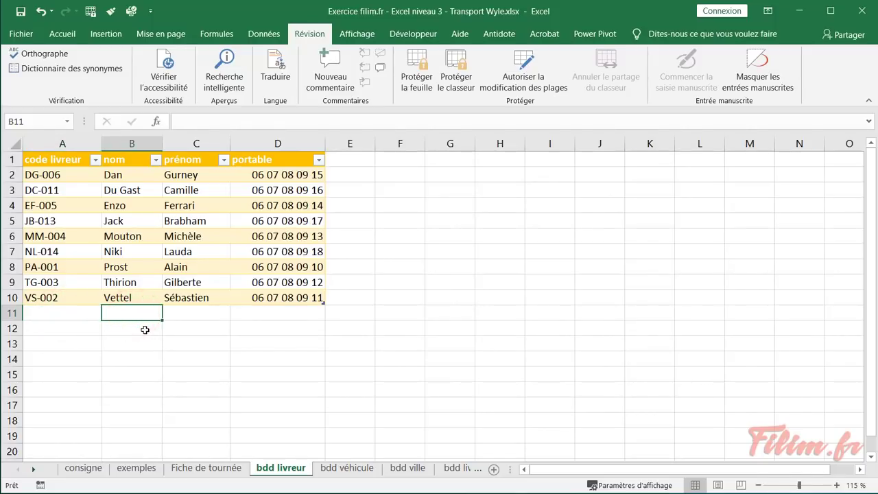
text(Ta)
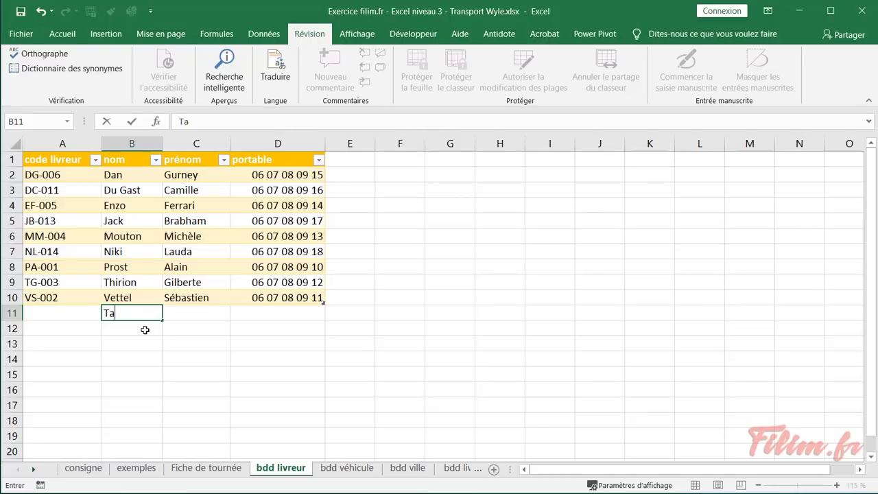
text(lon)
key(Tab)
text(Ach)
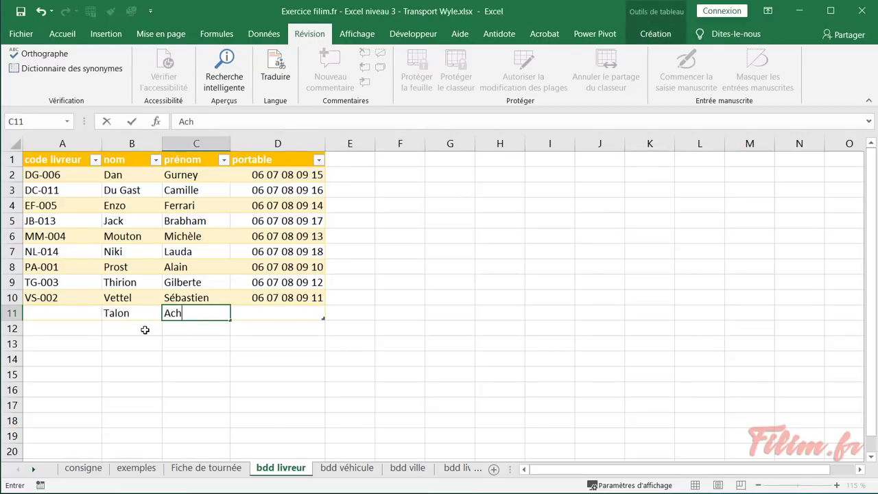
key(Tab)
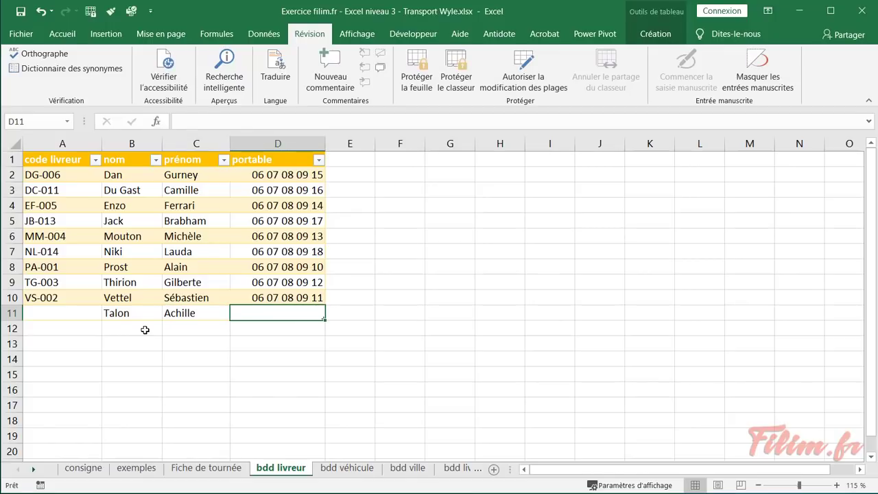
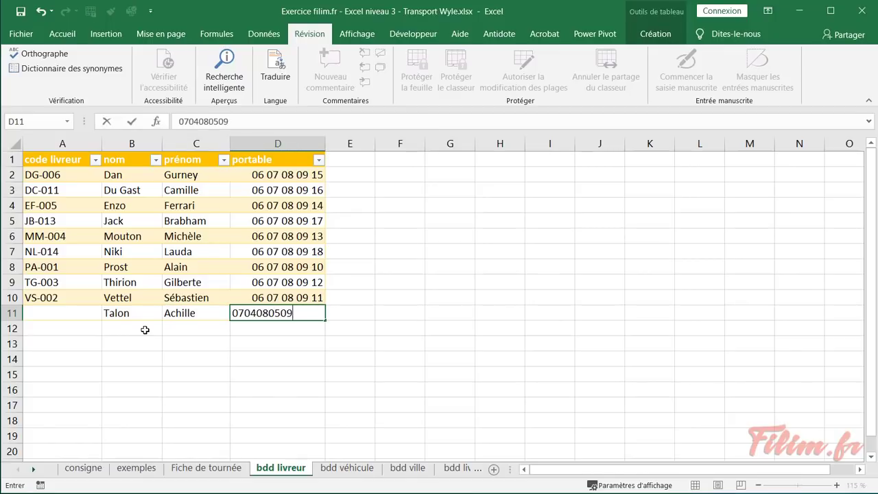
key(Return)
Give the new driver the code TA-007
key(Left)
key(Left)
key(Left)
key(Up)
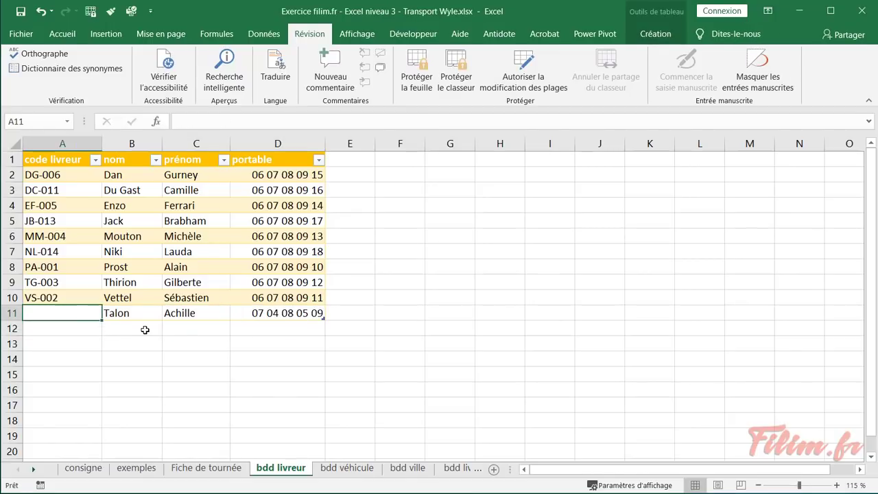
text(T)
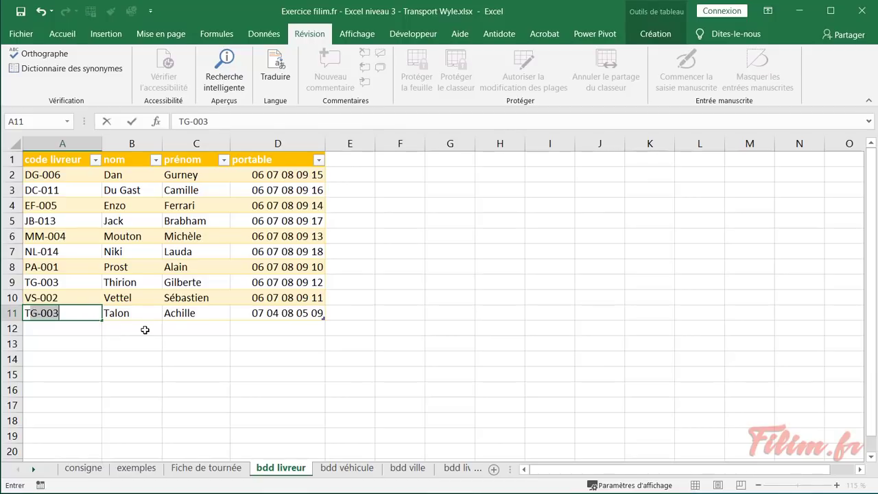
text(A)
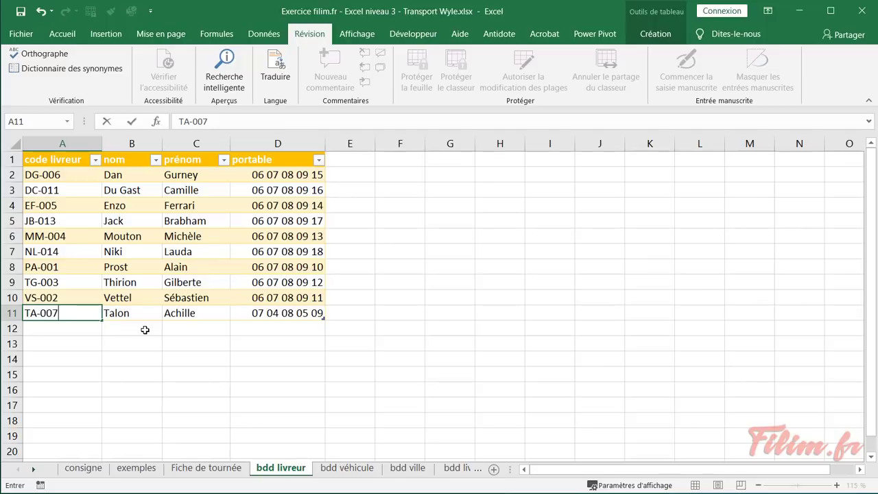
text(-007)
click(145, 330)
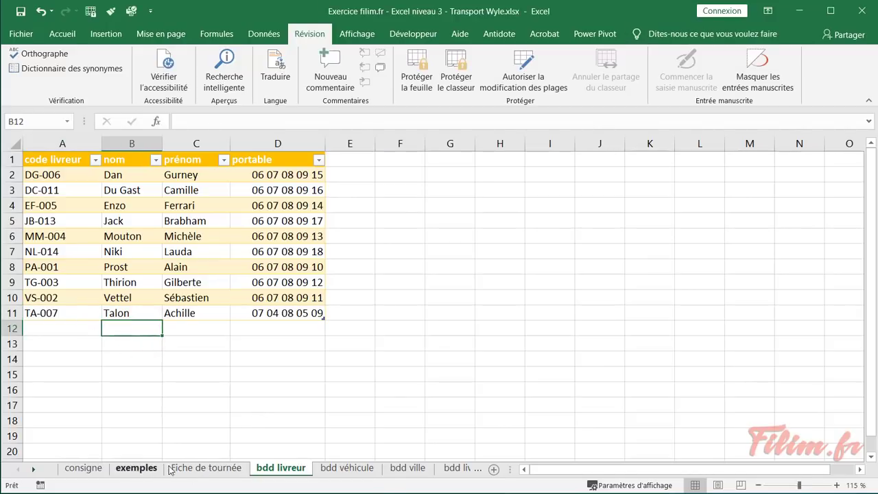
Select driver code TA-007 in C7 on the Fiche de tournée
click(194, 468)
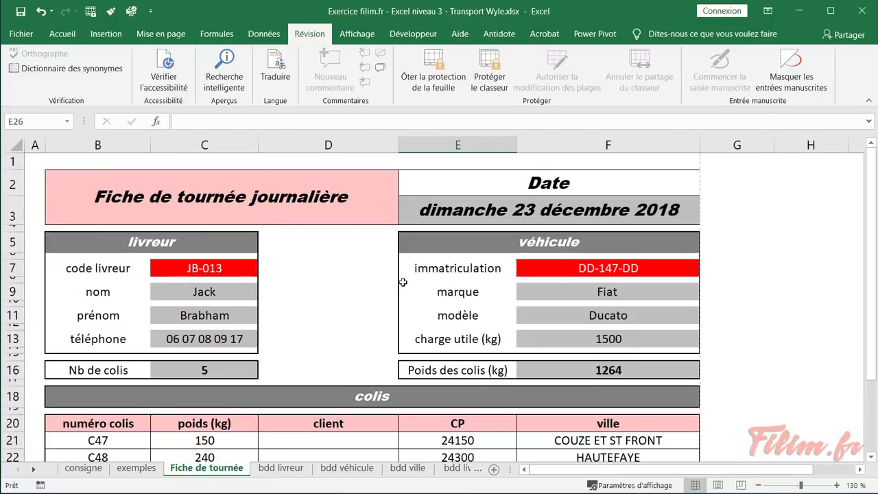
click(218, 266)
click(265, 270)
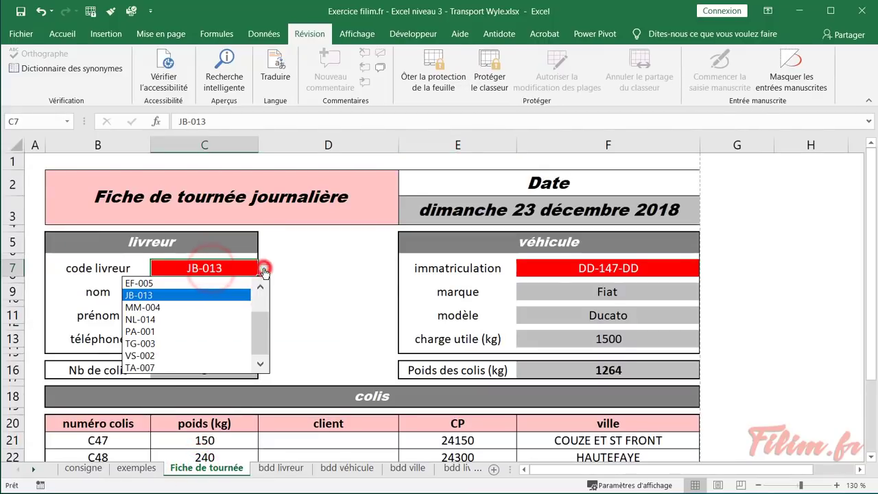
click(266, 319)
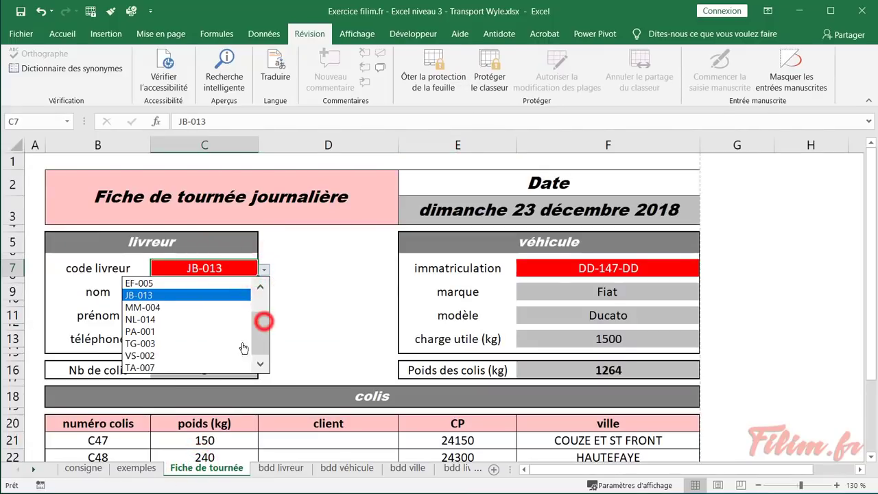
click(169, 369)
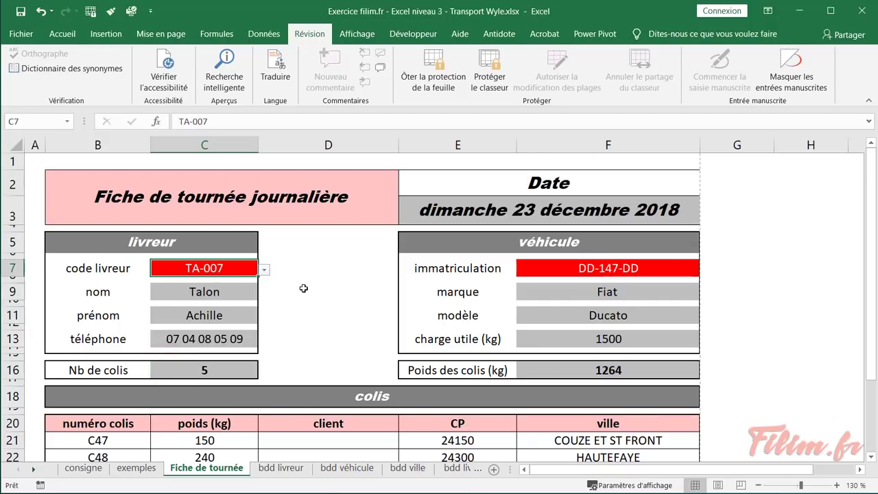
click(304, 287)
click(85, 469)
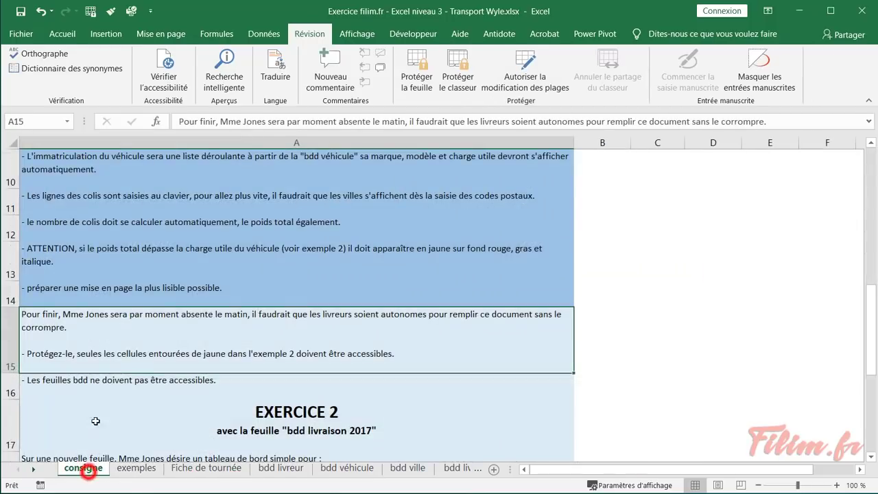
Fill consigne instructions A15 and A16 in blue to mark them done
click(62, 35)
click(166, 79)
scroll(122, 288, down, 1)
click(122, 289)
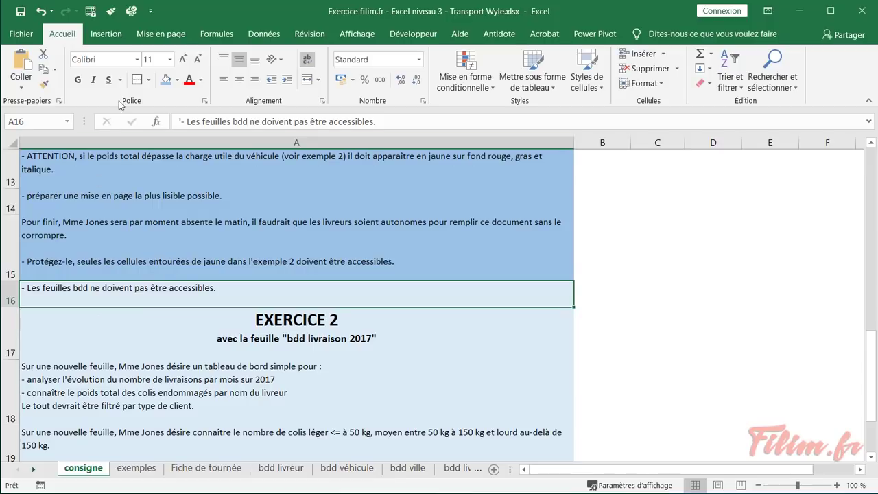
click(165, 79)
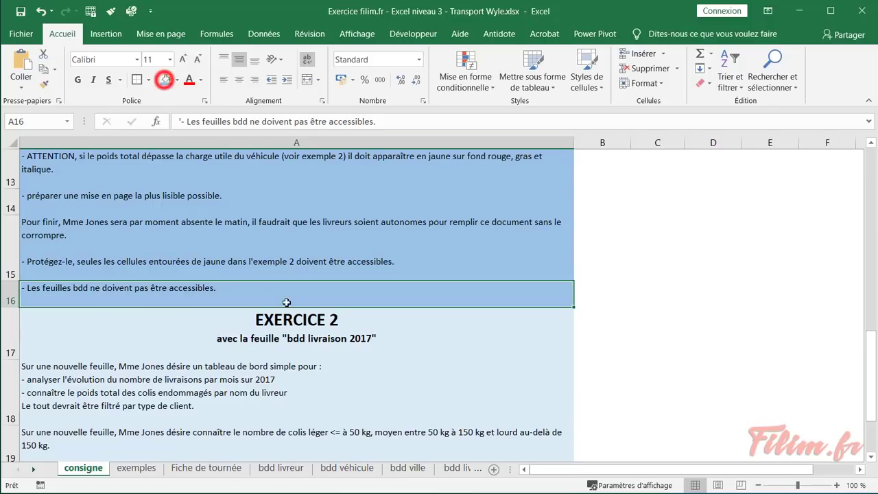
Review driver names on bdd livreur and the 1140 and 1500 payloads on bdd véhicule
click(207, 468)
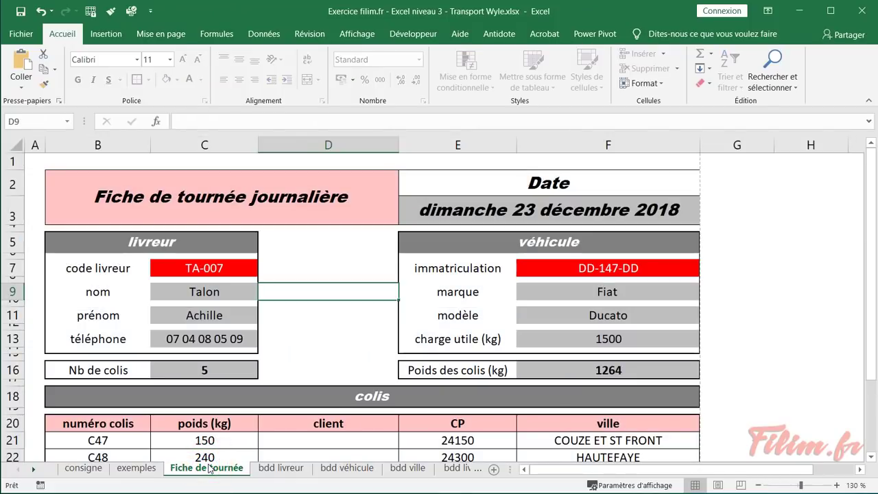
click(282, 468)
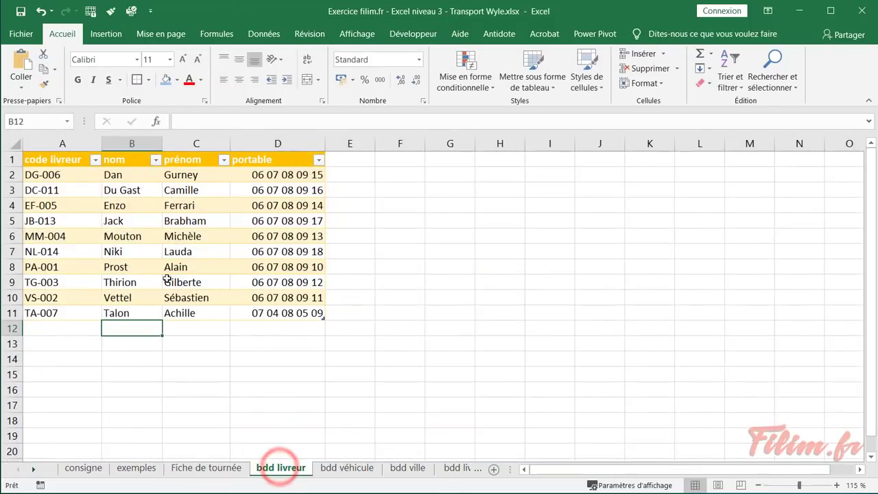
click(134, 237)
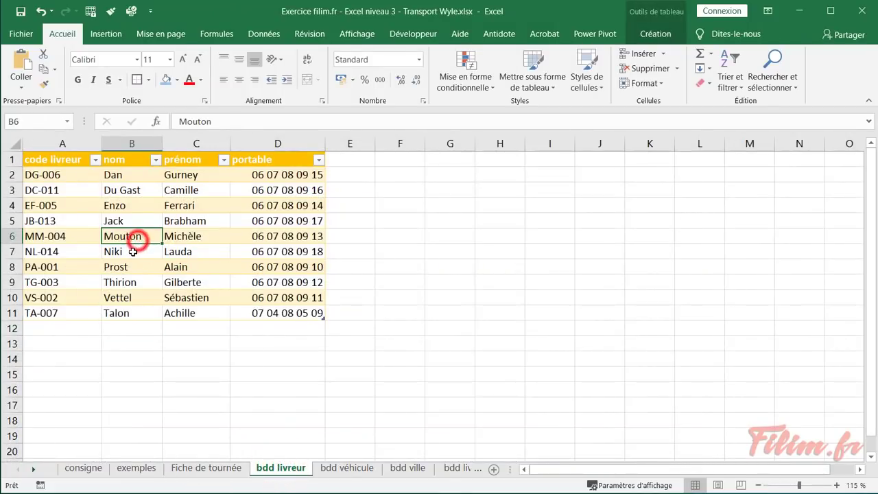
click(349, 467)
click(199, 220)
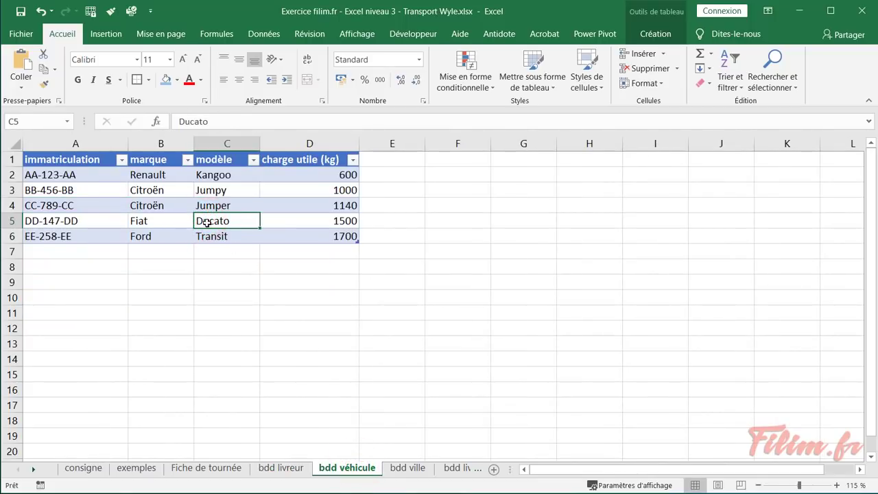
click(295, 206)
click(295, 221)
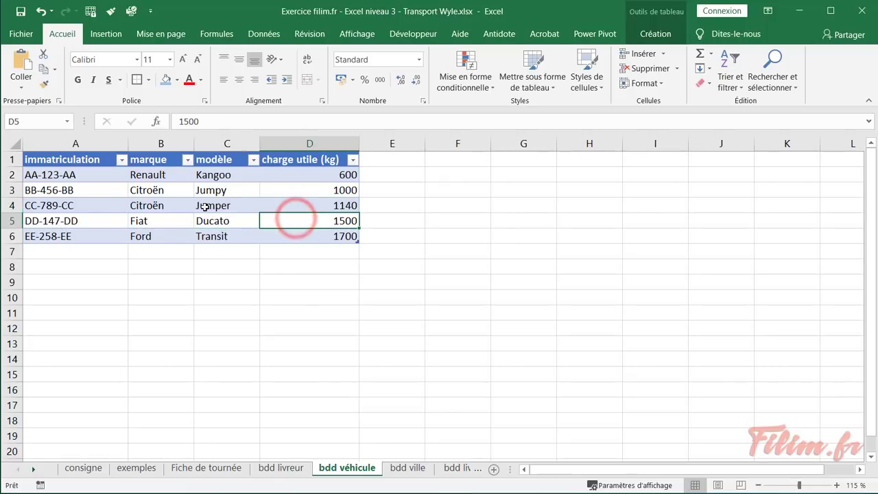
Cycle through the lookup sheets again, ending on the bdd ville postcode list
click(302, 466)
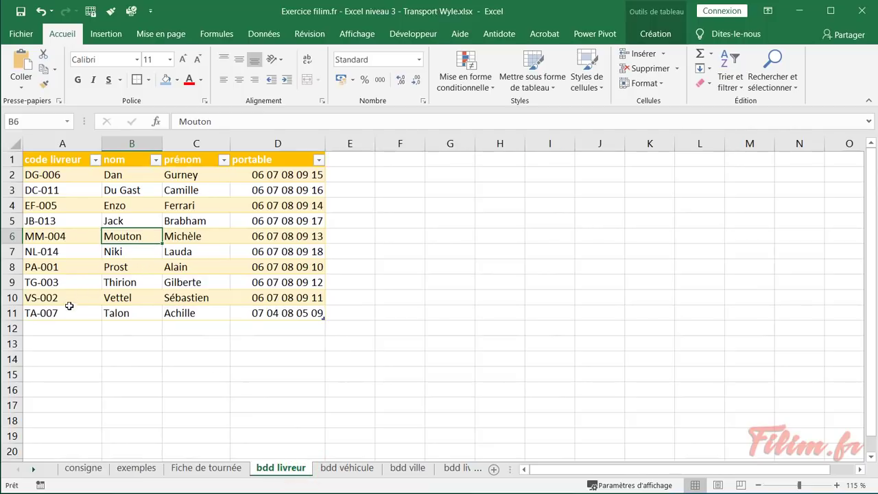
click(147, 302)
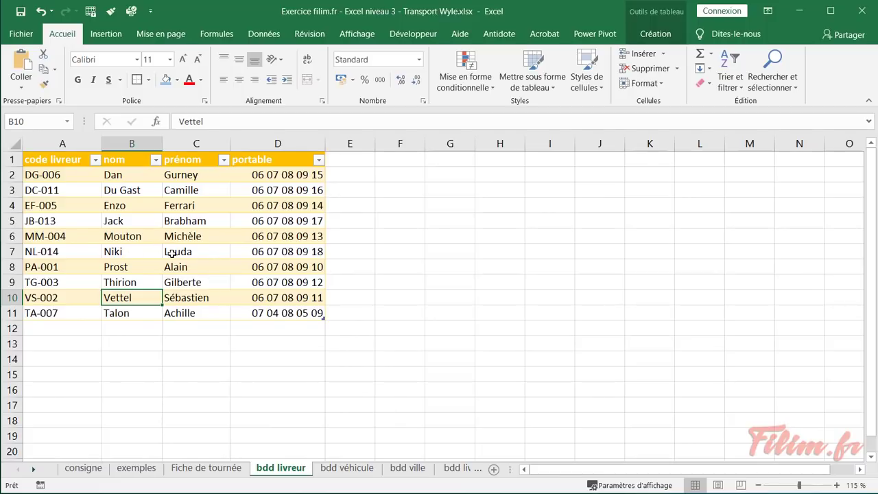
click(347, 470)
click(398, 470)
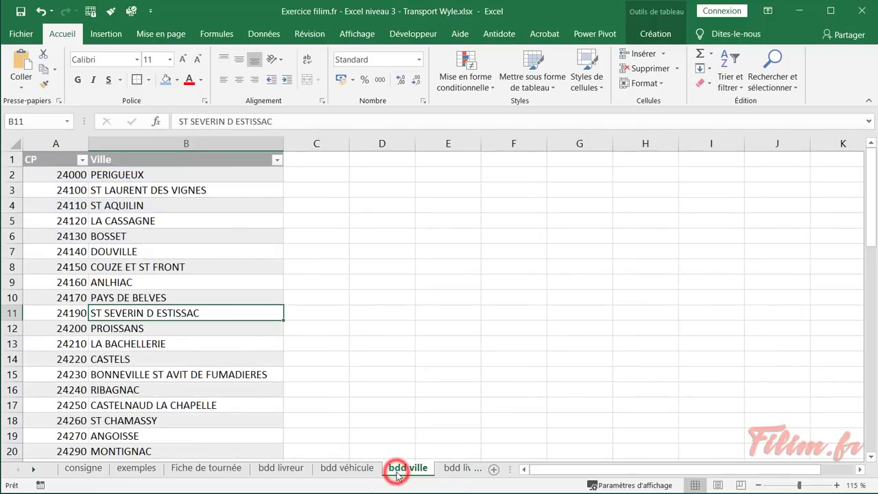
click(357, 470)
click(282, 469)
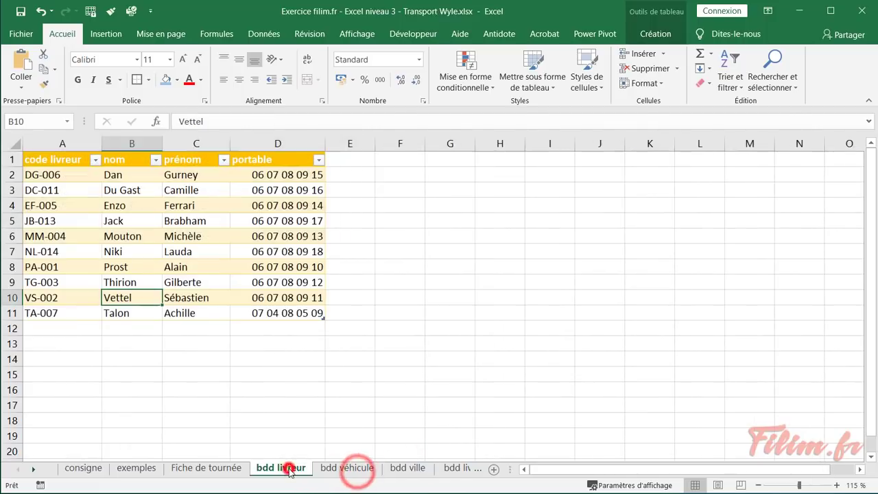
click(218, 469)
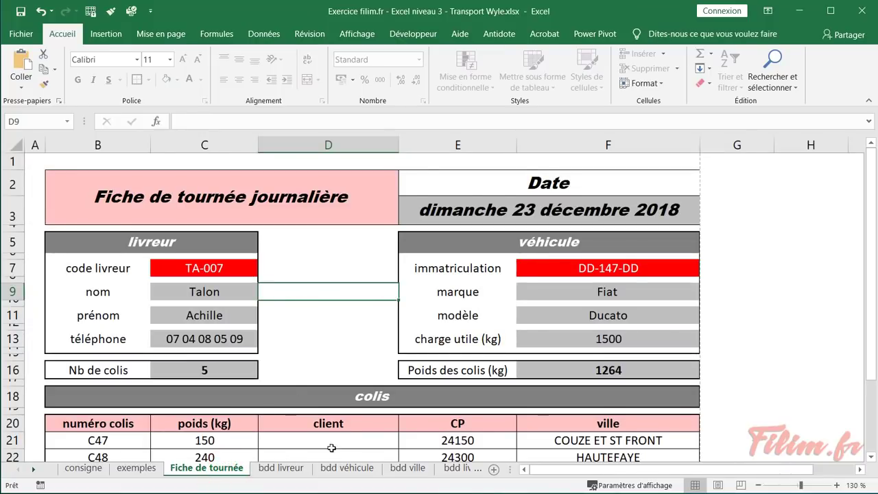
click(282, 468)
click(347, 469)
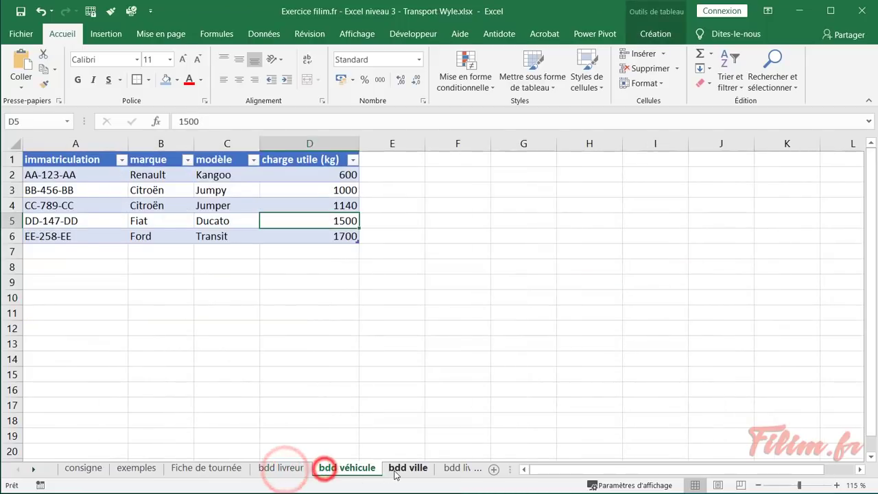
click(398, 472)
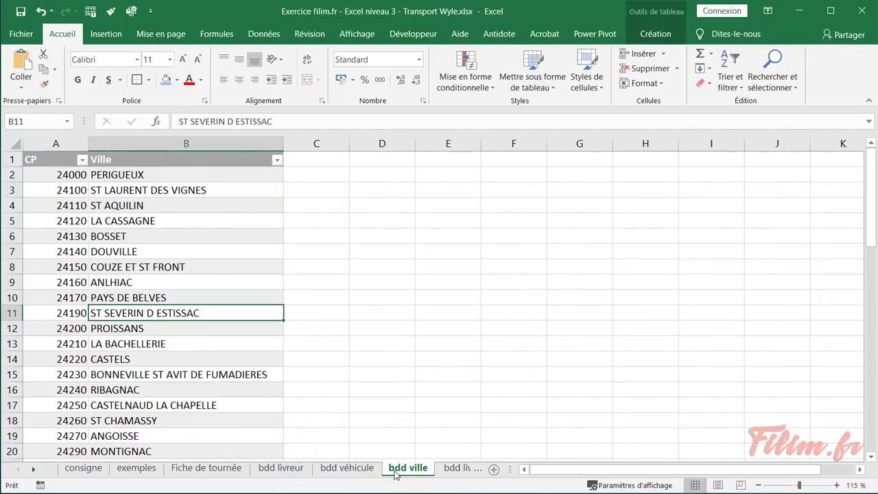
Group bdd livreur, bdd véhicule and bdd ville and hide them
ctrl+click(351, 471)
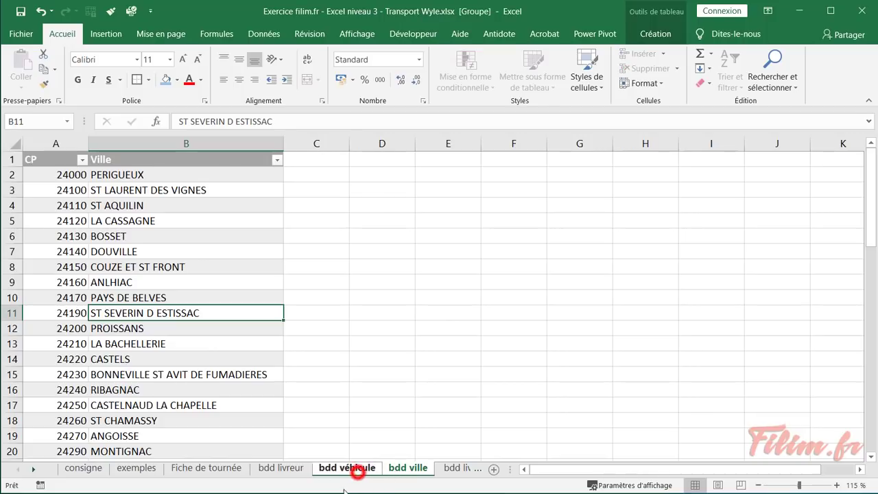
ctrl+click(296, 473)
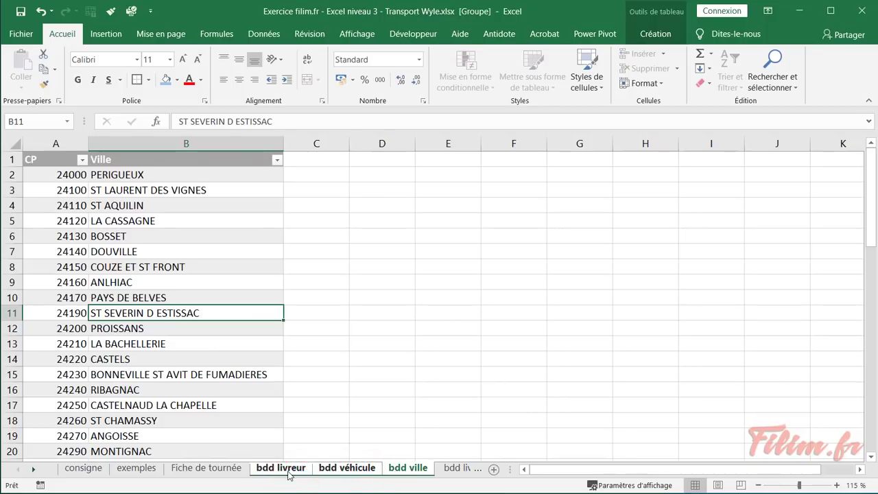
right_click(288, 472)
click(312, 412)
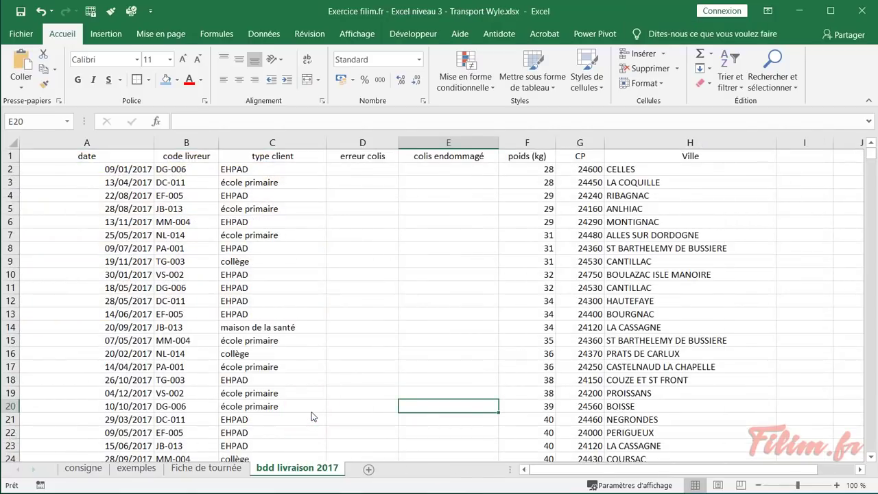
From Fiche de tournée, check the hidden-sheet list and cancel without unhiding
click(200, 470)
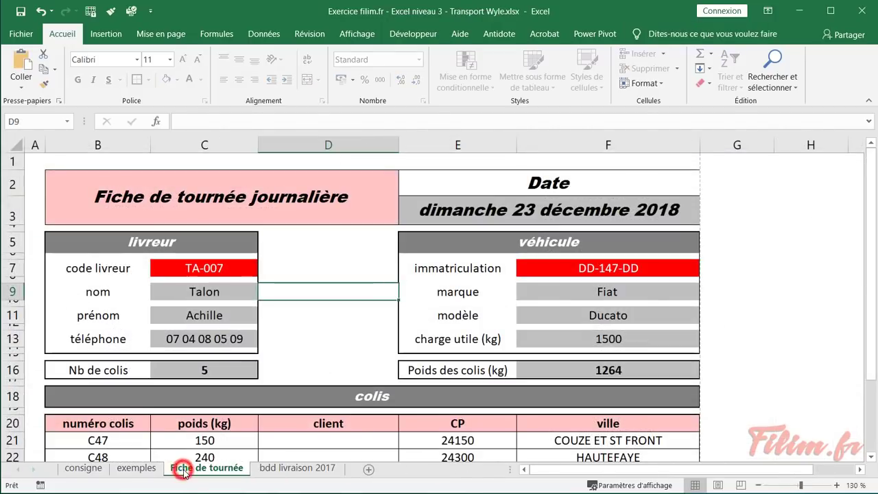
right_click(206, 473)
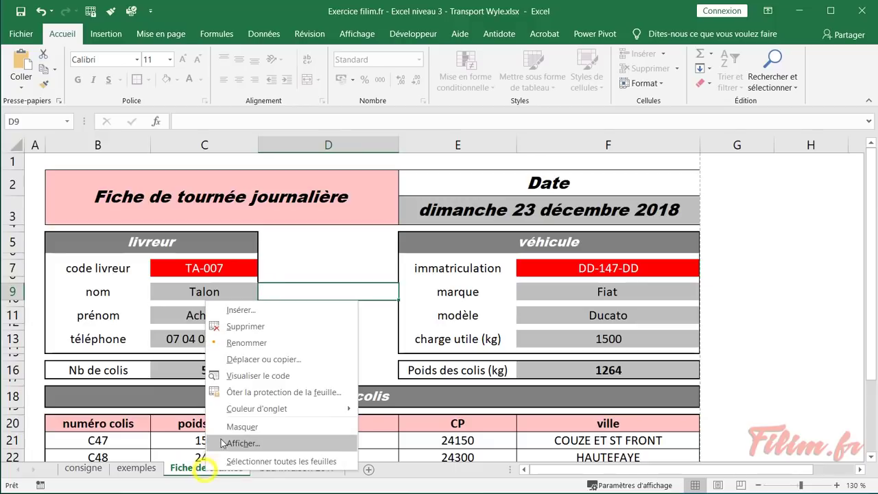
click(225, 444)
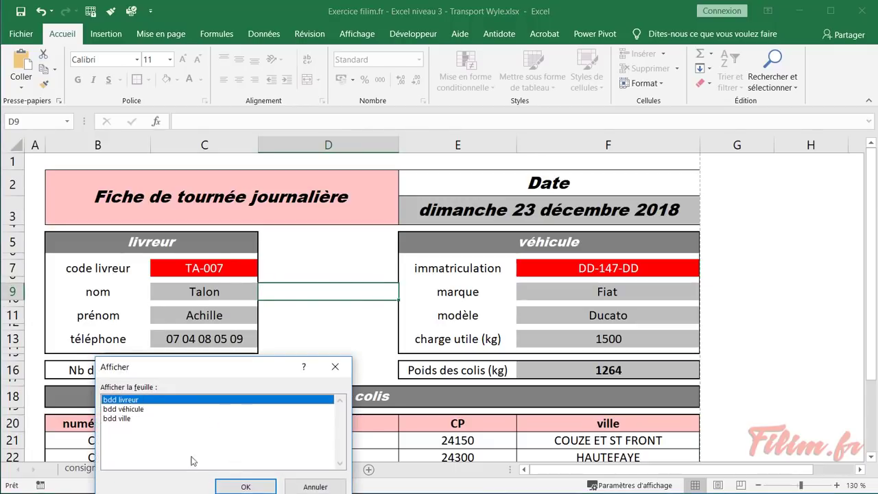
click(310, 487)
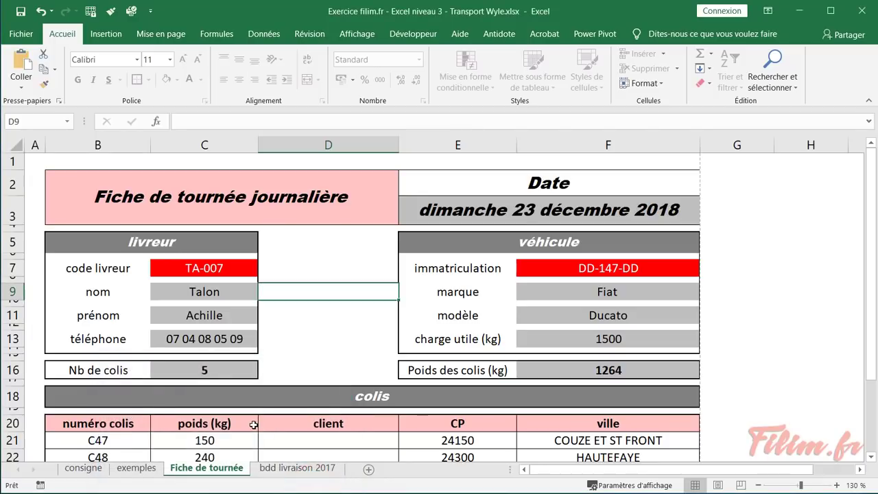
Protect the workbook structure with a password, entering it twice to confirm
right_click(197, 473)
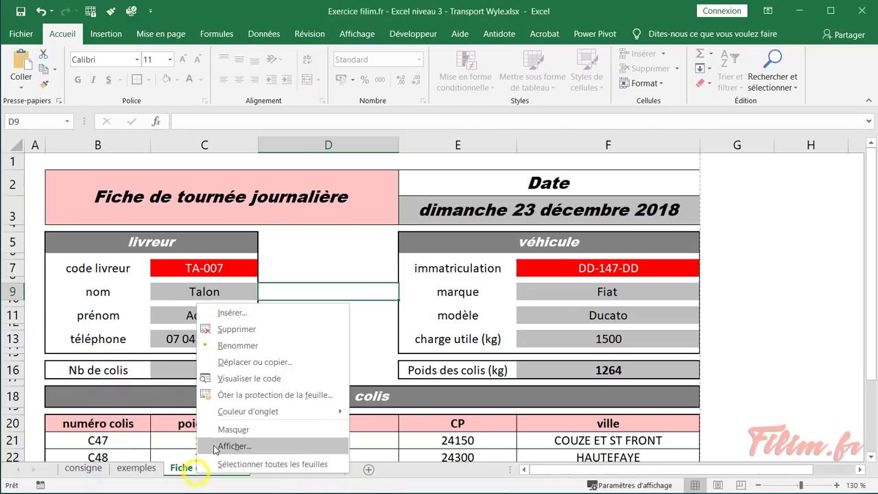
click(305, 34)
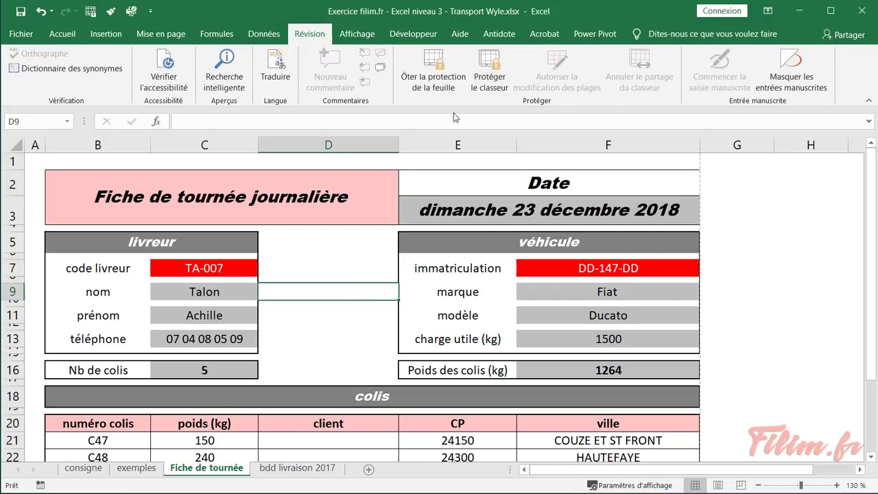
click(496, 69)
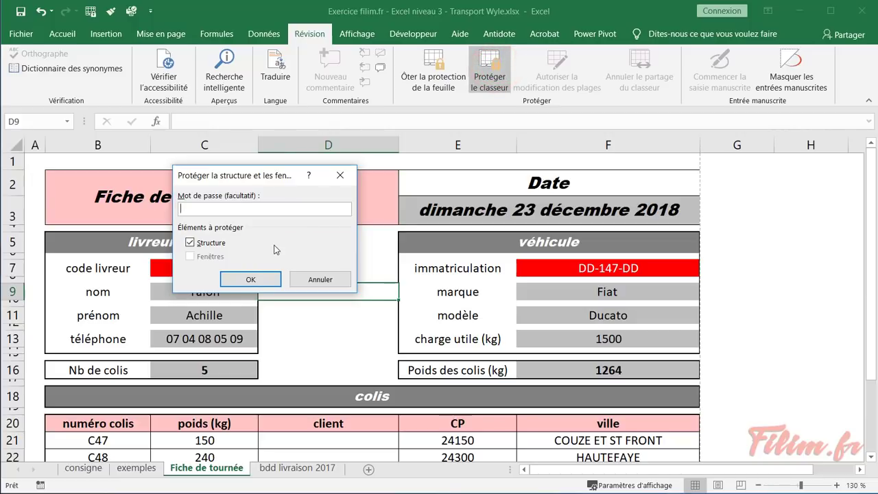
click(269, 280)
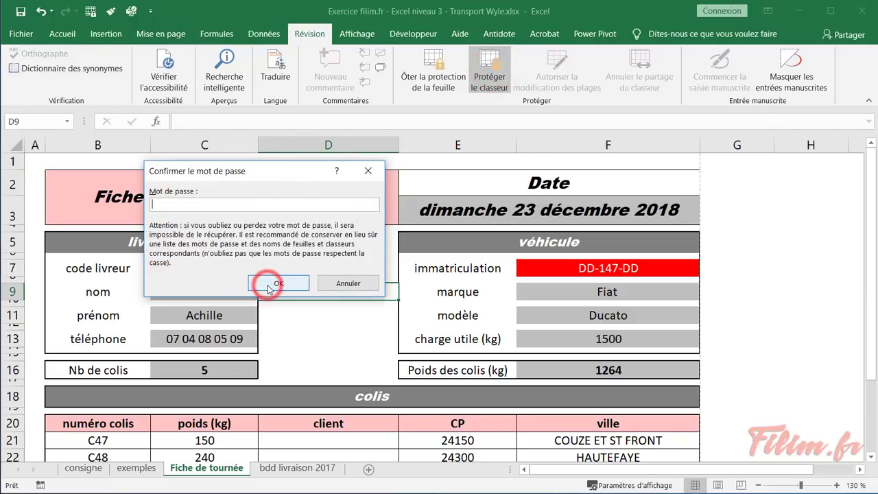
text(1234)
click(269, 285)
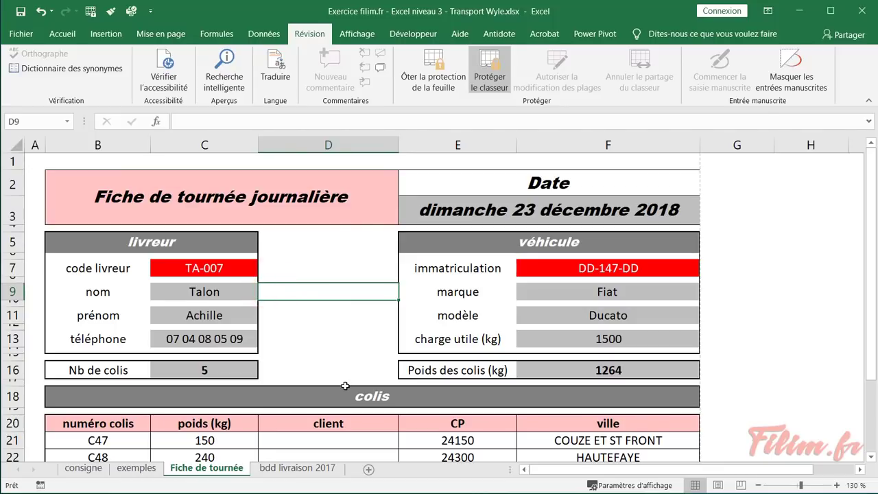
Confirm the sheet tab options are greyed out, then view bdd livraison 2017 and exemples
right_click(229, 469)
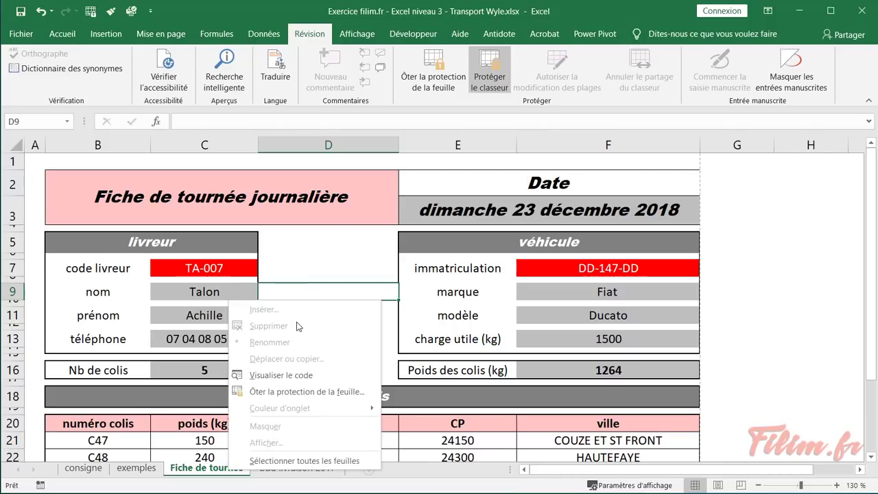
click(370, 470)
click(293, 468)
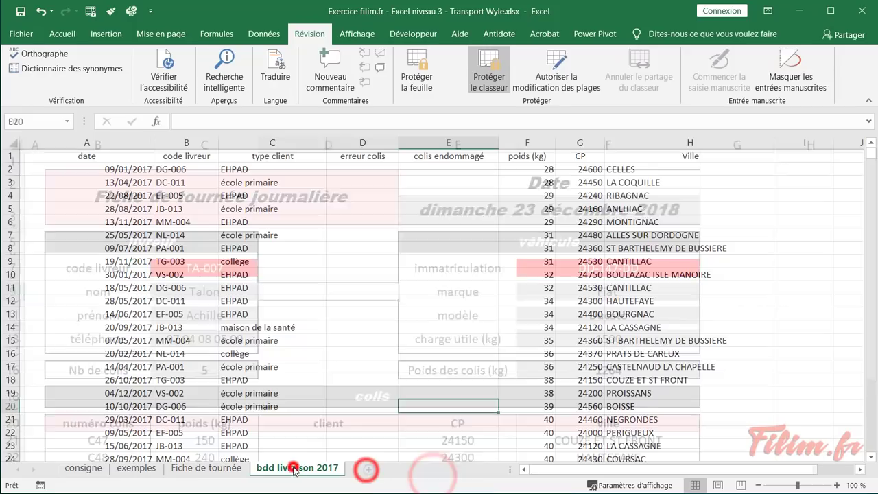
click(135, 468)
Revisit Fiche de tournée, then scroll consigne down to the Exercice 2 instructions
click(83, 468)
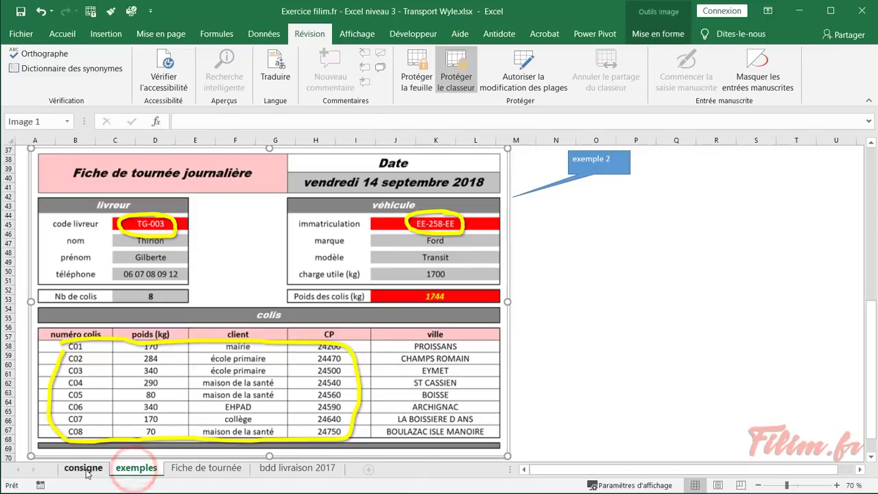
click(201, 468)
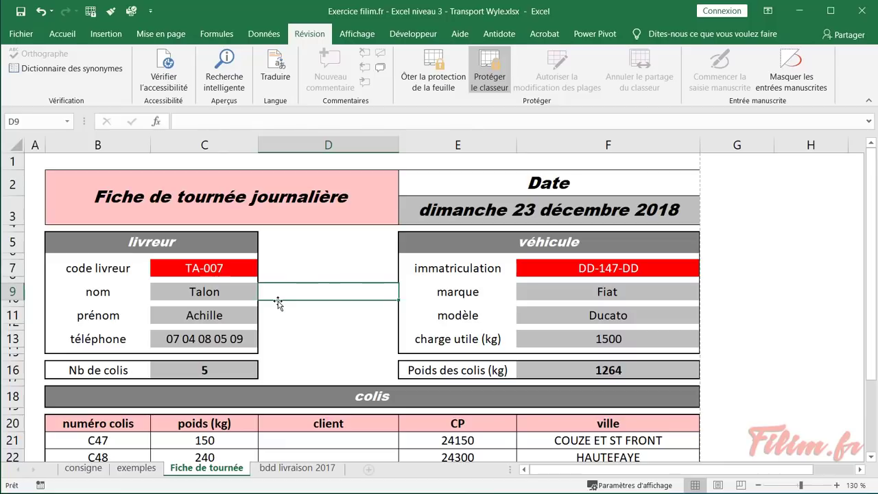
click(314, 314)
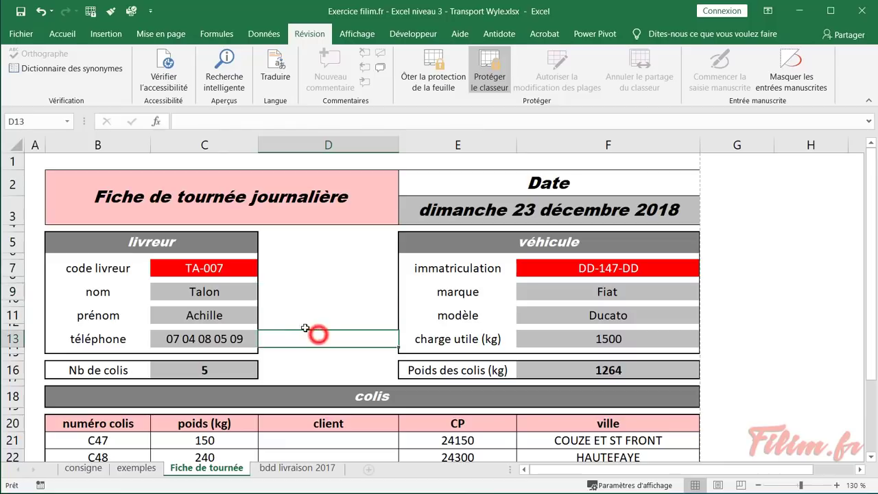
click(100, 472)
scroll(156, 366, down, 2)
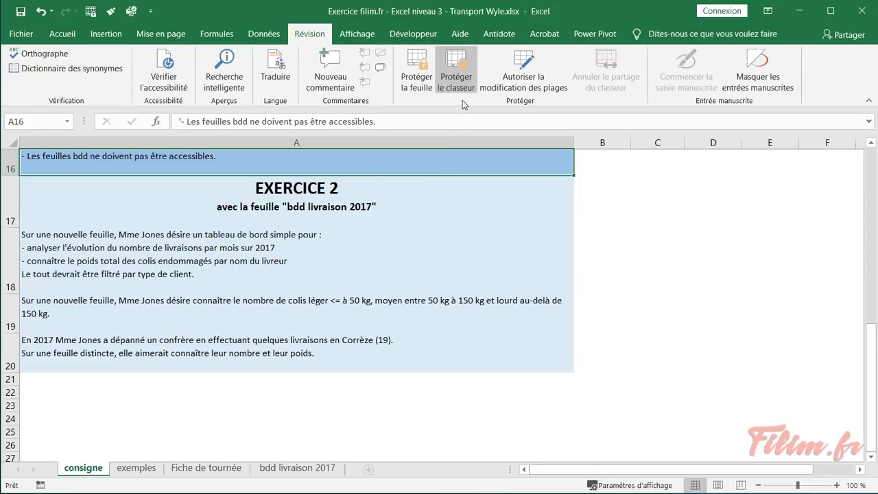
Remove the workbook protection with its password and unhide bdd livreur
click(471, 81)
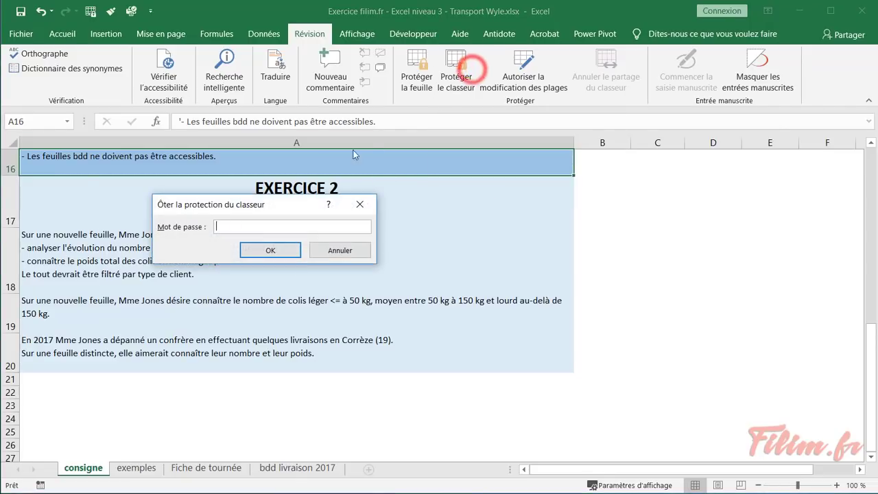
text(a)
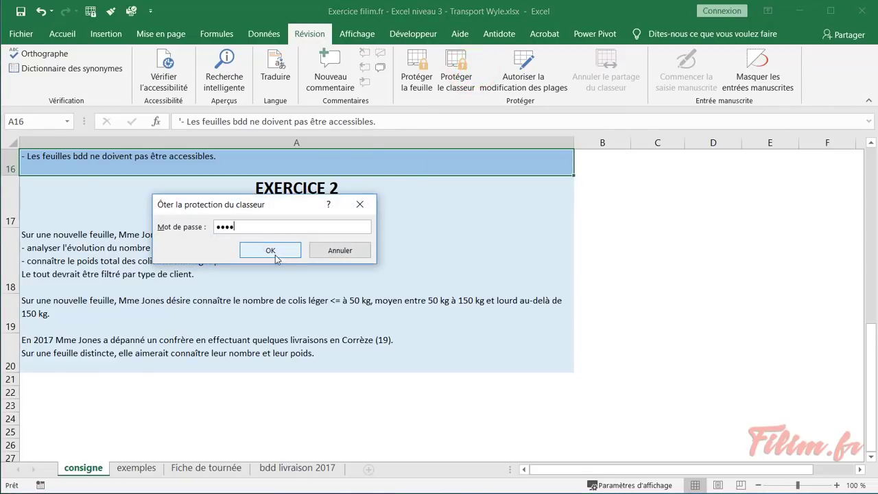
click(271, 250)
click(185, 471)
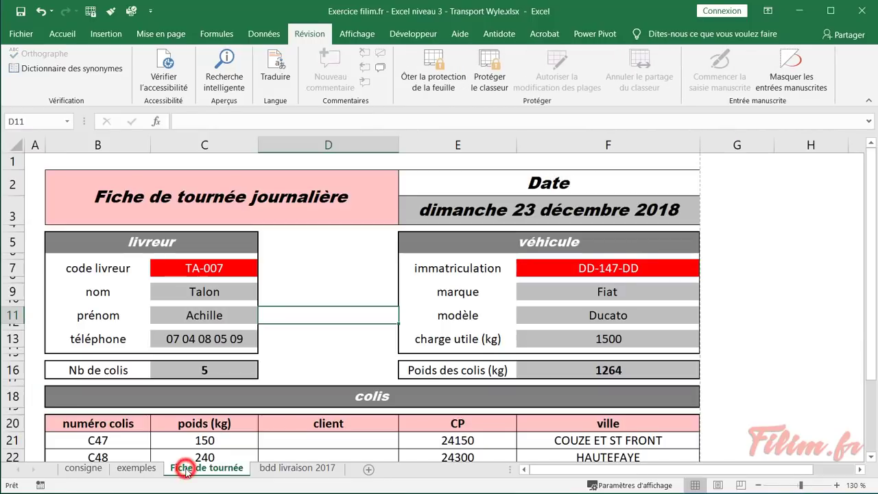
right_click(184, 469)
click(206, 440)
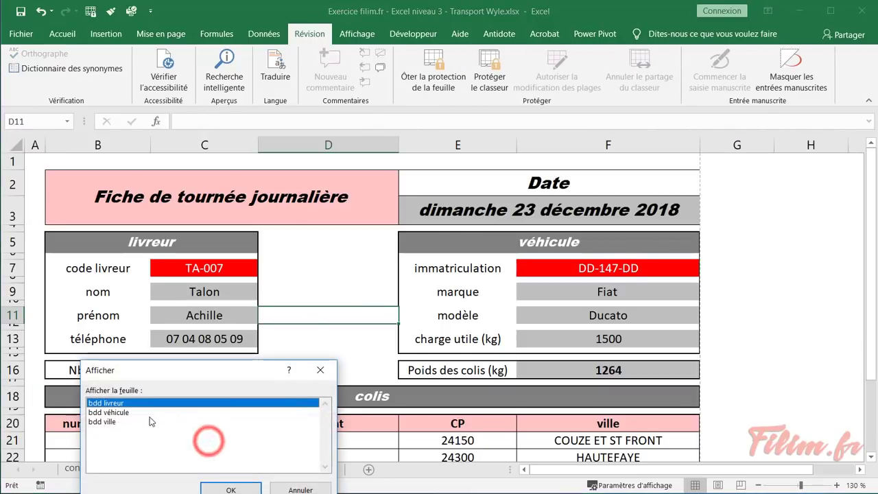
double_click(131, 404)
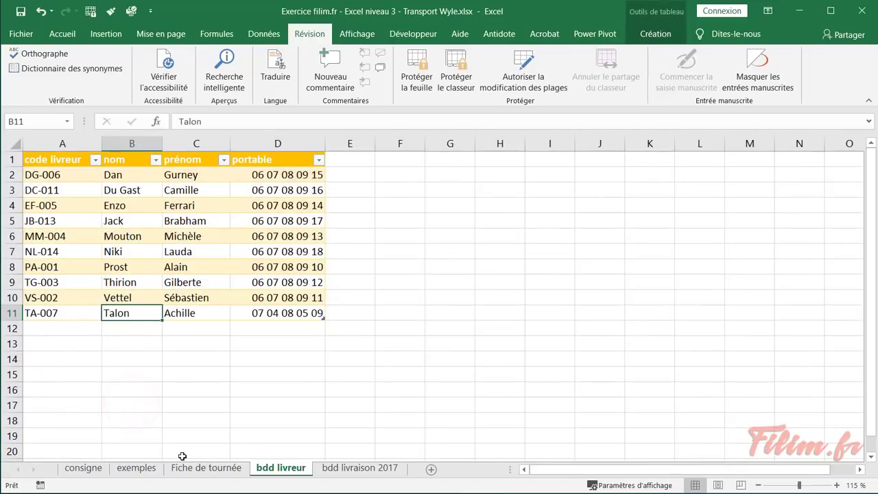
Unhide bdd véhicule and bdd ville, then check the driver list on bdd livreur
click(185, 471)
right_click(184, 469)
click(206, 440)
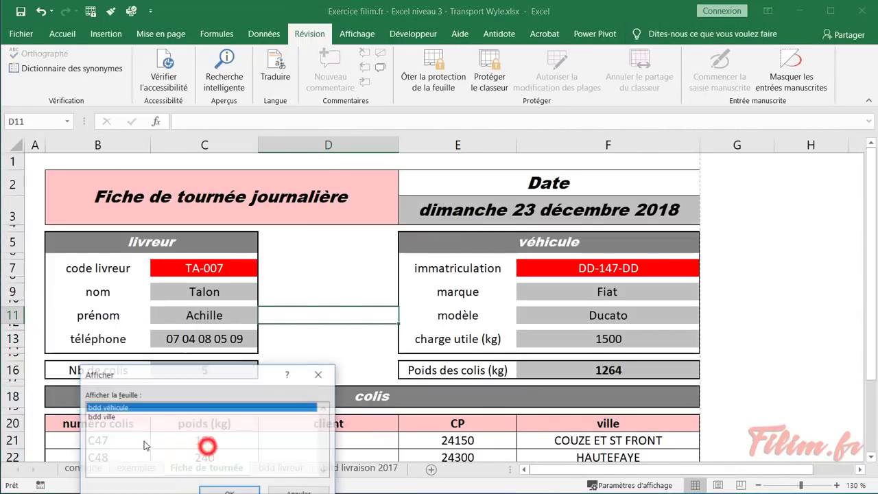
click(116, 411)
double_click(122, 409)
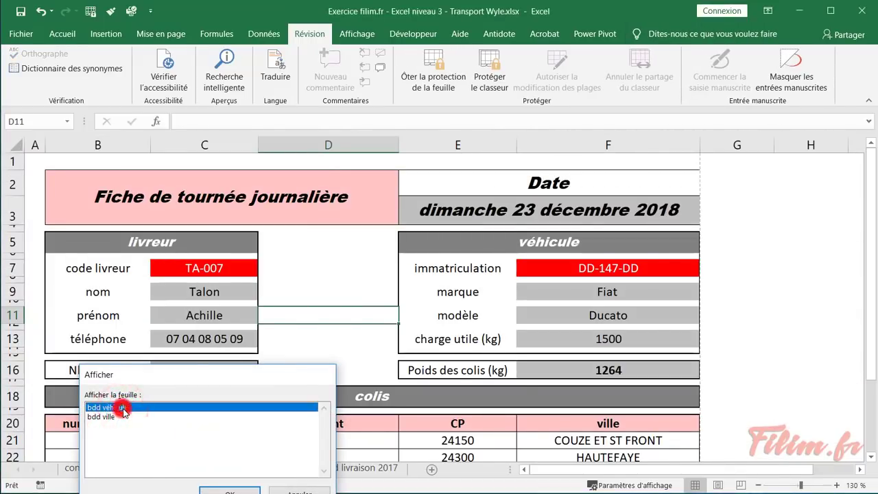
click(203, 469)
right_click(205, 470)
click(224, 444)
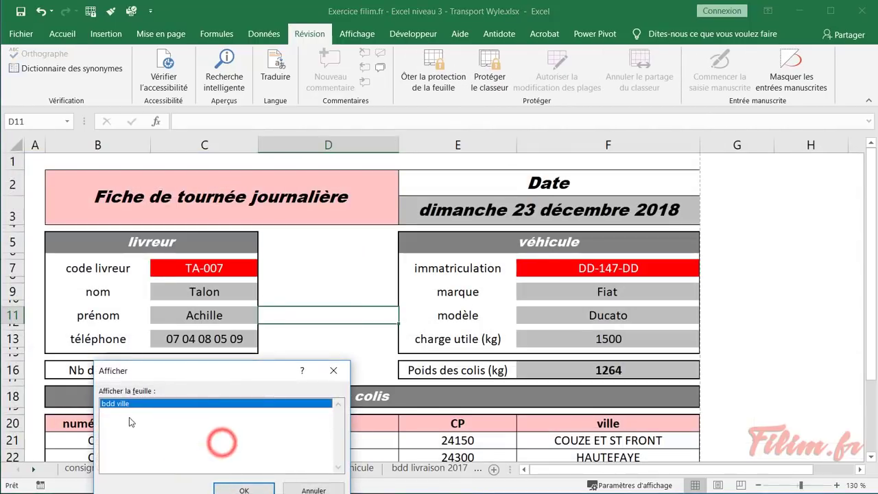
double_click(126, 405)
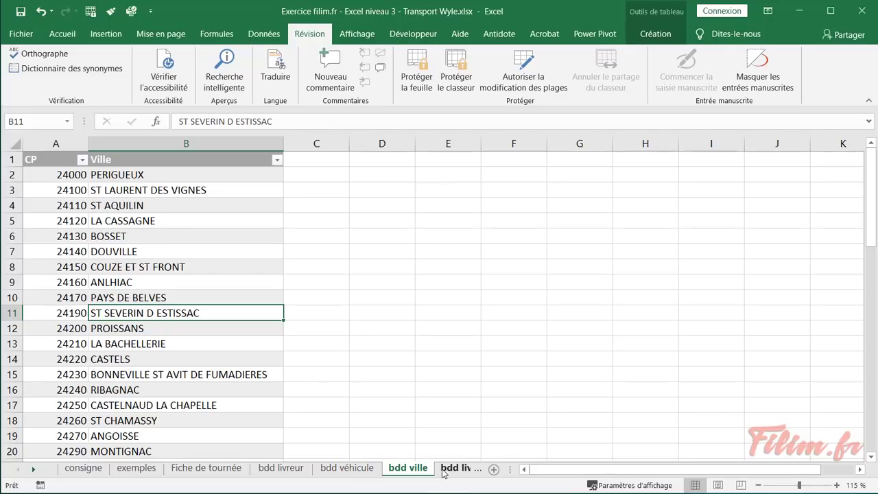
click(281, 469)
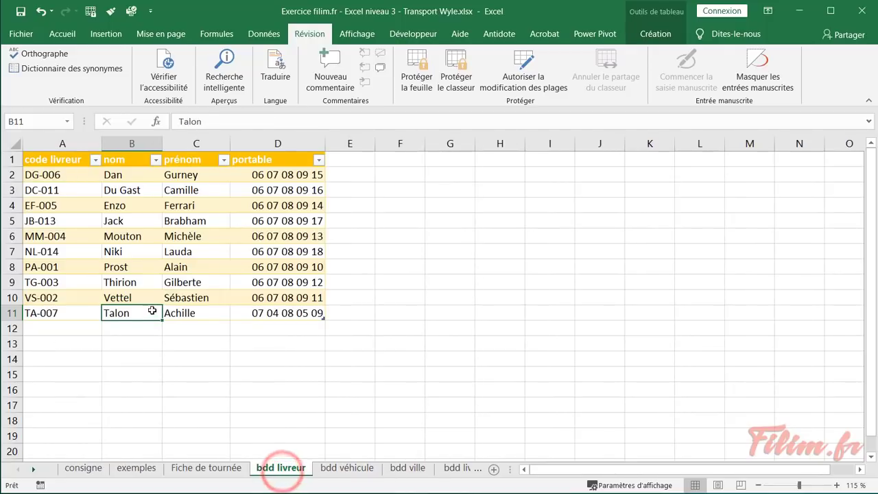
click(172, 283)
Read the dashboard requirements in consigne cell A18, then go to bdd livraison 2017
click(90, 472)
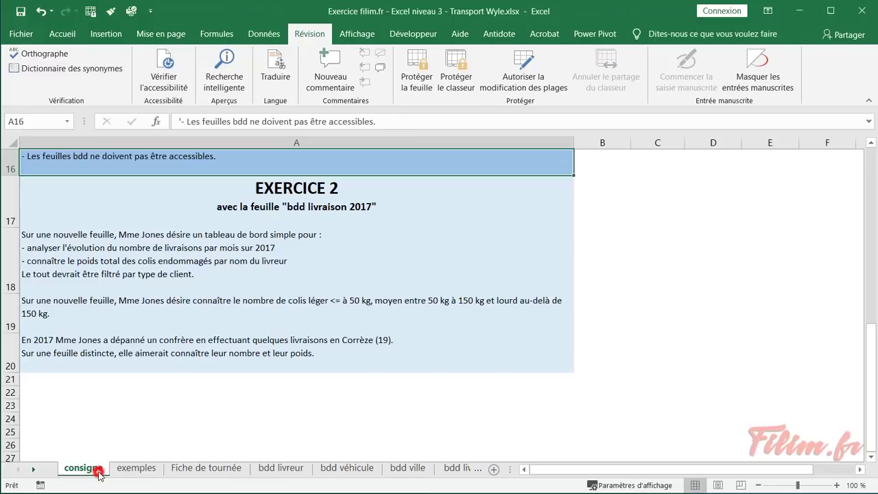
click(105, 251)
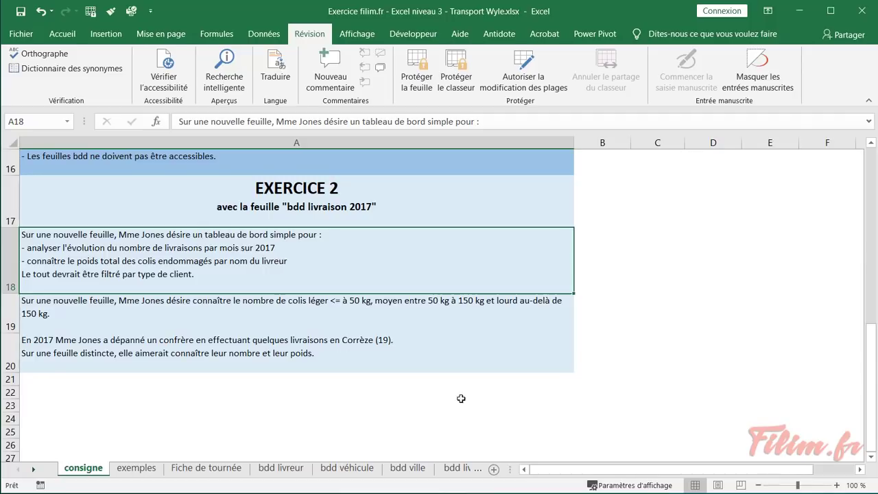
click(459, 468)
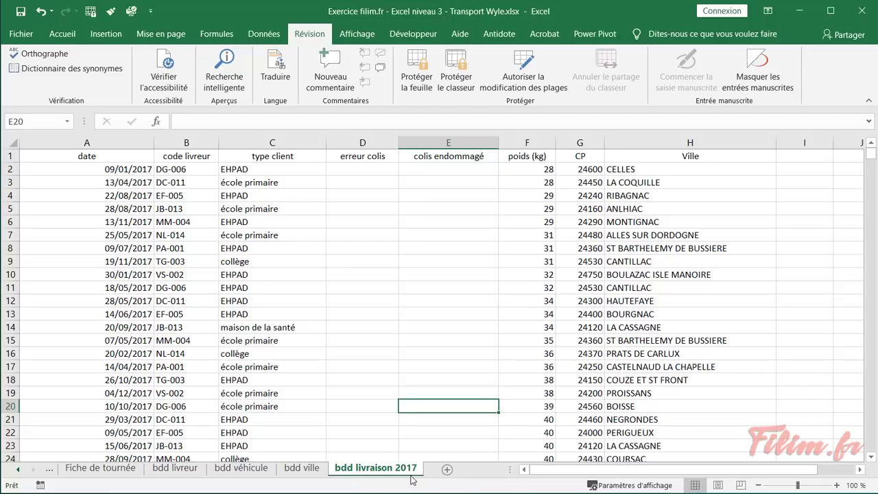
click(175, 261)
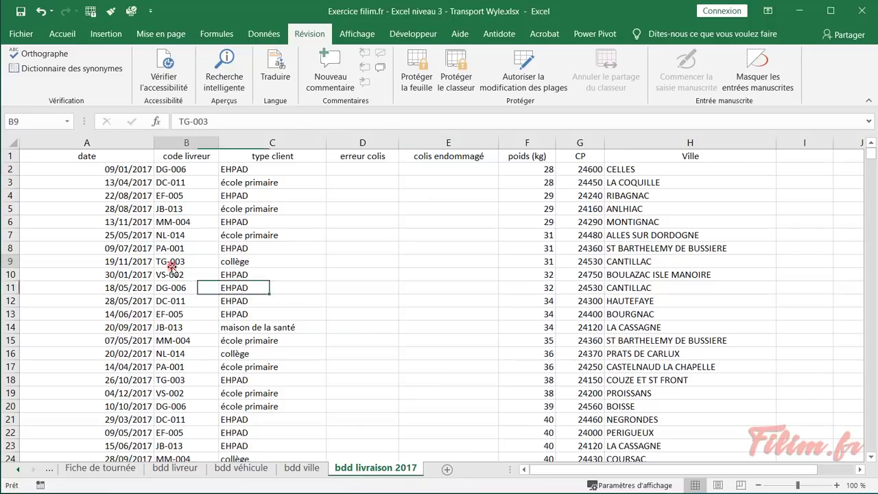
click(86, 194)
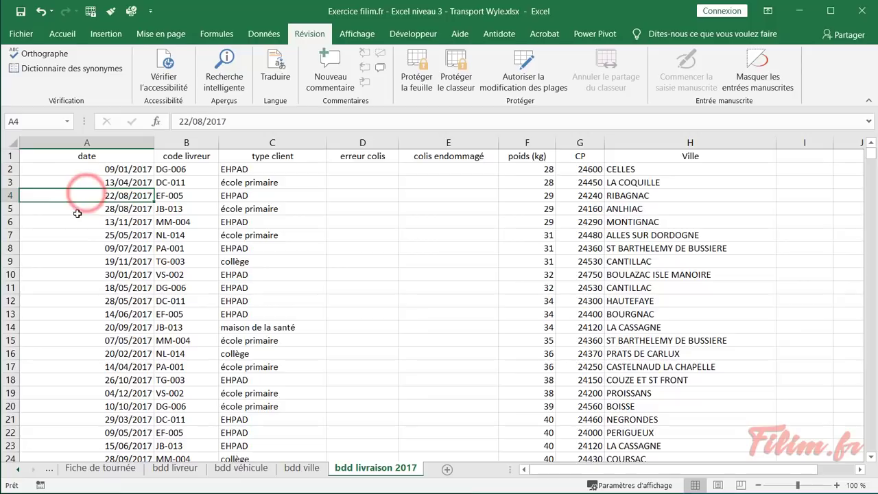
click(80, 235)
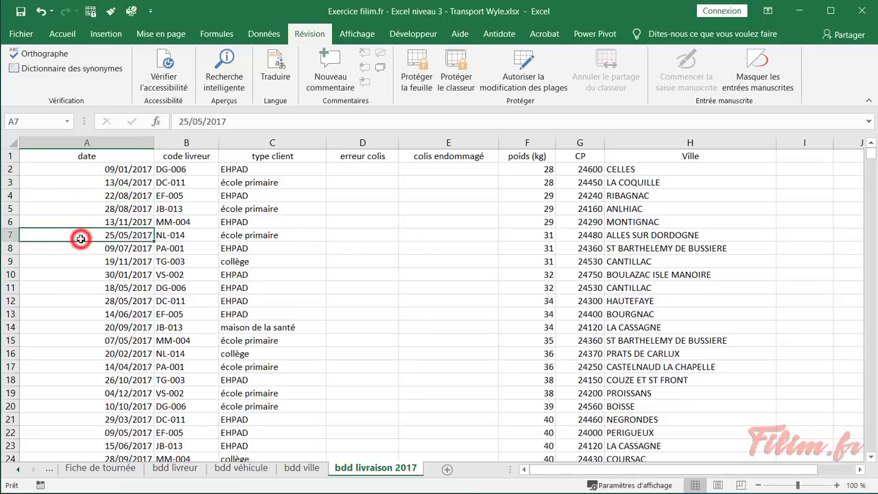
click(188, 225)
click(265, 245)
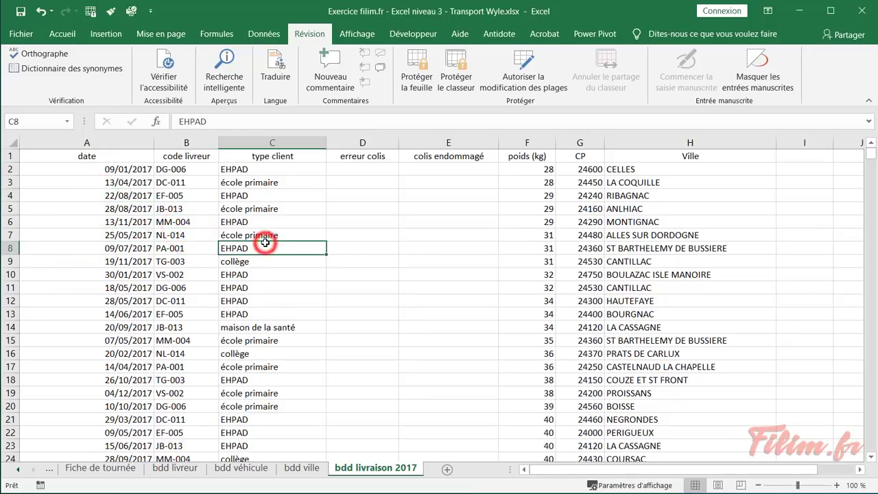
click(362, 234)
mouse_move(870, 164)
mouse_down()
mouse_move(868, 295)
mouse_move(856, 295)
mouse_move(874, 152)
mouse_up()
click(449, 250)
click(525, 191)
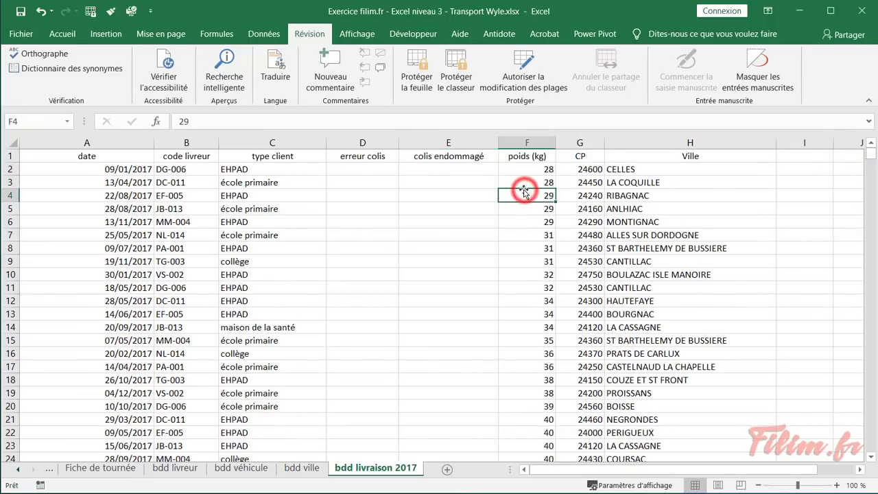
click(577, 184)
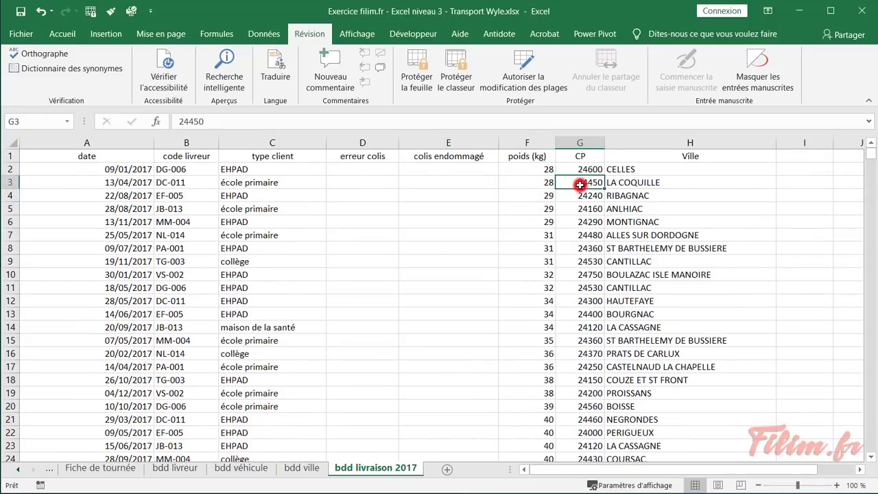
click(681, 194)
drag(700, 472, 581, 475)
click(591, 273)
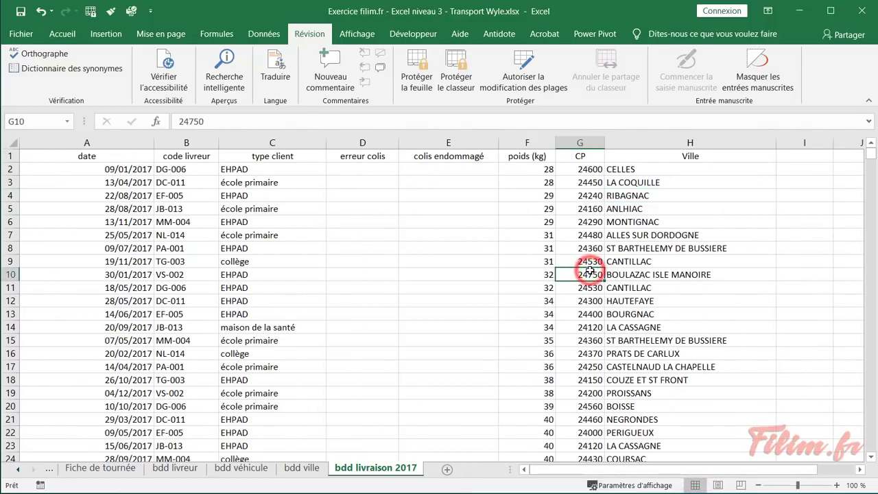
double_click(590, 272)
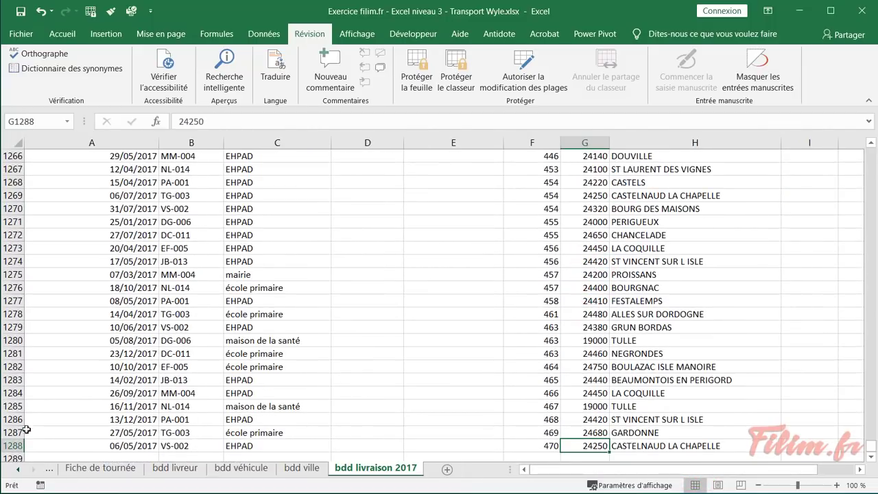
click(79, 447)
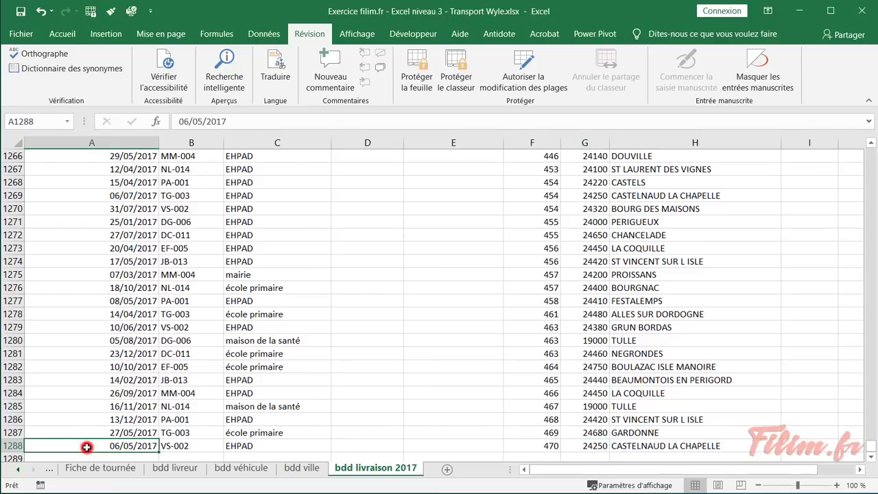
scroll(87, 448, down, 1)
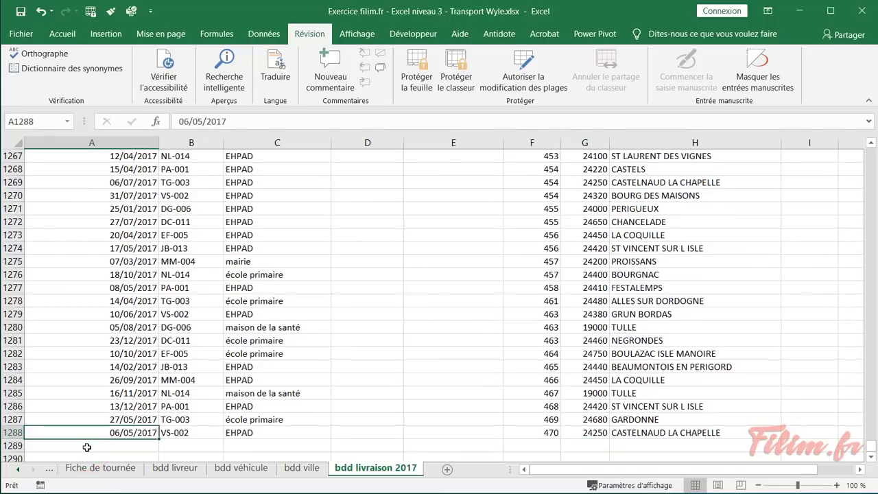
key(ctrl+Up)
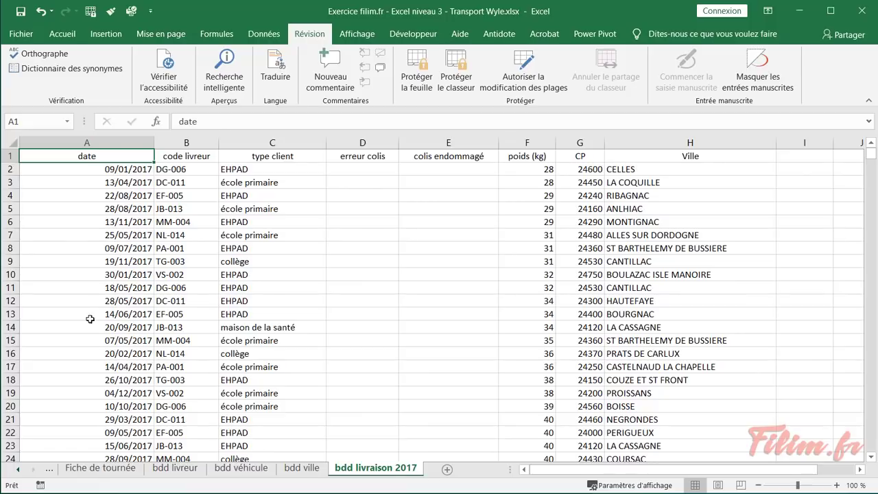
click(118, 264)
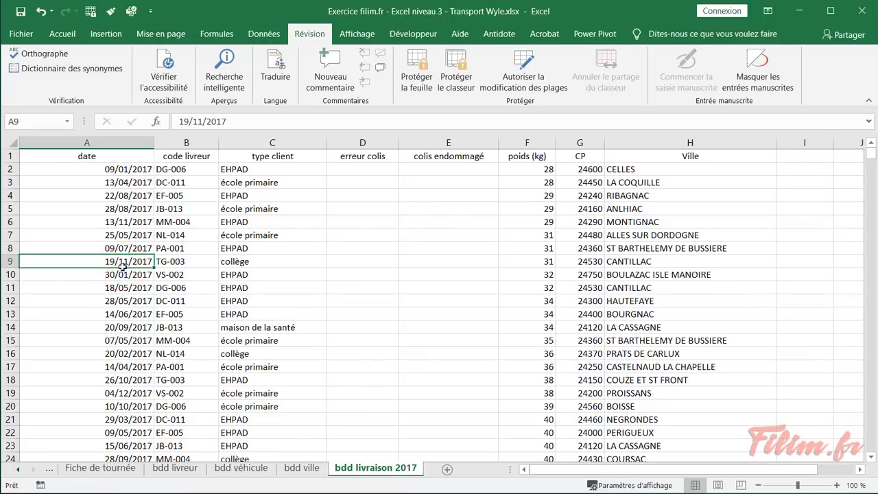
key(ctrl+Down)
key(ctrl+Up)
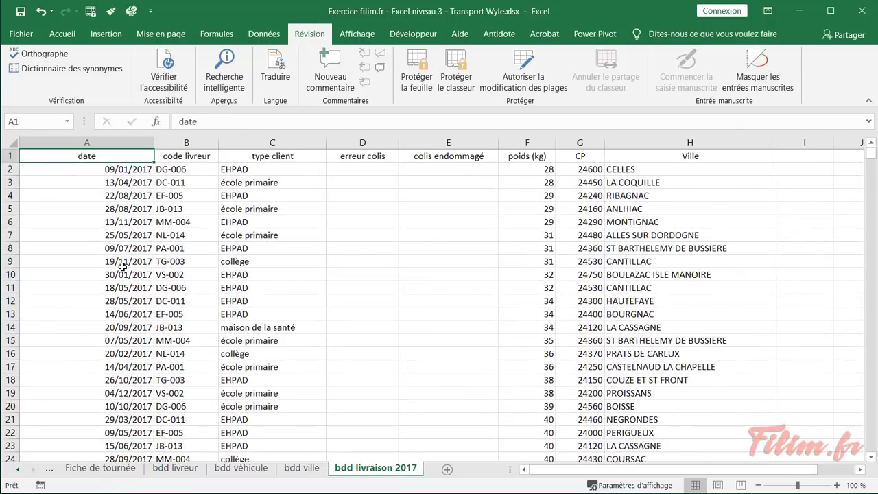
click(127, 207)
click(62, 33)
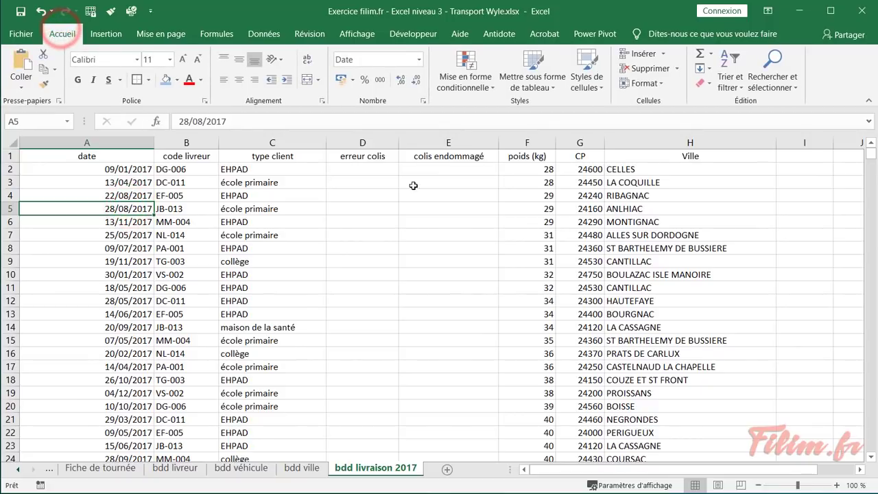
Format A1:H1288 as a green medium-style table with headers, then add a new sheet
click(524, 88)
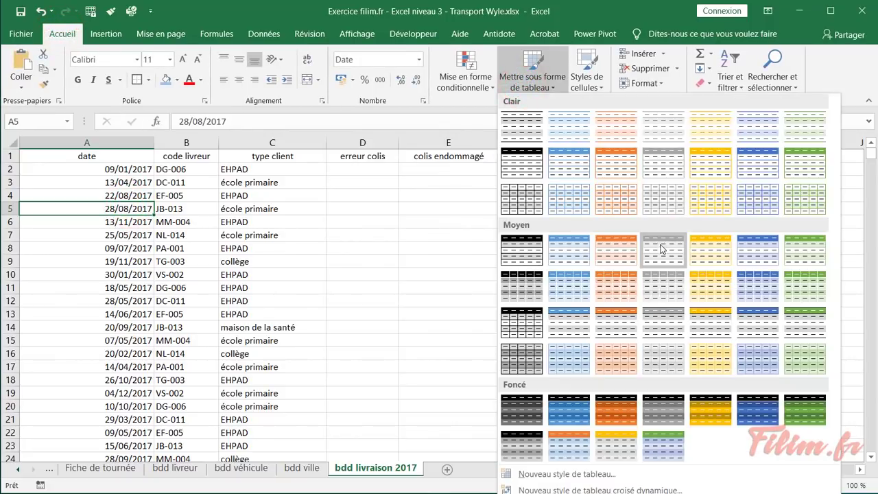
click(798, 254)
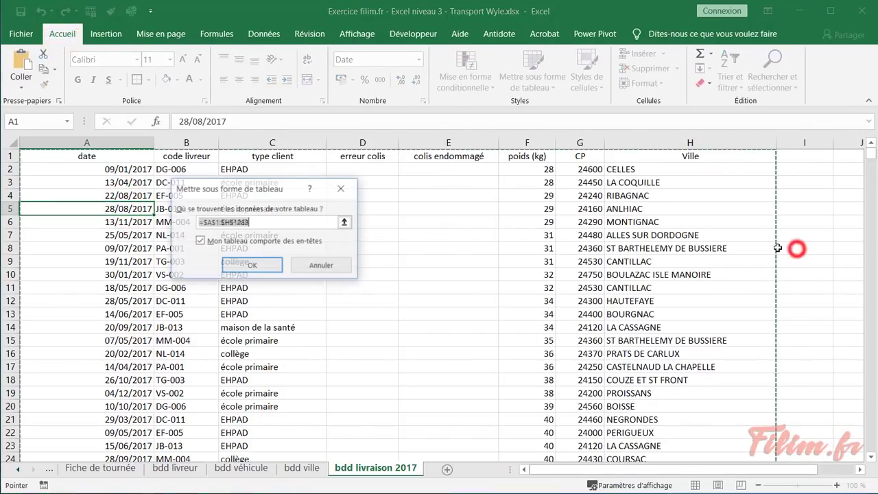
click(272, 270)
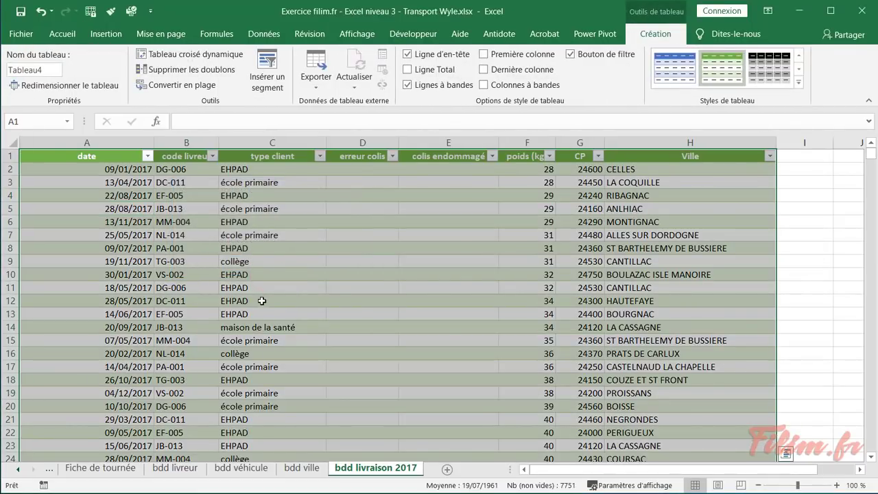
click(450, 472)
Name the new sheet 'tabl de bord'
double_click(443, 471)
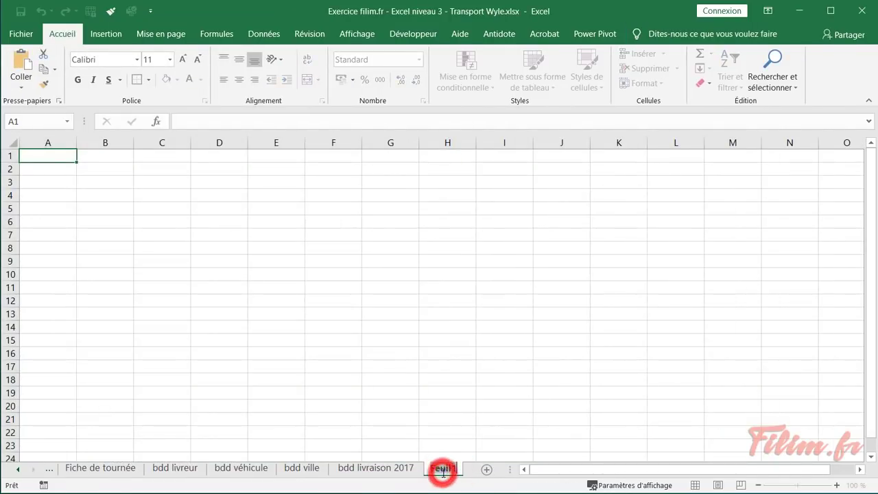
text(t)
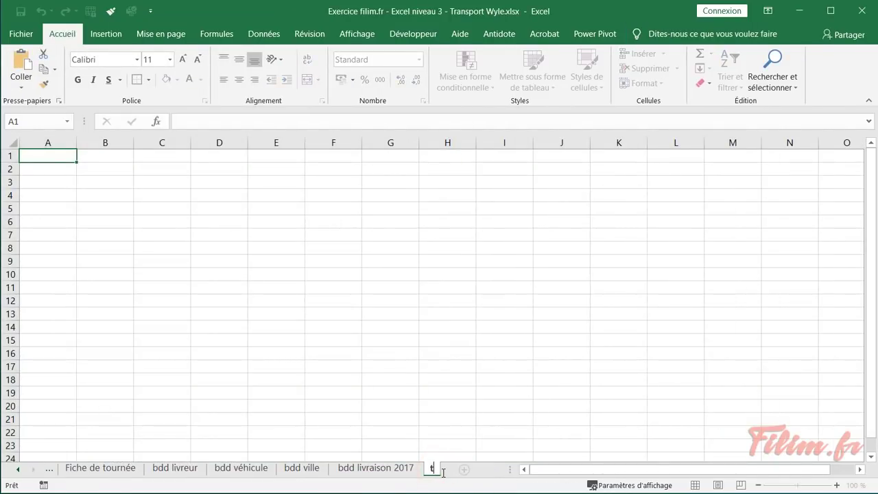
text(abl de bord)
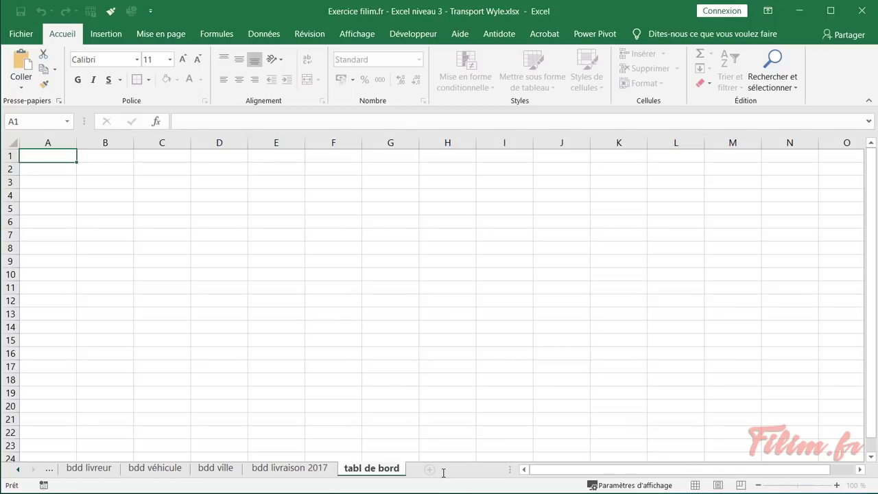
key(Return)
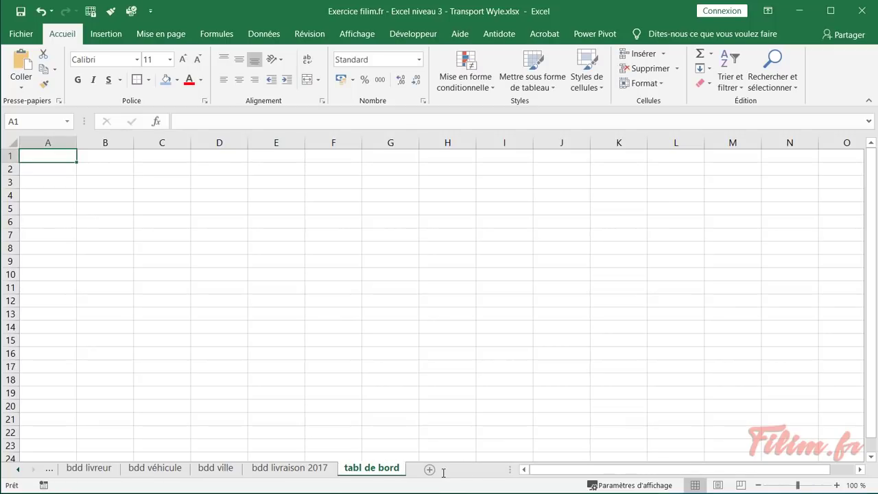
Review the Fiche de tournée, exemples and consigne sheets for the exercise instructions
click(17, 469)
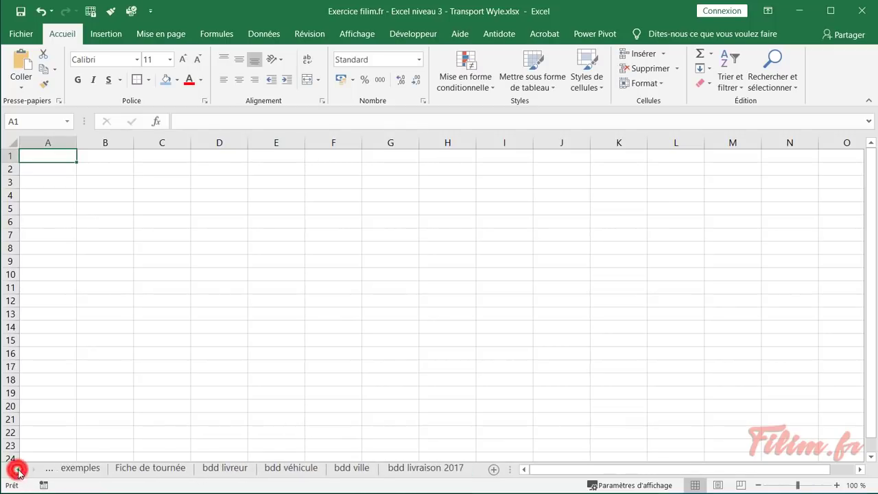
click(141, 474)
click(92, 474)
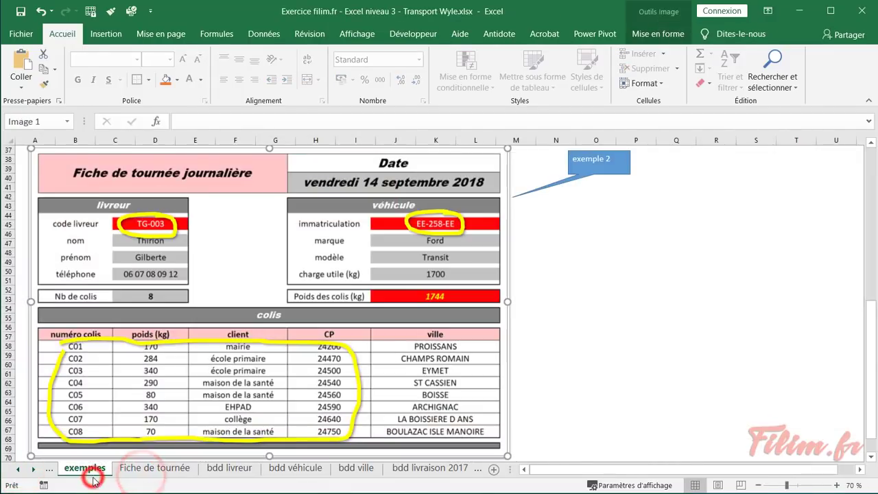
click(17, 469)
click(65, 470)
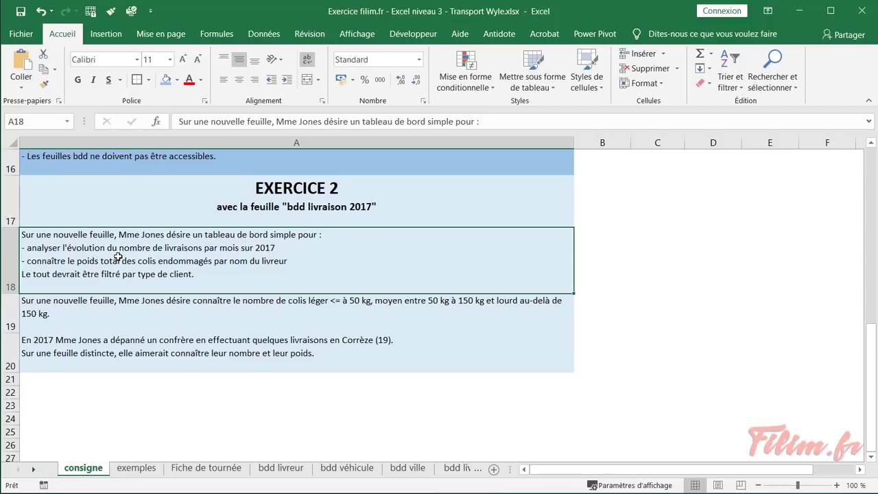
click(457, 468)
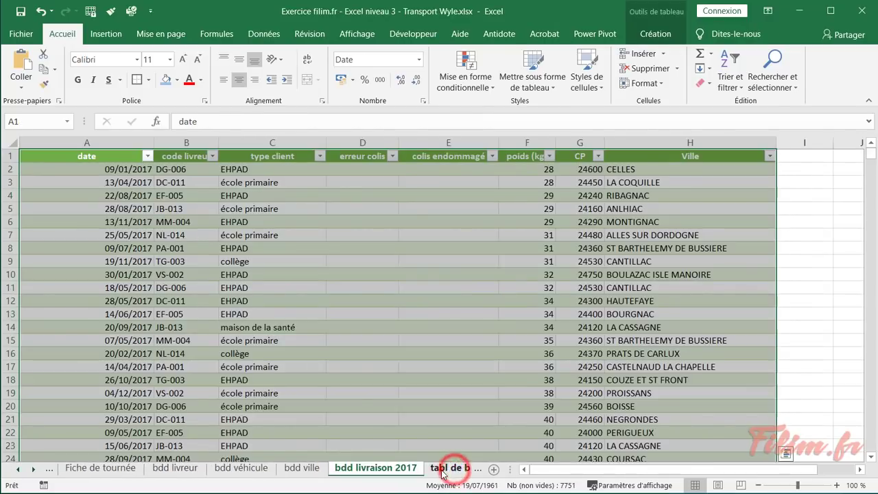
click(443, 469)
Return to the bdd livraison 2017 sheet and select a cell inside the delivery table
click(307, 470)
click(285, 263)
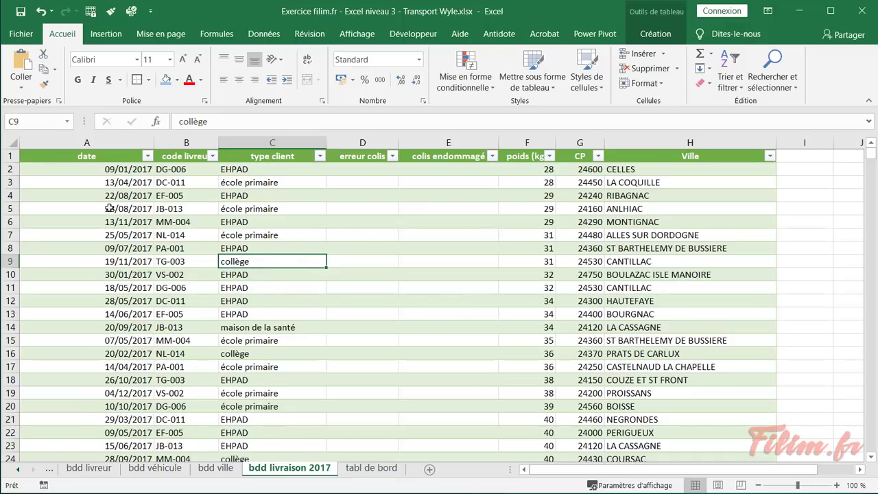
click(73, 195)
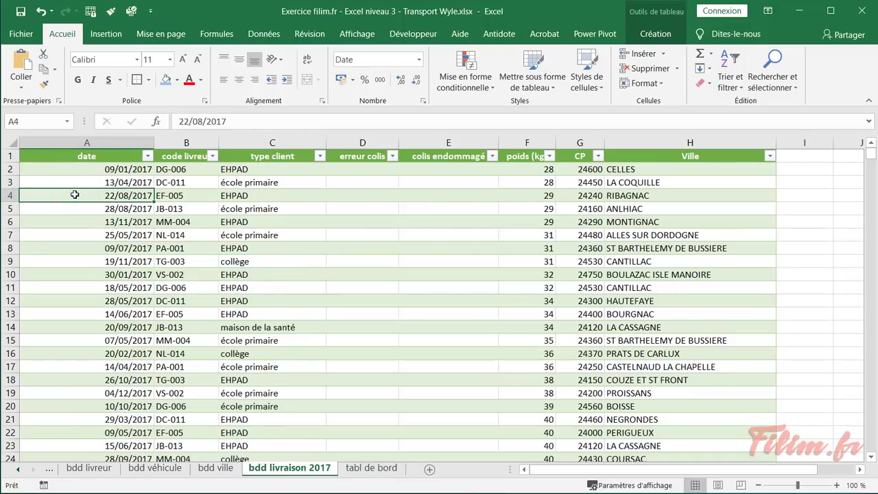
click(287, 261)
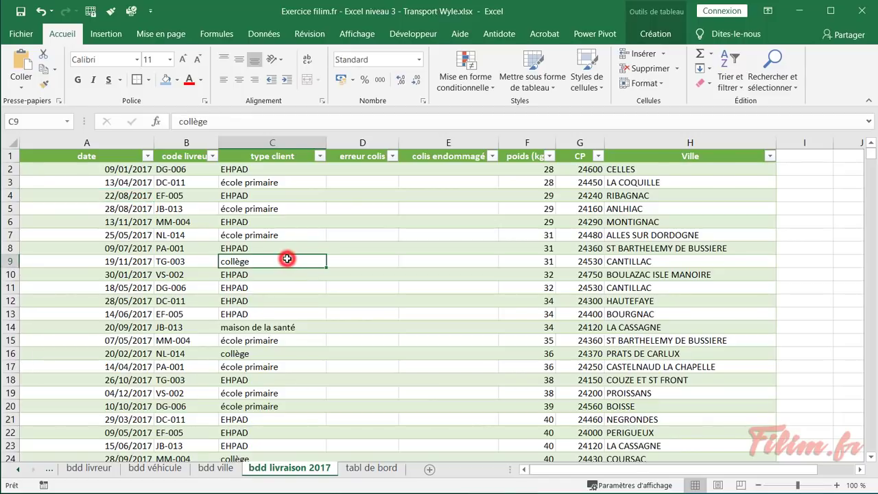
click(103, 36)
Create a pivot table from Tableau4, placed on the existing tabl de bord sheet at cell A4
click(31, 63)
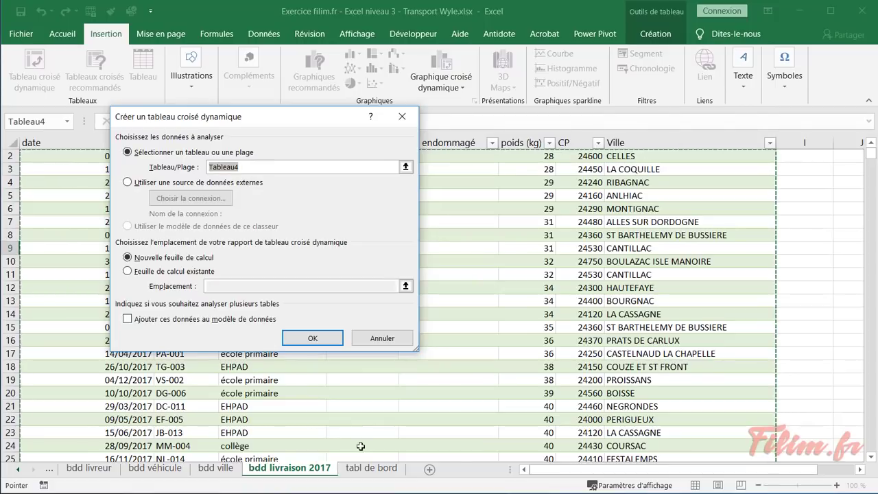
click(147, 271)
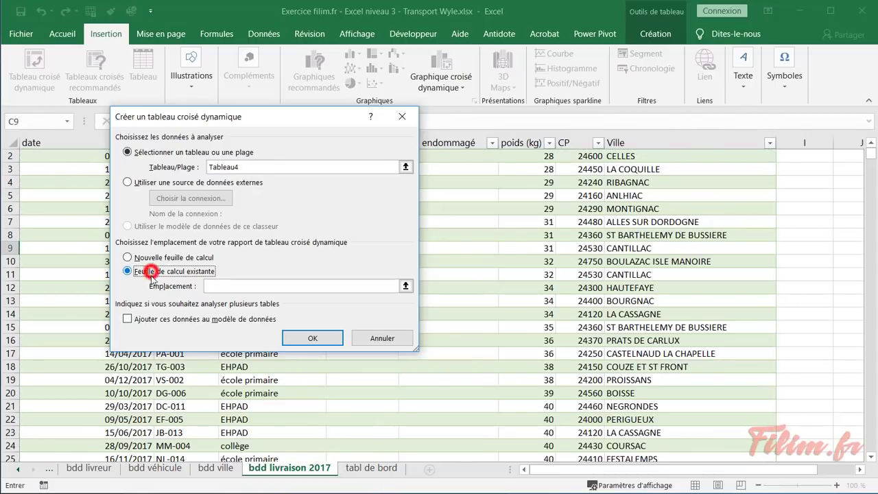
click(226, 285)
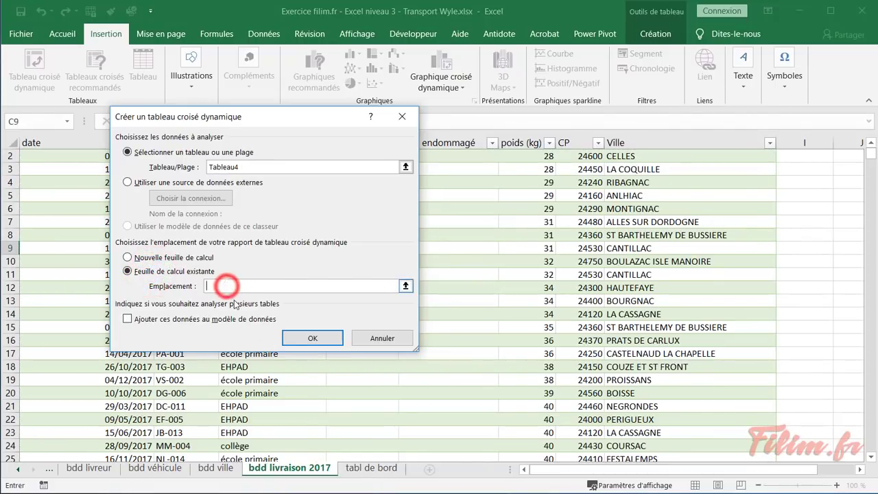
click(360, 467)
drag(148, 118, 269, 175)
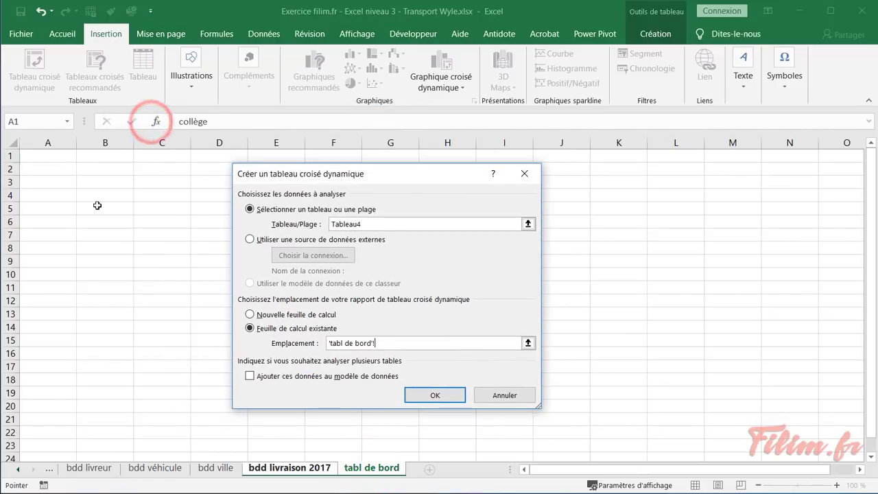
click(64, 199)
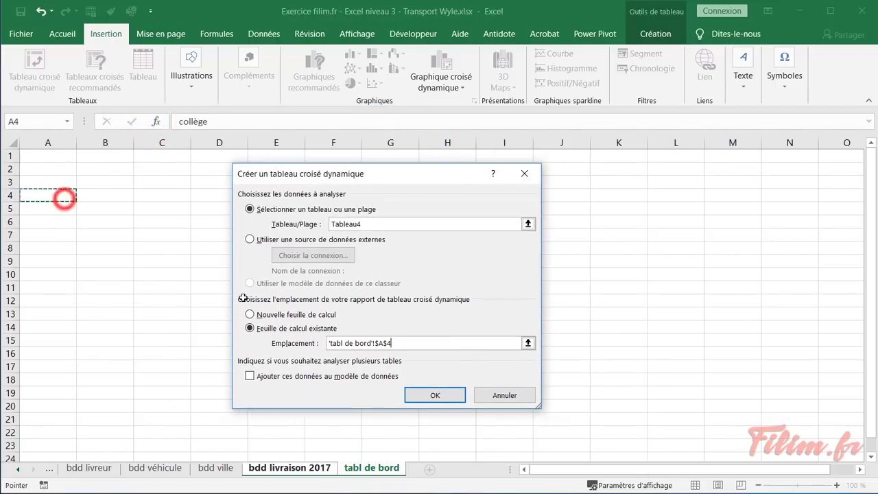
click(438, 397)
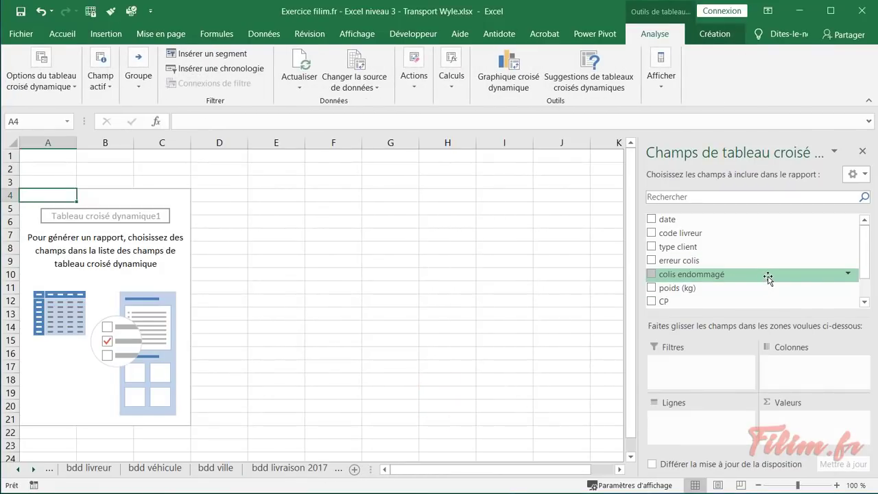
Add the delivery date field to the pivot table rows, where it appears grouped by month
scroll(757, 261, down, 2)
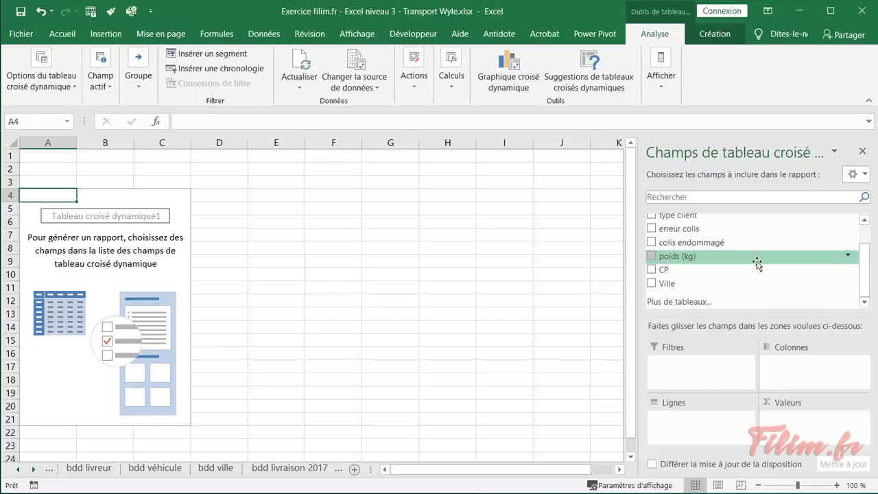
scroll(757, 261, up, 2)
drag(689, 219, 703, 432)
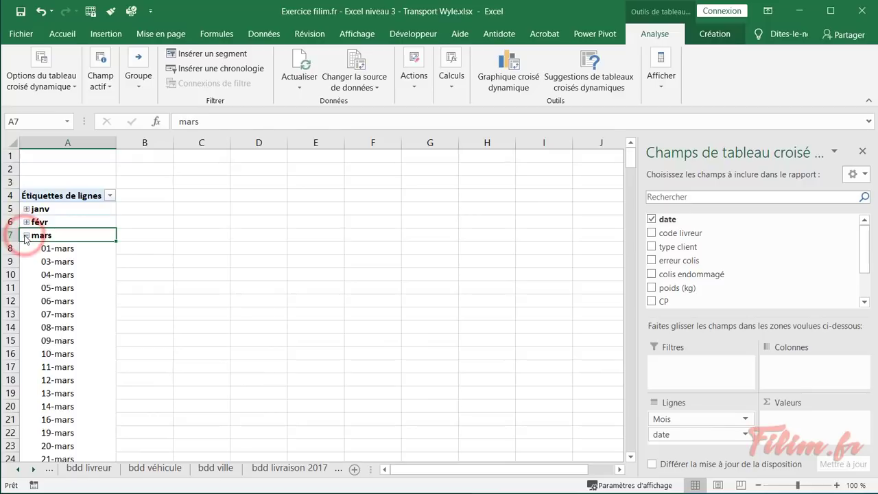
click(25, 236)
click(26, 248)
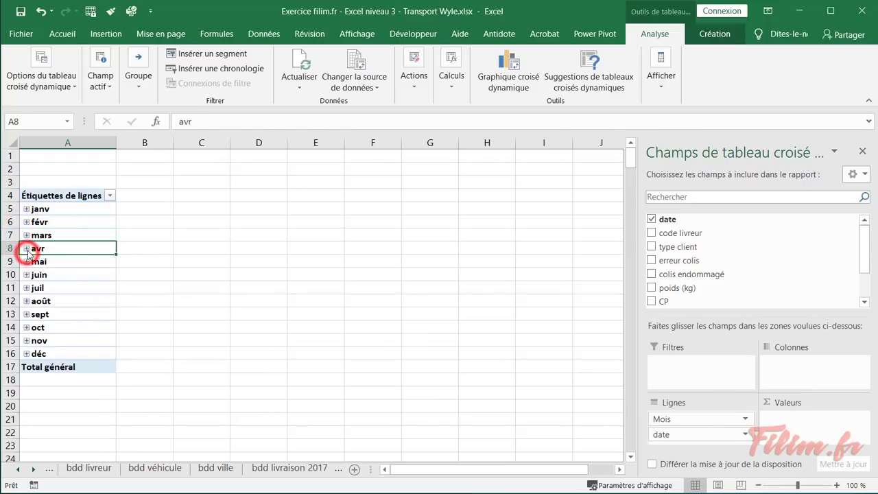
click(25, 249)
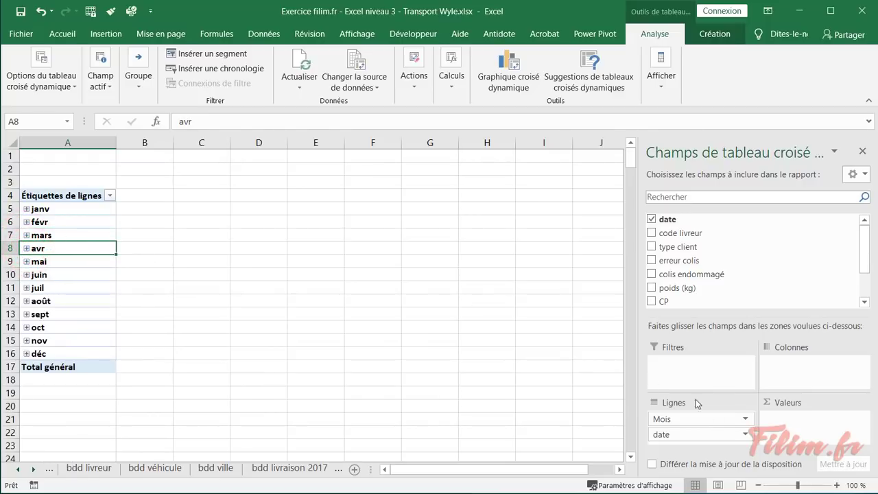
mouse_move(780, 317)
mouse_down()
mouse_move(780, 265)
mouse_move(781, 302)
mouse_up()
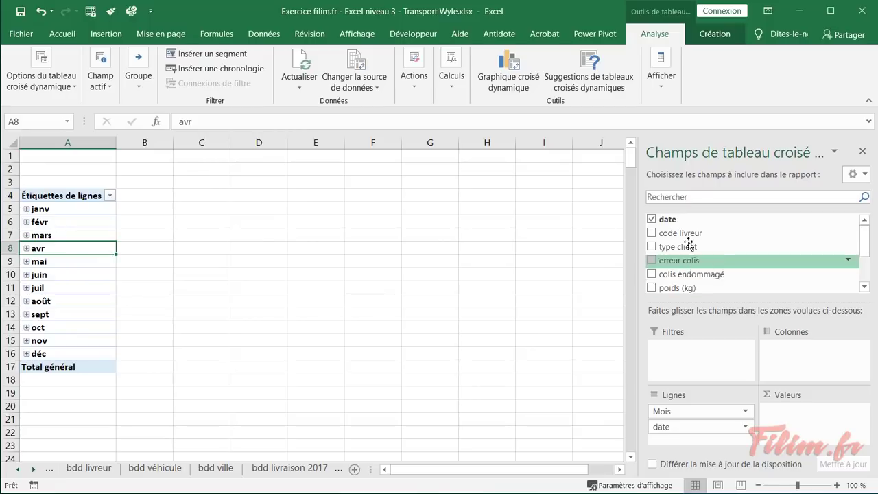
drag(683, 223, 700, 424)
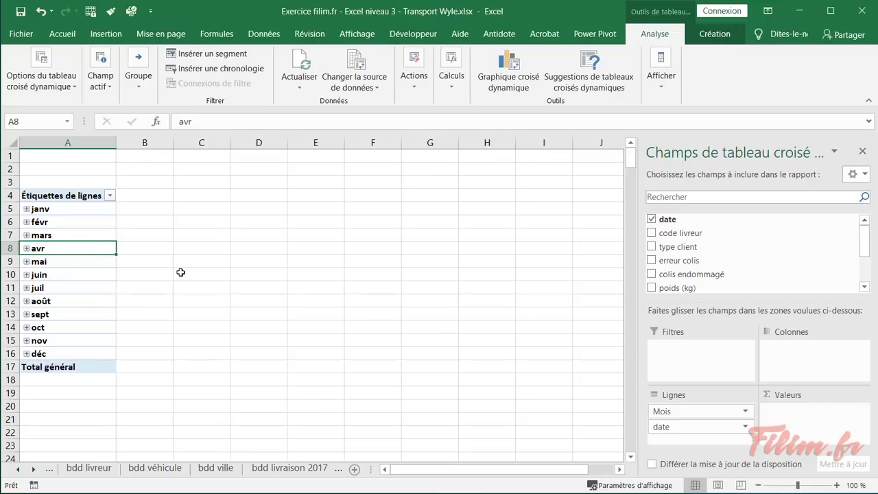
Ungroup the dates, then regroup them by month
right_click(75, 234)
click(118, 384)
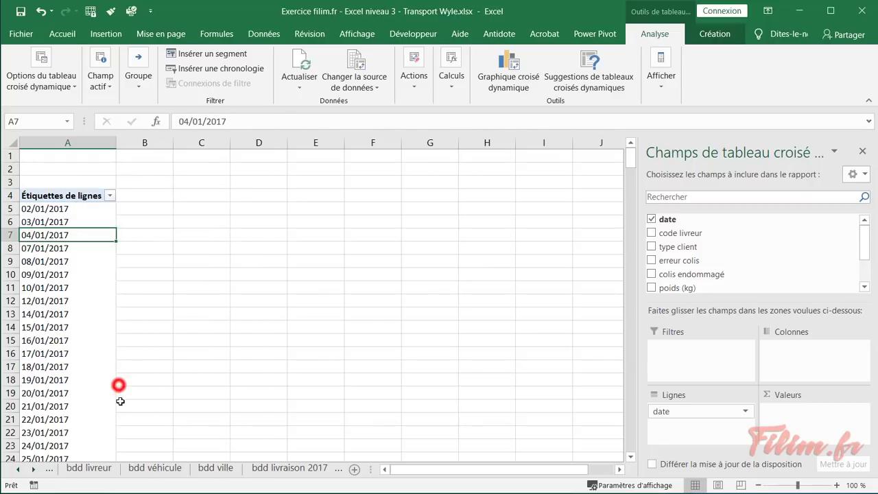
click(72, 261)
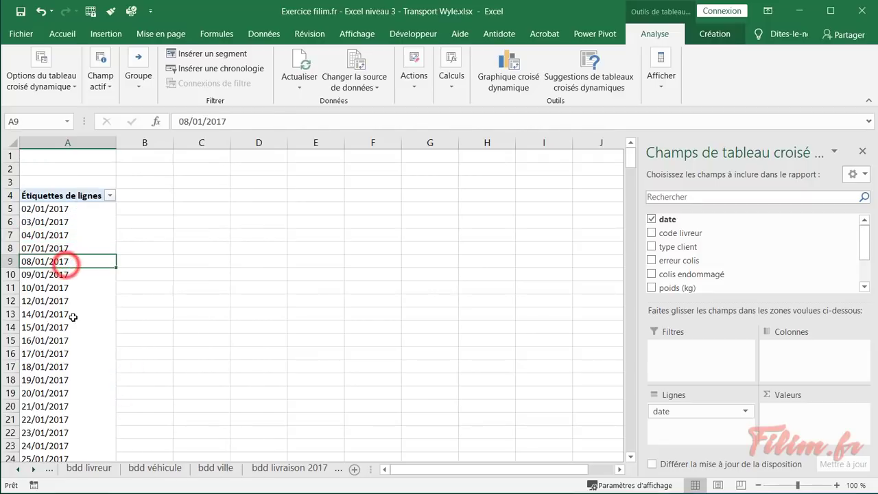
right_click(75, 235)
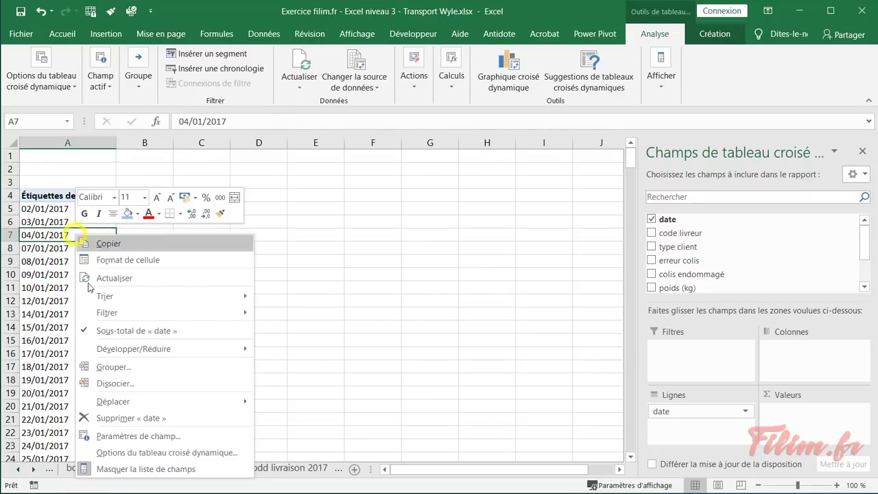
click(105, 371)
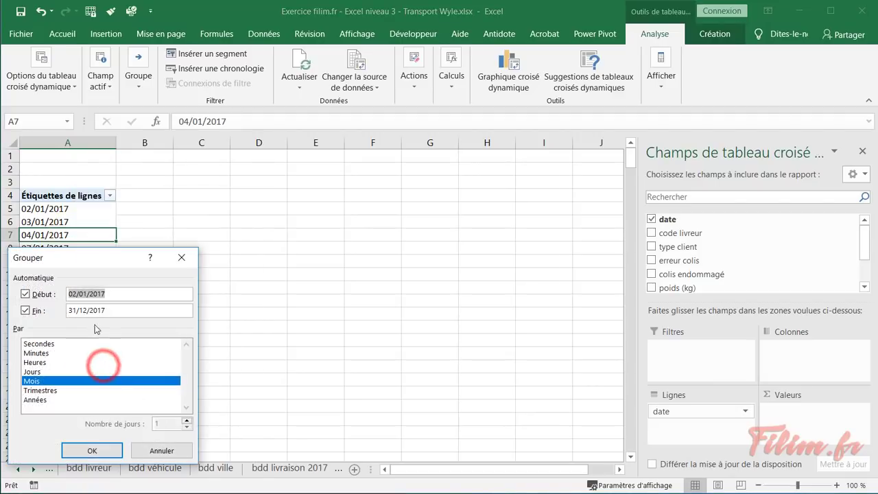
drag(77, 259, 240, 218)
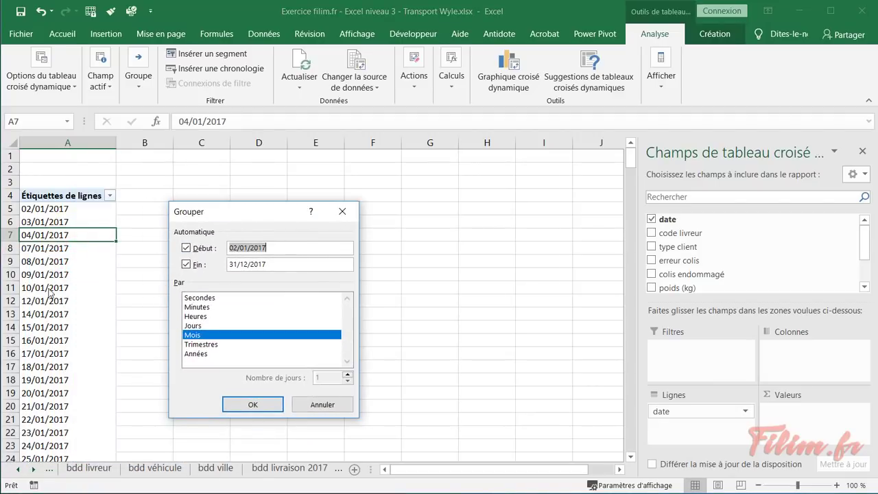
click(233, 406)
Regroup the dates by month and day, then collapse the days under janv through mai
click(57, 252)
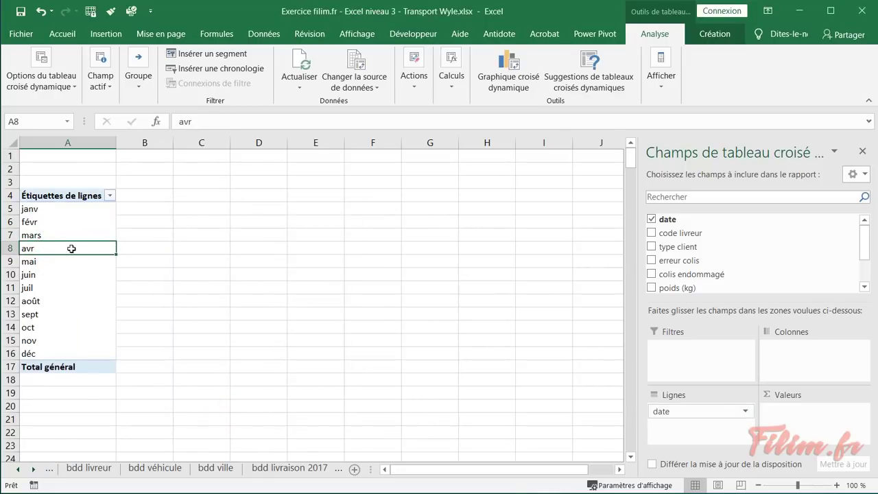
right_click(71, 249)
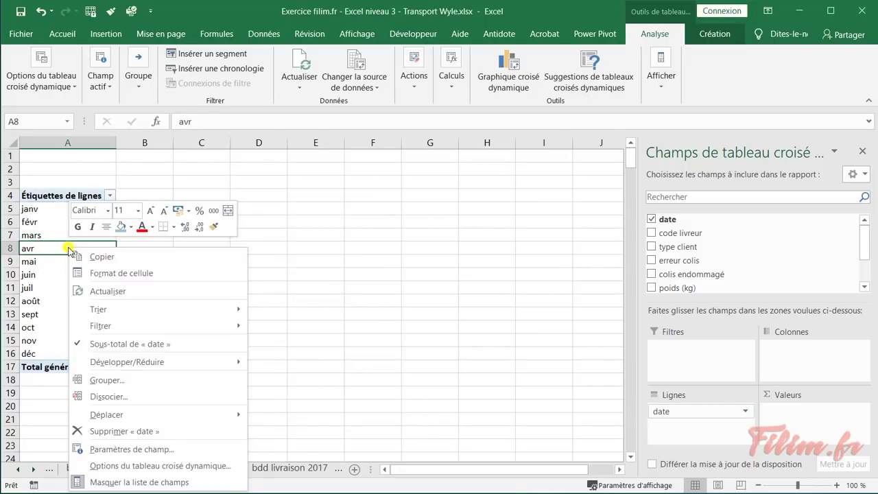
click(133, 380)
click(84, 385)
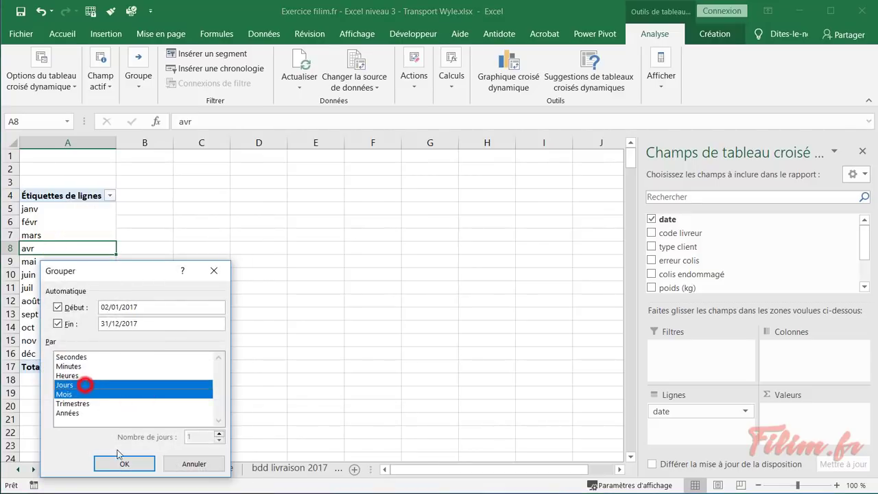
click(119, 462)
click(26, 209)
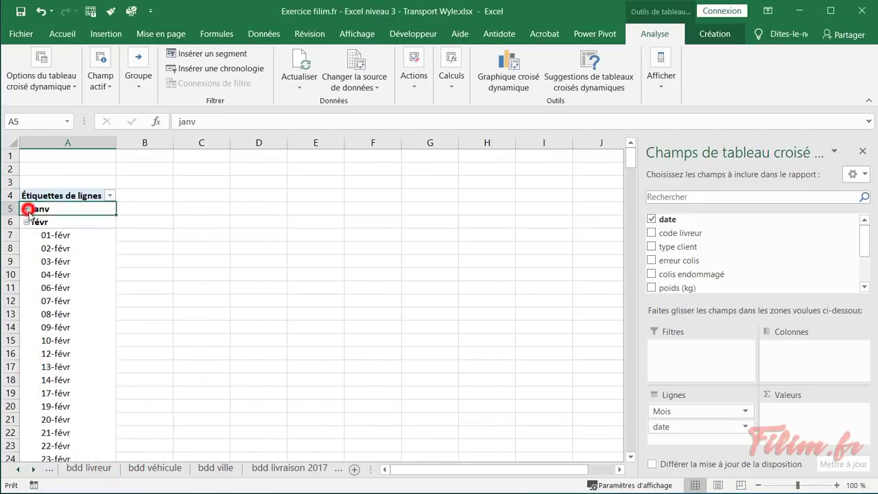
click(27, 222)
click(26, 235)
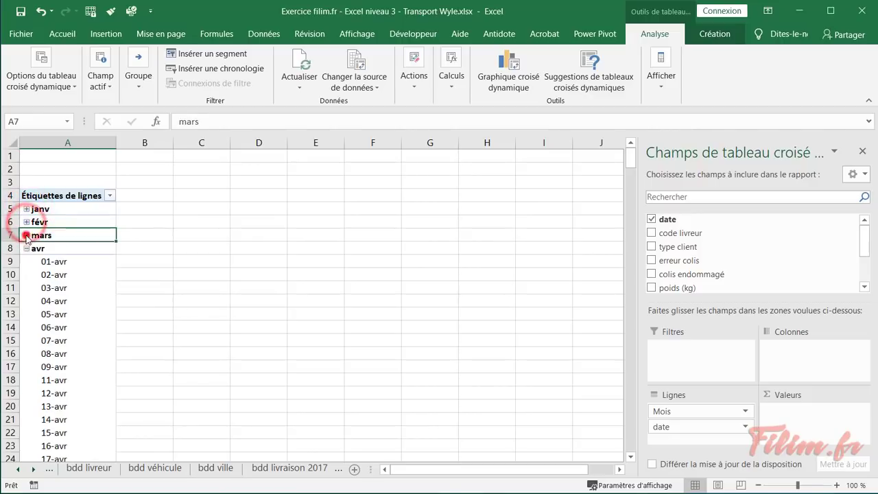
click(26, 248)
click(26, 262)
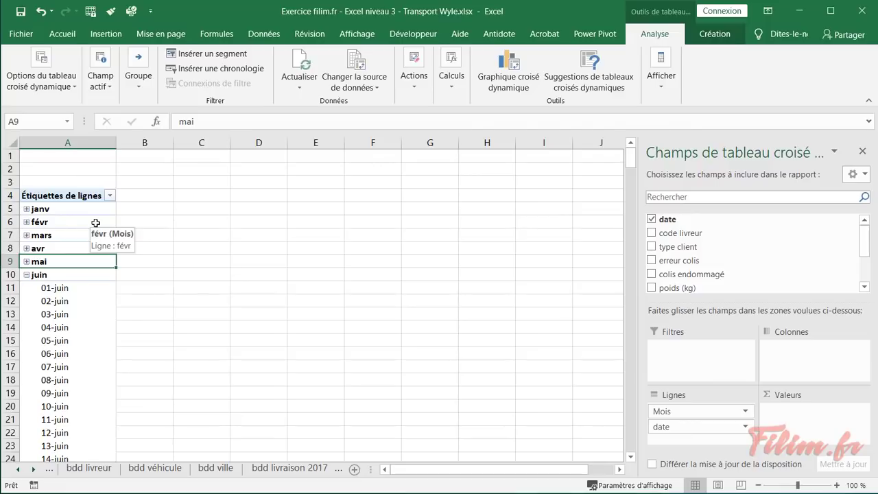
Deselect Jours so the dates are grouped by Mois only, janv to déc
right_click(69, 220)
click(116, 355)
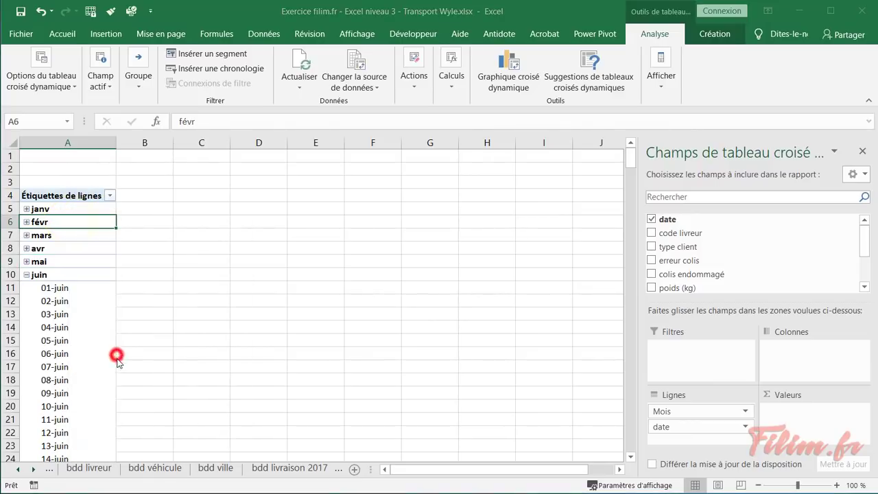
click(80, 361)
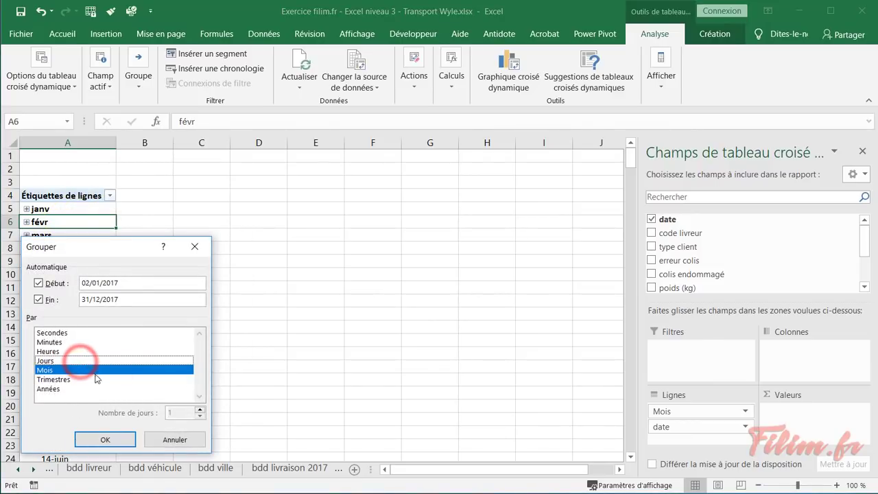
click(109, 439)
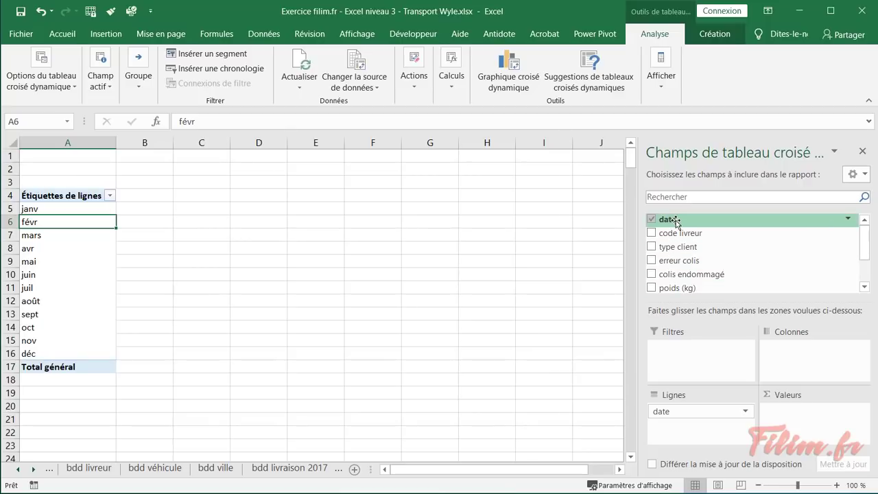
Add the date field to Valeurs to count deliveries per month
drag(676, 221, 796, 420)
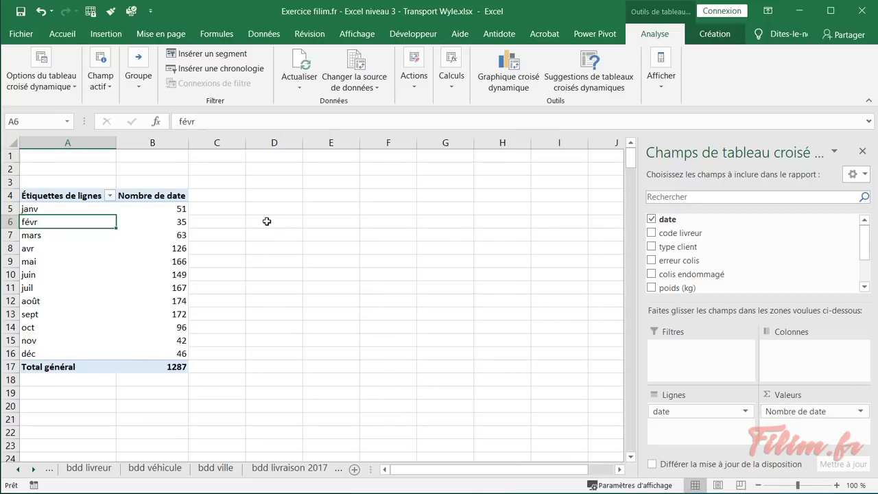
click(150, 232)
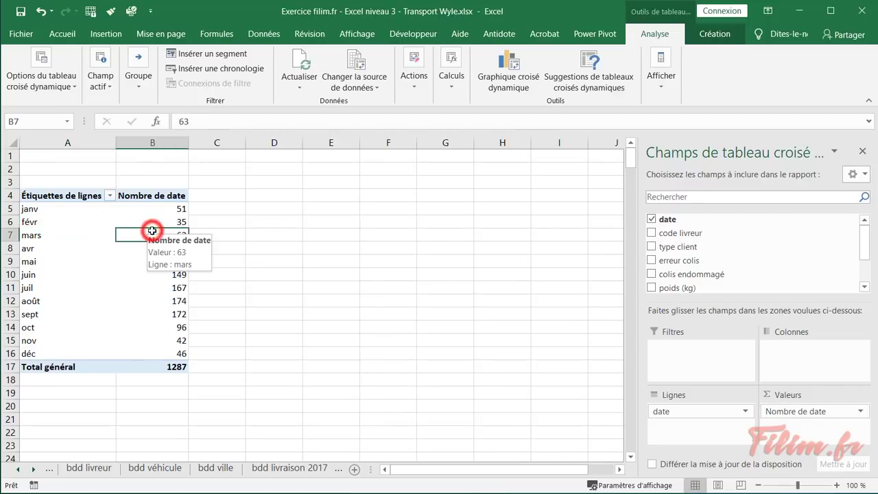
click(79, 251)
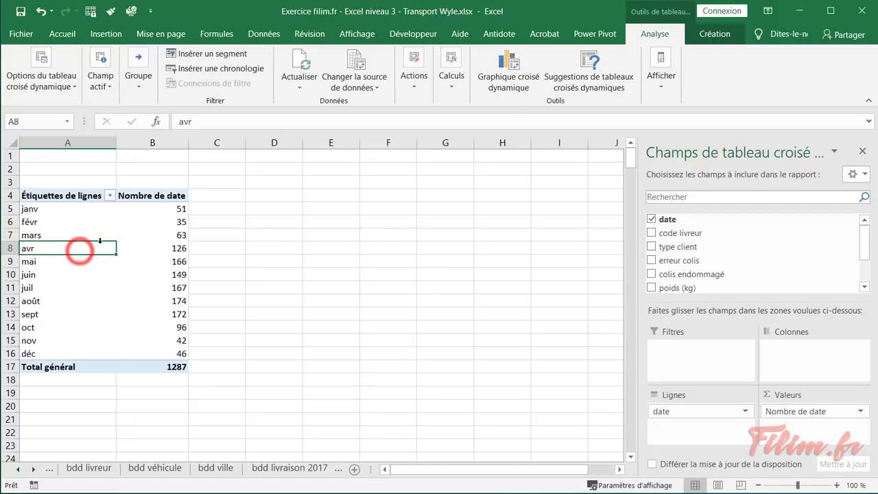
Insert a basic Aire pivot chart of the monthly delivery counts
click(500, 67)
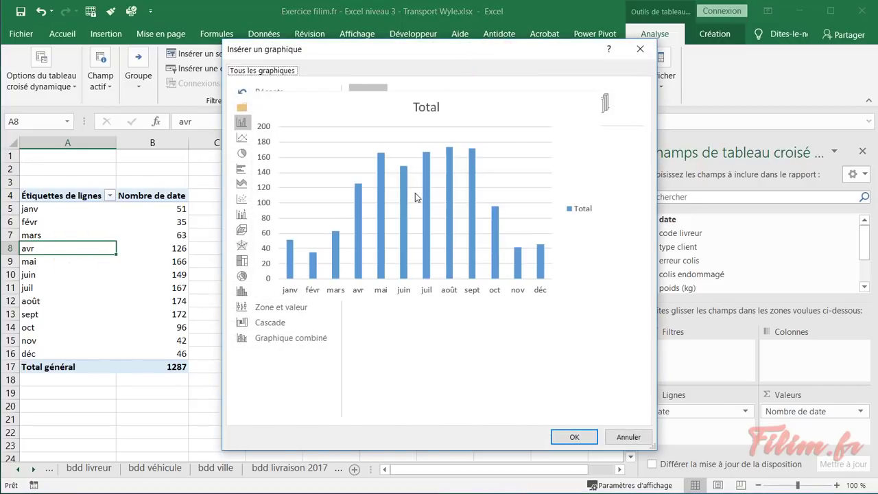
mouse_move(433, 222)
click(253, 136)
mouse_move(442, 203)
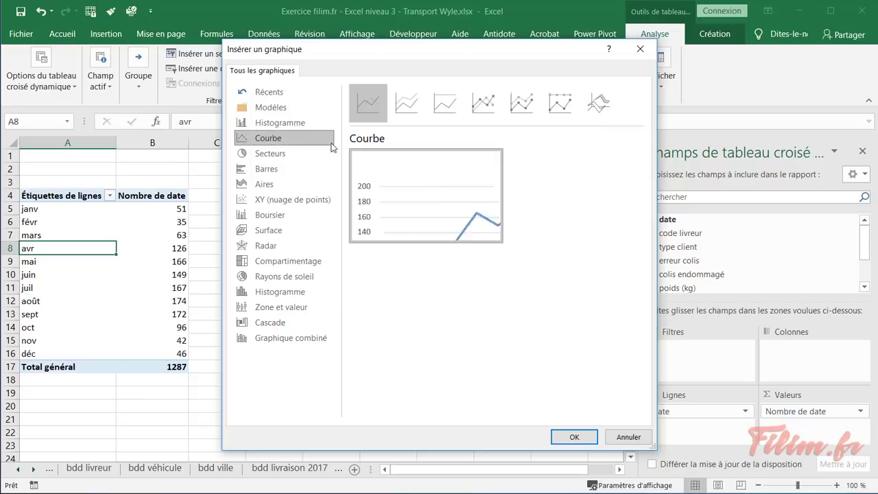
click(270, 184)
mouse_move(381, 194)
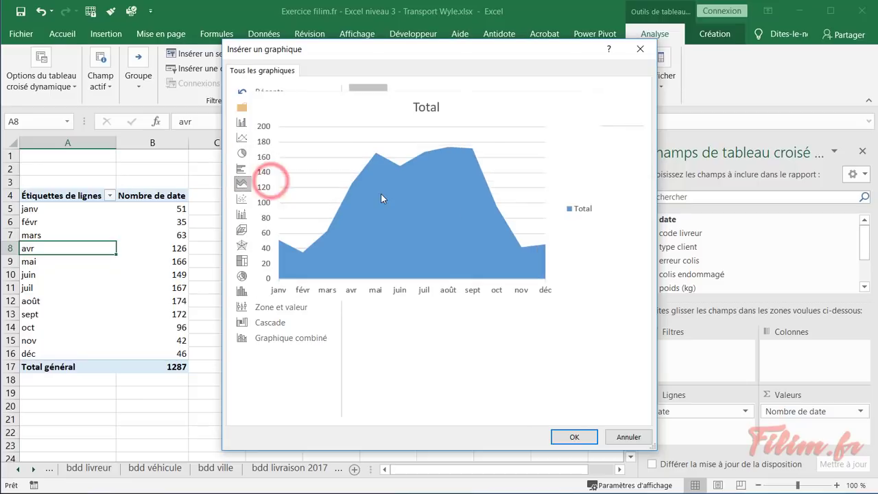
click(407, 241)
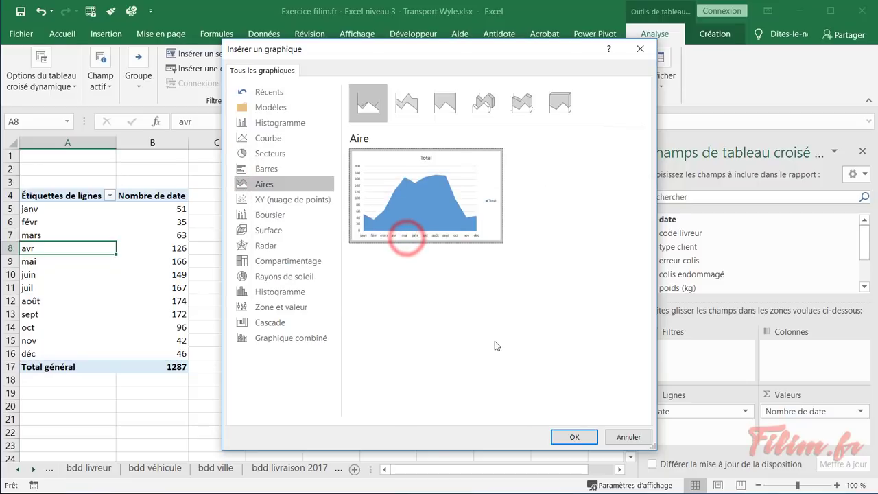
click(558, 439)
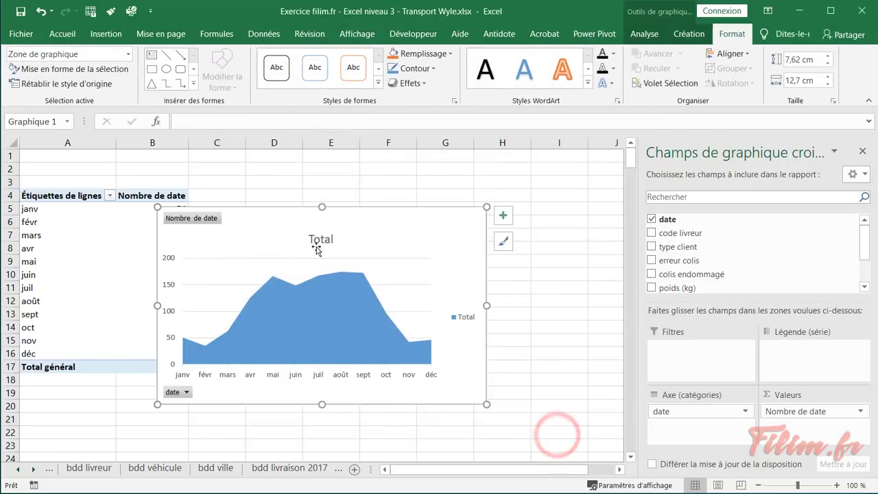
Move the chart beside the table, enlarge it, and title it 'Évolution du nb de livraison'
drag(249, 218, 312, 203)
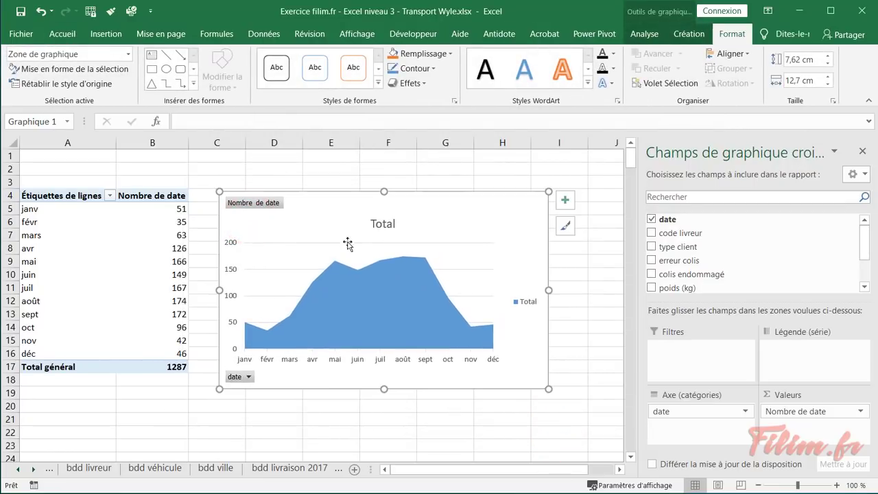
drag(549, 390, 574, 400)
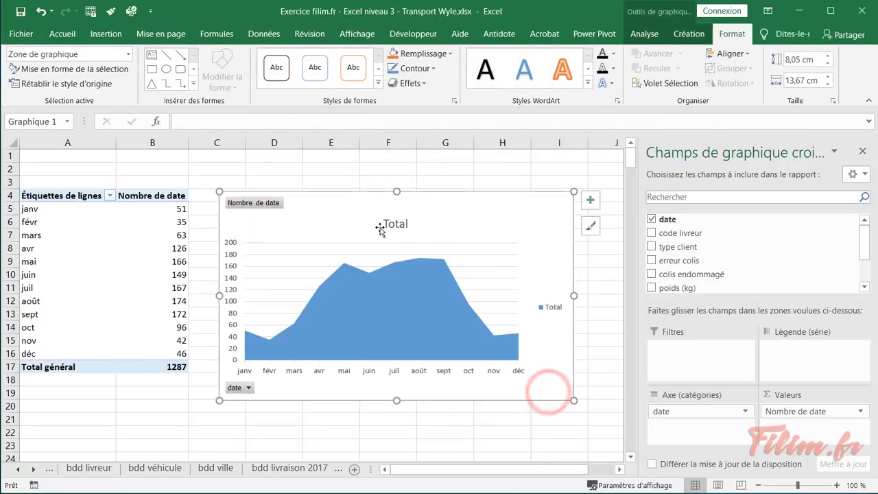
click(388, 224)
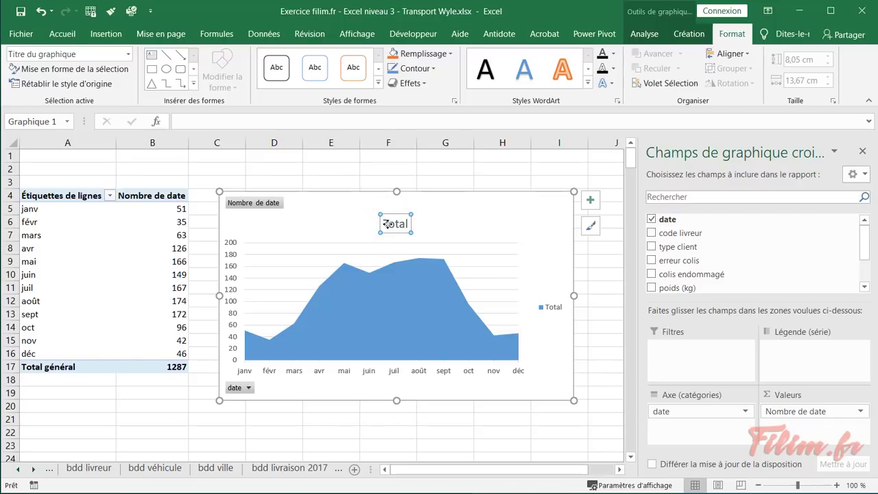
double_click(388, 224)
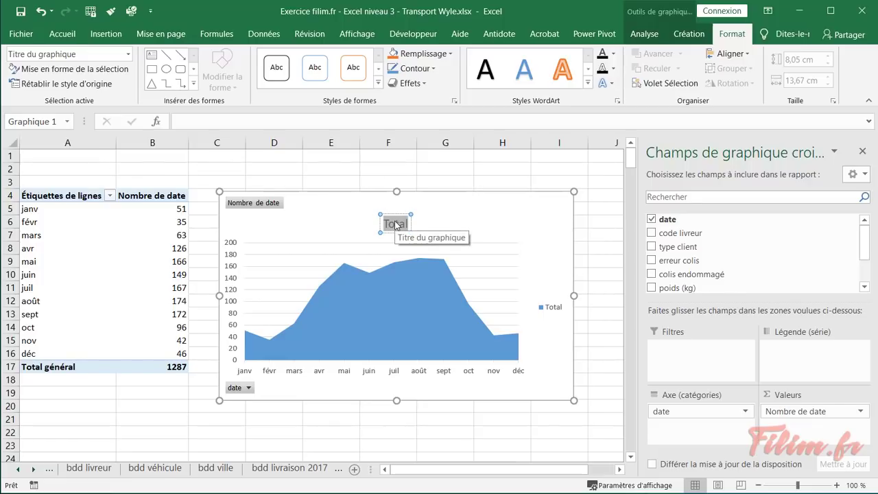
key(Delete)
text(Évolution des)
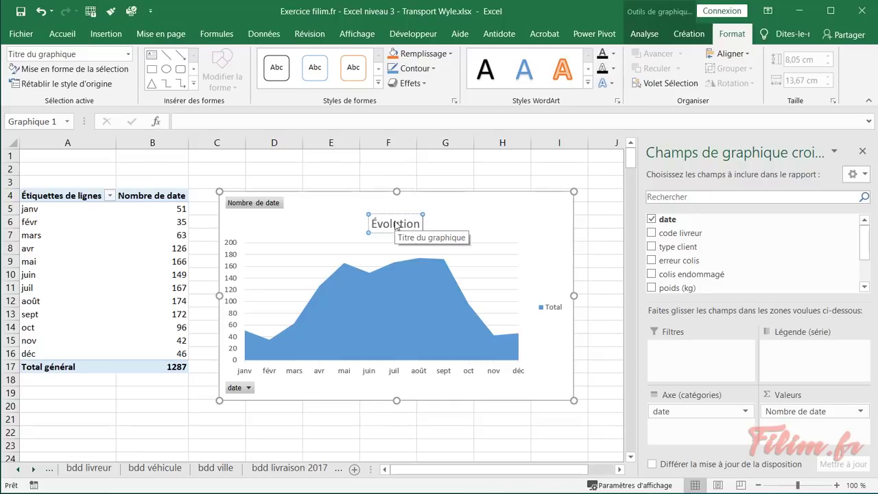
key(BackSpace)
key(BackSpace)
key(BackSpace)
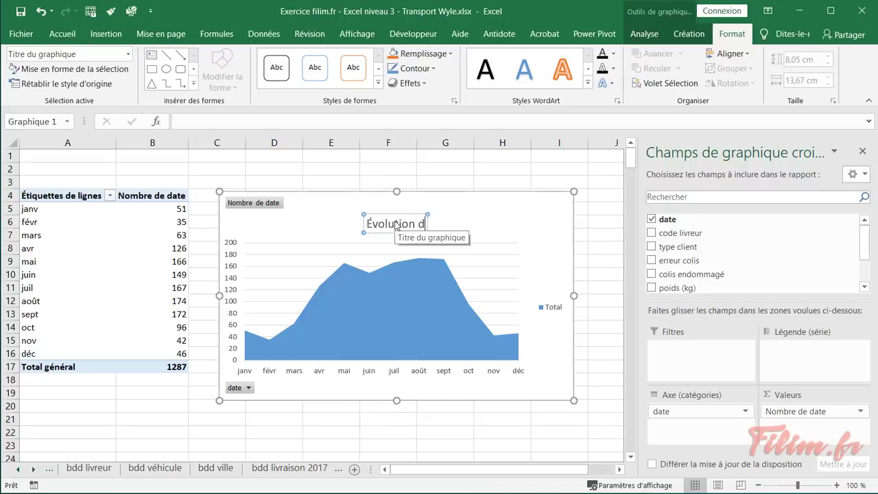
text(u nb de livra)
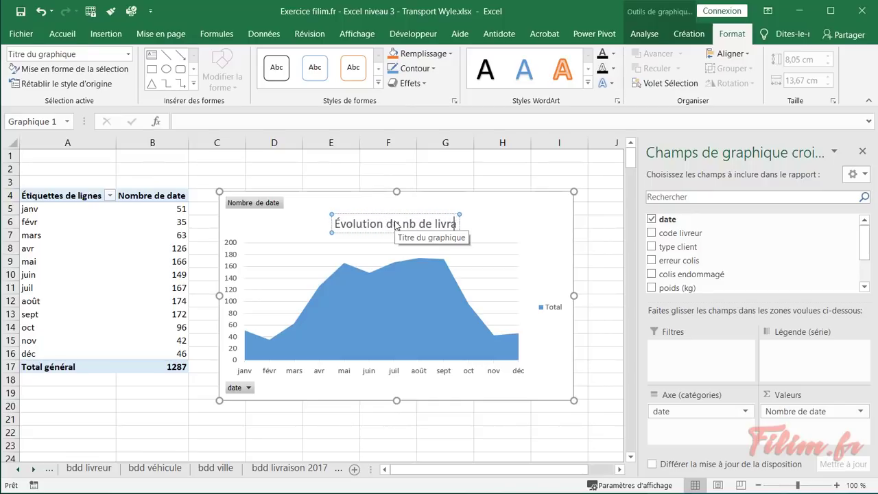
text(ison)
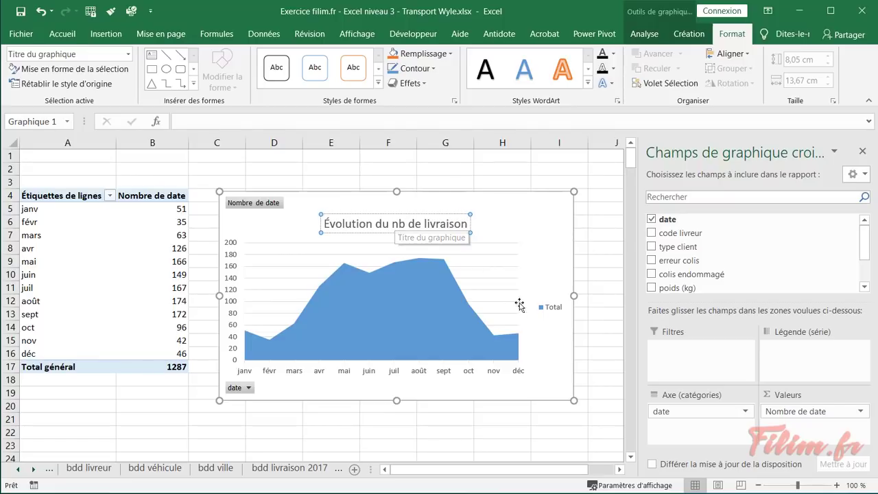
click(549, 306)
Delete the Total legend and nudge the chart slightly up and left
key(Delete)
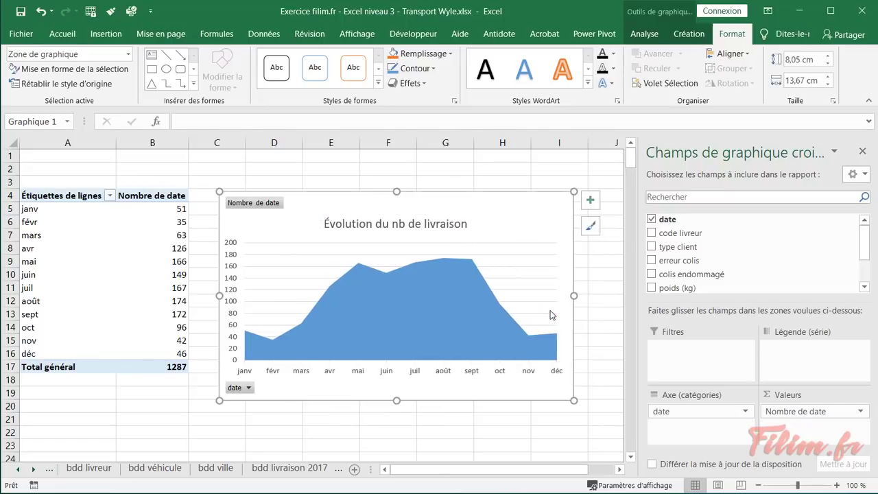
drag(464, 210, 454, 203)
click(374, 431)
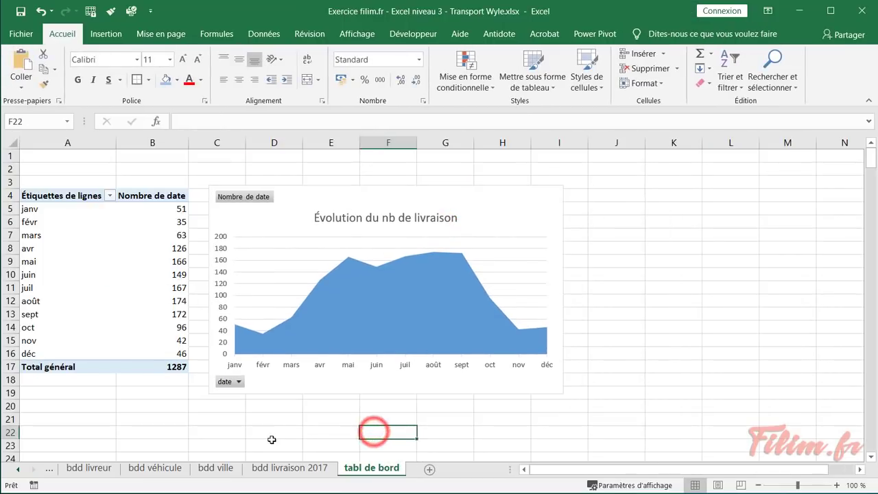
Scroll back to the first sheet tabs and show the consigne sheet's EXERCICE 2 instructions
click(19, 471)
click(20, 471)
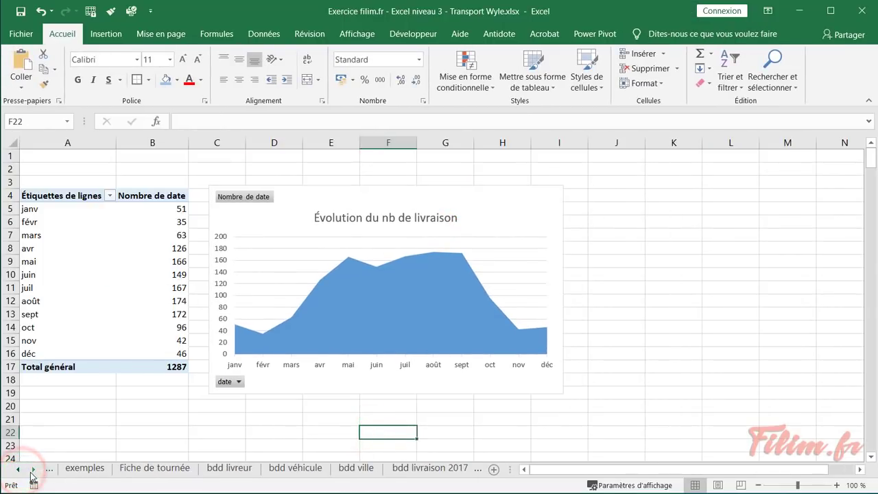
click(20, 471)
click(61, 474)
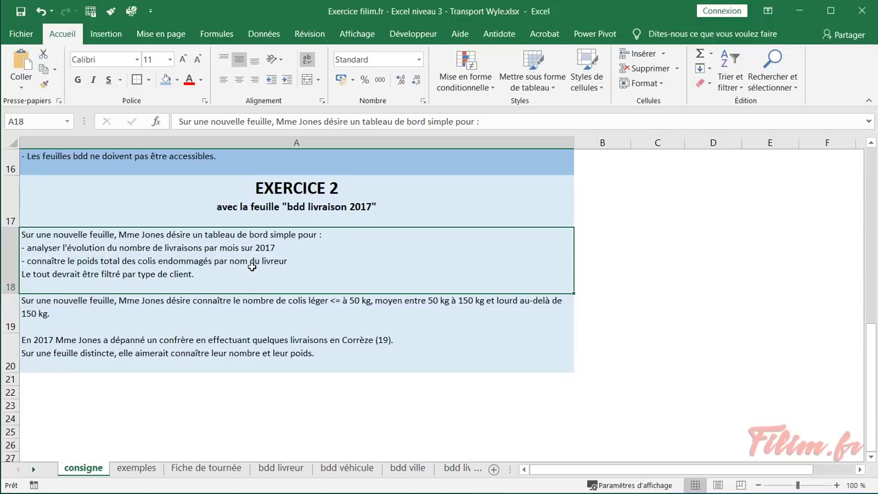
Open the bdd livraison 2017 sheet and scroll to the top of the delivery table
click(34, 471)
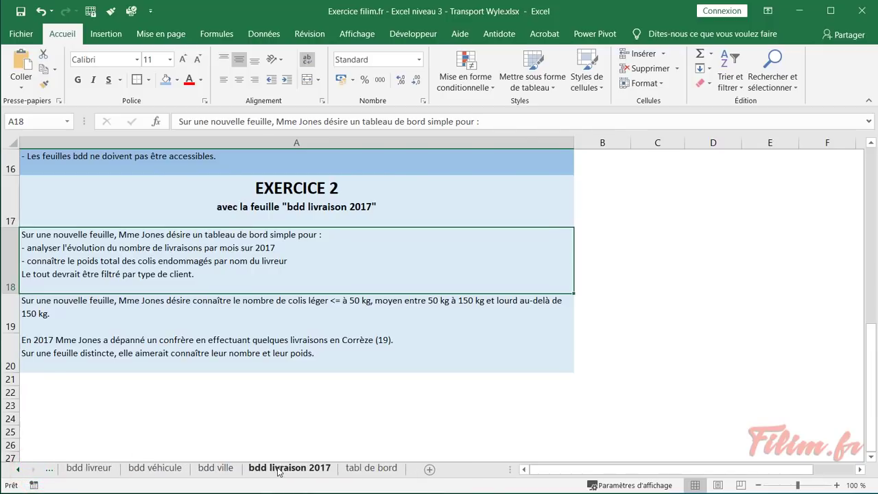
click(278, 469)
click(195, 200)
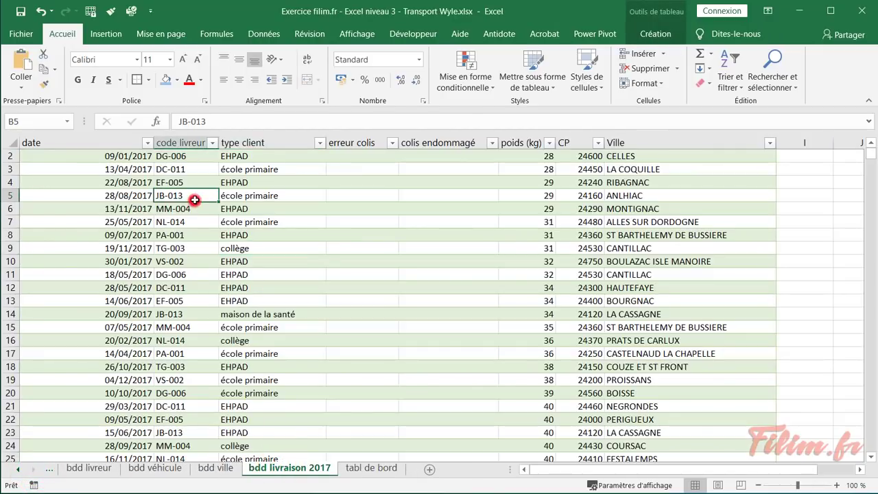
scroll(197, 236, up, 1)
click(191, 182)
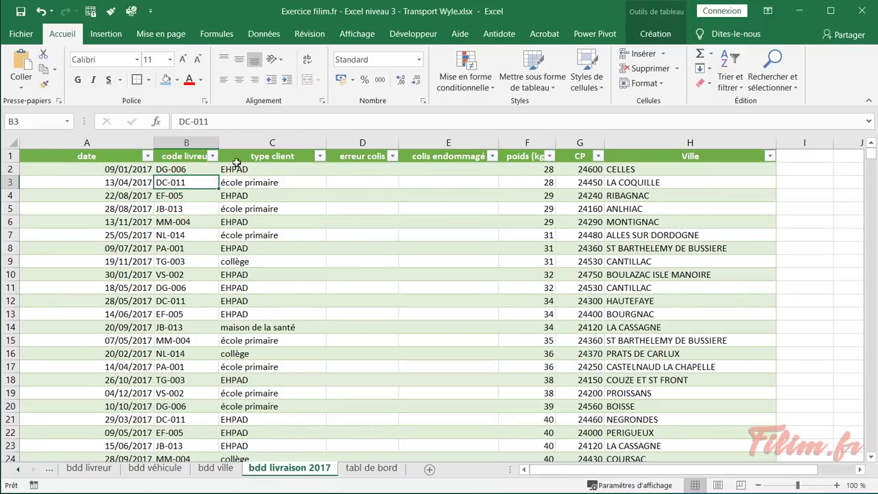
right_click(236, 159)
Insert a column before type client and name it 'nom livreur'
click(290, 232)
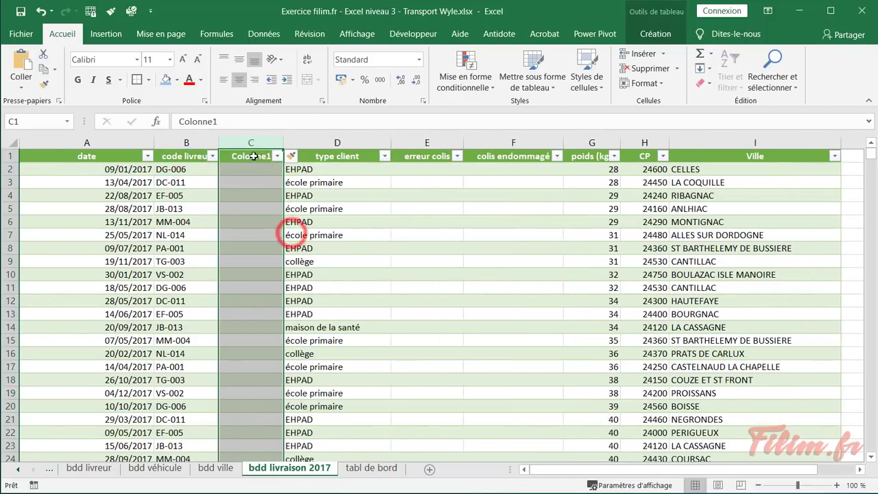
click(253, 156)
text(nom livreur)
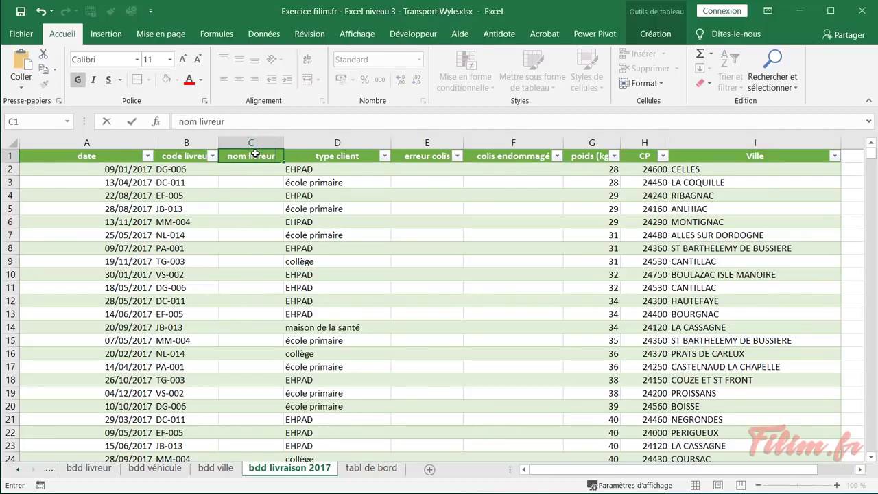
key(Return)
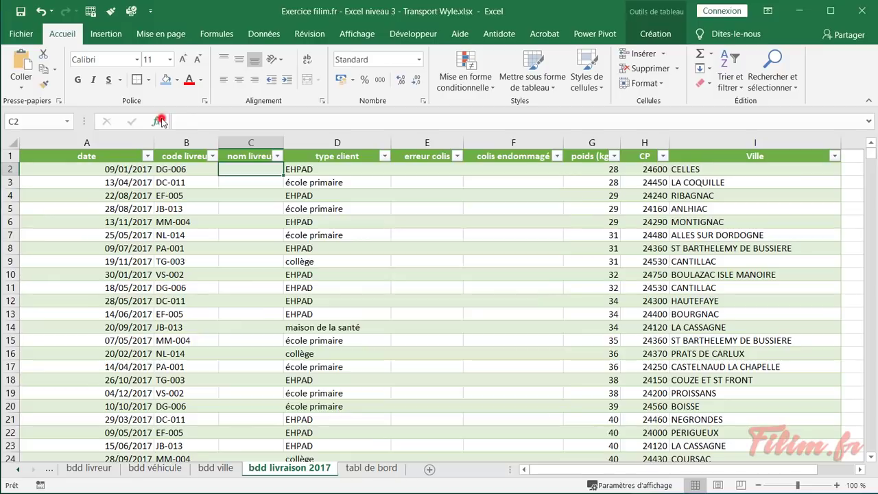
Start a RECHERCHEV function in the first nom livreur cell
click(158, 121)
drag(326, 168, 457, 187)
click(427, 305)
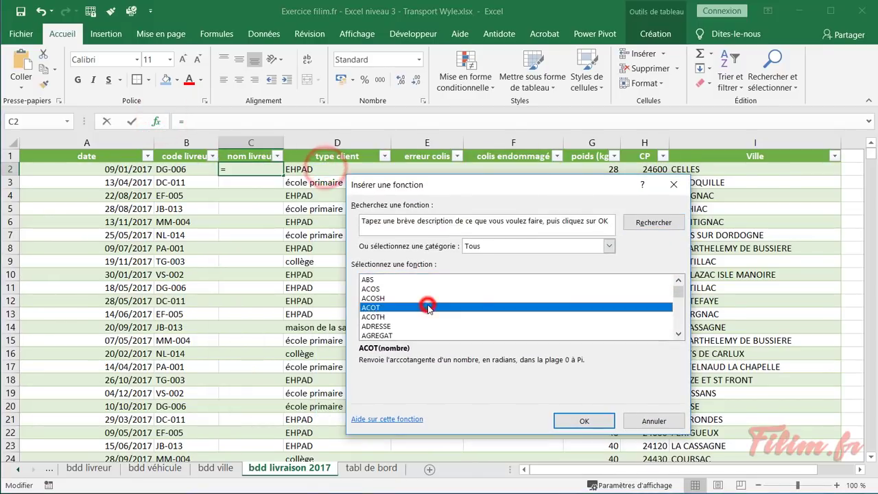
text(re)
scroll(461, 306, down, 1)
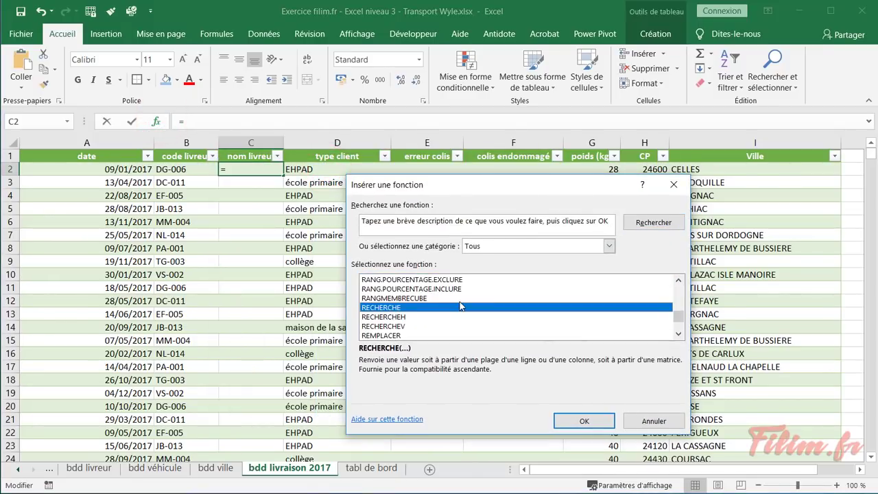
double_click(435, 326)
drag(388, 204, 399, 176)
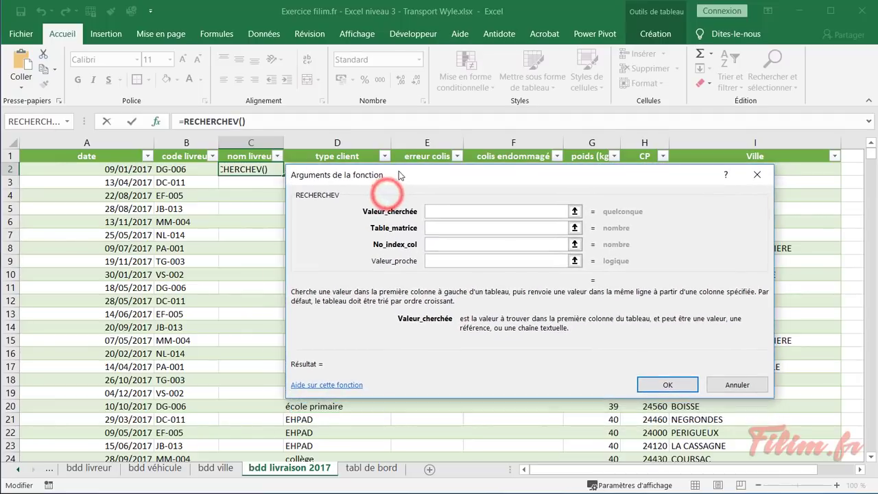
Complete the lookup as RECHERCHEV([@[code livreur]];Tableau1;2;0) to show each driver's name
click(196, 171)
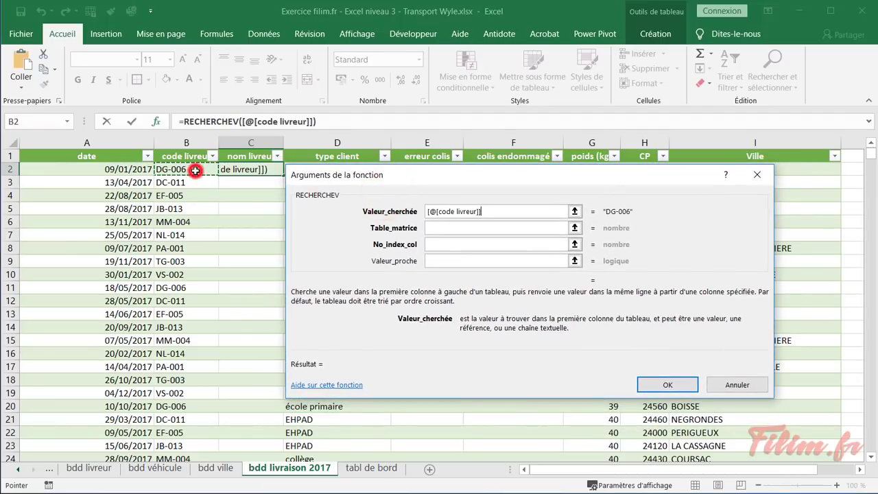
click(447, 226)
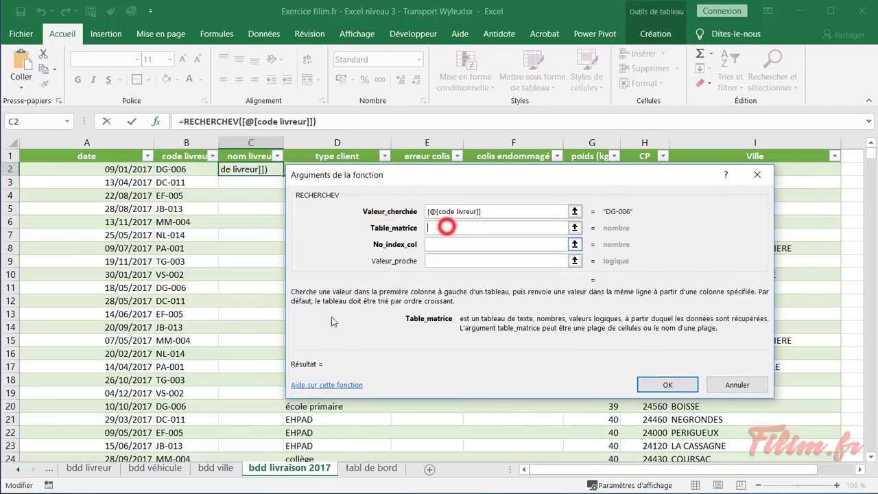
click(90, 472)
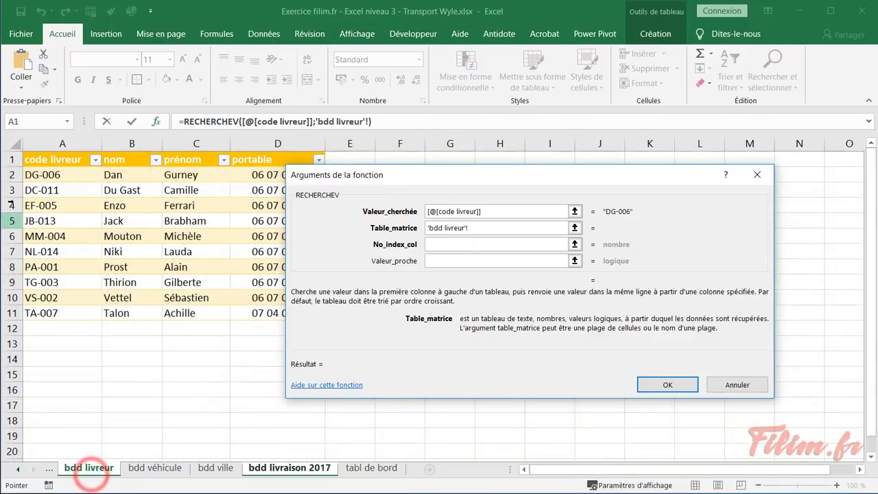
click(23, 151)
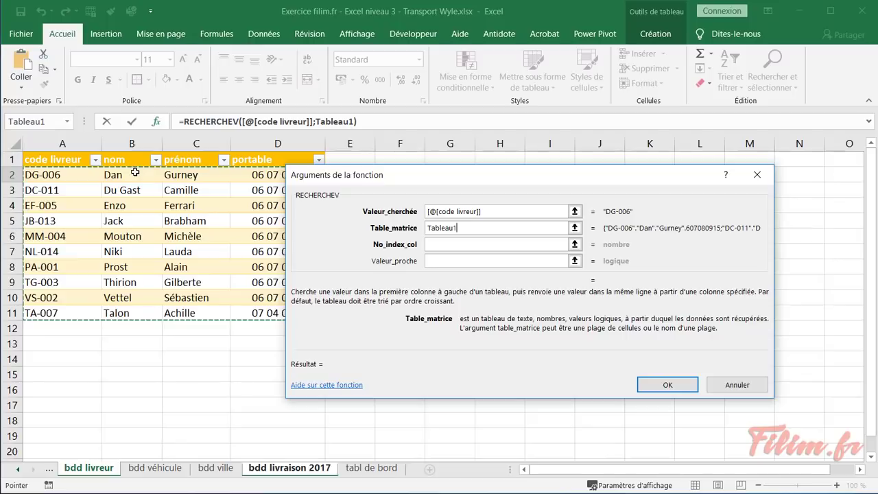
click(454, 244)
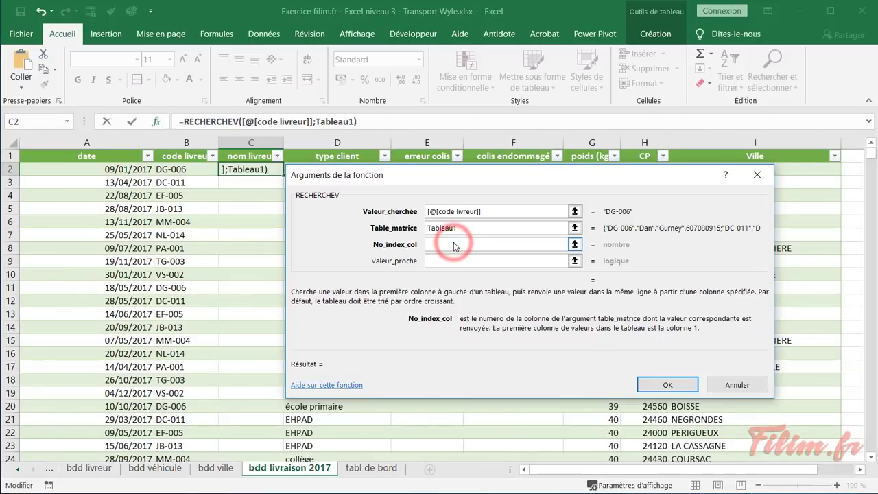
text(2)
key(Tab)
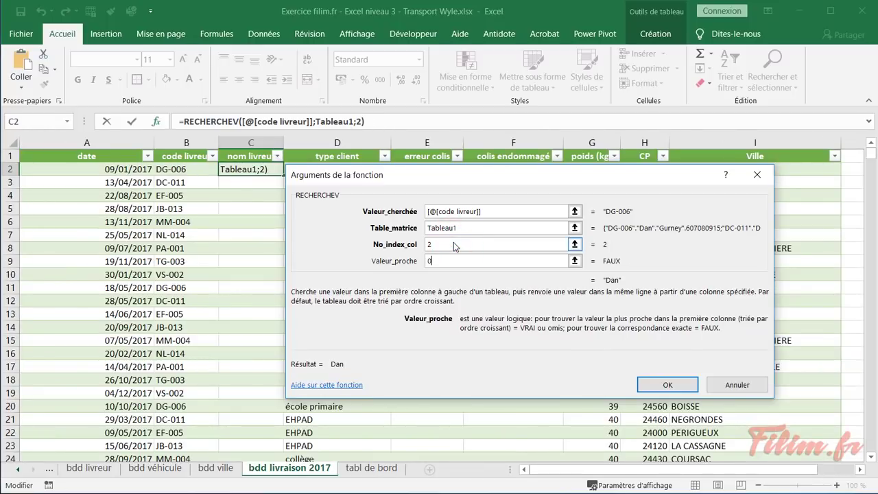
text(0)
key(Return)
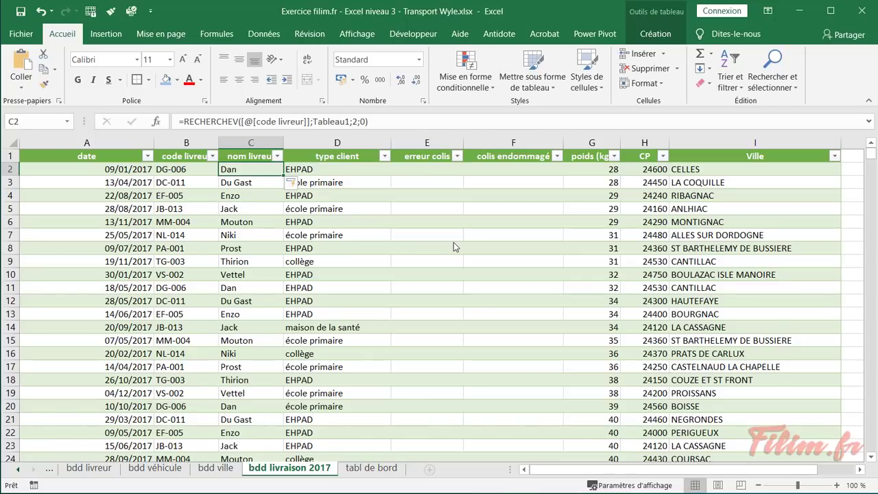
click(270, 277)
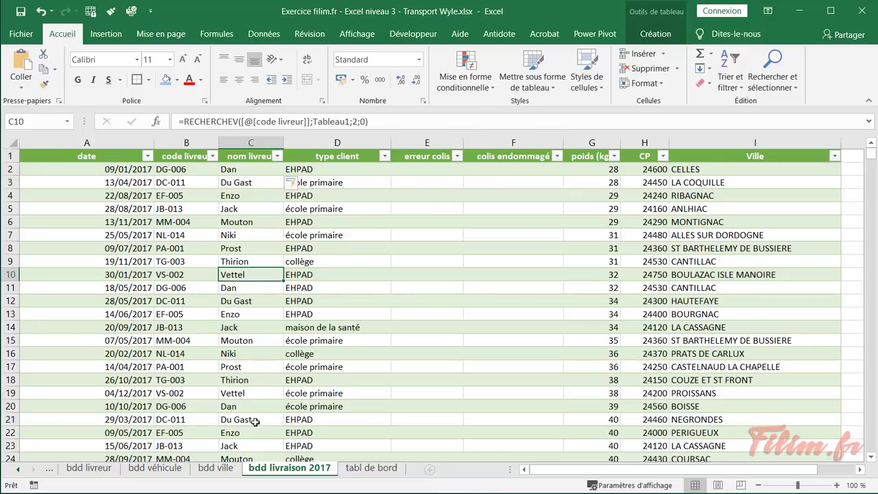
click(371, 468)
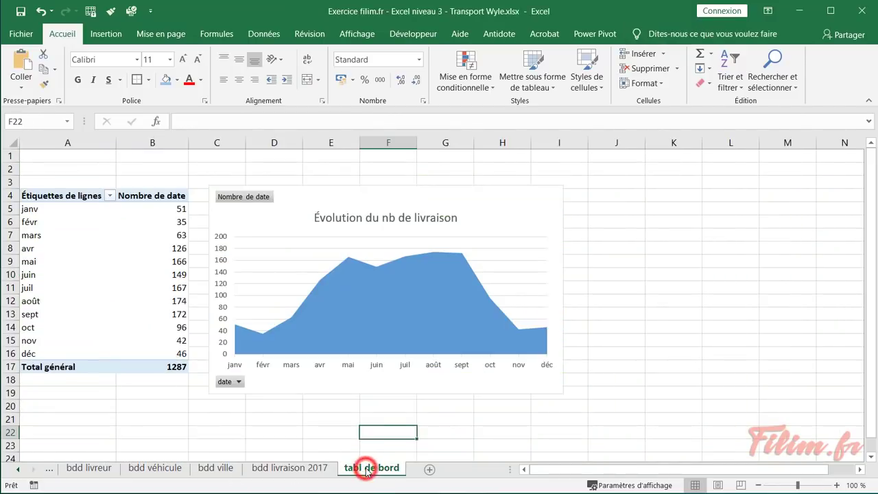
click(262, 470)
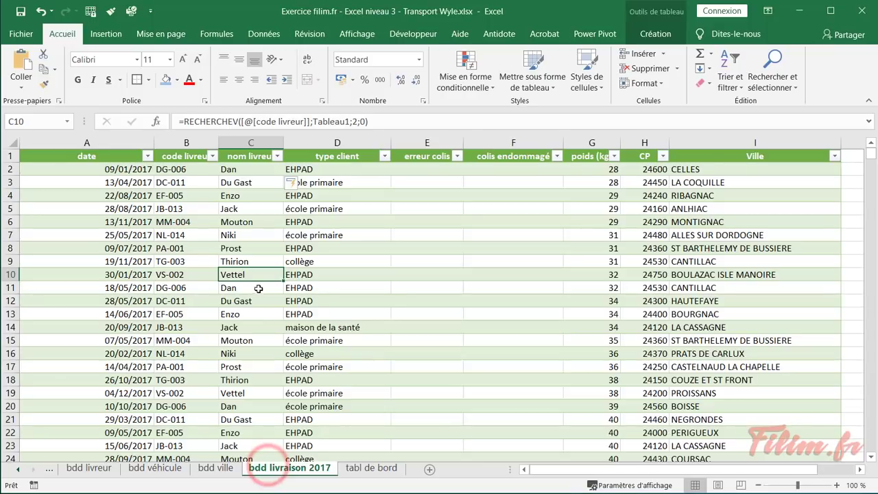
click(258, 289)
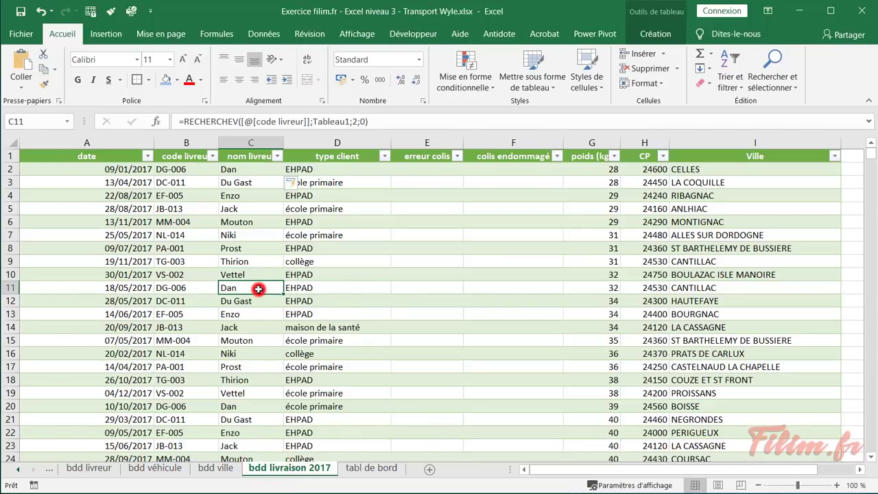
click(18, 470)
click(83, 469)
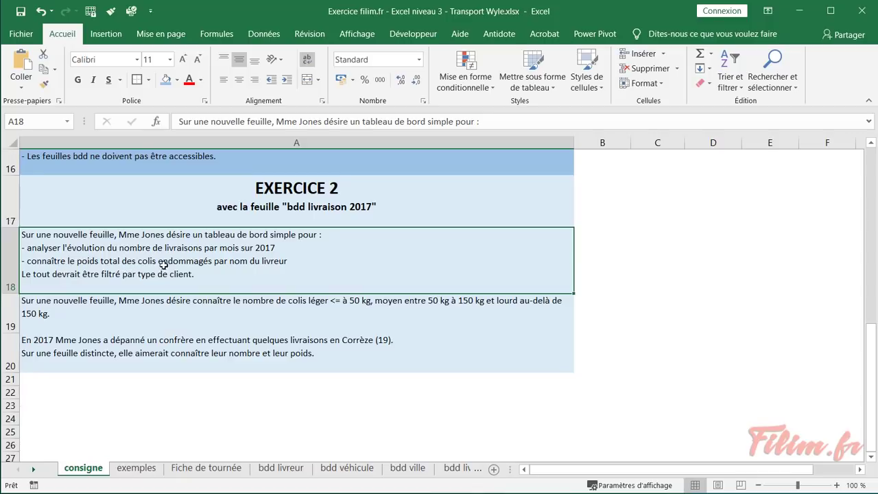
click(451, 472)
click(447, 469)
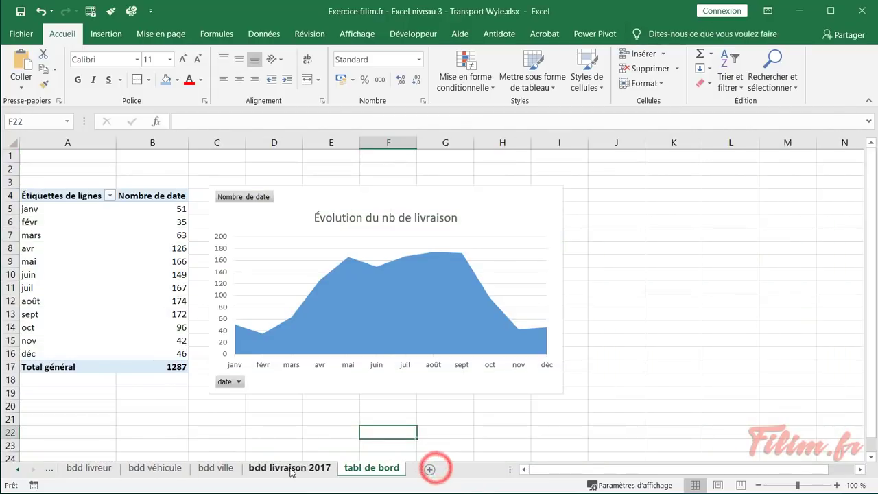
click(292, 470)
click(356, 469)
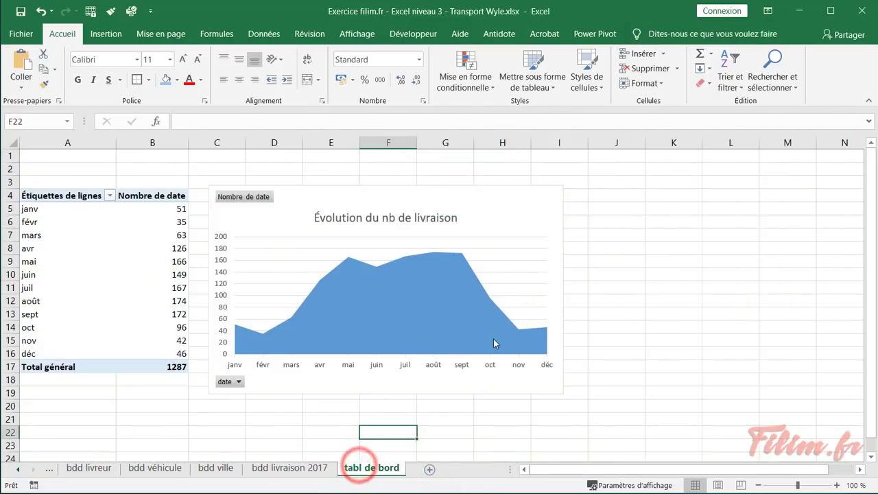
ctrl+scroll(191, 337, down, 2)
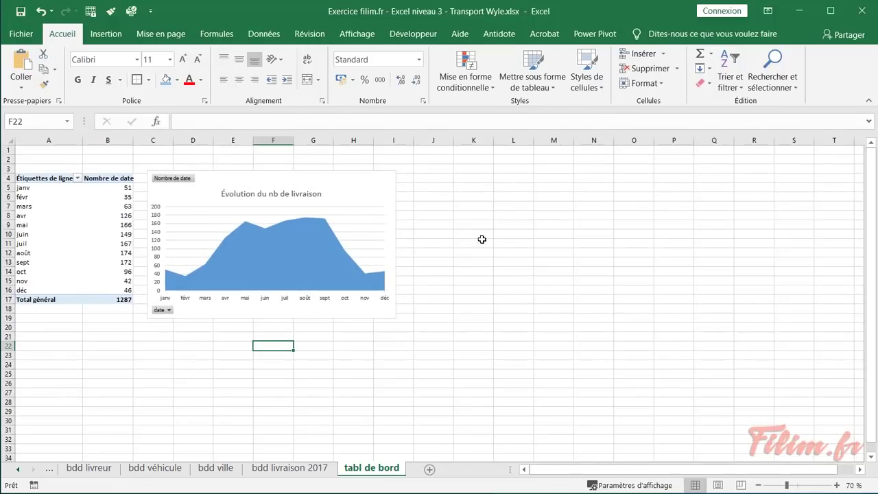
click(483, 239)
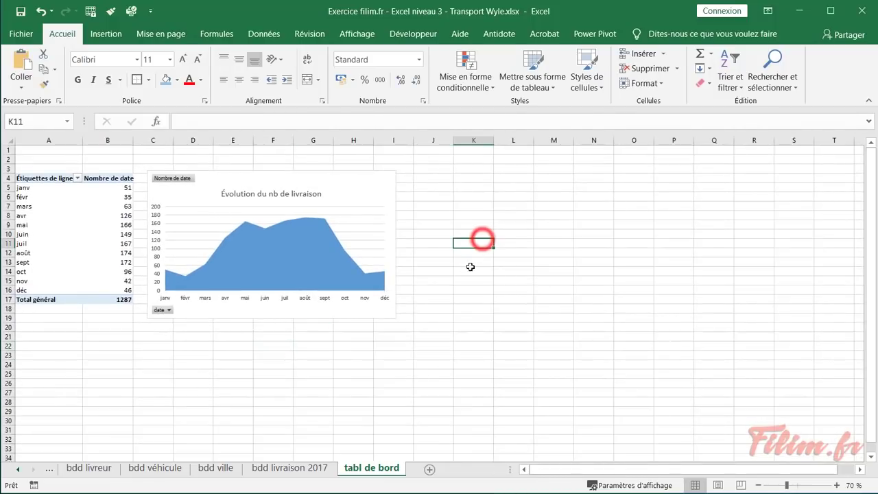
click(89, 367)
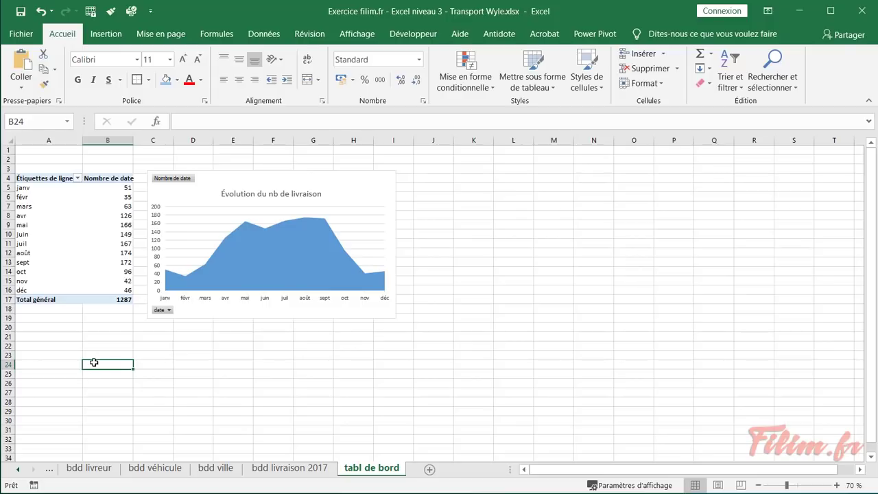
Insert a pivot table from the delivery table at cell A24 of the tabl de bord sheet
click(289, 468)
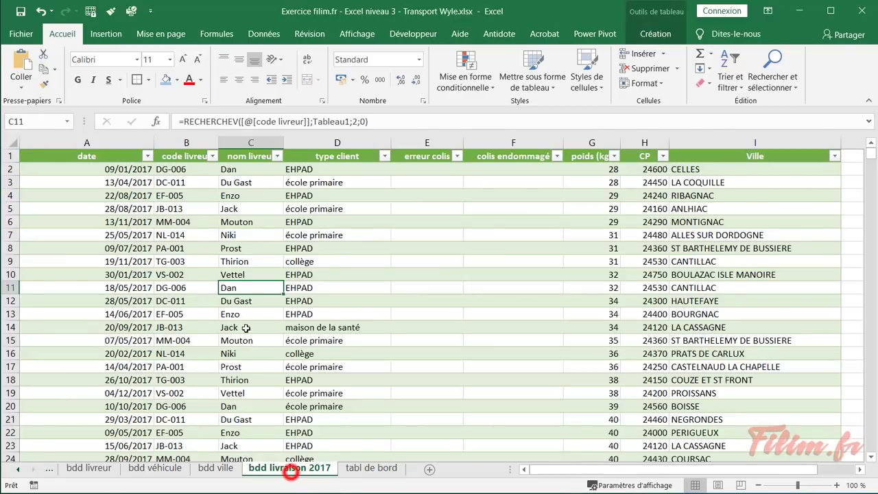
click(340, 248)
click(105, 34)
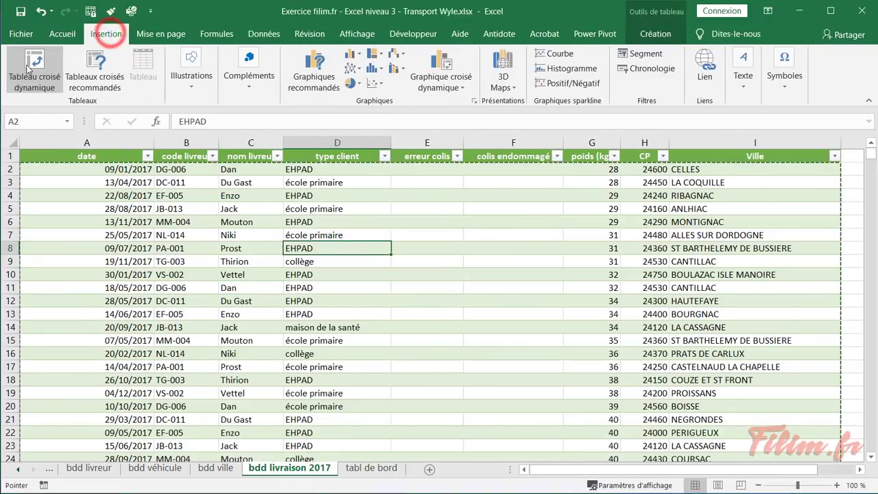
click(34, 72)
click(394, 324)
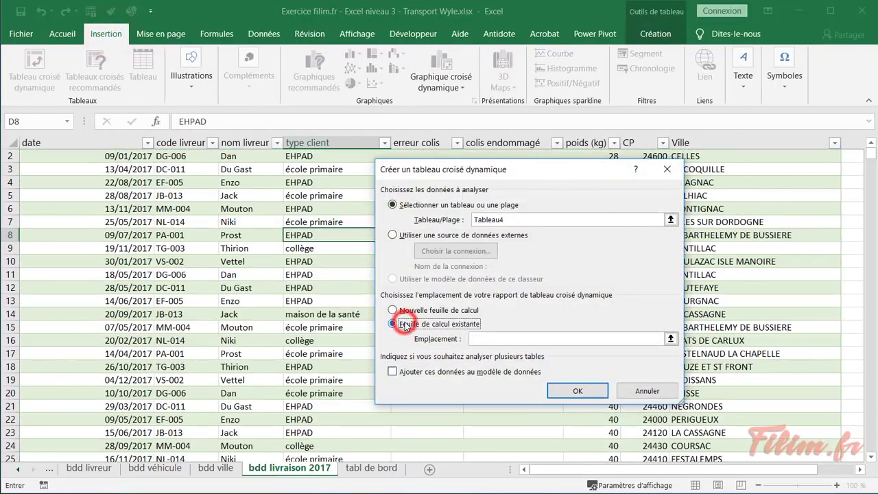
click(495, 339)
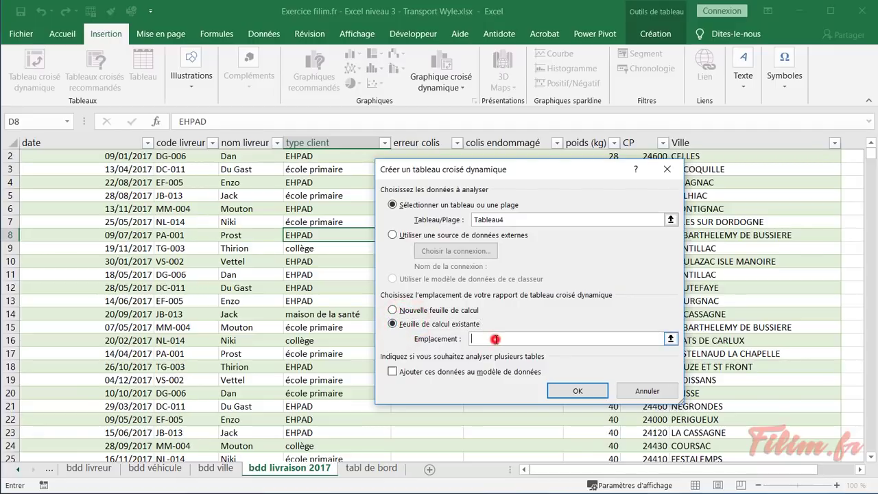
click(356, 468)
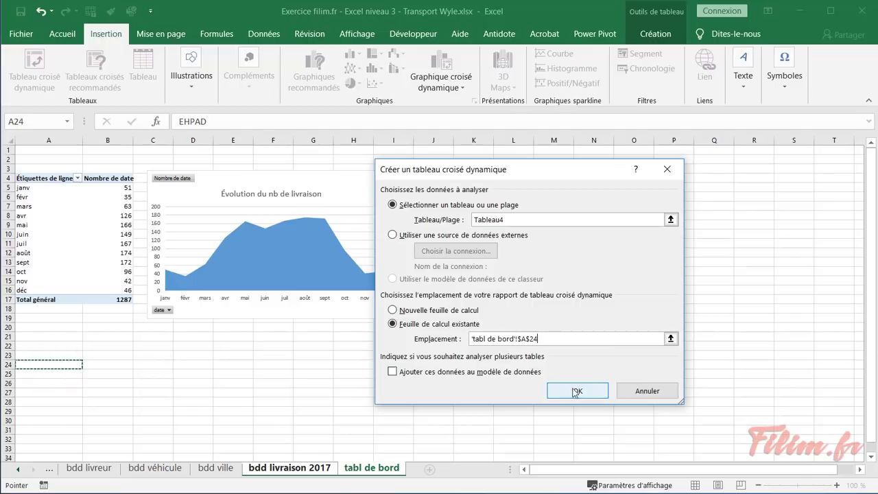
click(569, 393)
scroll(547, 325, down, 3)
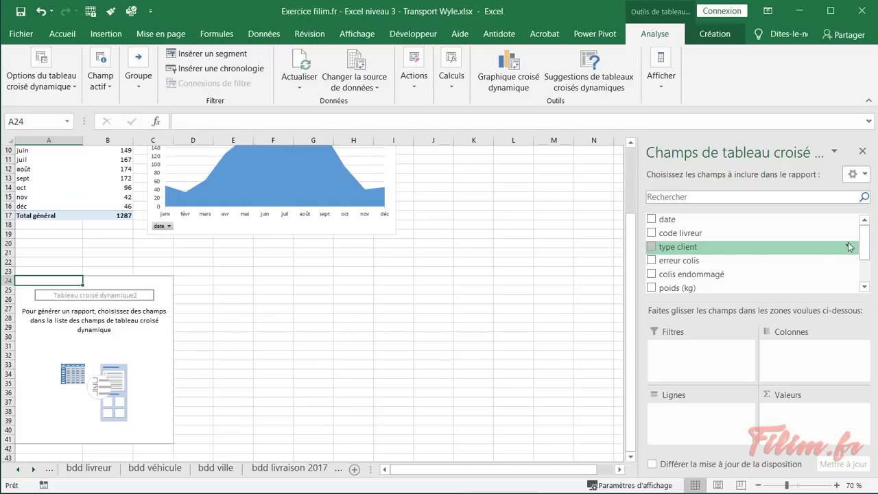
Scroll the field list and the dashboard sheet back to the top
mouse_move(866, 236)
mouse_down()
mouse_move(866, 260)
mouse_move(867, 242)
mouse_up()
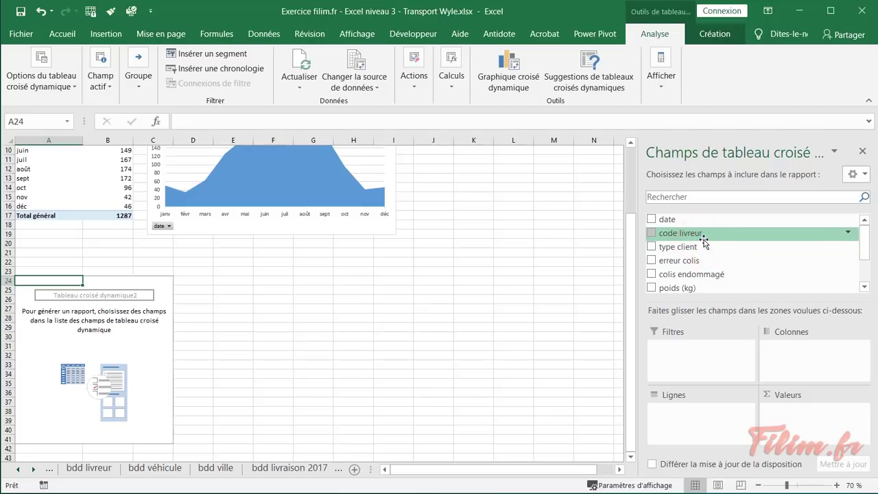
scroll(245, 341, up, 3)
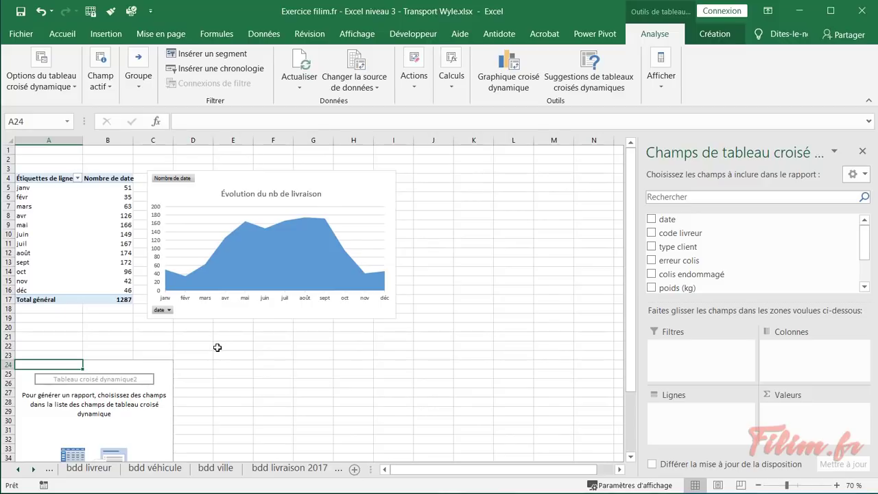
Refresh the monthly pivot, then make the new pivot sum poids (kg) per nom livreur
right_click(95, 231)
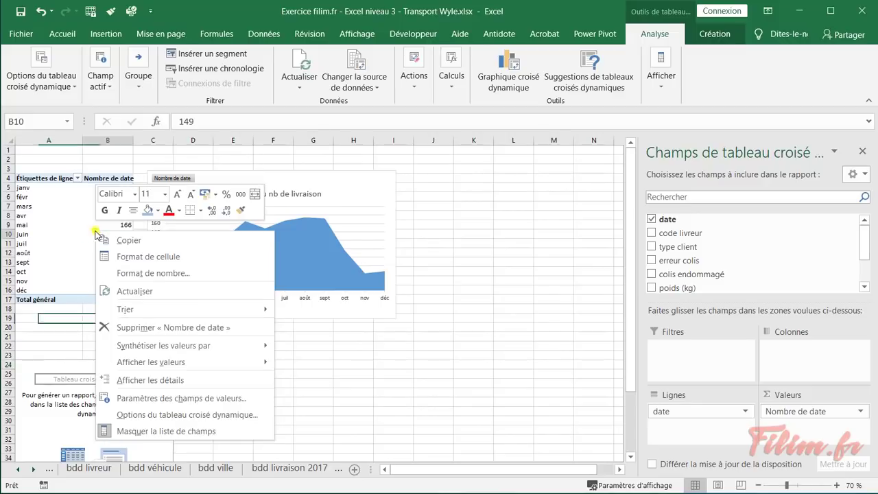
click(111, 297)
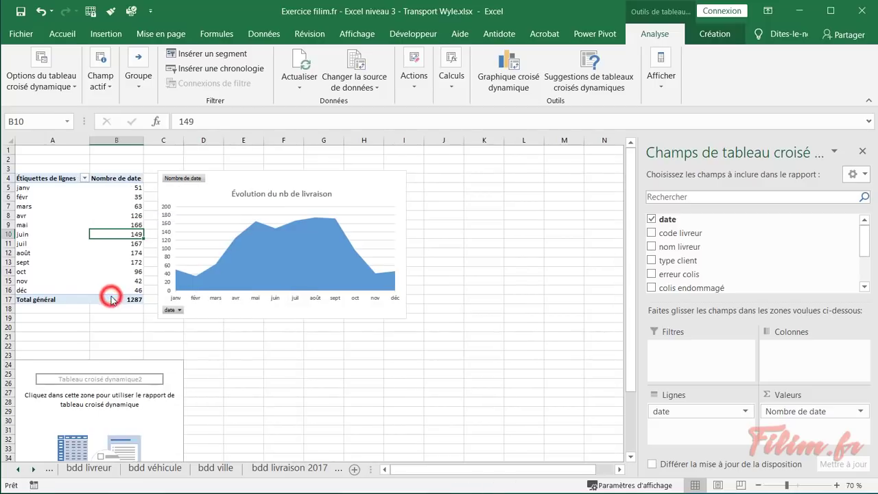
click(116, 383)
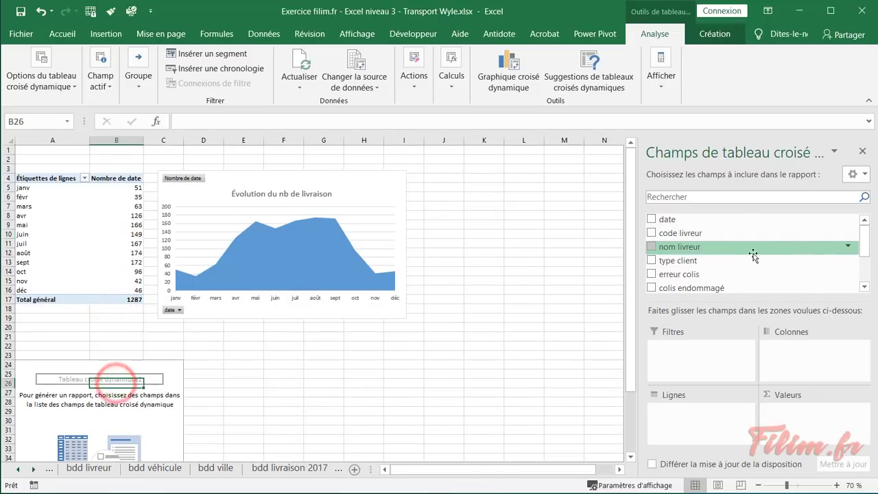
click(702, 249)
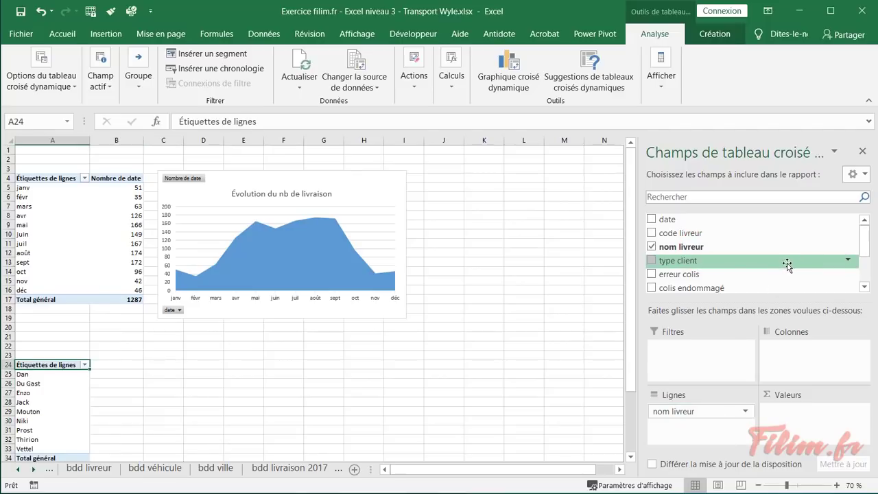
scroll(787, 266, down, 1)
drag(686, 269, 793, 427)
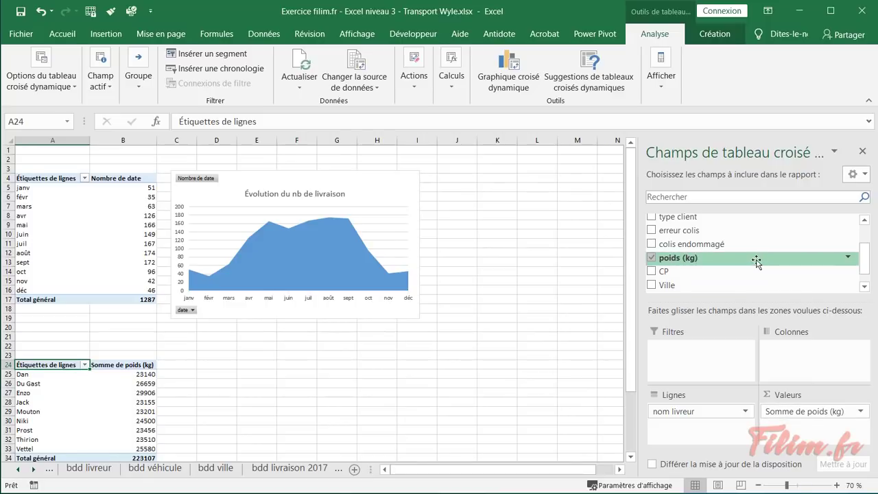
Filter the pivot on colis endommagé, keeping only parcels marked X (total 1245)
drag(711, 247, 719, 362)
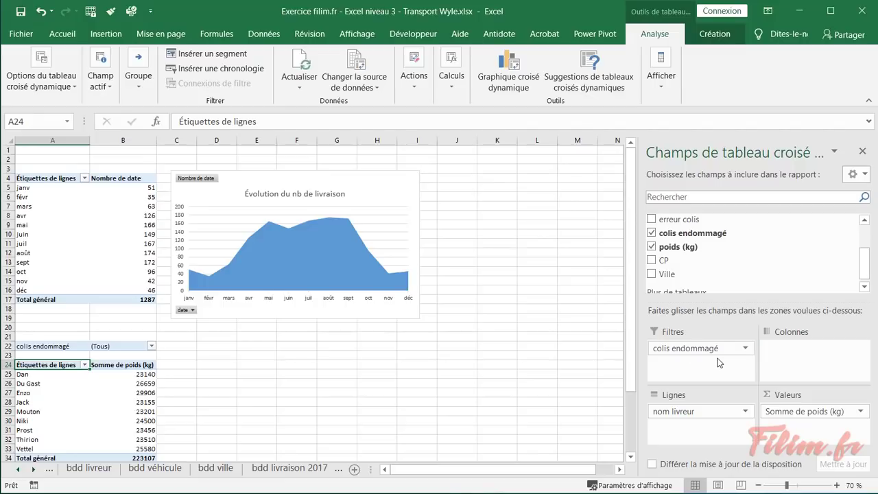
click(151, 346)
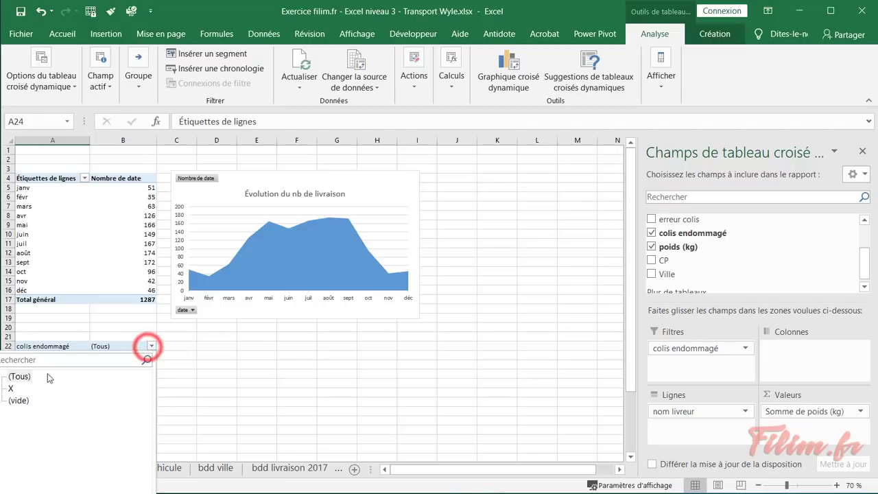
click(10, 388)
key(Return)
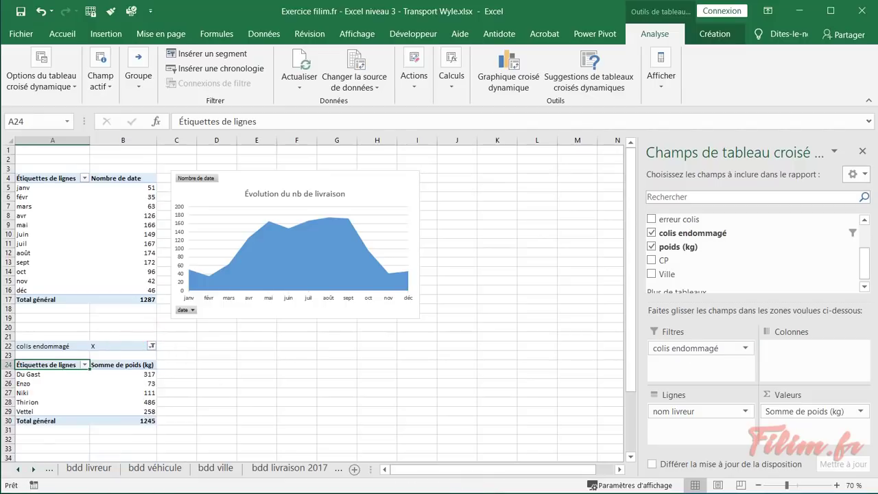
click(239, 376)
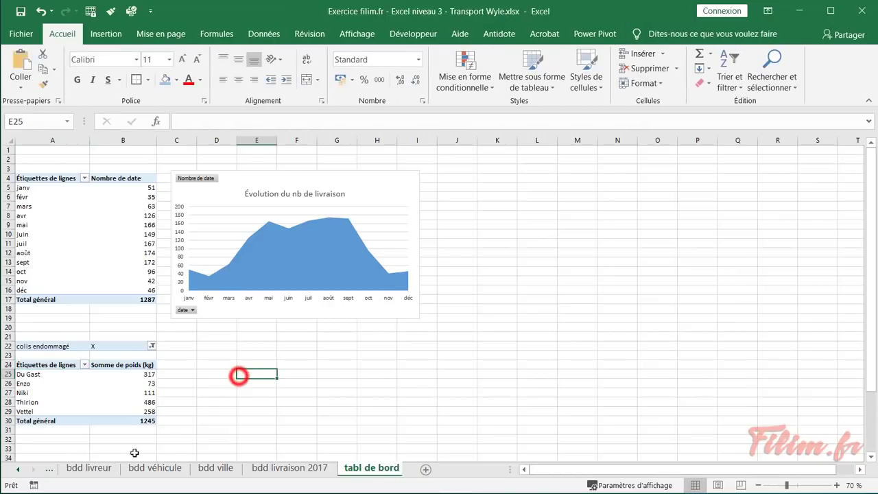
click(17, 470)
click(17, 470)
click(73, 469)
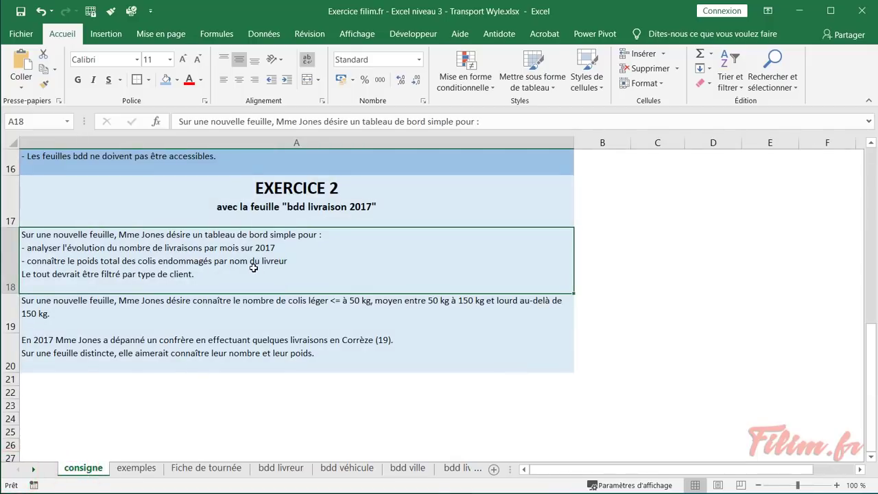
click(444, 473)
click(445, 472)
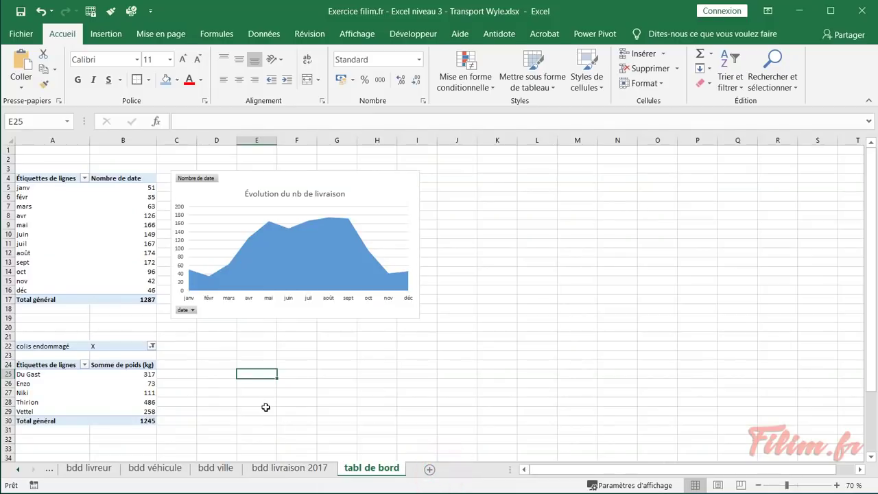
click(266, 407)
scroll(267, 407, up, 4)
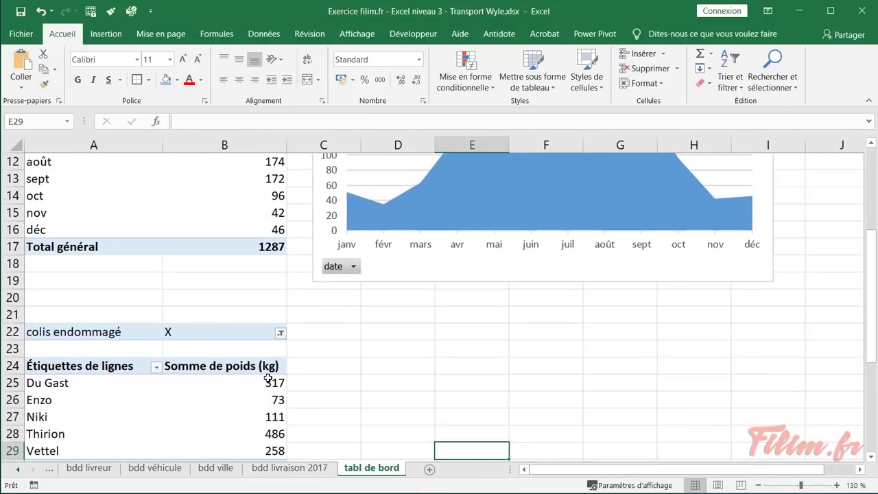
scroll(319, 350, down, 1)
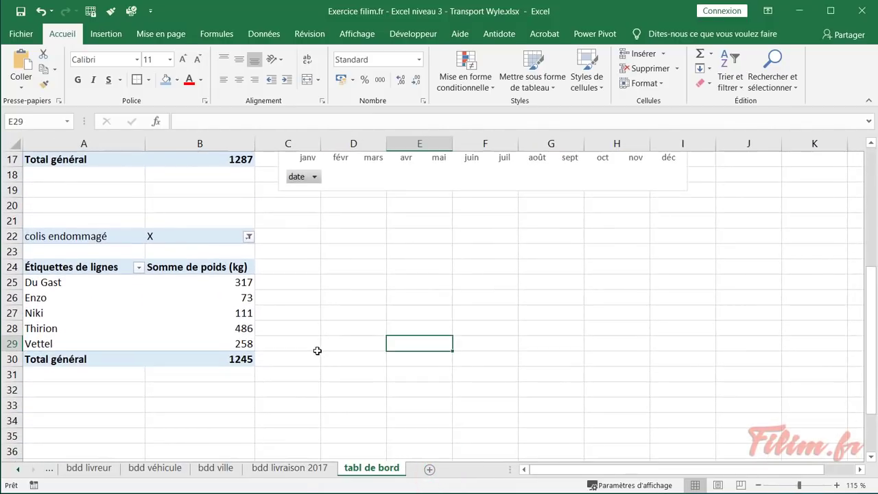
scroll(318, 351, down, 1)
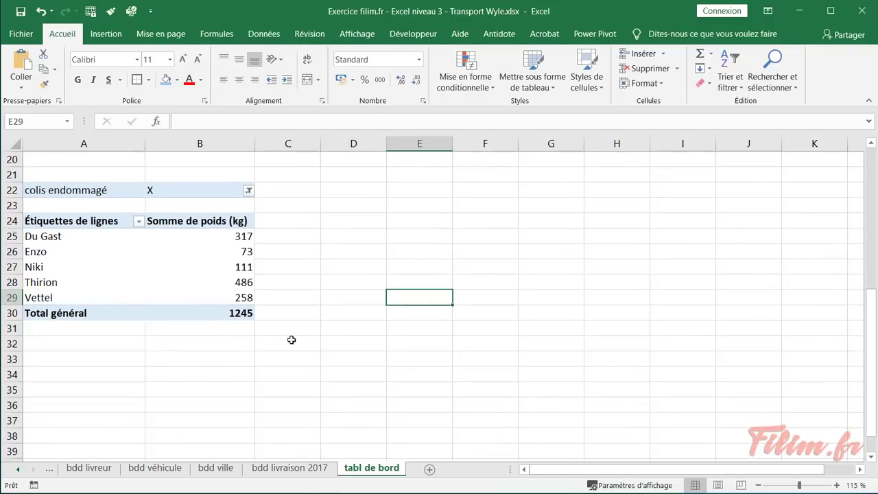
mouse_move(206, 255)
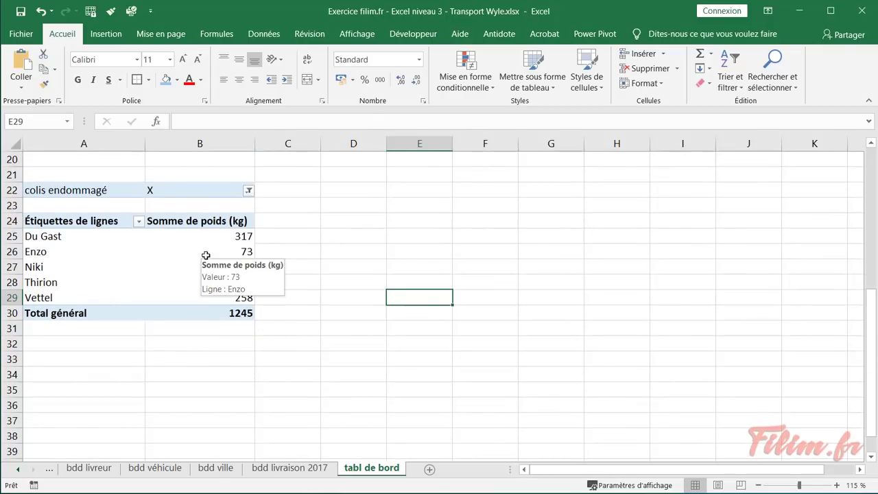
click(396, 206)
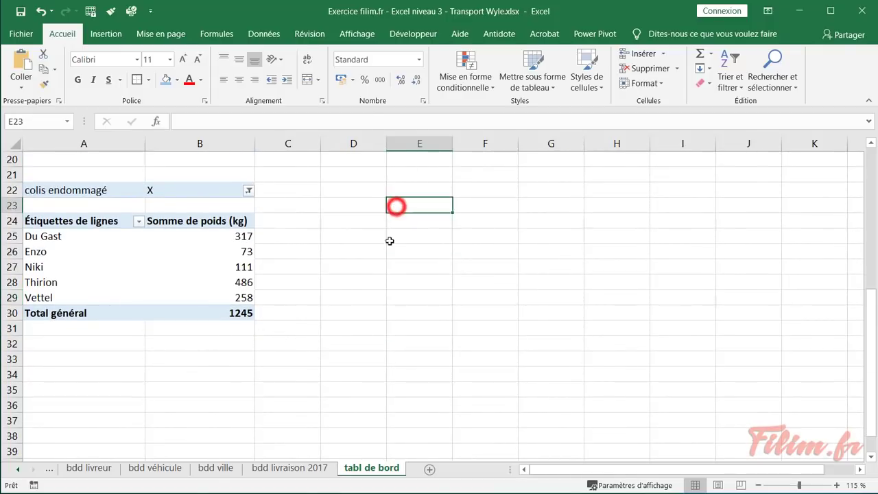
click(265, 376)
click(207, 252)
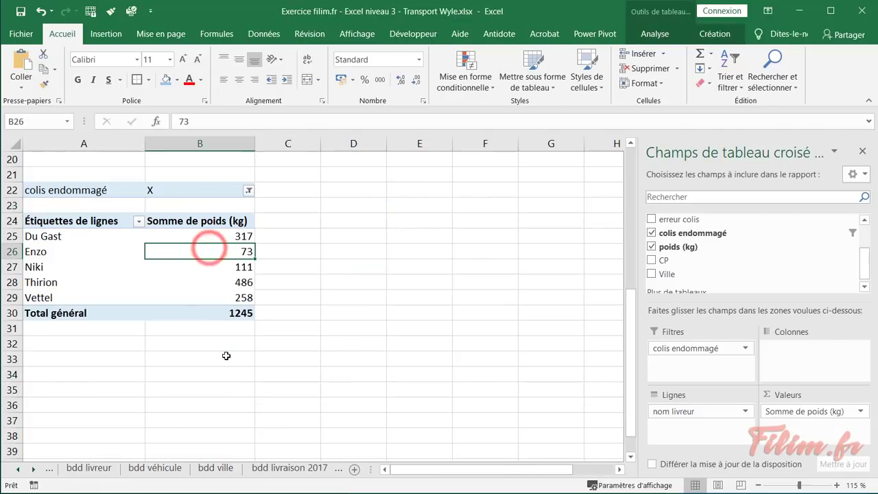
click(209, 283)
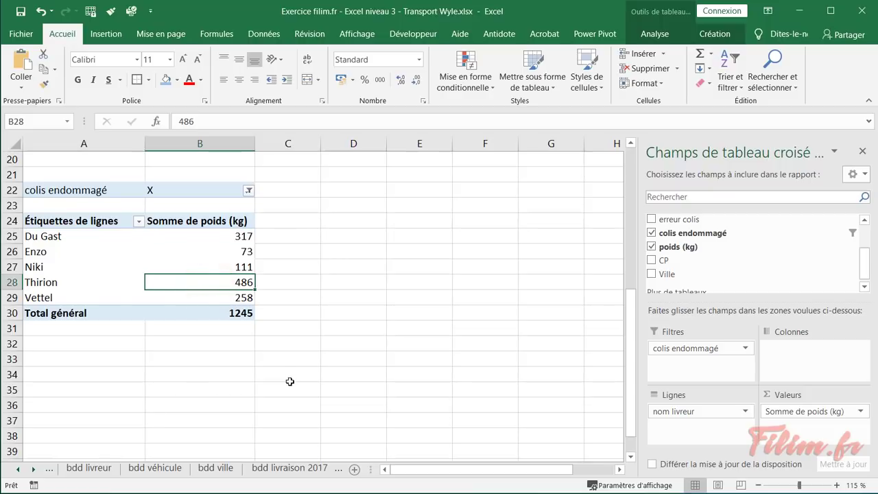
click(290, 379)
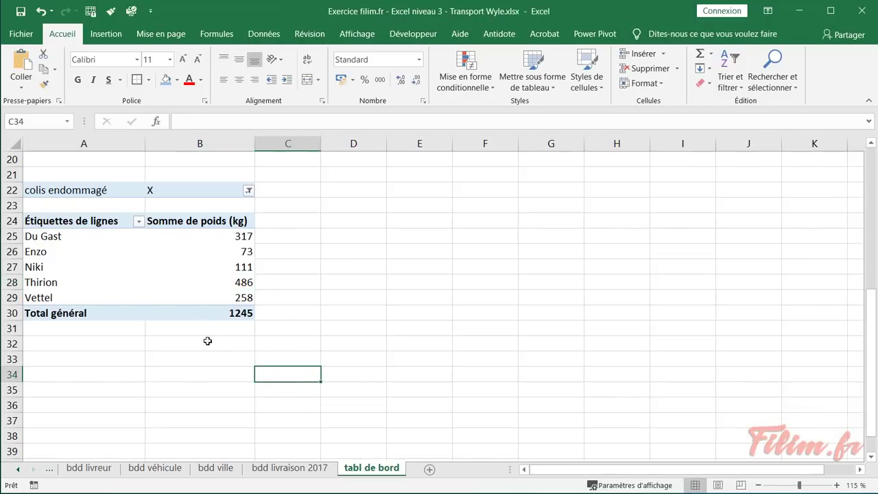
click(210, 279)
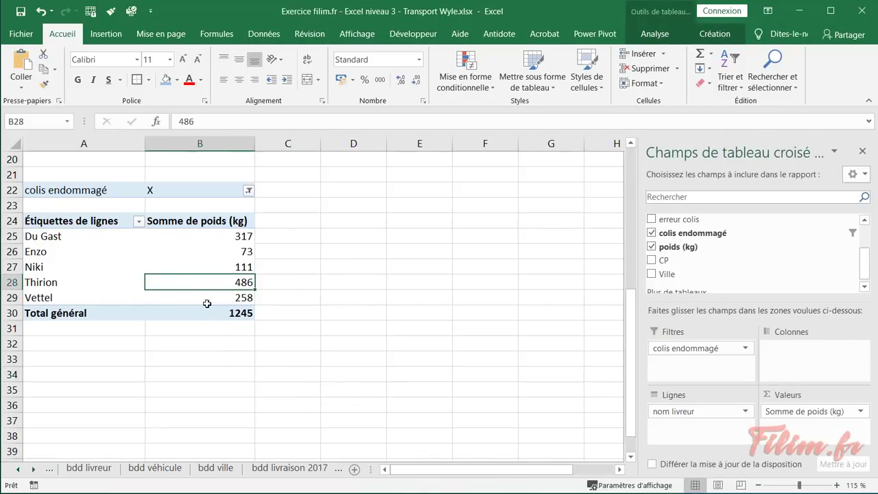
click(171, 265)
Insert a clustered bar pivot chart from the damaged-parcel pivot table
click(657, 37)
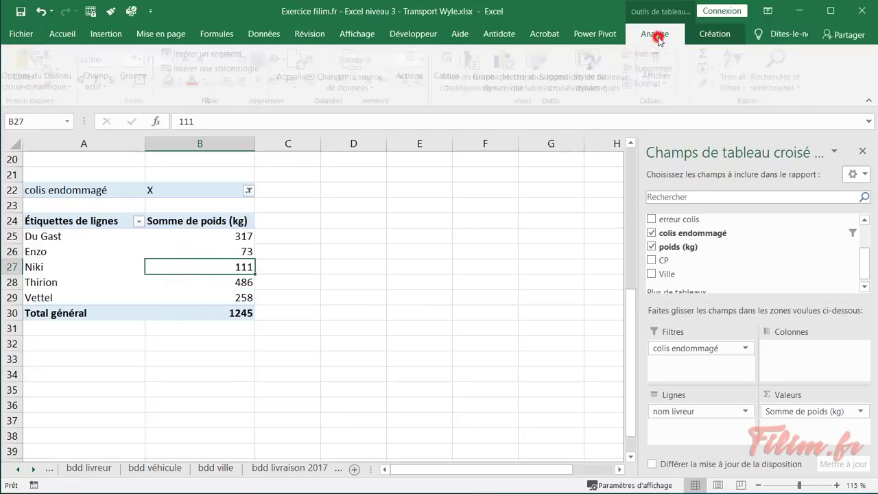
click(514, 63)
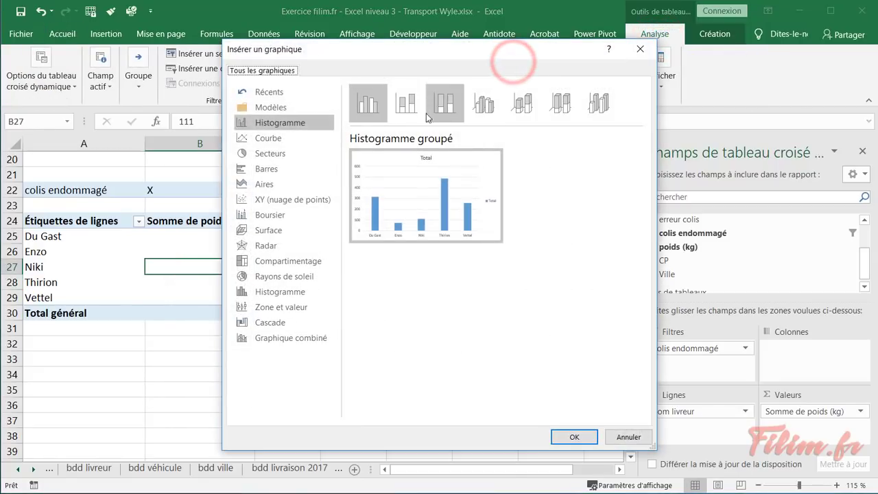
click(288, 169)
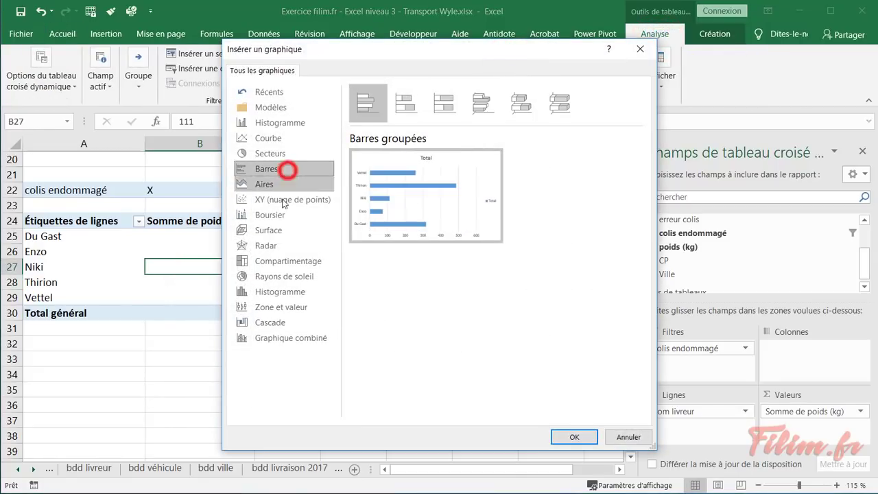
click(562, 438)
Title the chart 'poids des colis endommagés' and move it right of the pivot table
click(359, 252)
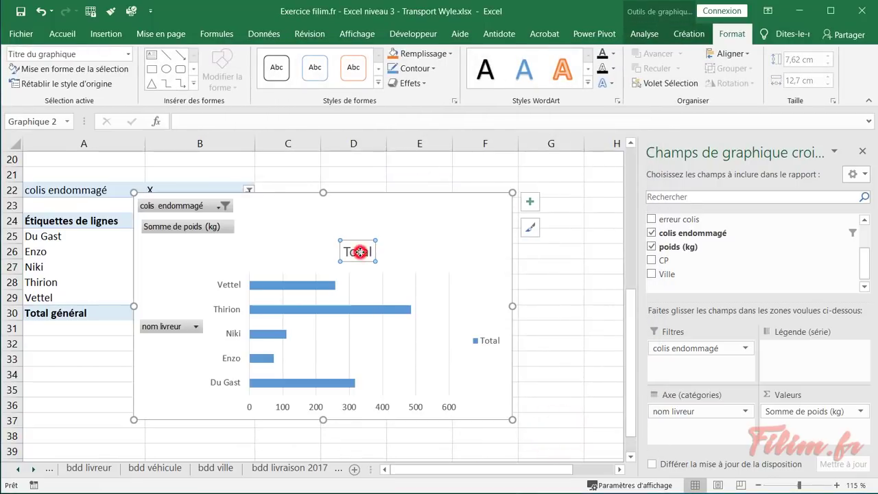
text(poids des colis endomagés)
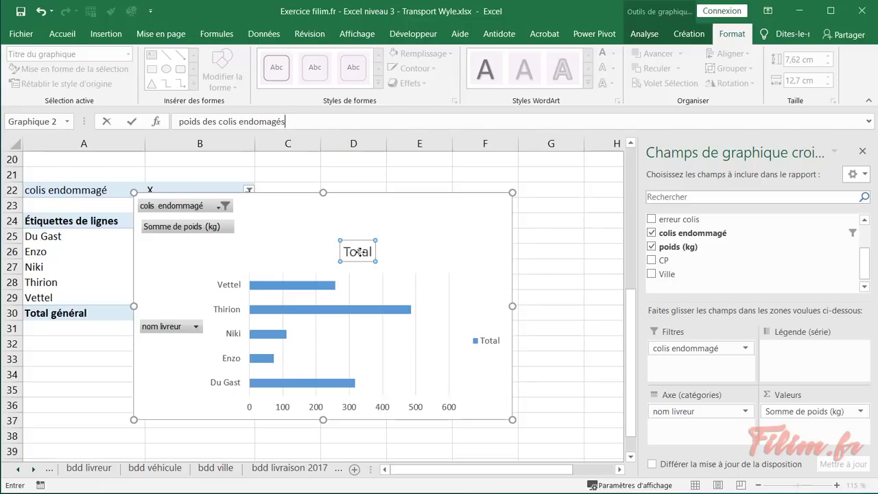
key(Return)
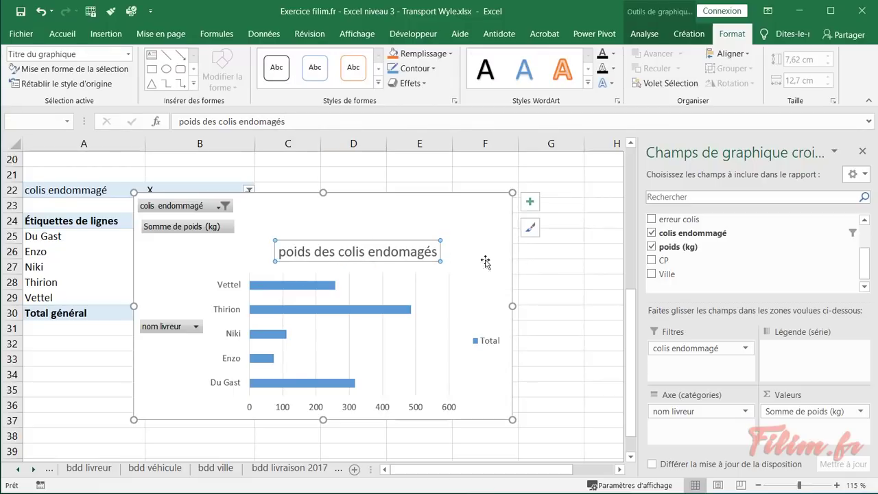
click(409, 252)
text(m)
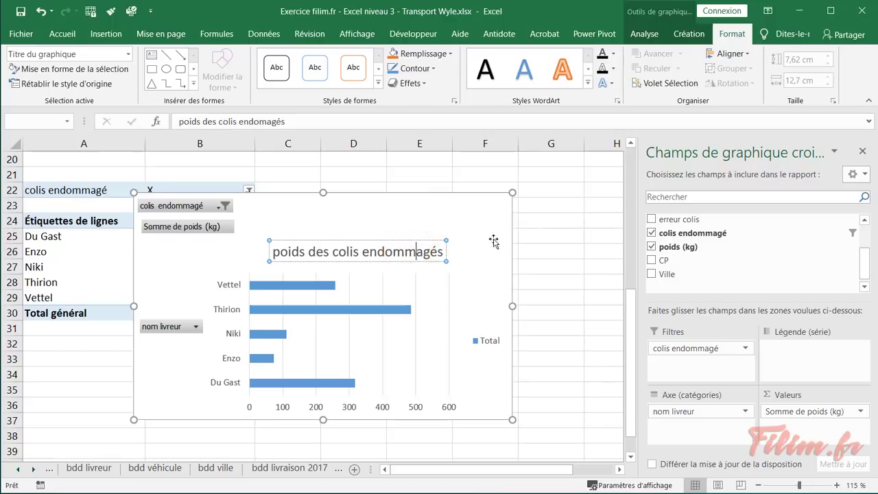
click(559, 203)
drag(300, 222, 454, 197)
click(570, 416)
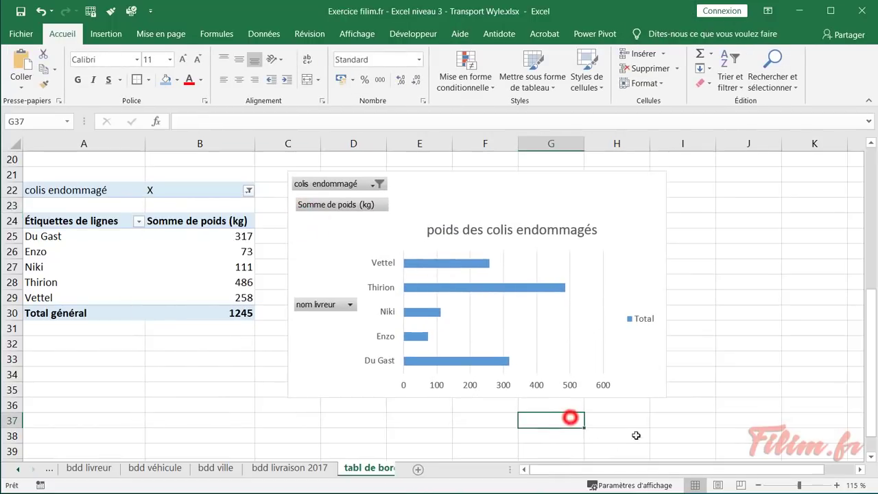
Sort drivers by Somme de poids ascending, from Enzo 73 to Thirion 486
click(644, 320)
click(619, 470)
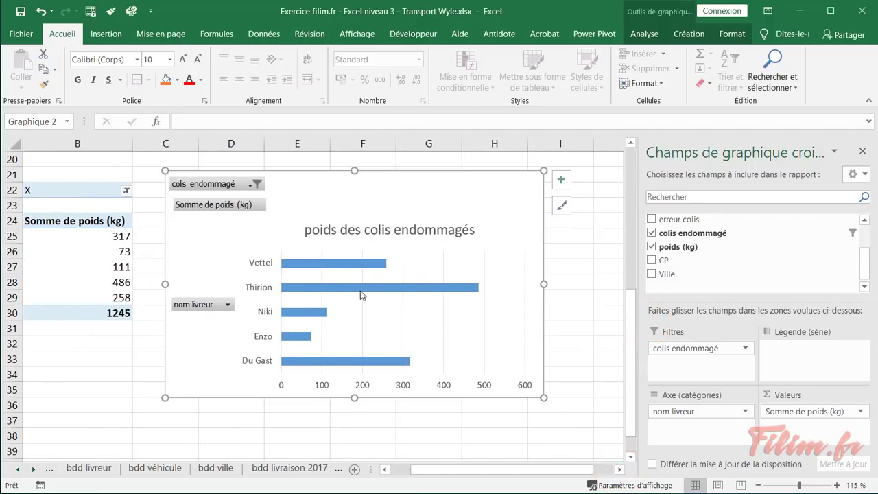
click(104, 267)
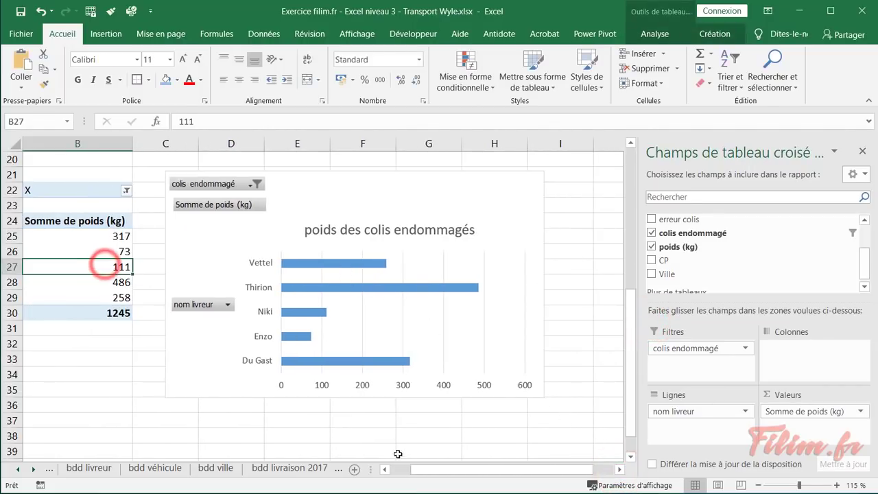
drag(419, 470, 400, 473)
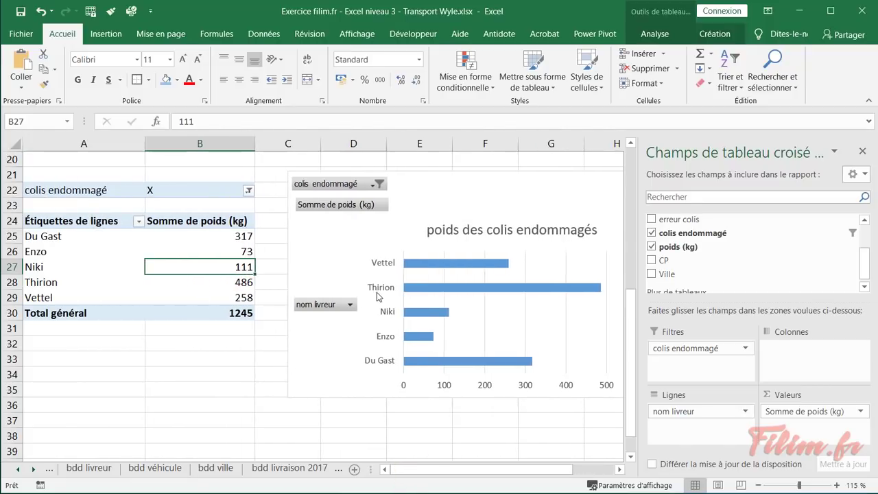
right_click(184, 252)
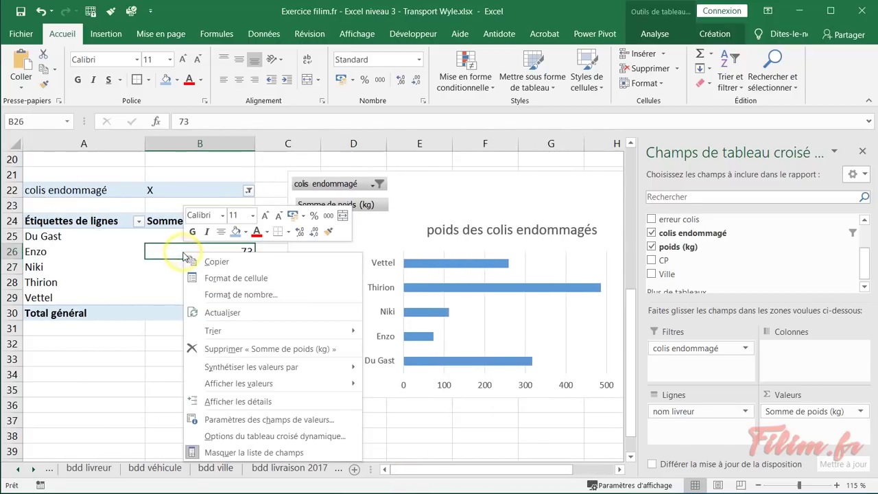
mouse_move(290, 331)
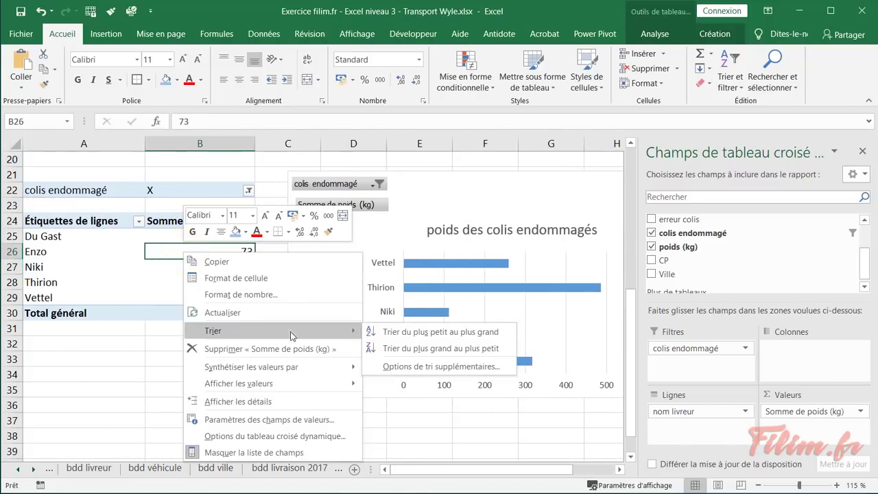
click(380, 335)
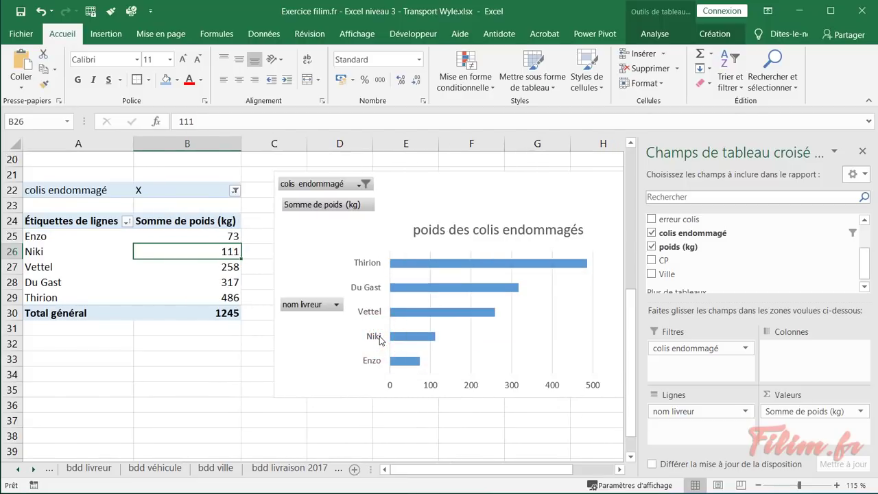
drag(191, 236, 184, 299)
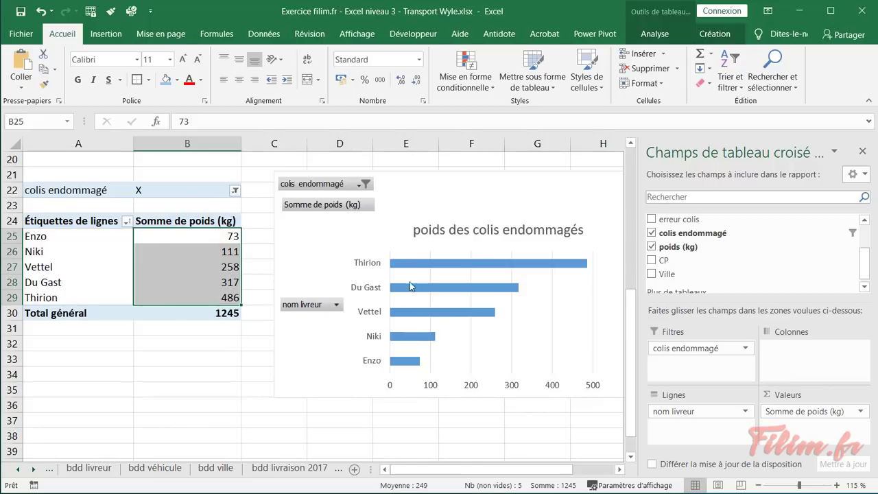
drag(511, 469, 553, 469)
Add data labels placed at the inside end of each bar
click(415, 214)
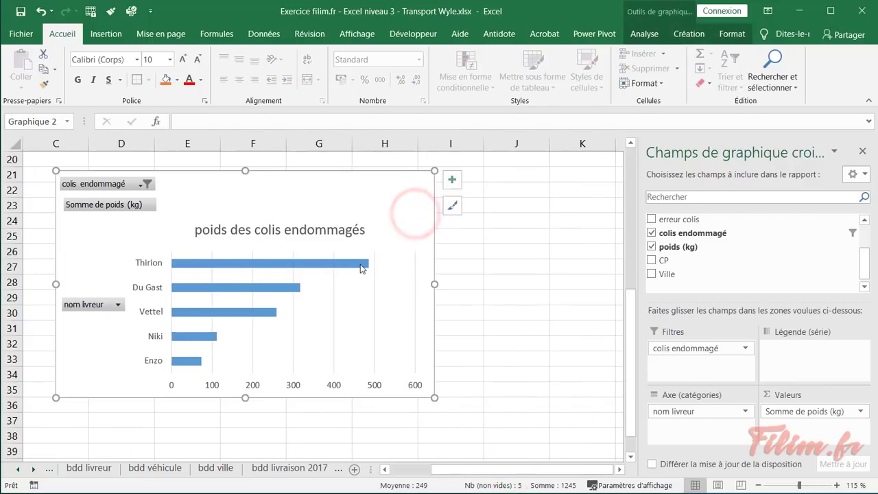
click(449, 184)
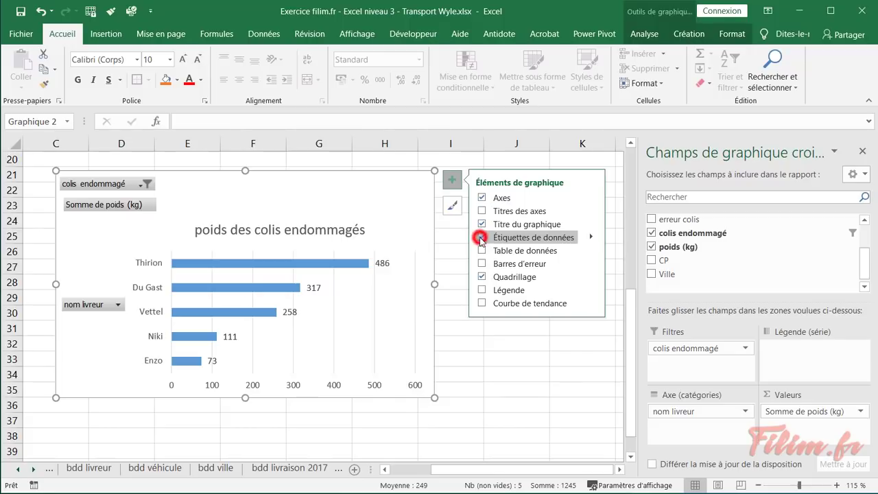
click(481, 237)
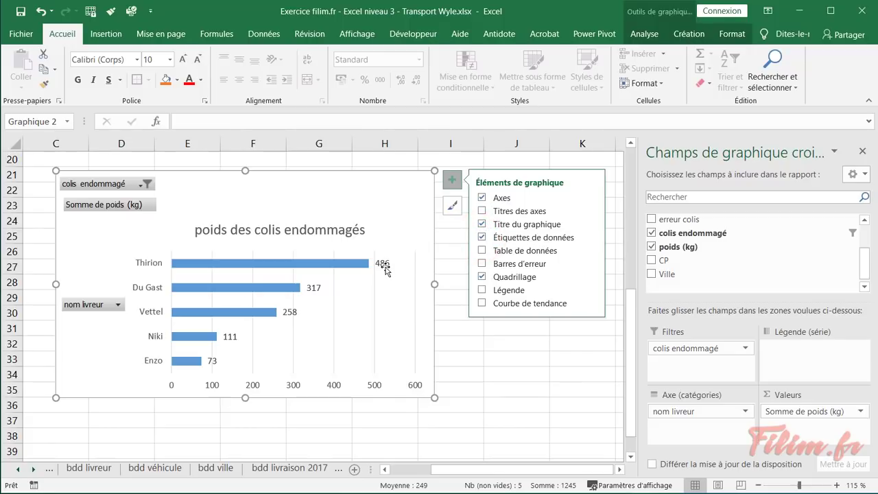
click(591, 238)
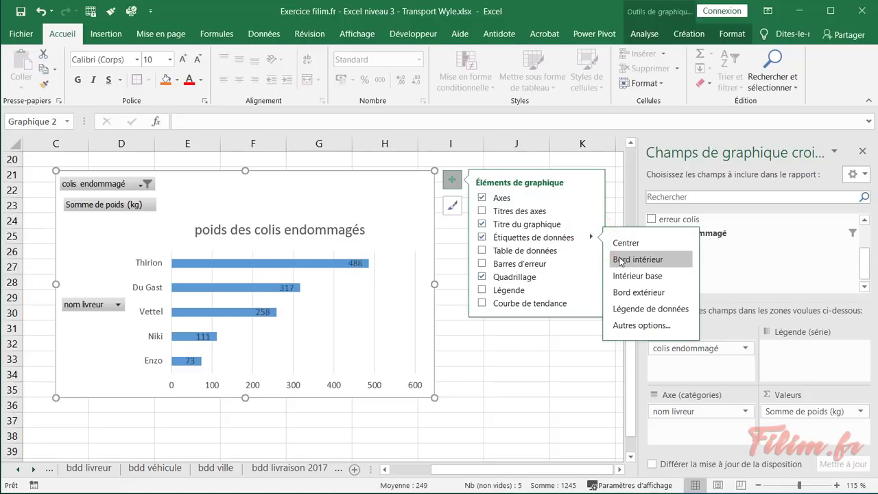
click(620, 260)
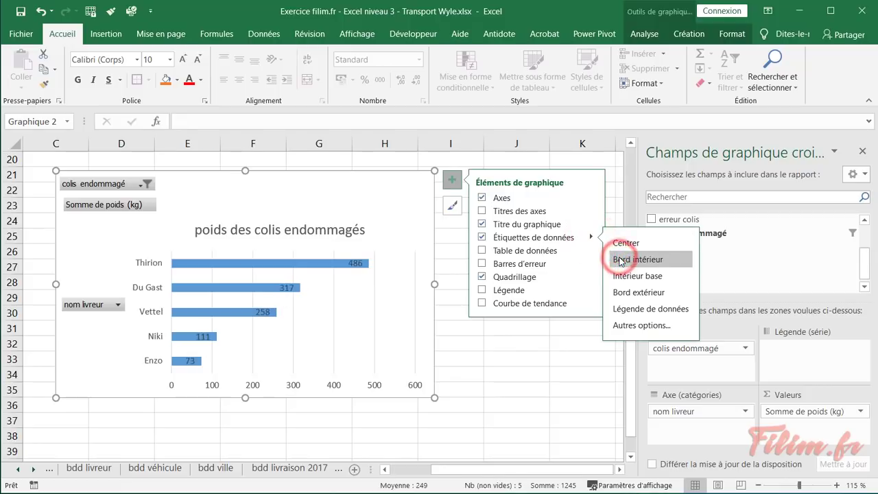
Make the data labels bold, size 10 and white
click(362, 265)
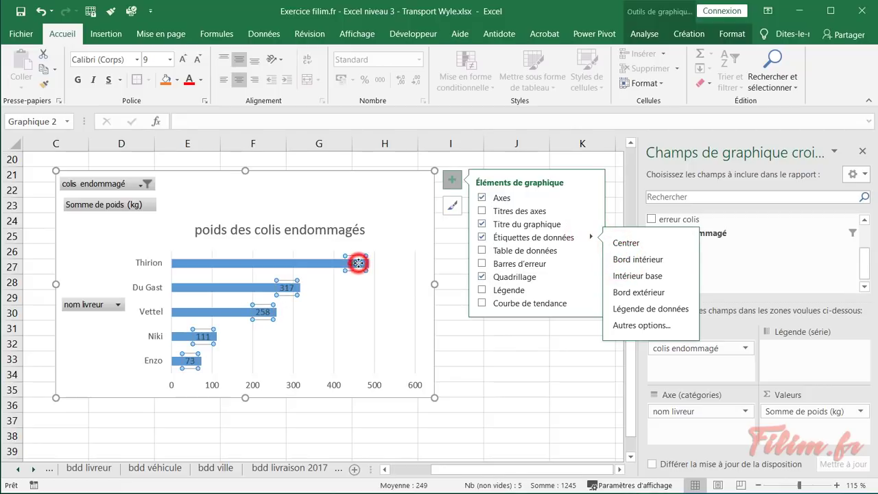
click(77, 80)
click(183, 59)
click(201, 80)
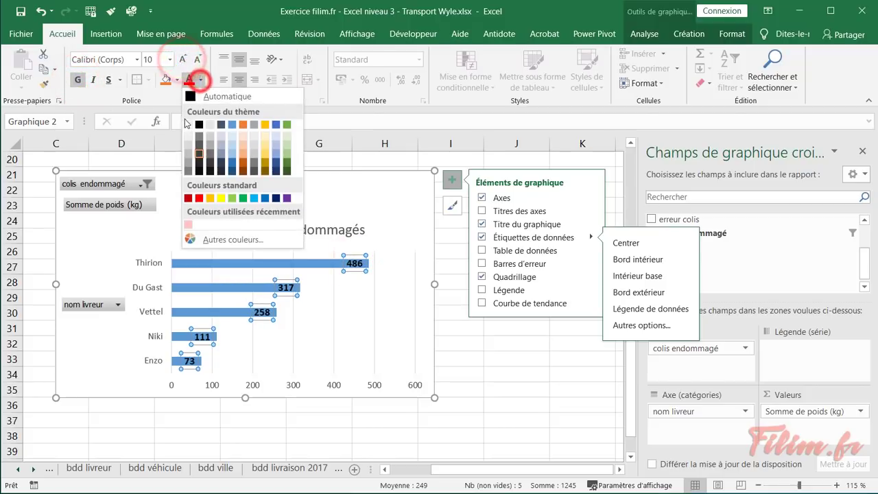
click(188, 124)
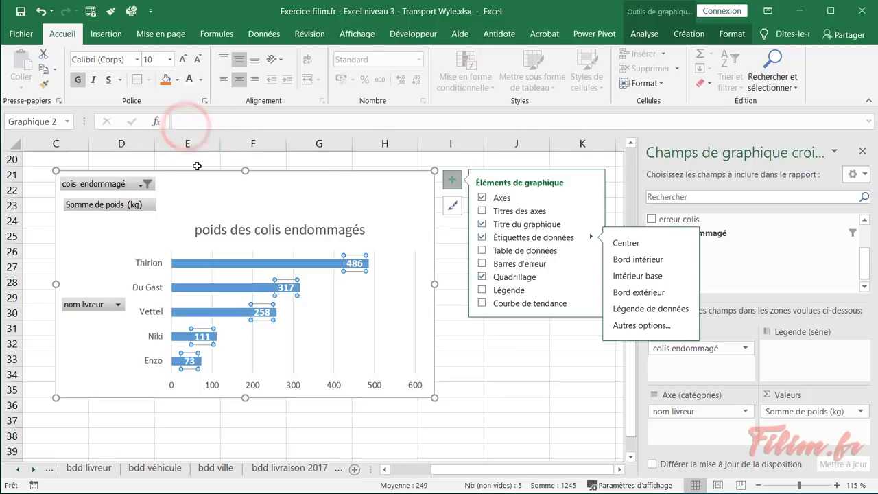
Delete the horizontal value axis and the gridlines from the chart
click(420, 388)
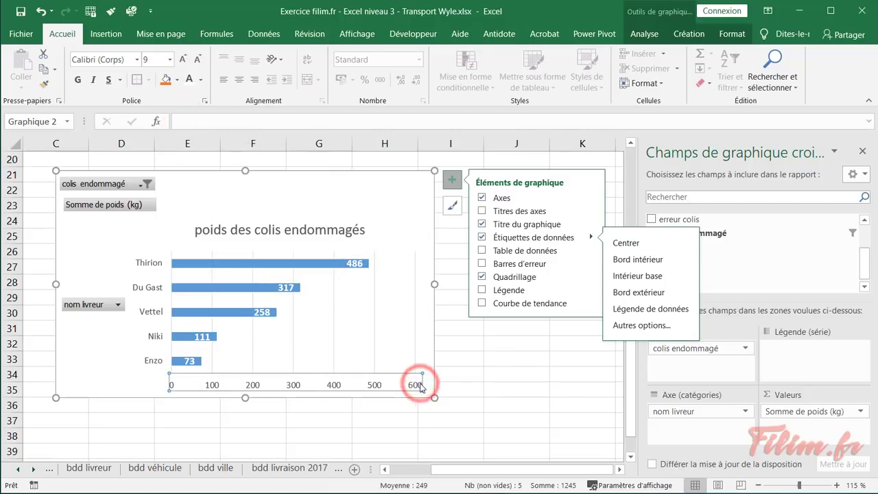
key(Delete)
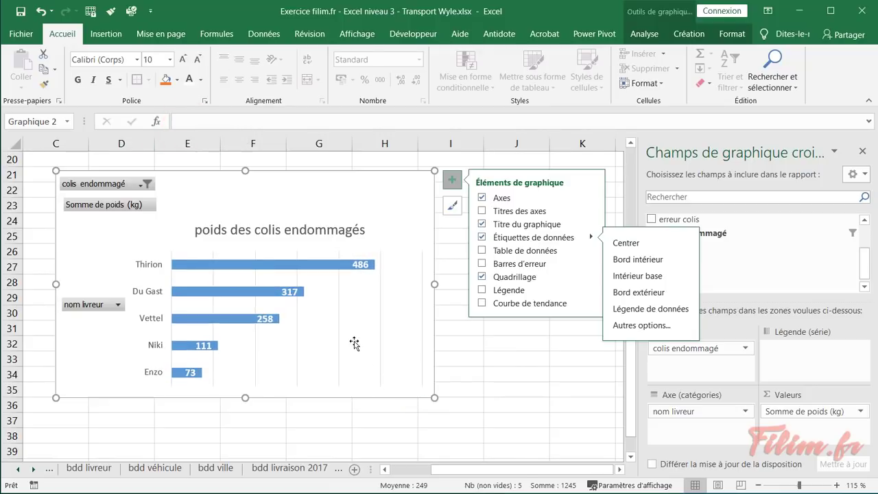
click(341, 350)
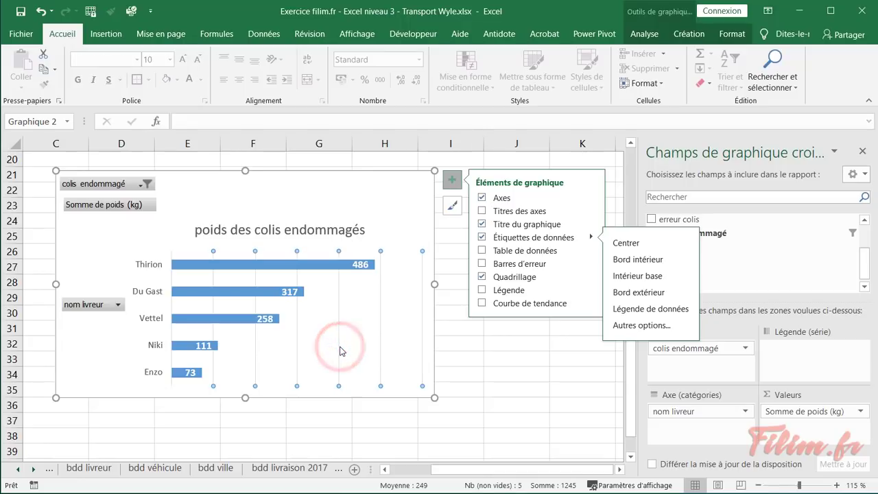
key(Delete)
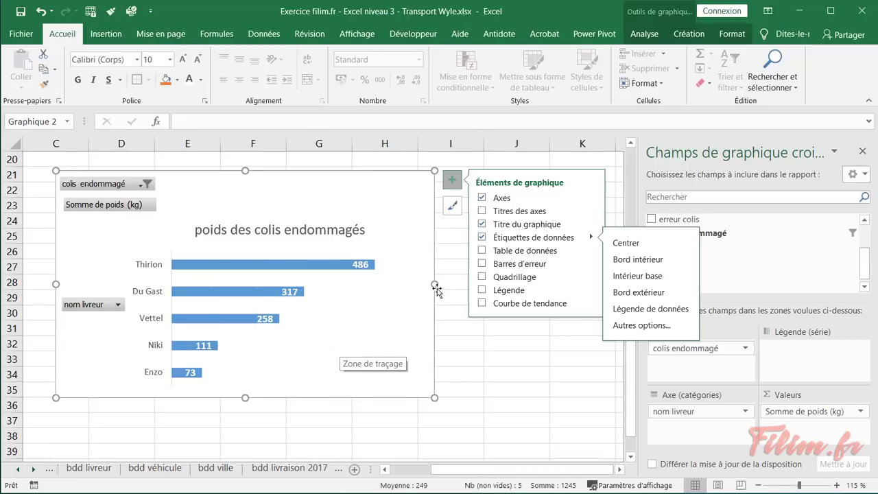
Widen the chart, make the plot area taller and move the title higher
drag(435, 287, 496, 293)
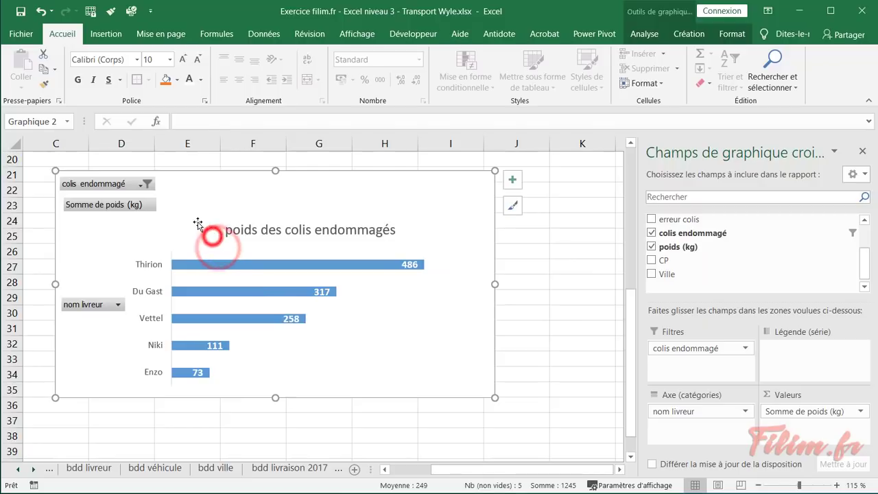
click(175, 251)
drag(327, 251, 329, 219)
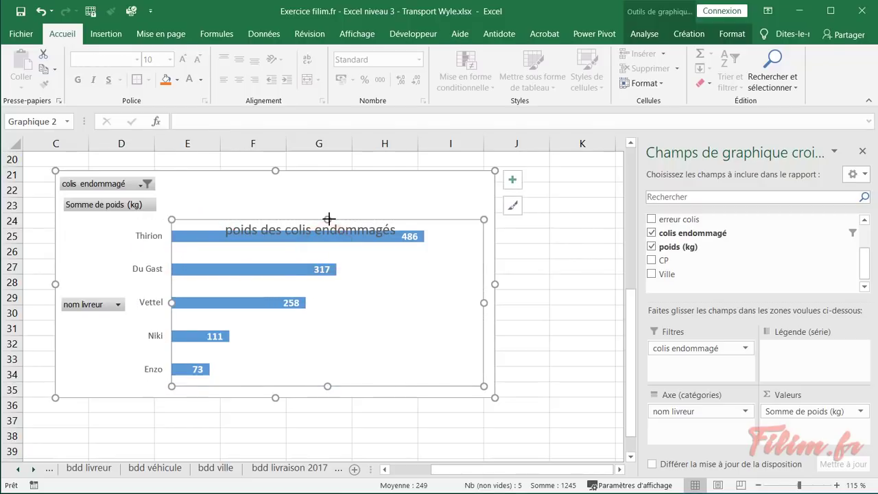
click(266, 228)
drag(275, 217, 278, 180)
right_click(114, 186)
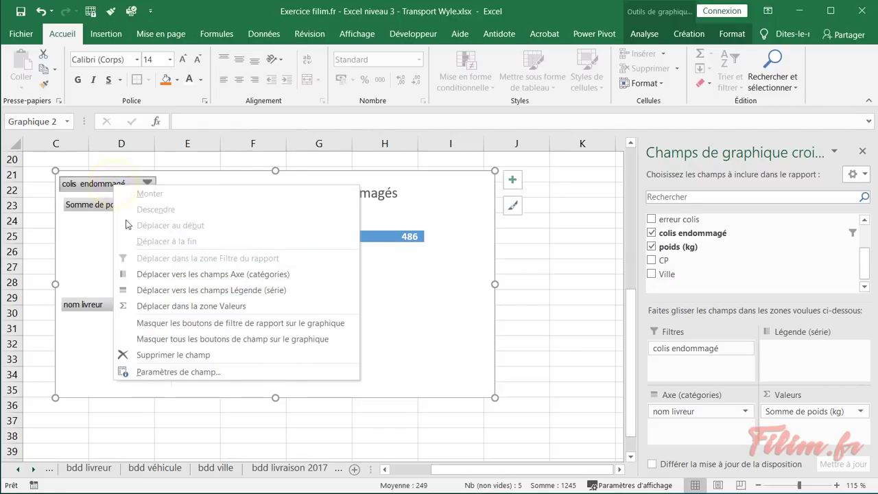
Hide all field buttons on the chart and extend the plot area leftward
click(153, 339)
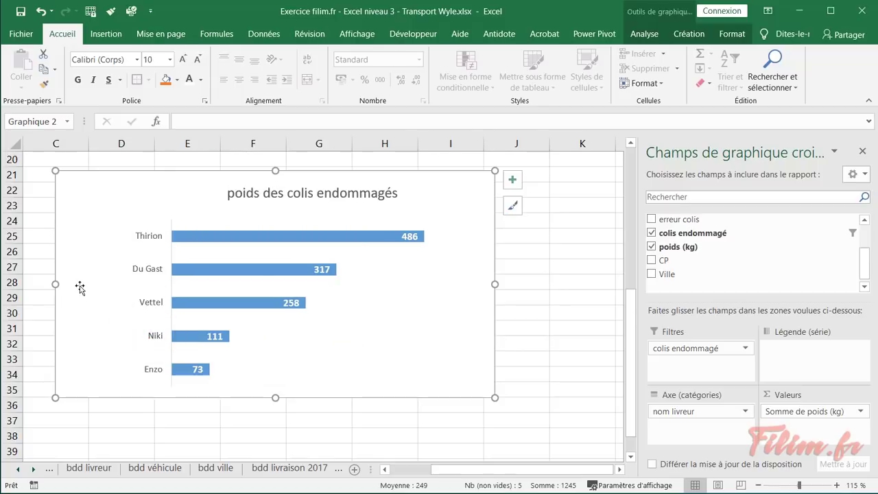
click(192, 282)
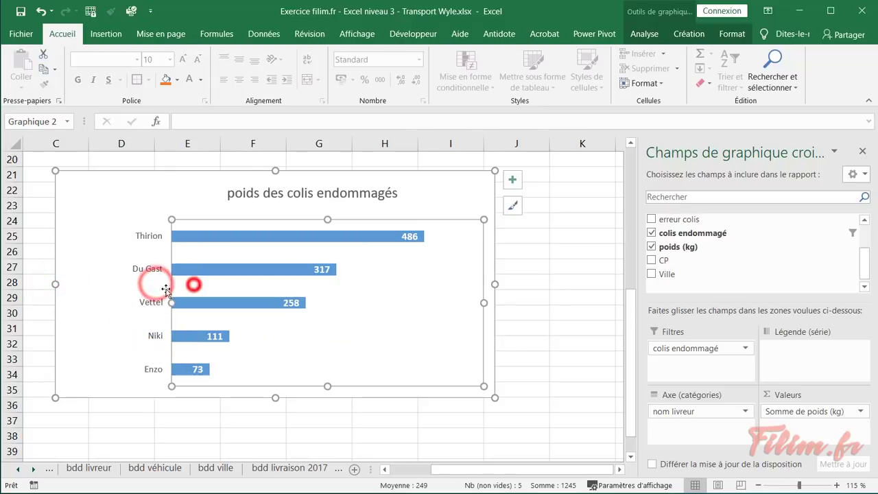
drag(173, 302, 79, 300)
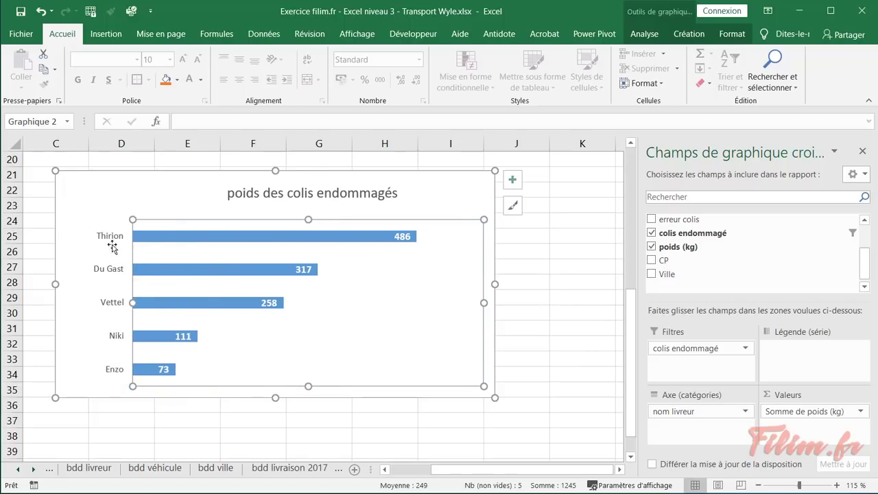
Make the driver name labels bold and one size larger
click(111, 239)
click(182, 59)
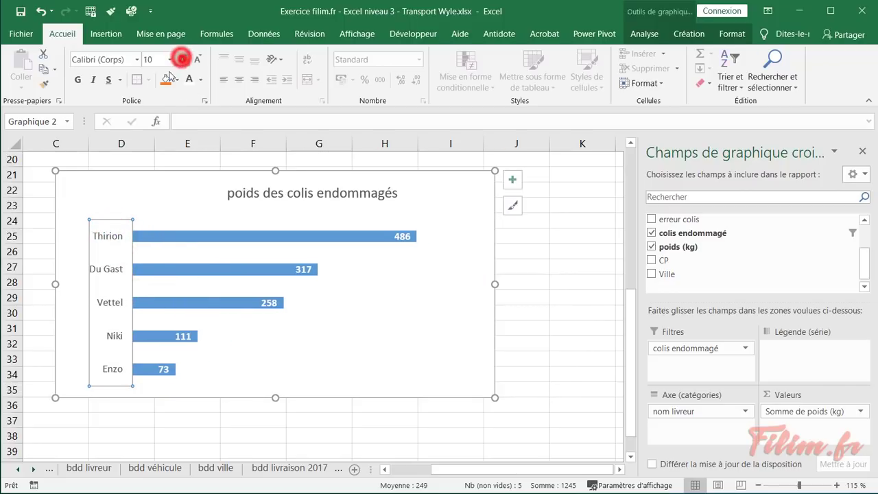
click(182, 59)
click(77, 80)
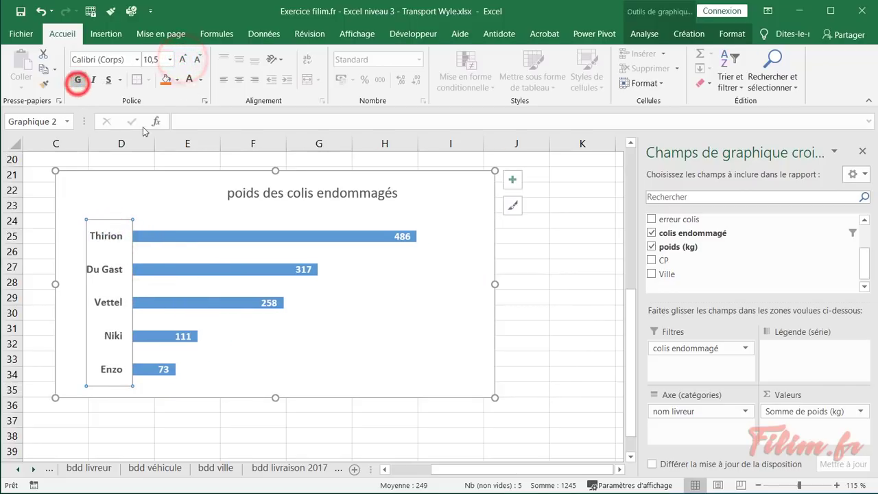
click(197, 60)
Narrow the chart so it fits beside the pivot table
click(367, 417)
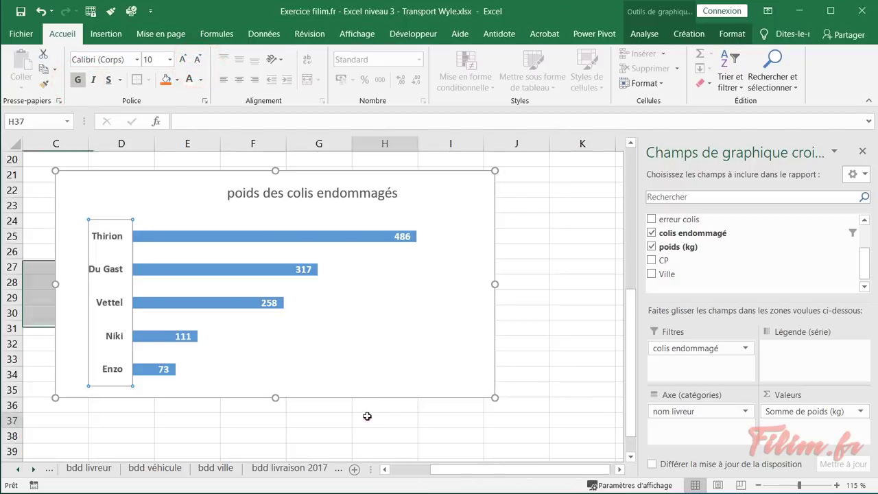
ctrl+scroll(246, 431, down, 2)
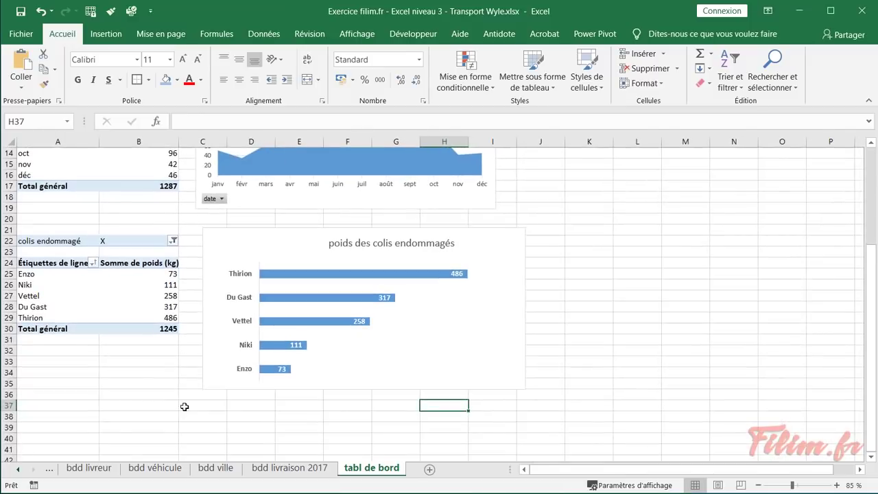
scroll(183, 406, up, 3)
scroll(147, 373, down, 1)
drag(227, 277, 222, 268)
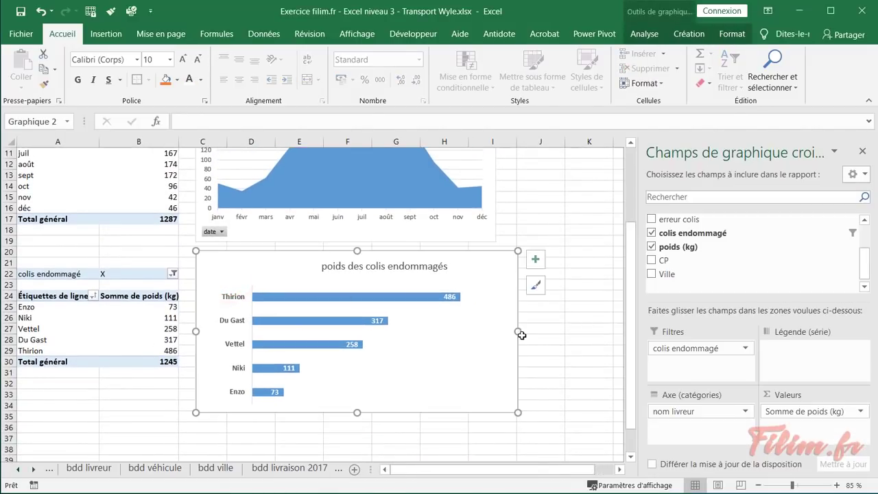
drag(519, 332, 496, 333)
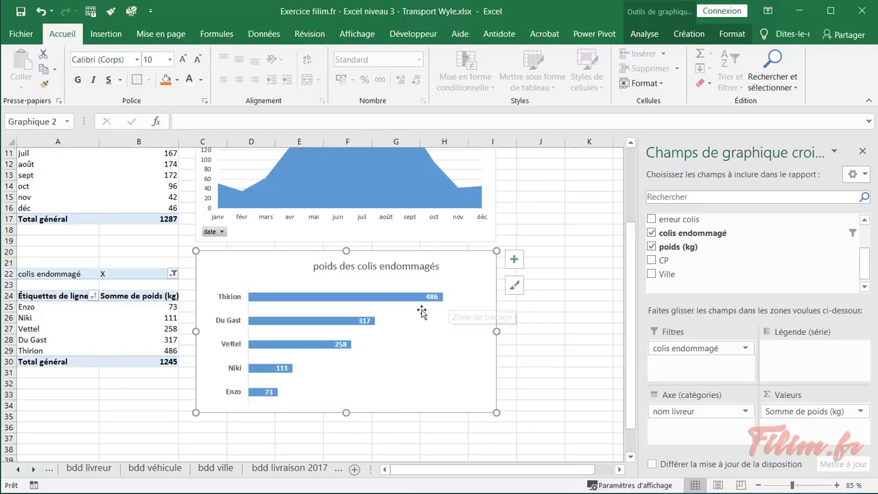
On the consigne sheet, fill the dashboard request cell A18 with blue
click(114, 417)
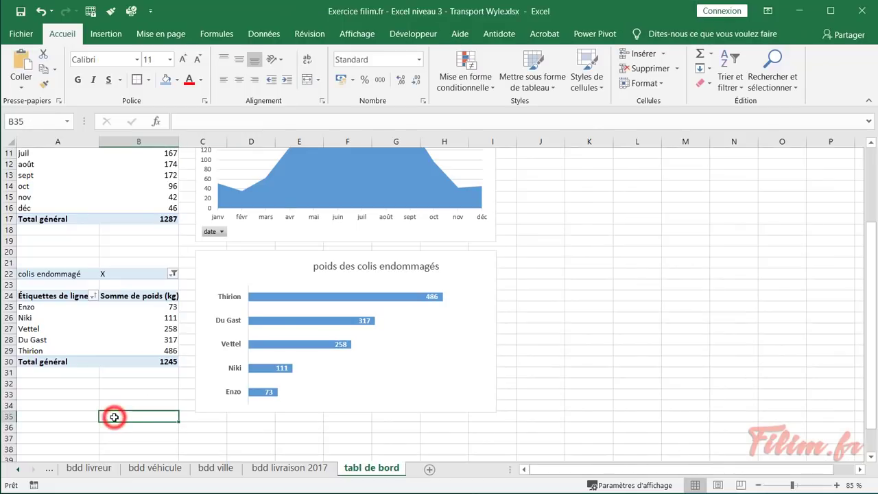
click(21, 469)
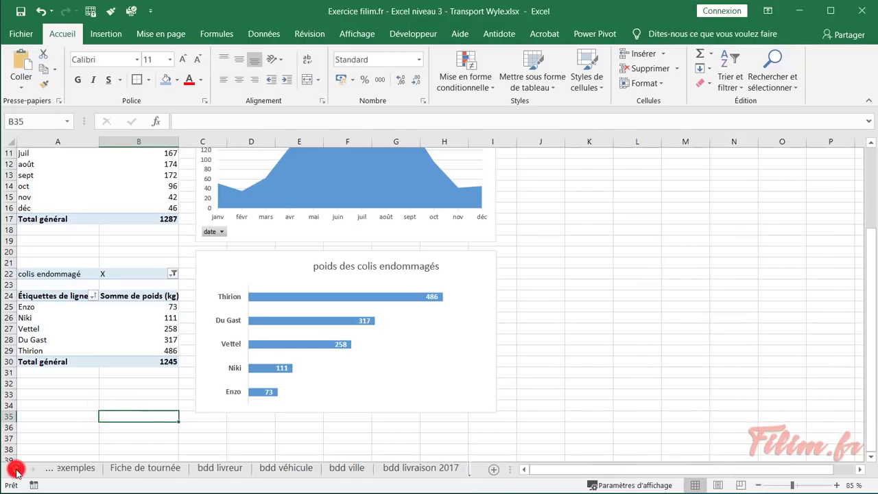
click(20, 470)
click(83, 469)
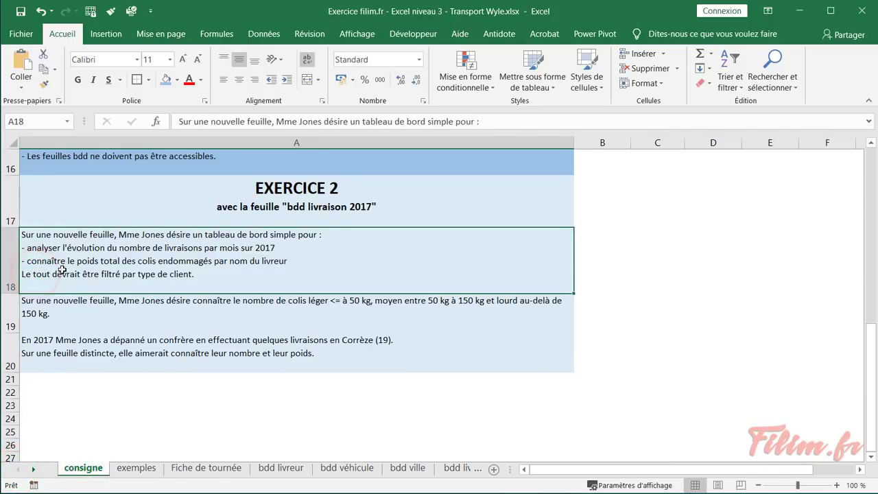
click(165, 79)
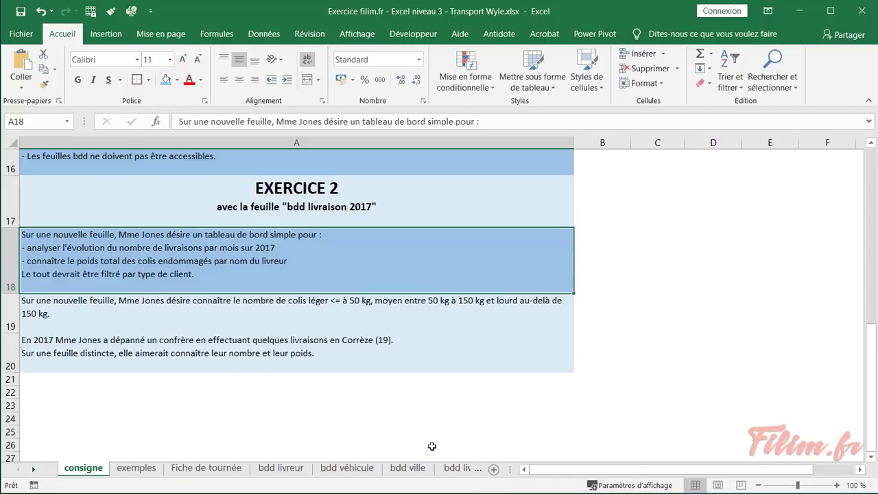
Go to the tabl de bord sheet and review both charts
click(446, 467)
click(453, 470)
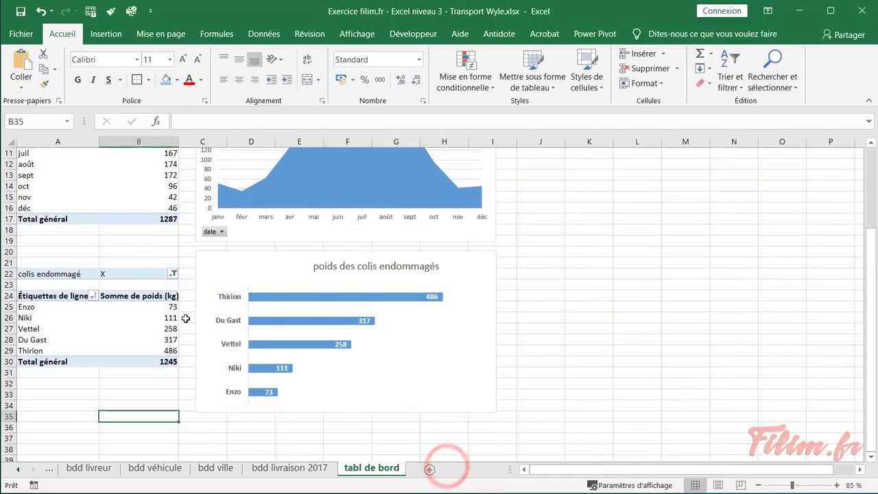
scroll(300, 350, up, 3)
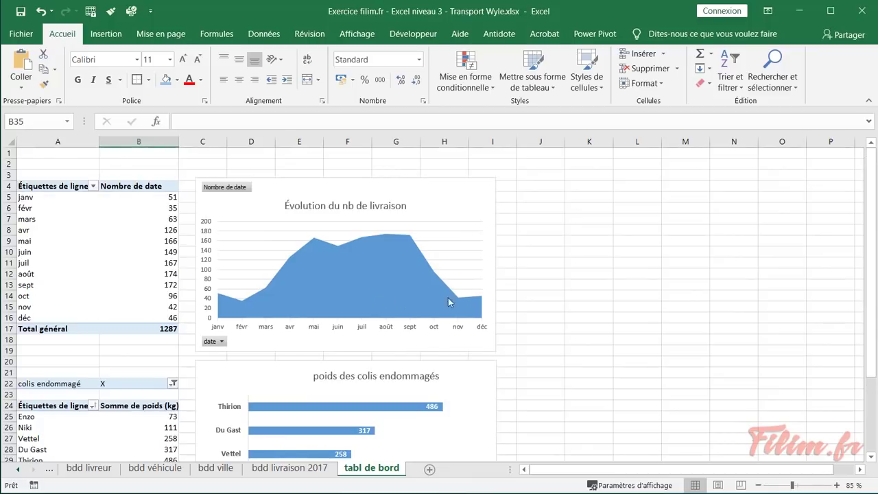
click(607, 282)
scroll(554, 302, down, 1)
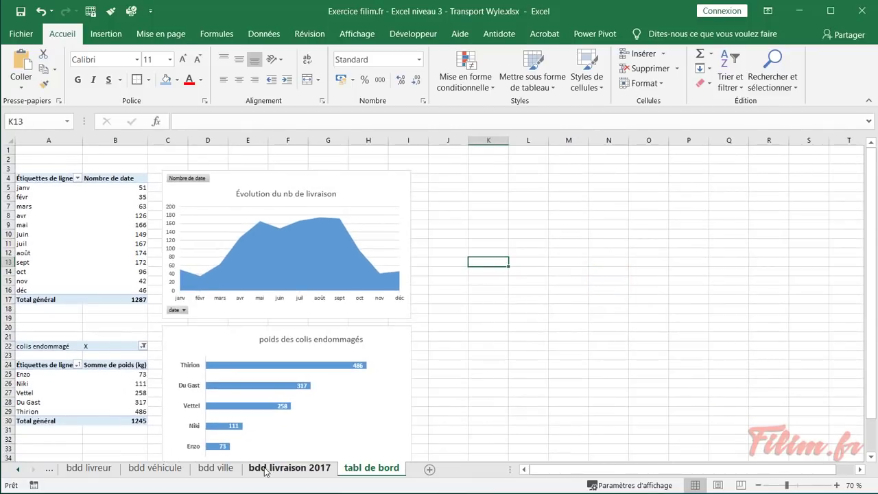
Check the type client values on bdd livraison 2017 unfiltered, then return to tabl de bord
click(265, 468)
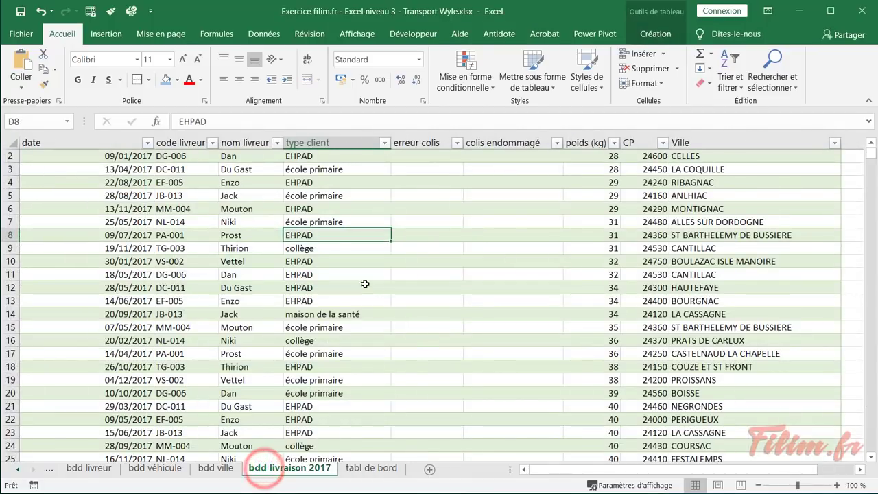
click(367, 173)
click(364, 196)
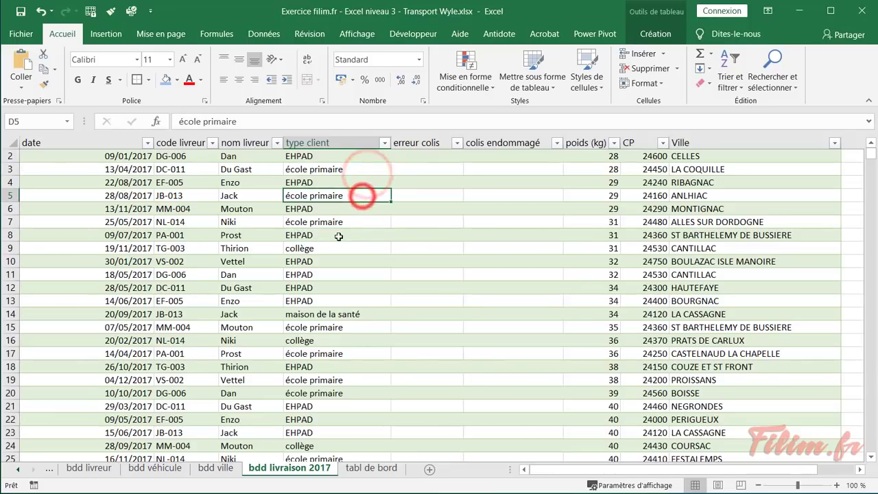
click(337, 235)
click(386, 144)
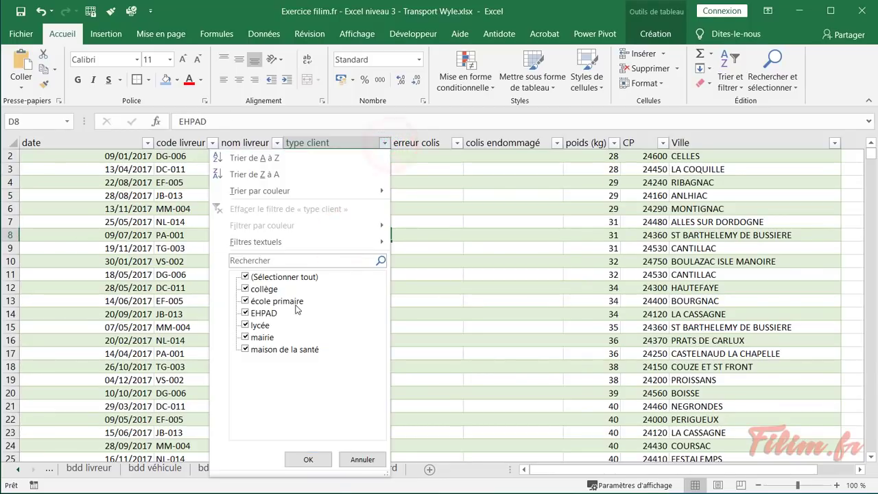
click(355, 459)
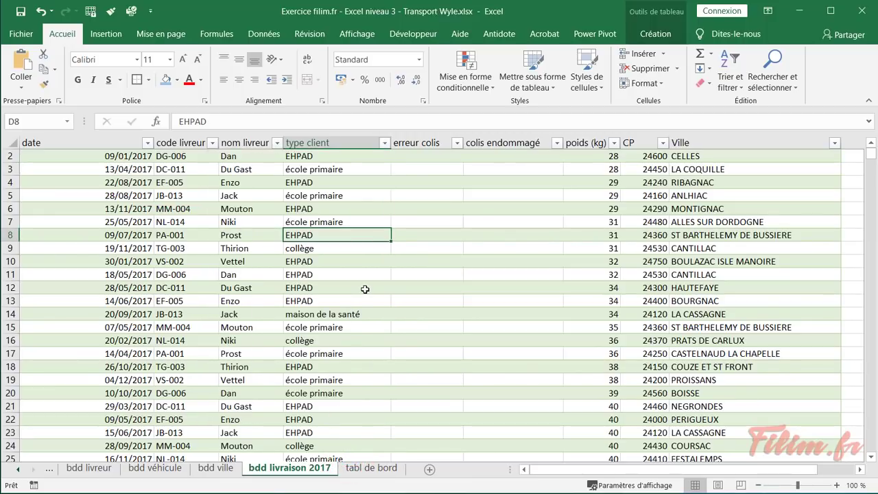
click(372, 468)
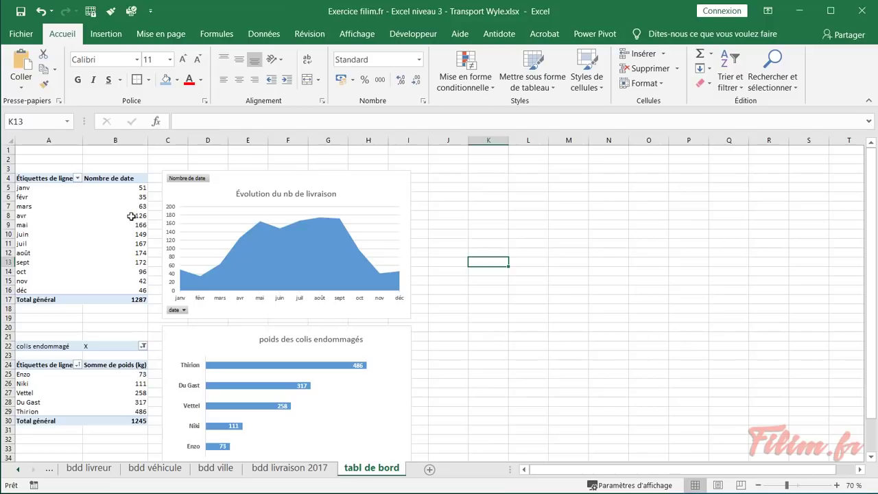
click(115, 224)
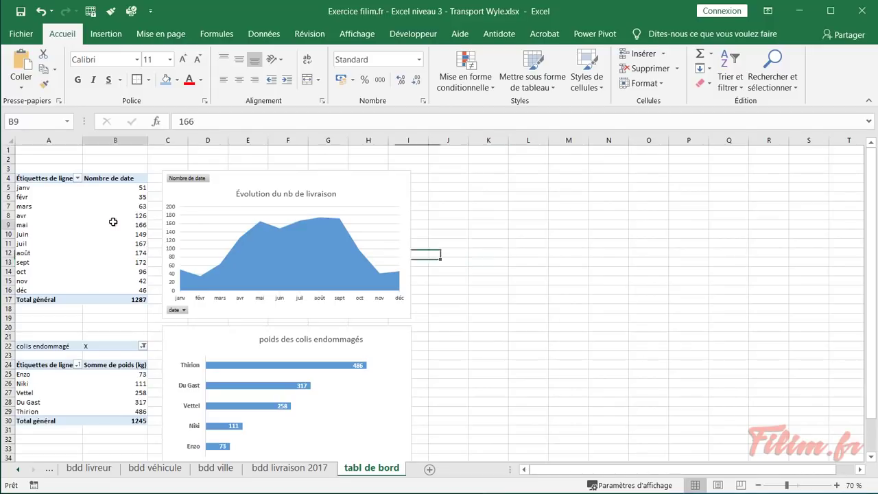
Insert a type client slicer on the monthly deliveries pivot table
click(211, 203)
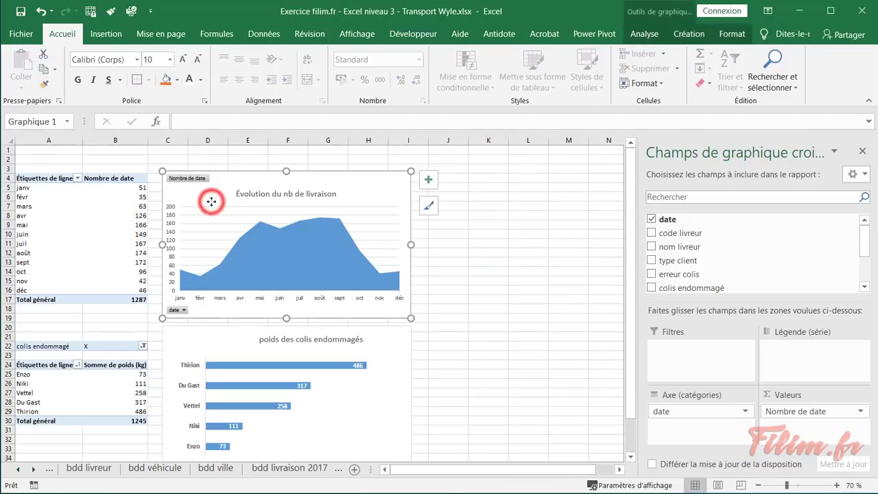
mouse_move(113, 220)
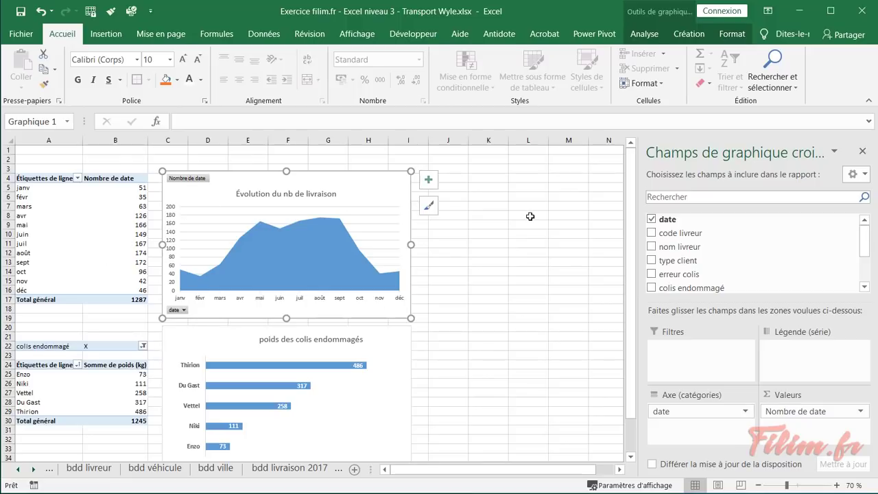
click(95, 216)
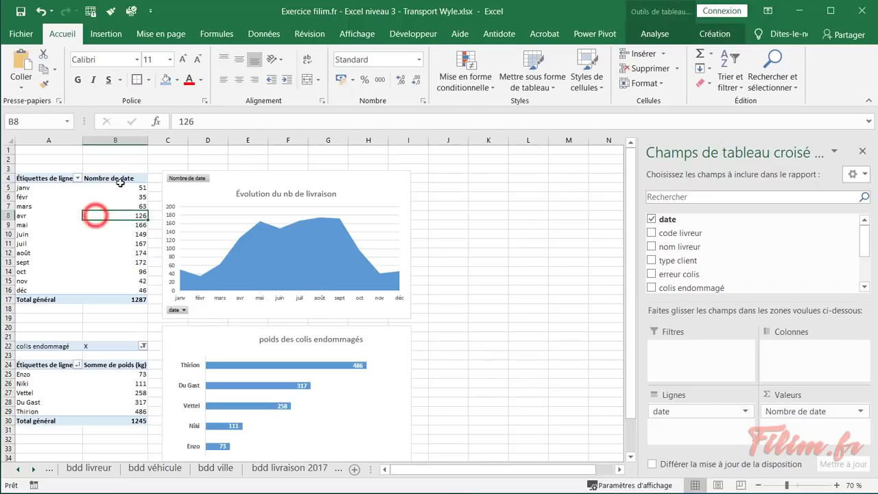
click(655, 34)
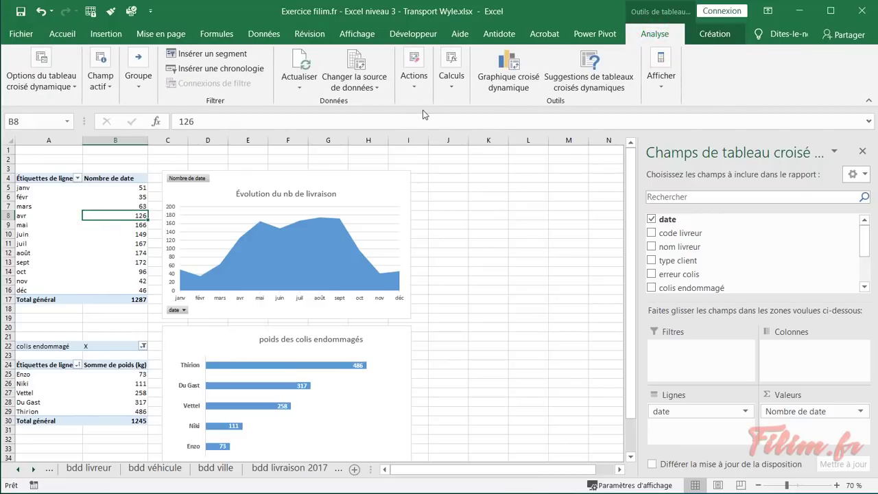
click(211, 60)
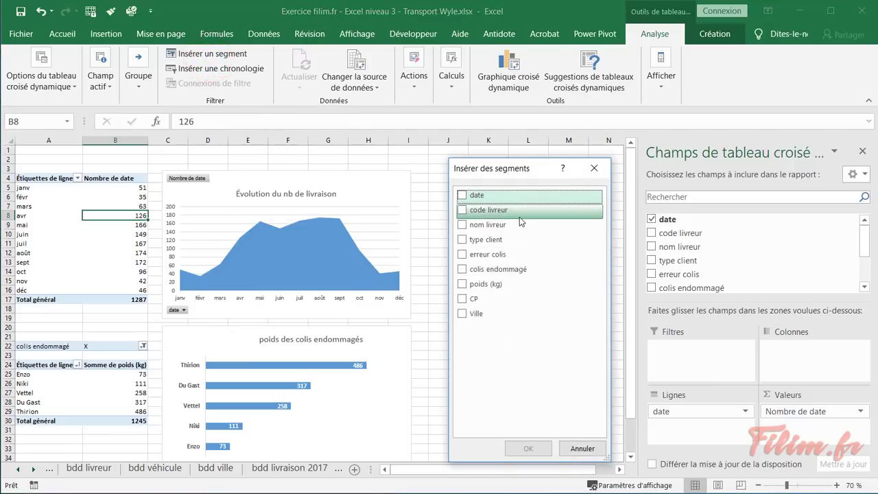
click(462, 240)
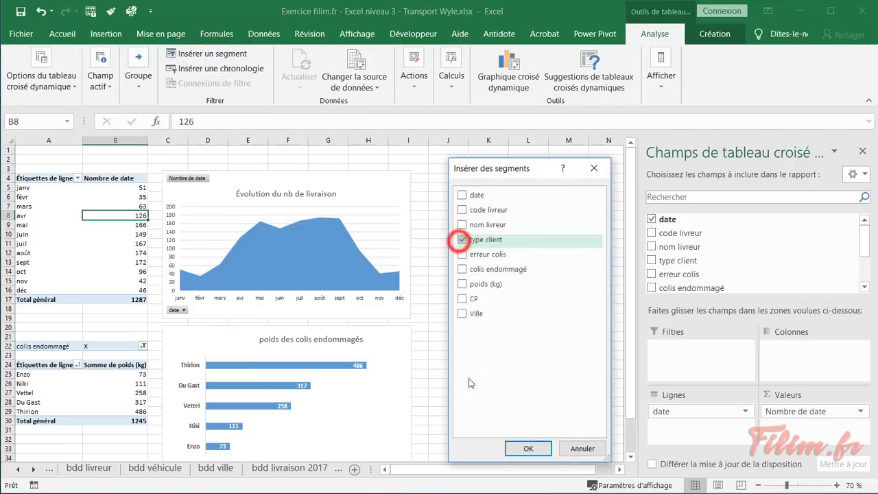
click(529, 448)
Place the slicer beside the delivery chart and make it taller to fit all types
drag(298, 247, 452, 145)
drag(513, 278, 512, 305)
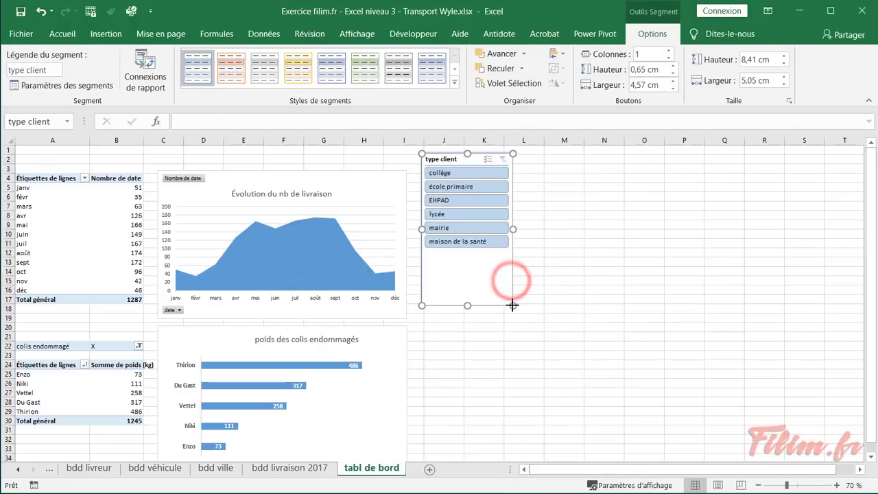
click(440, 361)
Filter by collège, école primaire, EHPAD and lycée, then clear the client type filter
scroll(440, 361, up, 2)
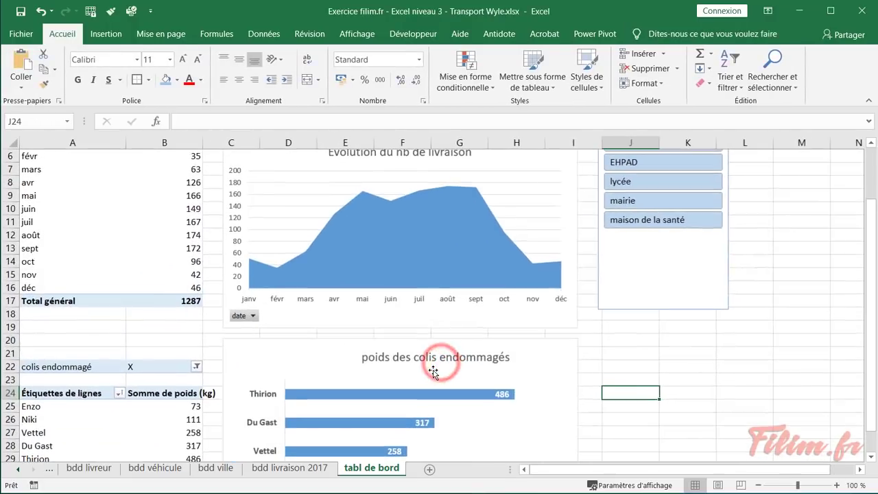
click(652, 191)
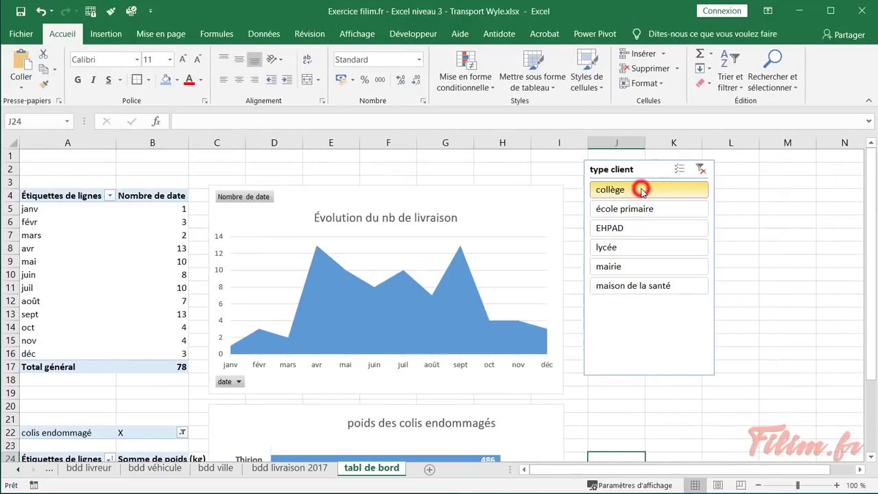
click(639, 210)
click(633, 228)
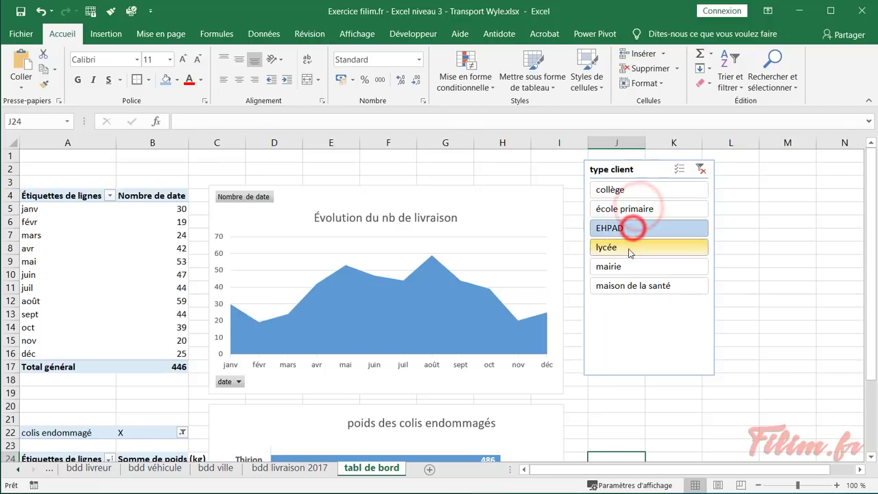
click(629, 247)
click(701, 169)
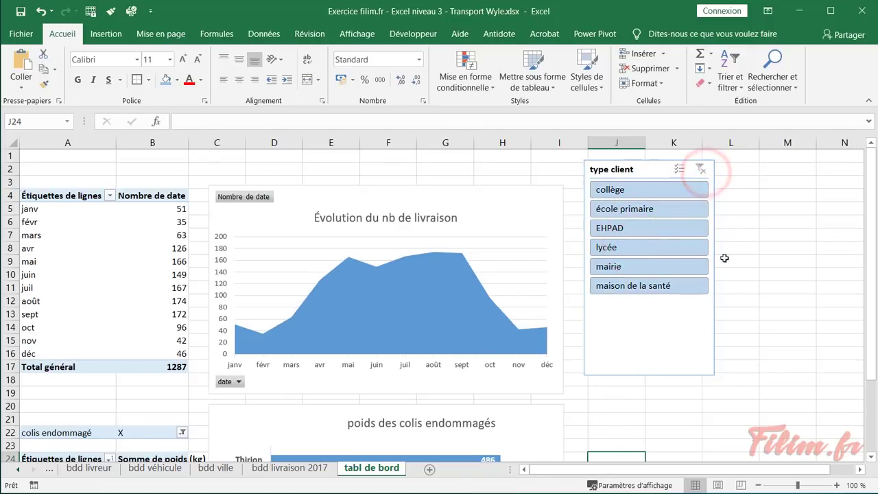
Nudge the type client slicer slightly lower into its final position
mouse_move(646, 165)
mouse_down()
mouse_move(658, 177)
mouse_move(652, 163)
mouse_up()
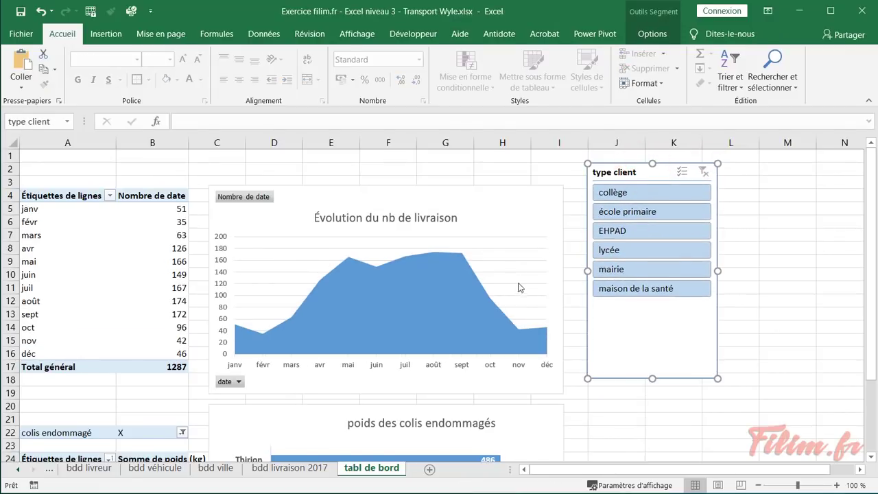
click(595, 412)
scroll(582, 408, down, 3)
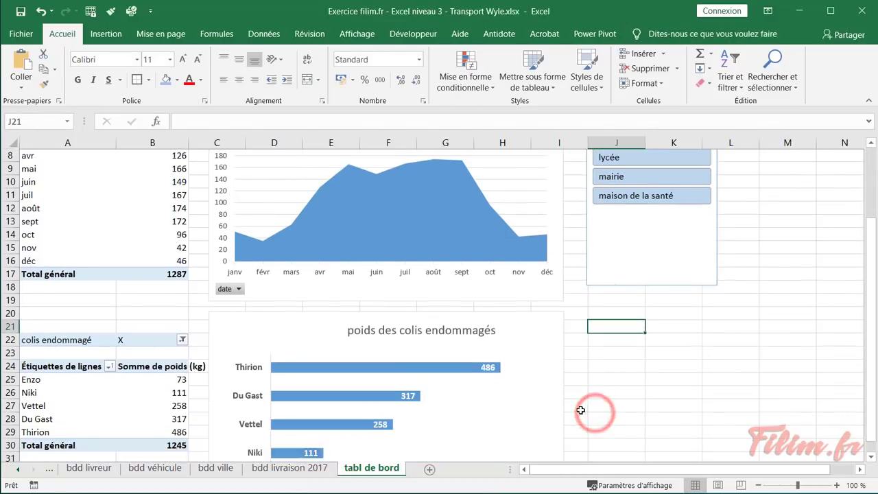
click(642, 365)
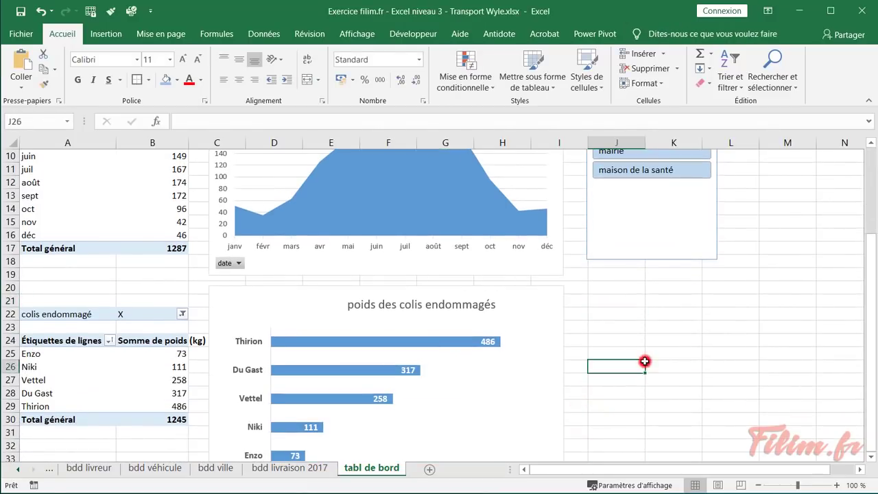
scroll(637, 359, down, 2)
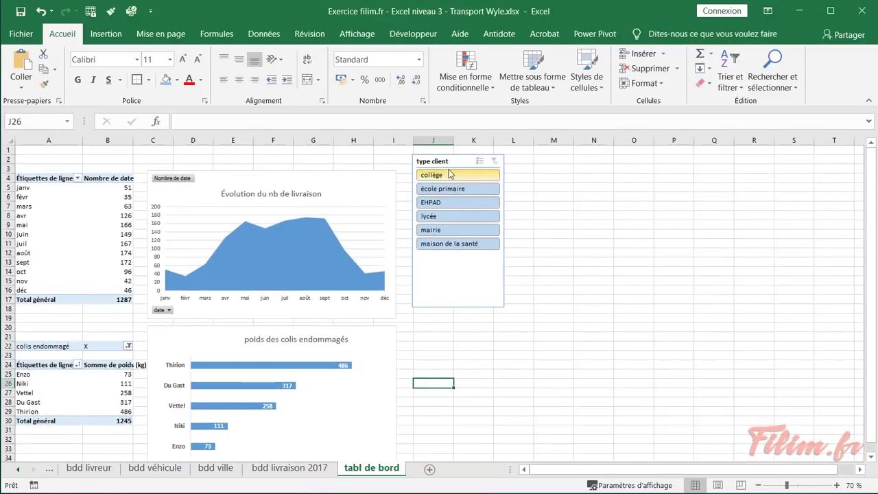
drag(449, 162, 448, 177)
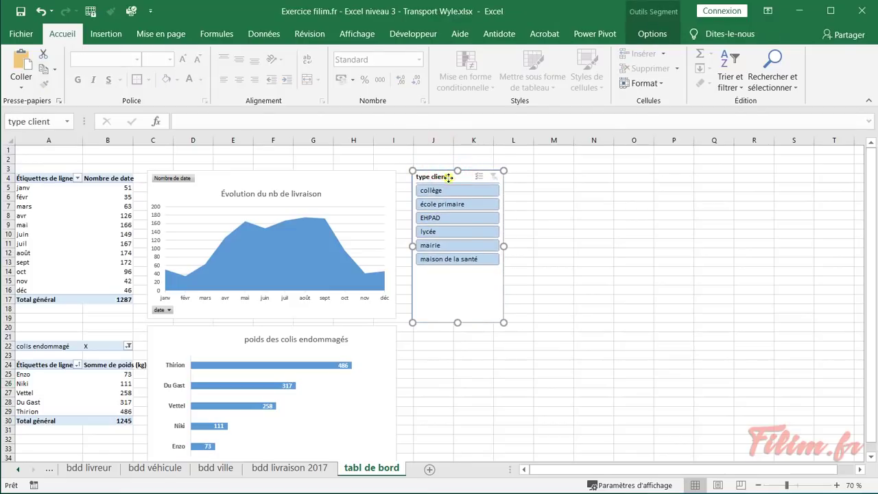
In the slicer's report connections, tick Tableau croisé dynamique2 alongside Tableau croisé dynamique1
right_click(449, 177)
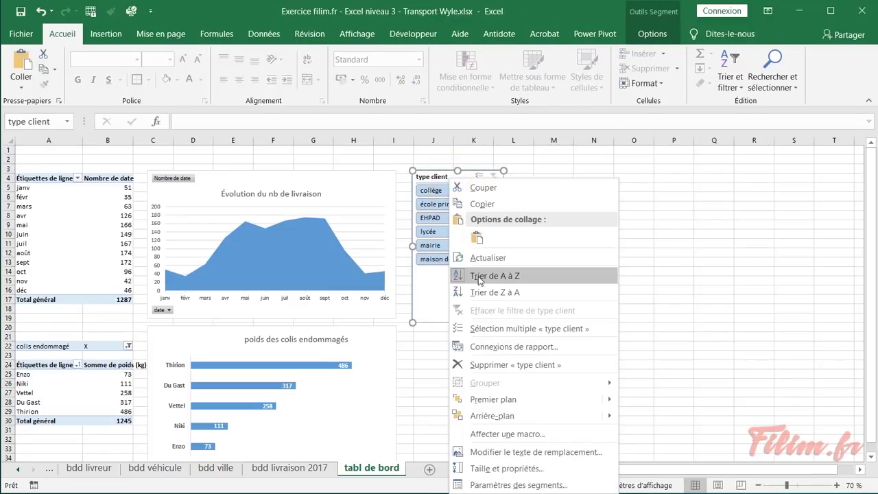
click(498, 347)
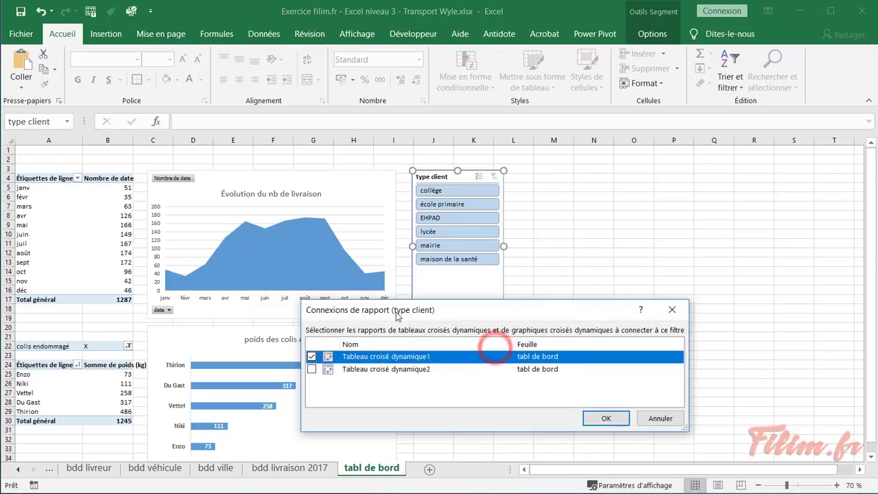
drag(385, 308, 409, 284)
drag(475, 289, 489, 296)
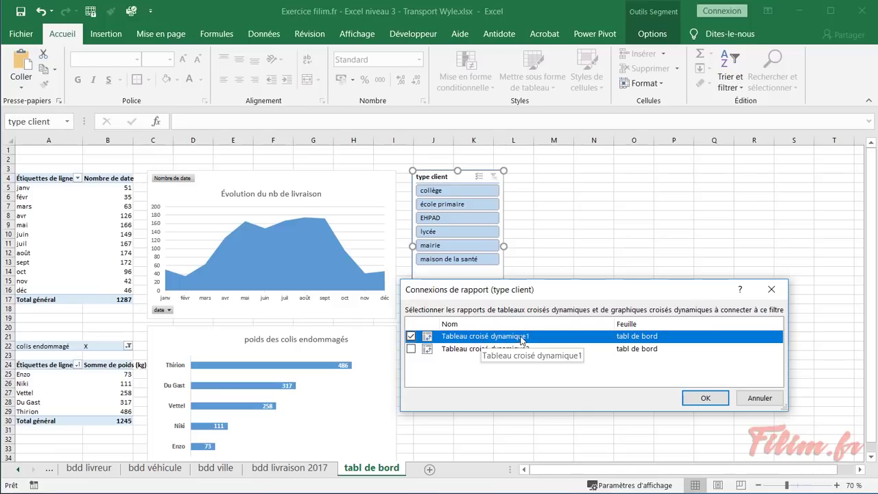
click(411, 349)
Confirm the connections, filter by lycée, EHPAD, mairie and maison de la santé, then clear the filter
click(711, 400)
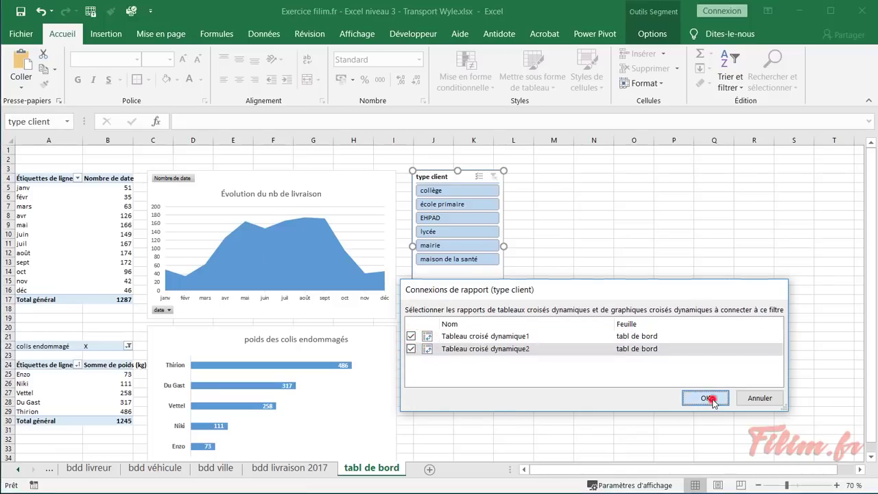
click(465, 231)
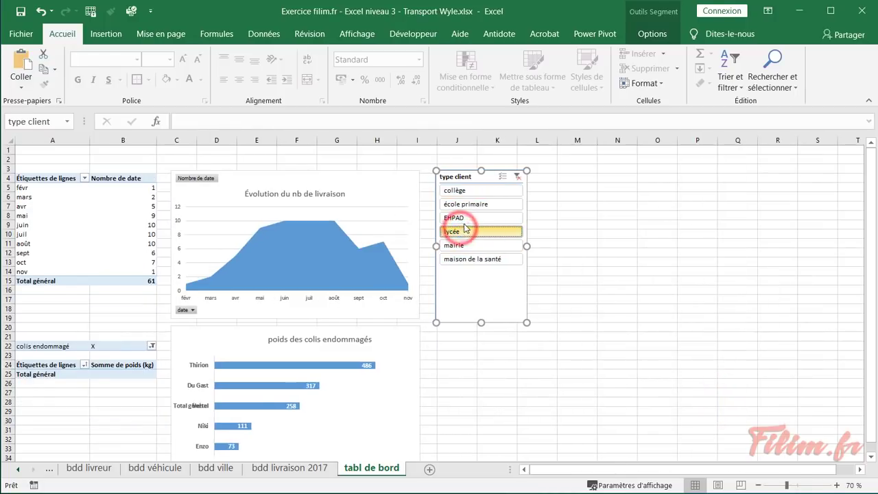
click(459, 218)
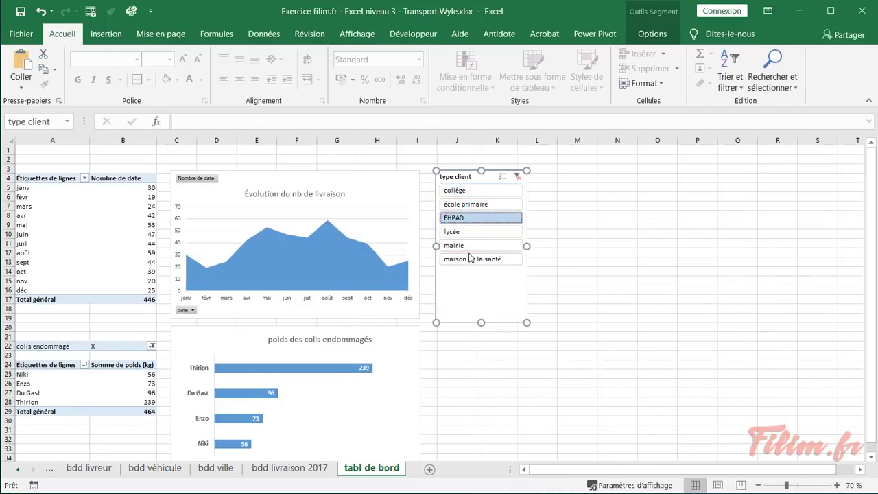
click(458, 245)
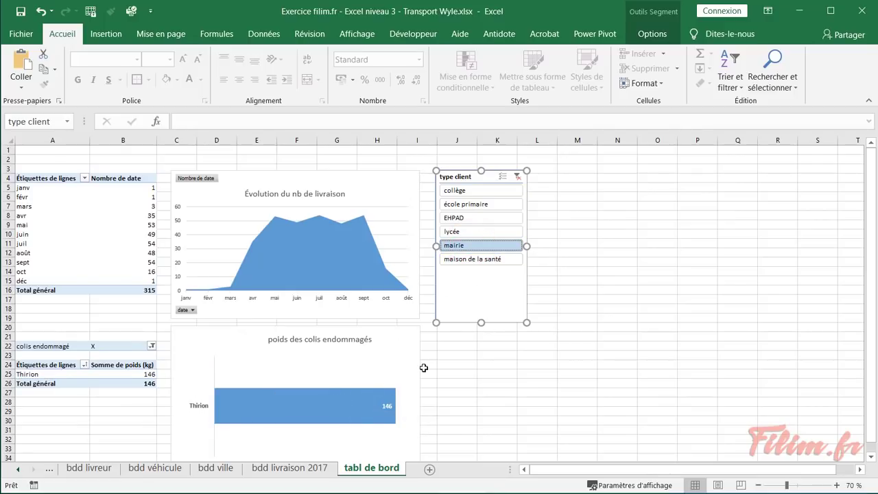
click(483, 261)
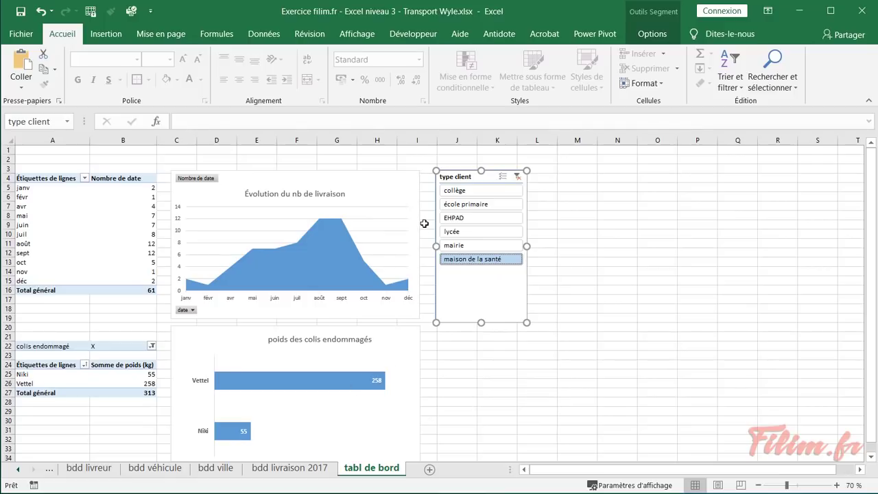
click(518, 177)
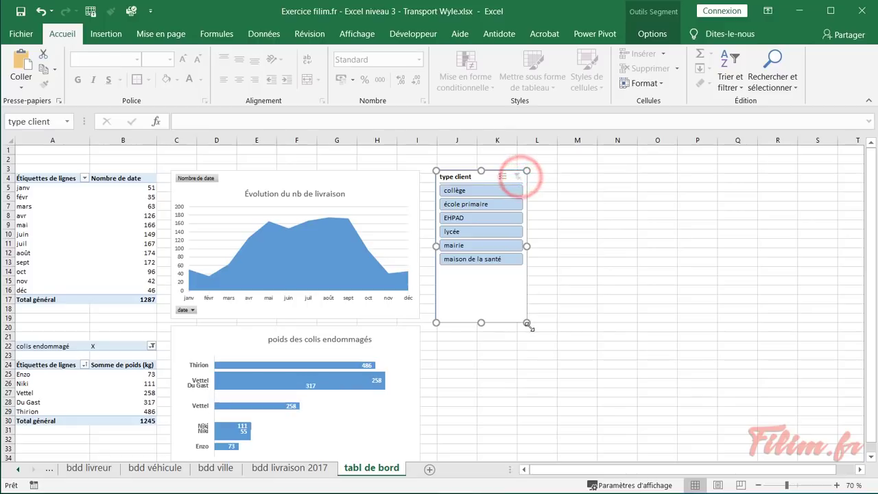
Hide all field buttons on the 'Évolution du nb de livraison' chart
click(527, 389)
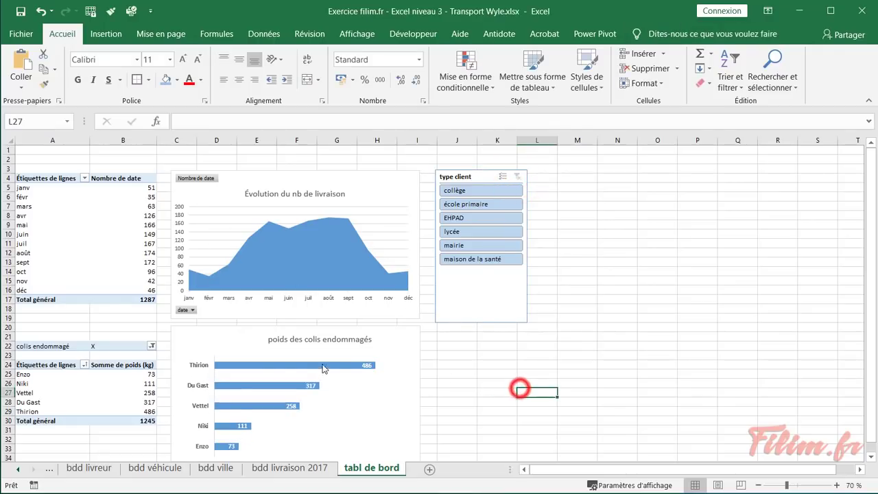
ctrl+scroll(516, 387, up, 2)
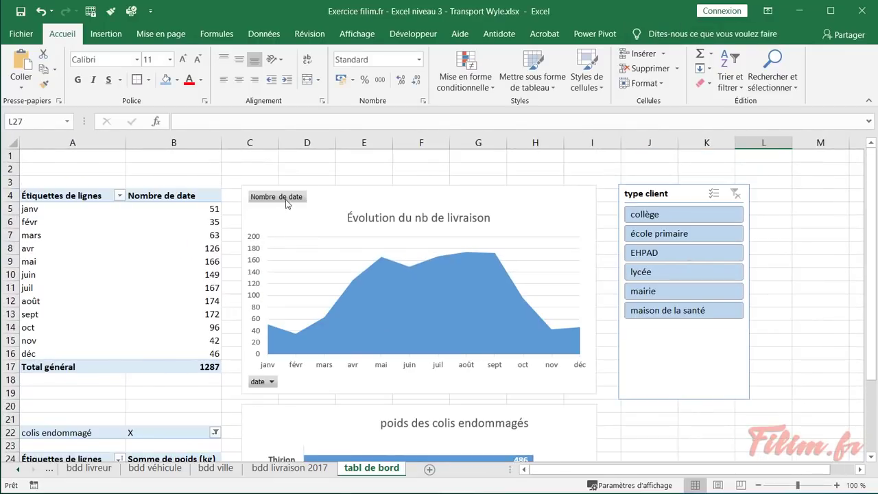
right_click(287, 199)
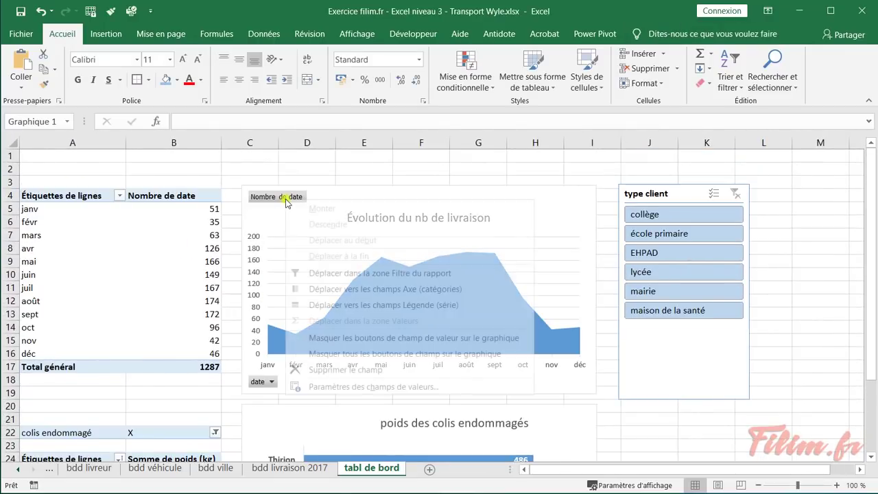
click(322, 354)
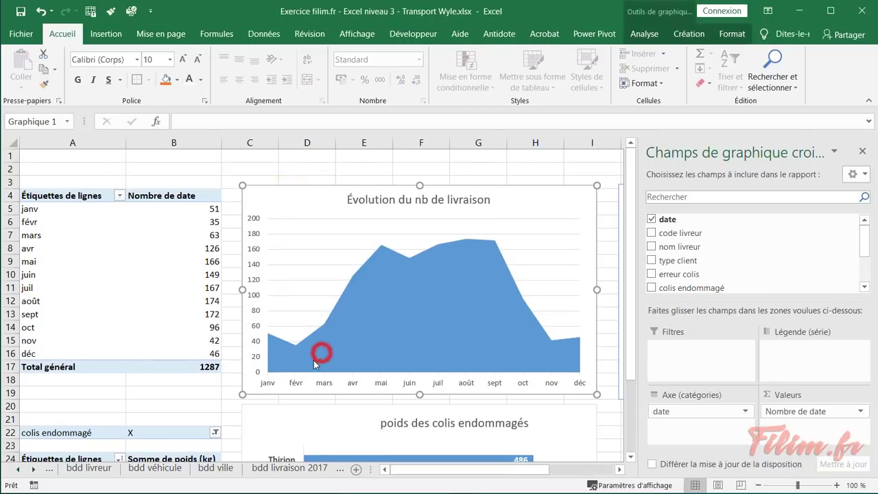
click(267, 169)
click(97, 154)
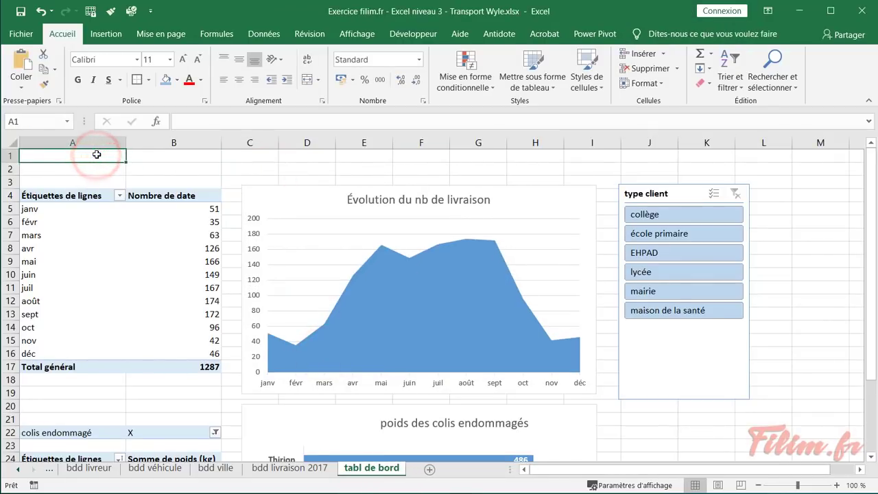
Enter 'Tableau de bord analyse 2017 des livraisons' in A1 and merge-centre it across A1:I1
text(Ta)
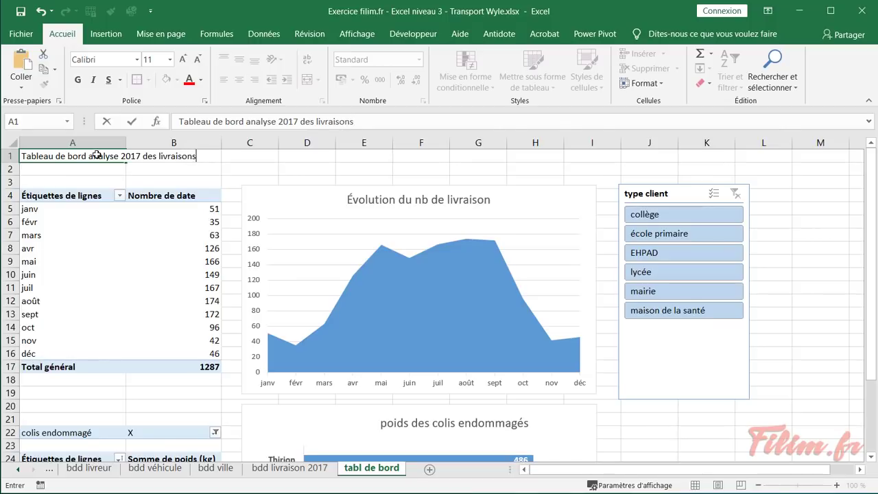
key(Return)
drag(96, 156, 584, 152)
click(307, 80)
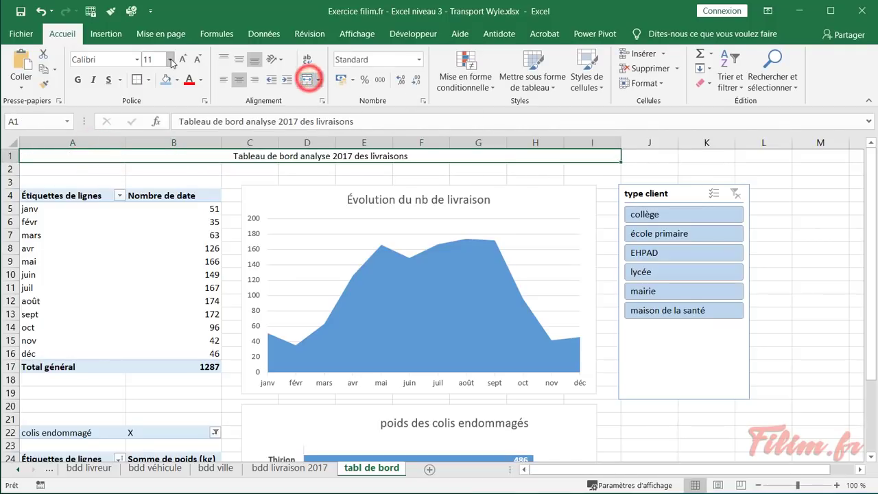
Format the title as 20 pt, blue, bold and italic
click(181, 60)
click(182, 59)
click(181, 59)
click(182, 59)
click(182, 60)
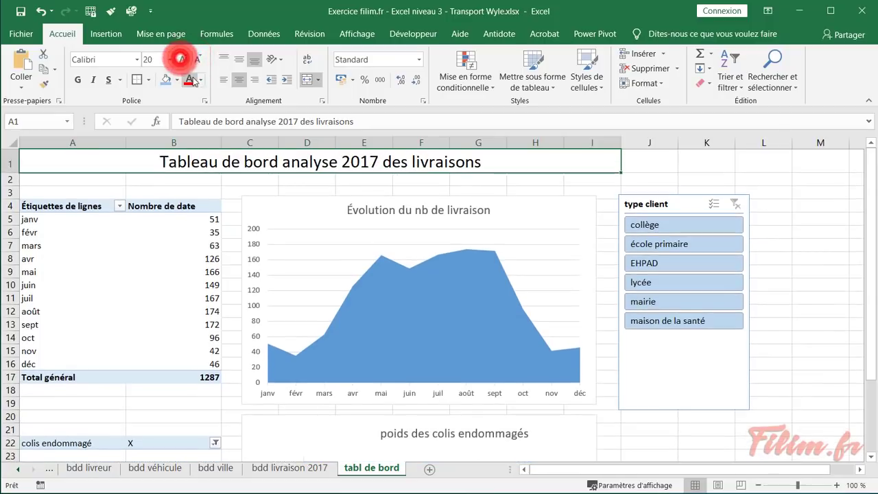
click(201, 80)
click(237, 163)
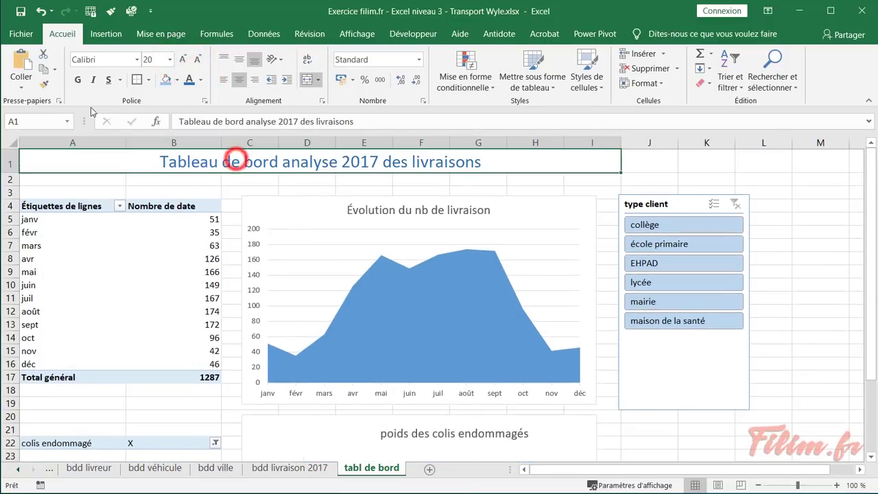
click(77, 80)
click(93, 79)
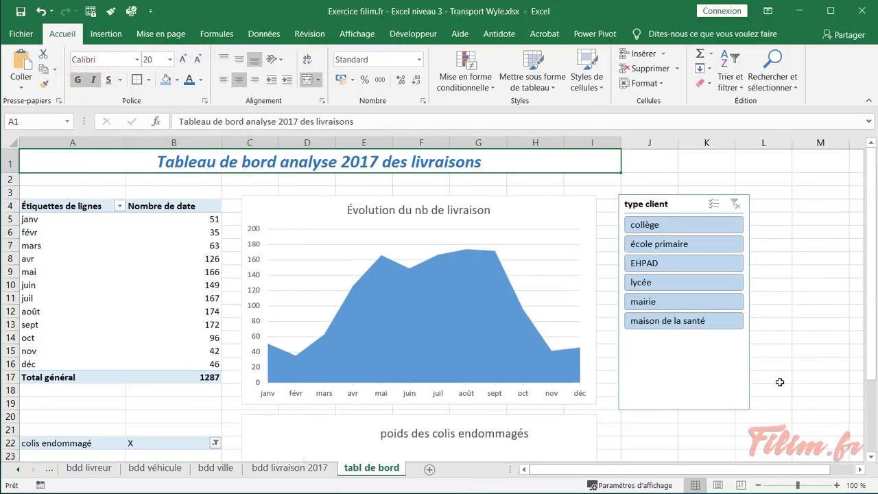
click(768, 183)
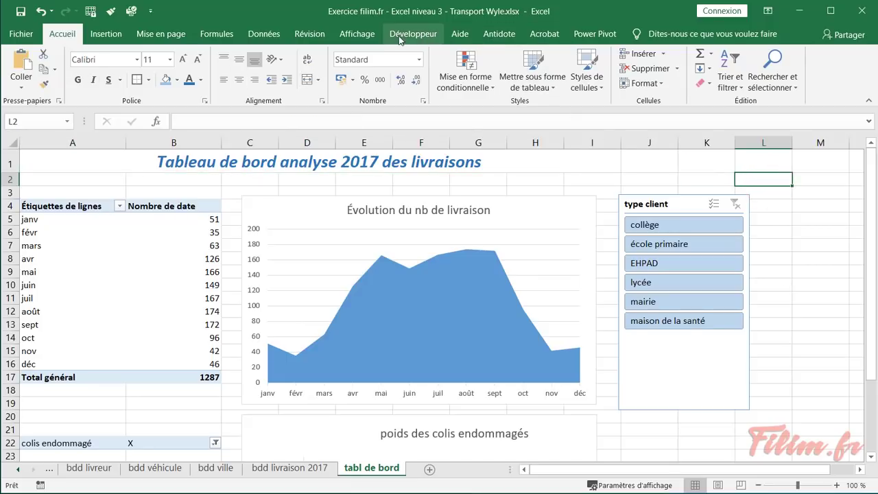
Hide the dashboard sheet's gridlines
click(357, 34)
click(167, 80)
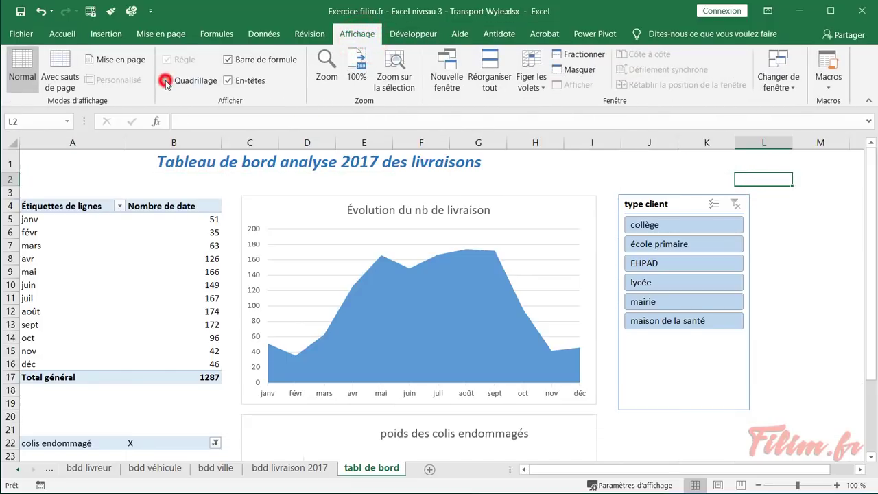
click(189, 179)
Remove the outline around the delivery evolution chart
click(248, 204)
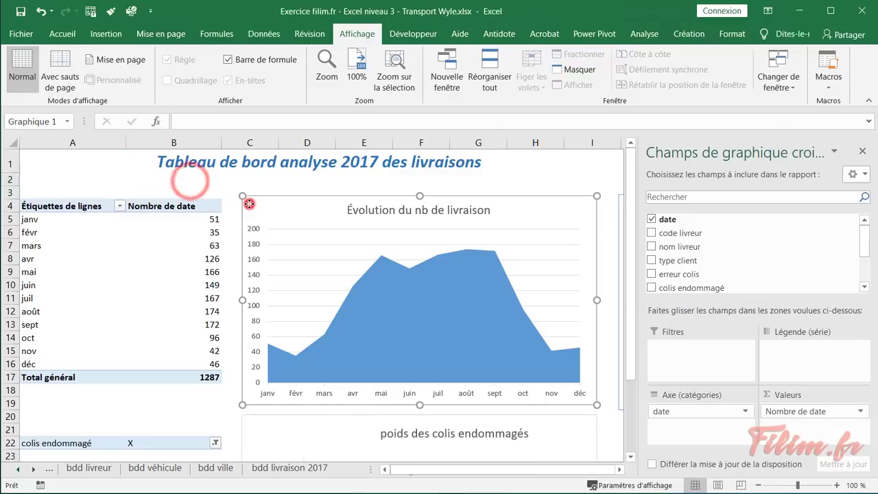
click(658, 34)
click(688, 34)
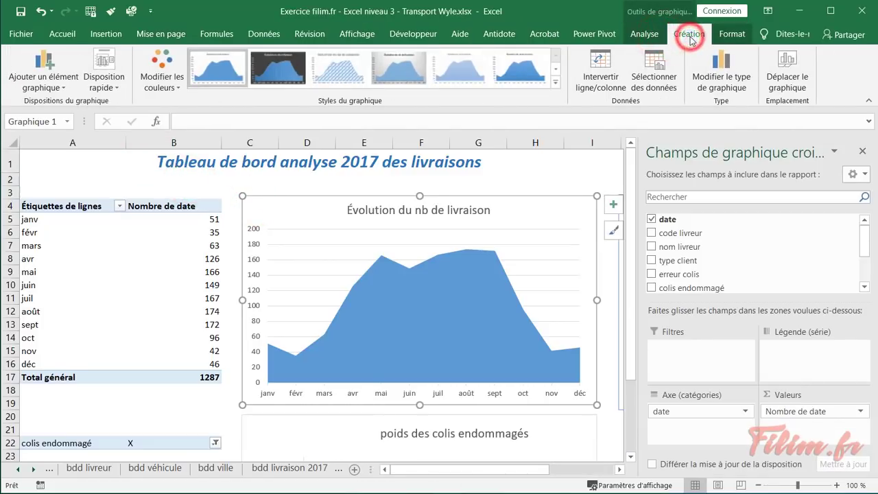
click(731, 34)
click(433, 68)
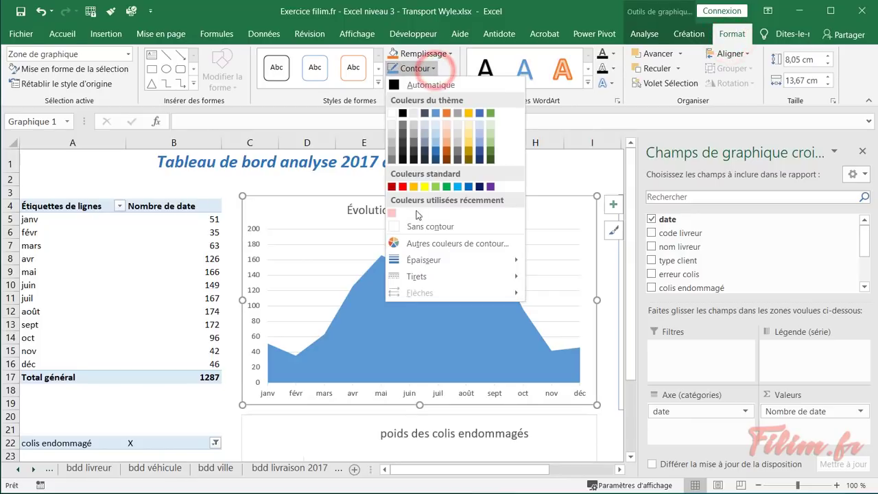
click(414, 227)
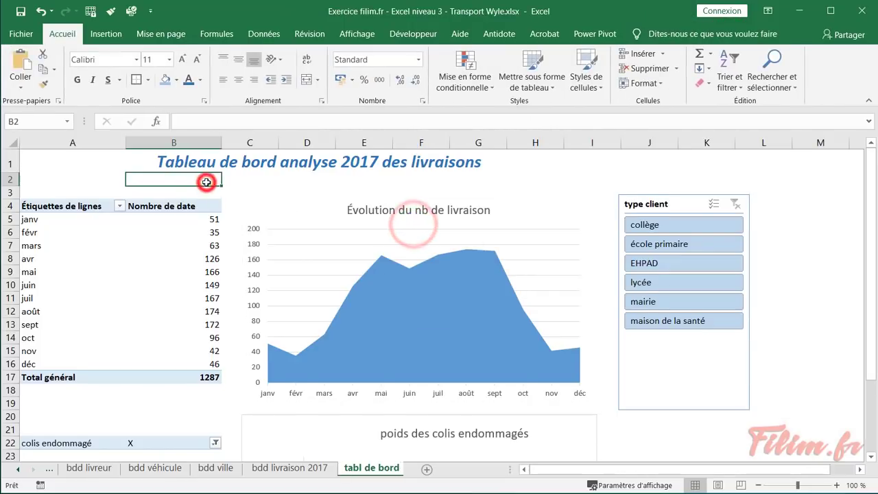
Select the damaged parcels weight chart and remove its outline too
scroll(210, 231, down, 3)
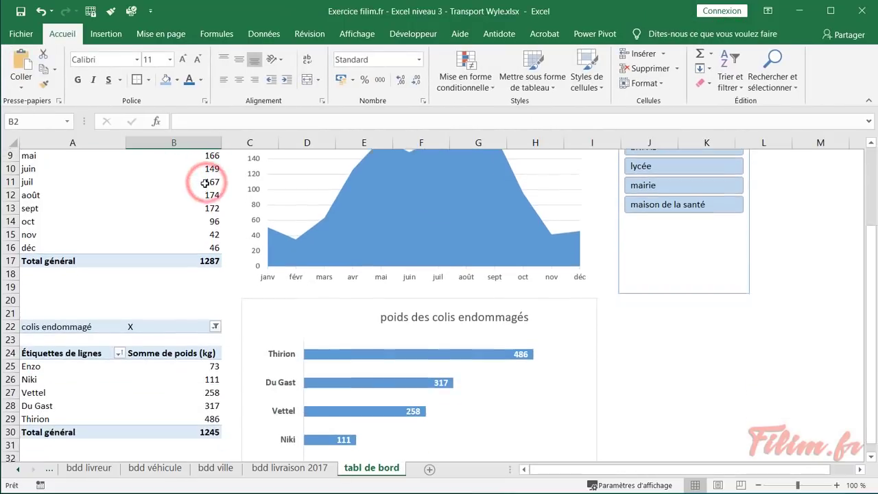
click(263, 315)
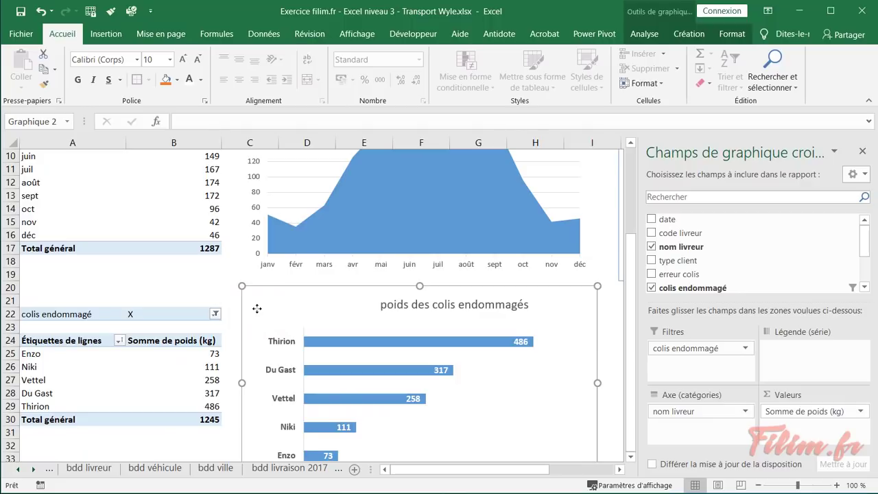
click(619, 470)
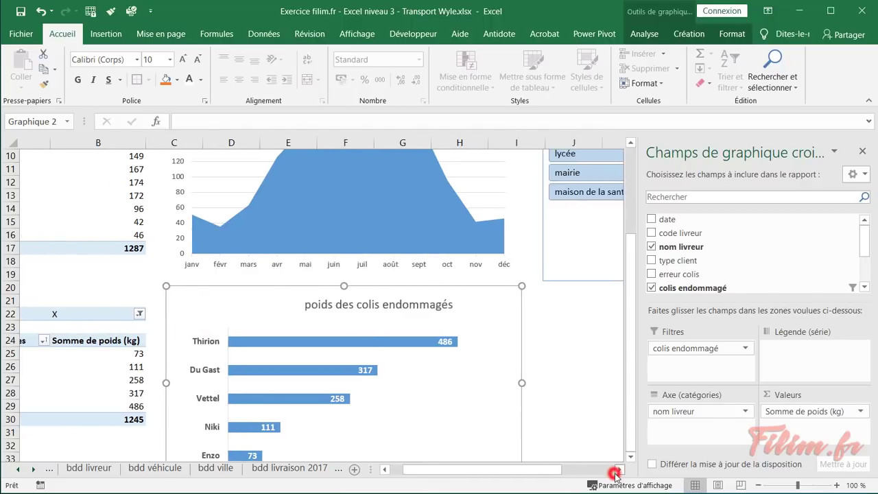
click(618, 469)
click(470, 258)
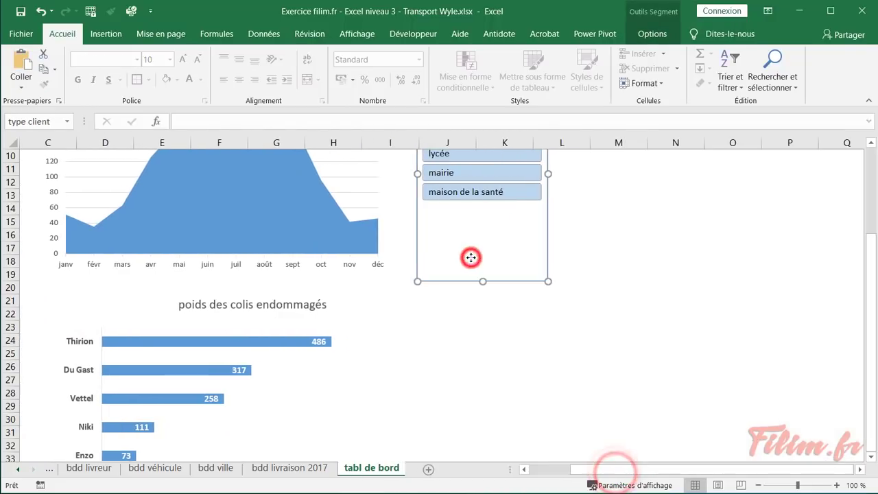
click(447, 328)
drag(592, 471, 563, 473)
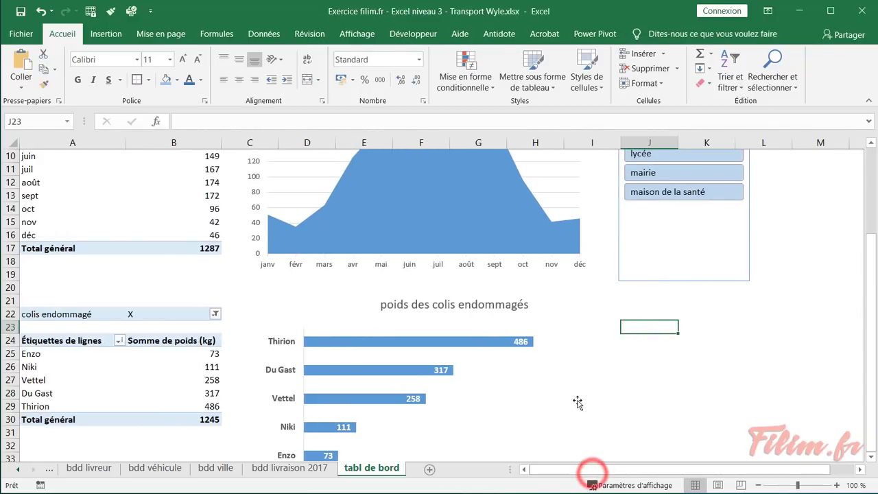
scroll(578, 402, up, 3)
Browse the slicer styles without applying one
click(647, 354)
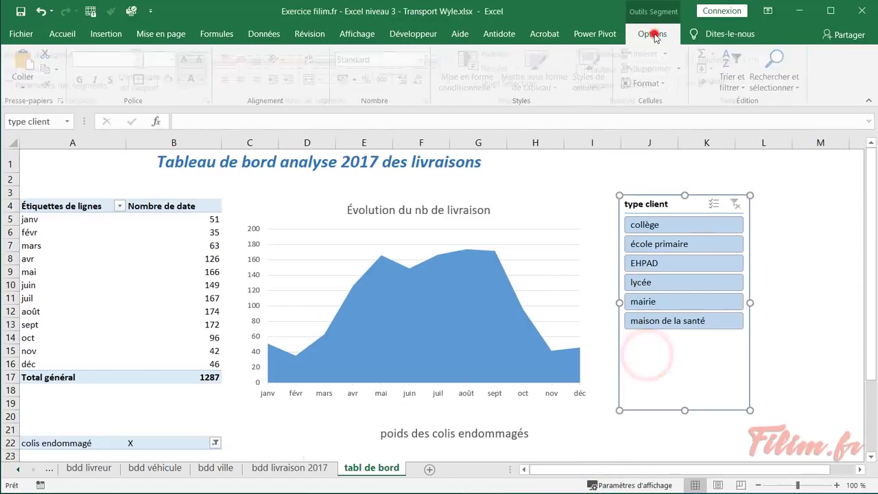
click(652, 35)
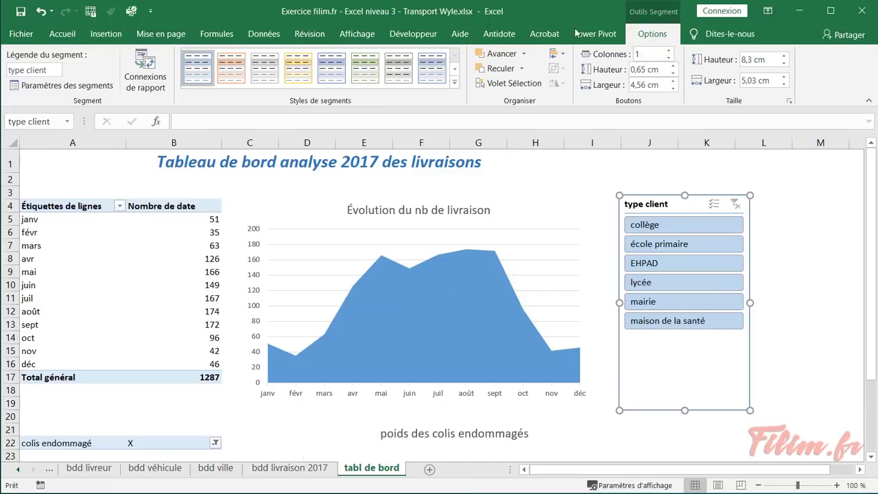
click(454, 82)
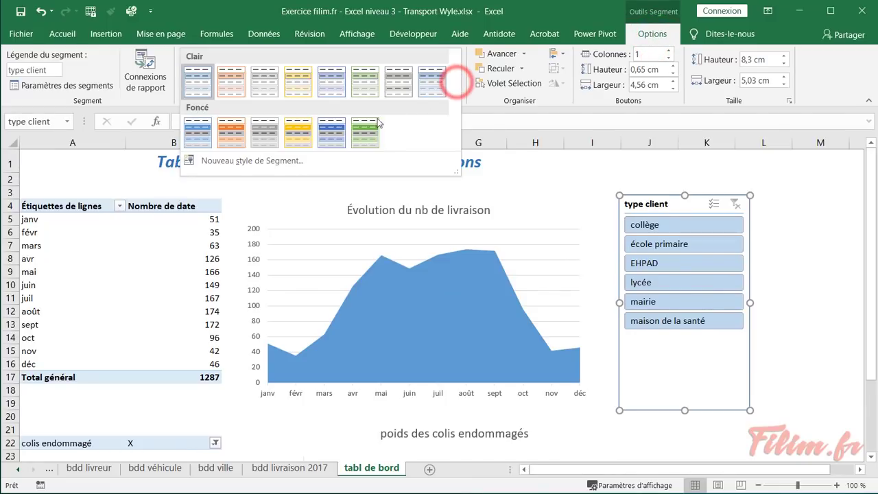
click(753, 173)
click(677, 176)
Test the slicer on collège, clear the filter, then switch to the consigne sheet
click(507, 170)
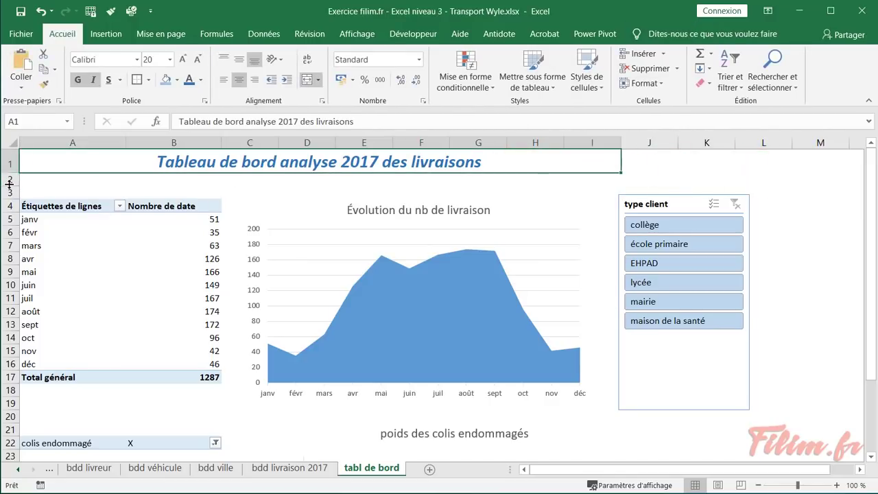
click(784, 364)
ctrl+scroll(778, 369, down, 2)
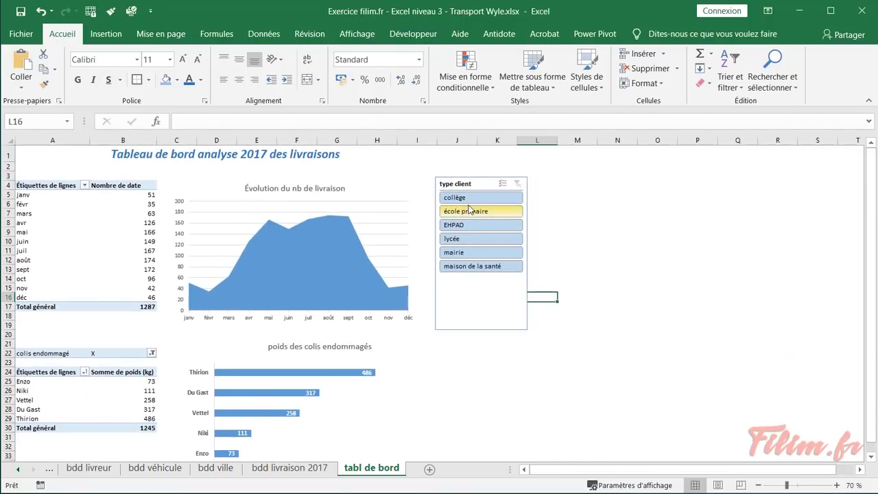
click(469, 199)
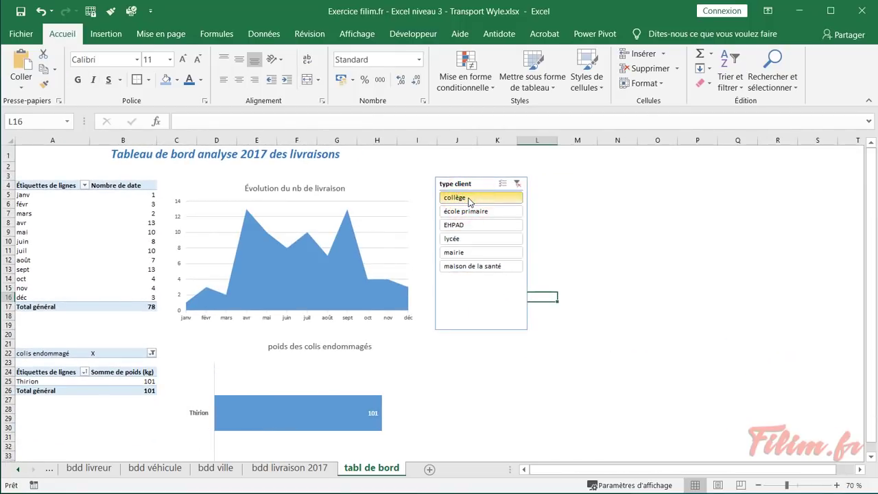
click(517, 184)
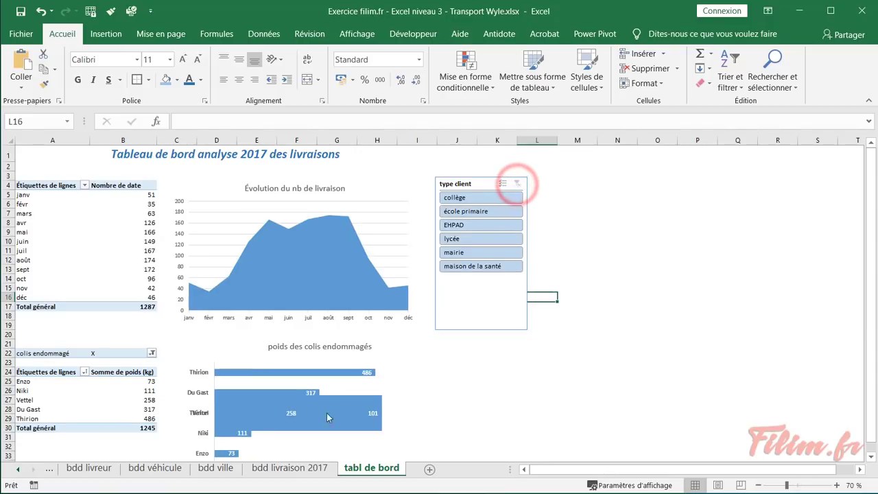
click(18, 469)
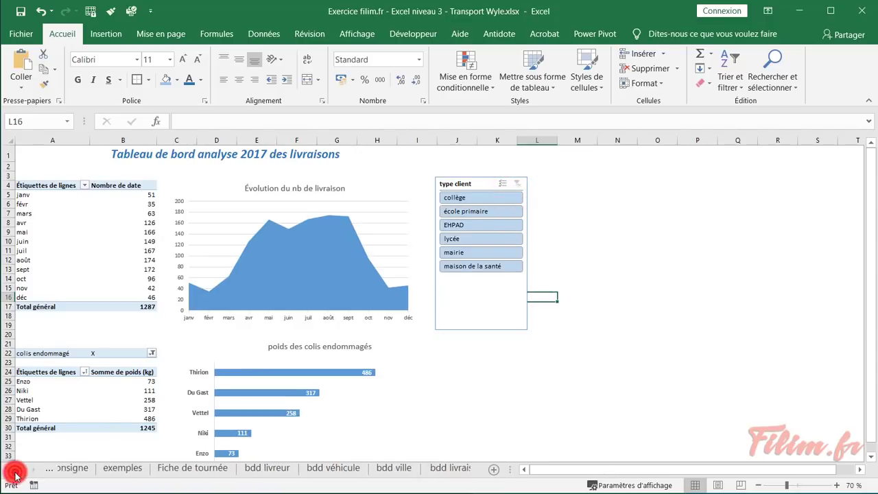
click(76, 468)
click(107, 316)
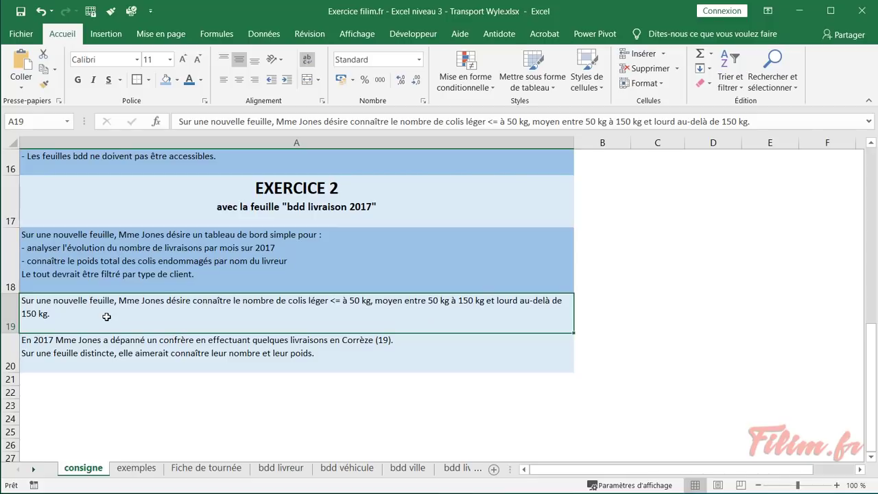
click(33, 470)
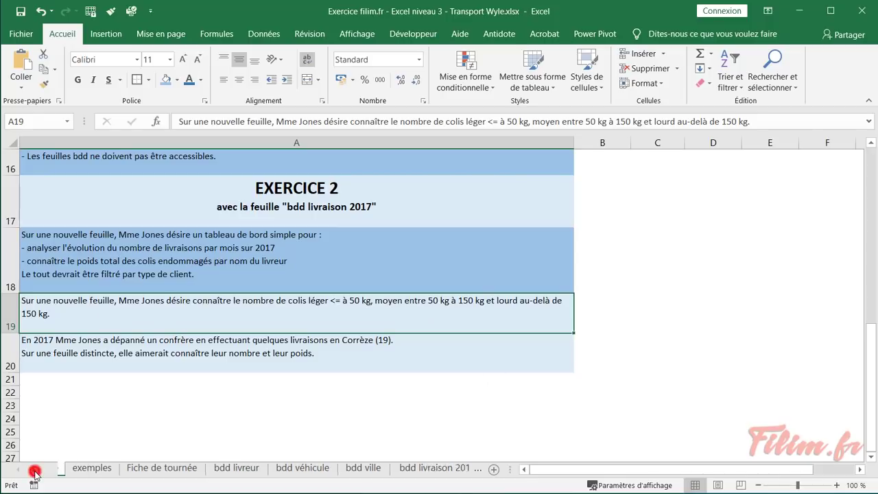
click(35, 471)
click(34, 470)
Insert a new table column to the left of CP on the bdd livraison 2017 sheet
click(274, 471)
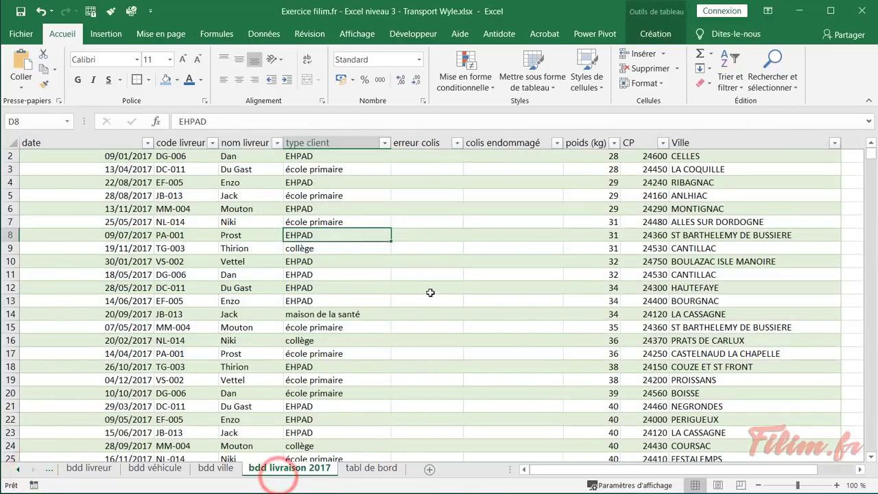
click(579, 168)
right_click(645, 149)
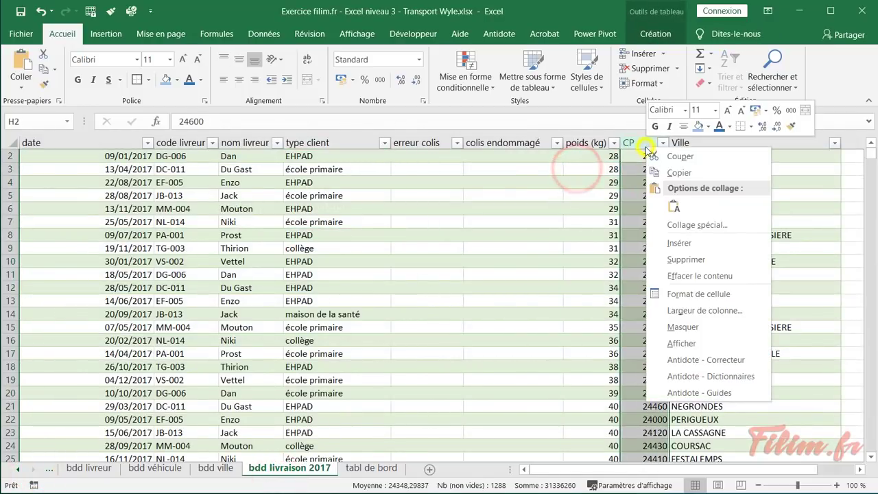
click(679, 243)
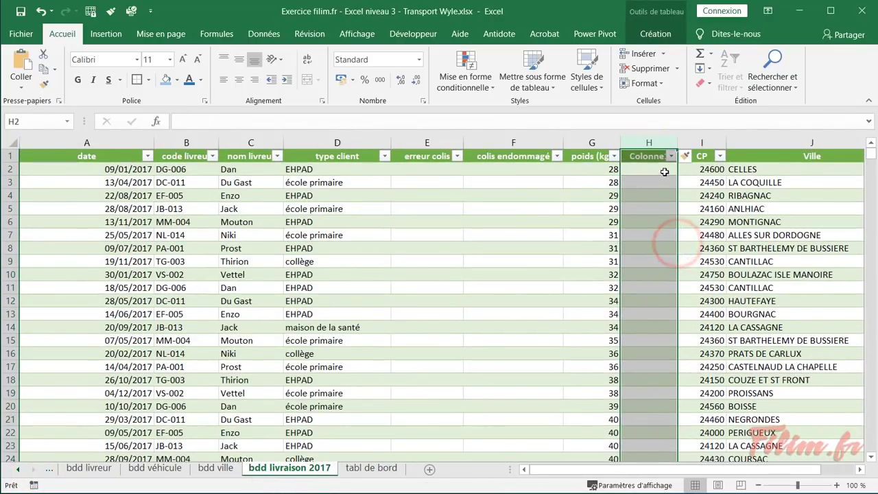
click(664, 156)
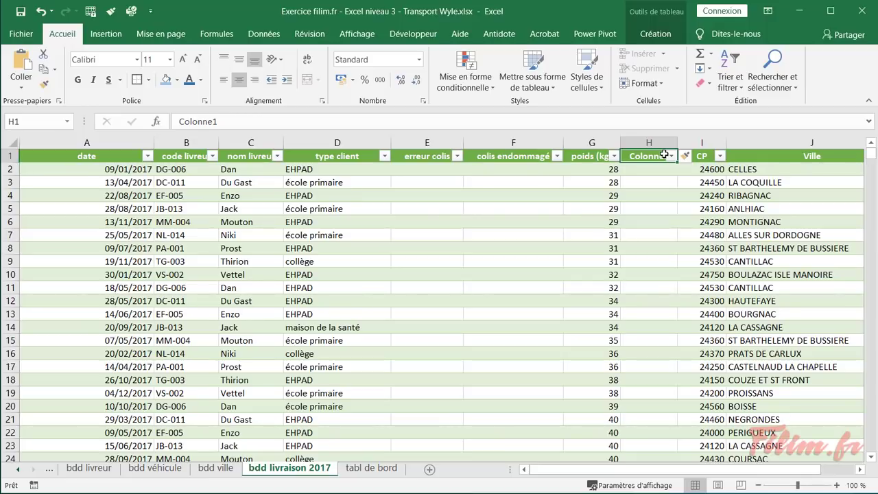
text(t)
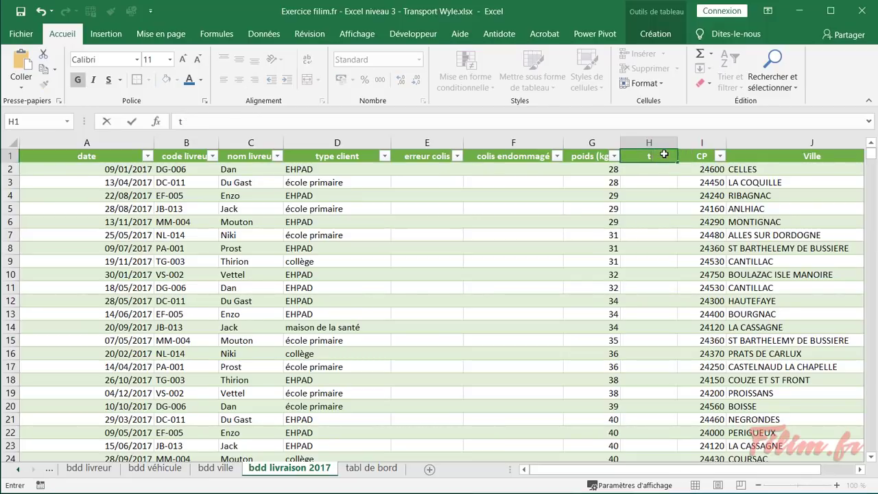
text(ypoids)
key(BackSpace)
key(BackSpace)
text(type)
key(Return)
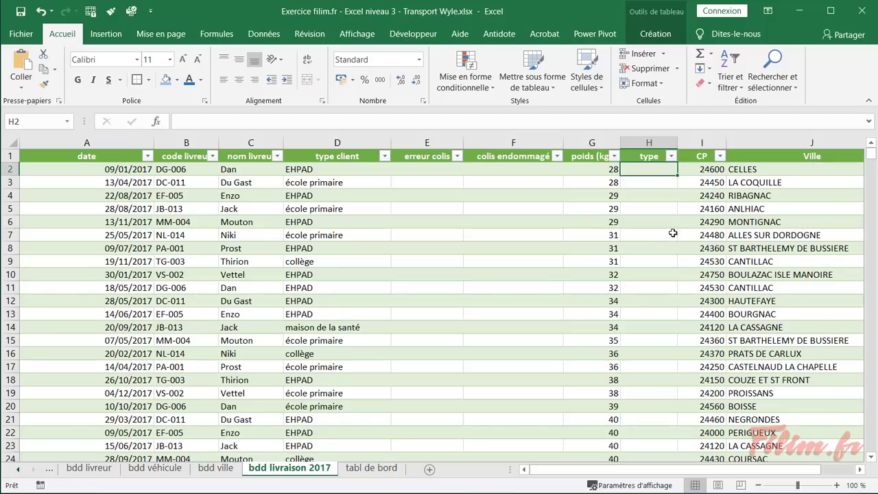
Name the new column's header H1 'qualité'
scroll(669, 249, up, 3)
scroll(678, 310, up, 1)
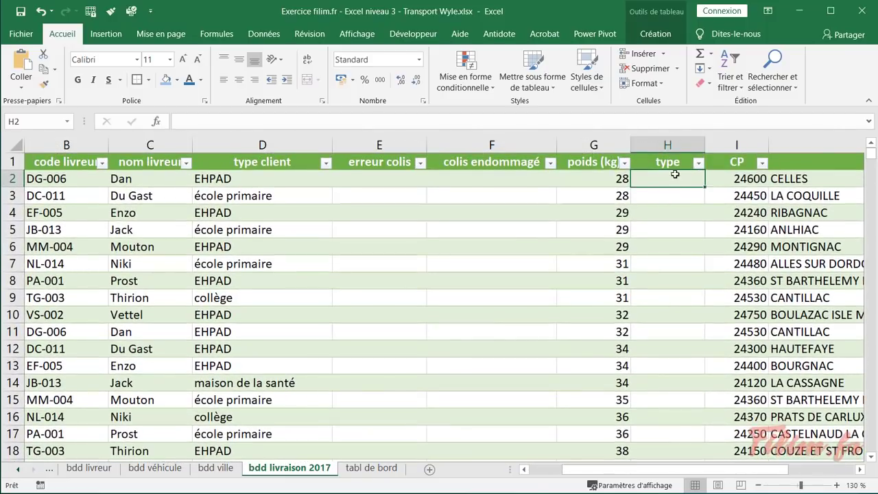
click(672, 163)
text(qualité)
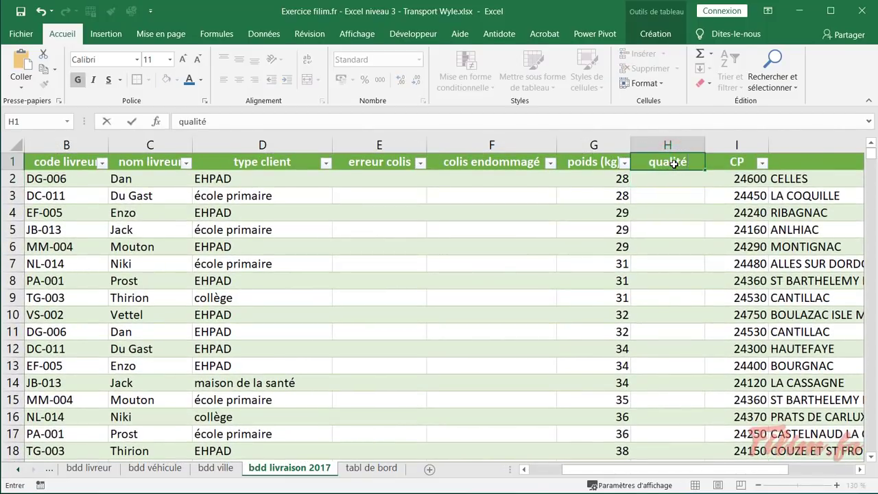
key(Return)
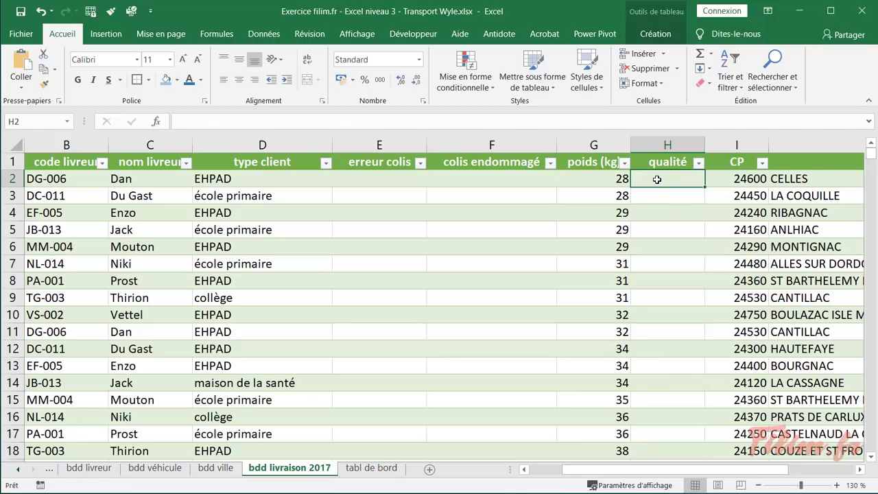
Check the qualité column's range, return to H2, and add a new blank sheet
drag(657, 178, 674, 361)
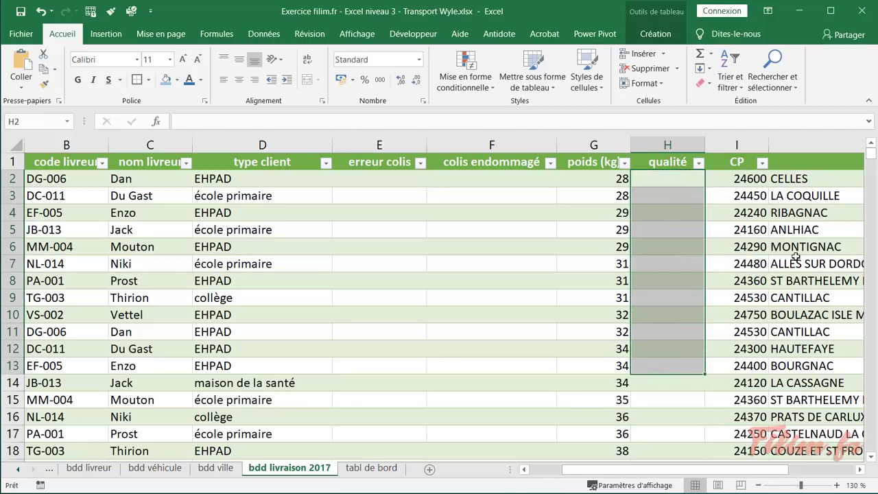
drag(872, 163, 874, 285)
drag(659, 199, 654, 315)
drag(872, 287, 871, 390)
drag(688, 231, 688, 366)
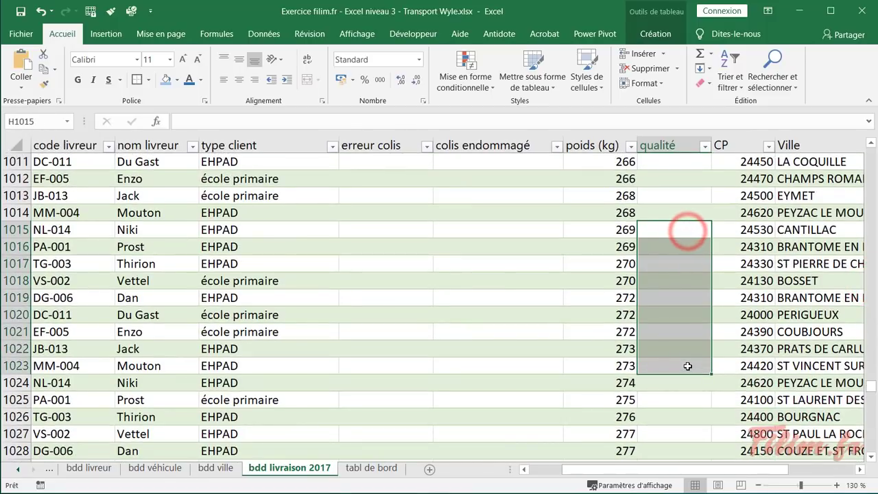
click(688, 361)
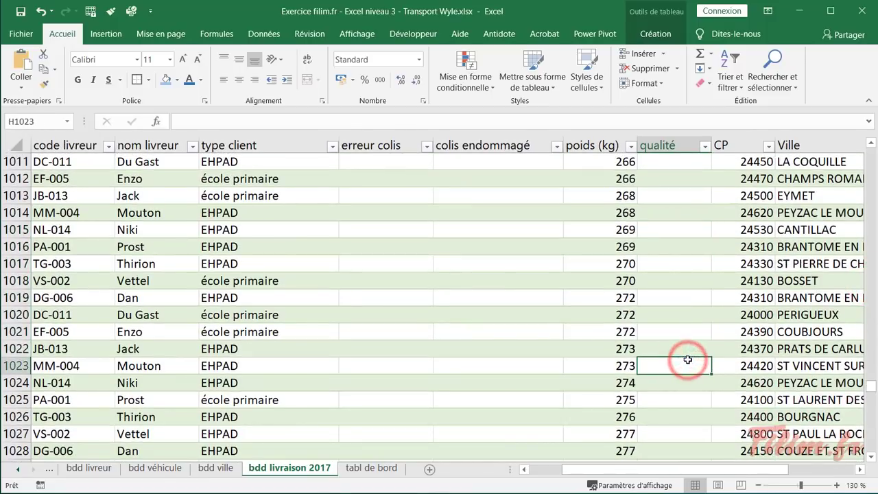
click(694, 316)
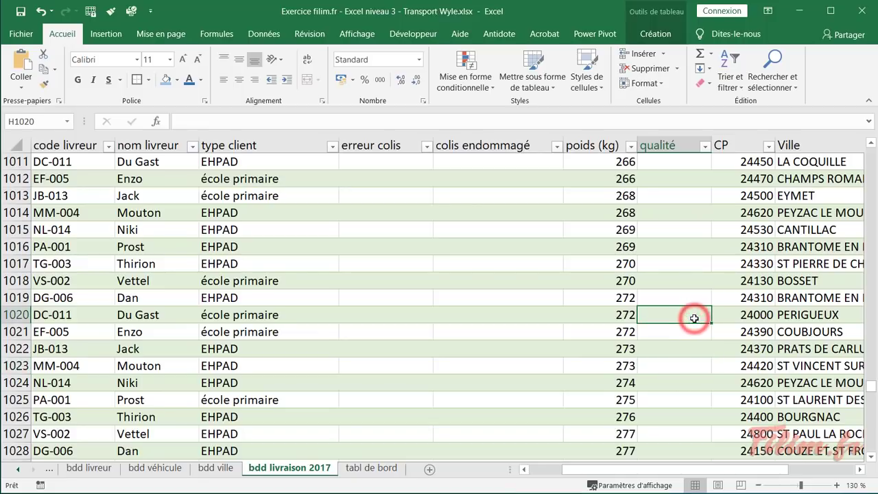
key(ctrl+Up)
key(Down)
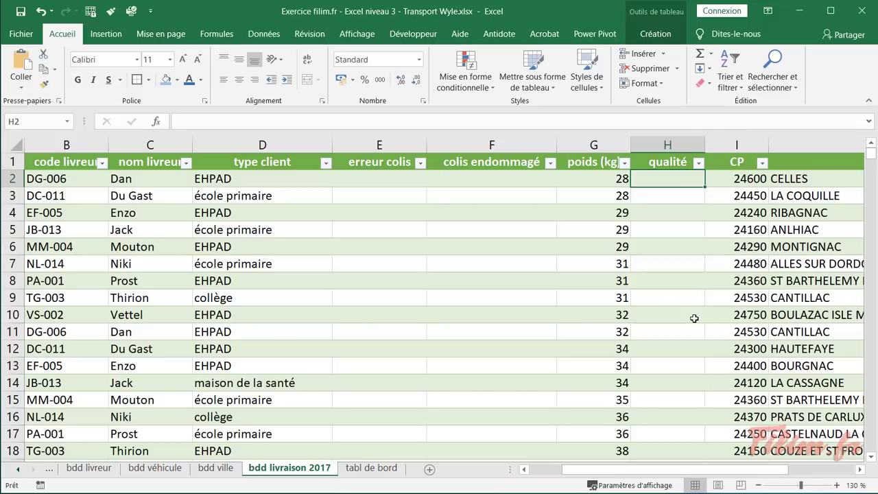
click(599, 213)
click(667, 177)
click(429, 470)
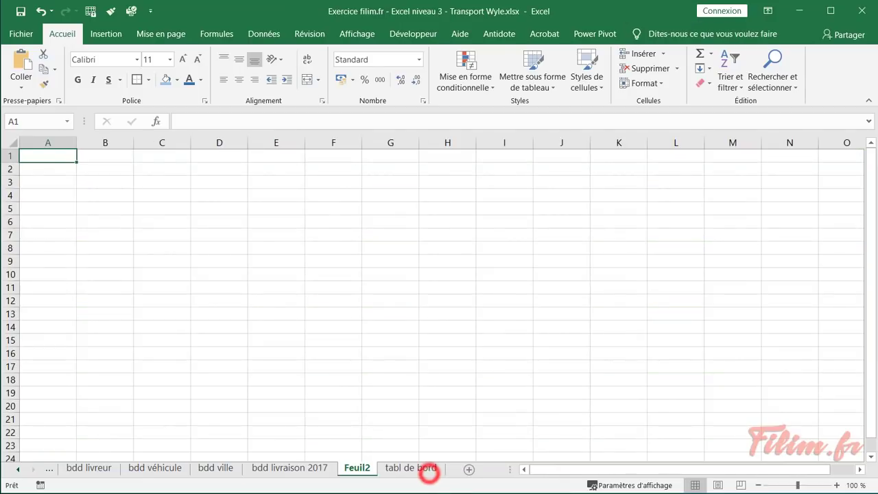
Rename the Feuil2 sheet to 'matrice poids colis'
click(358, 470)
double_click(357, 469)
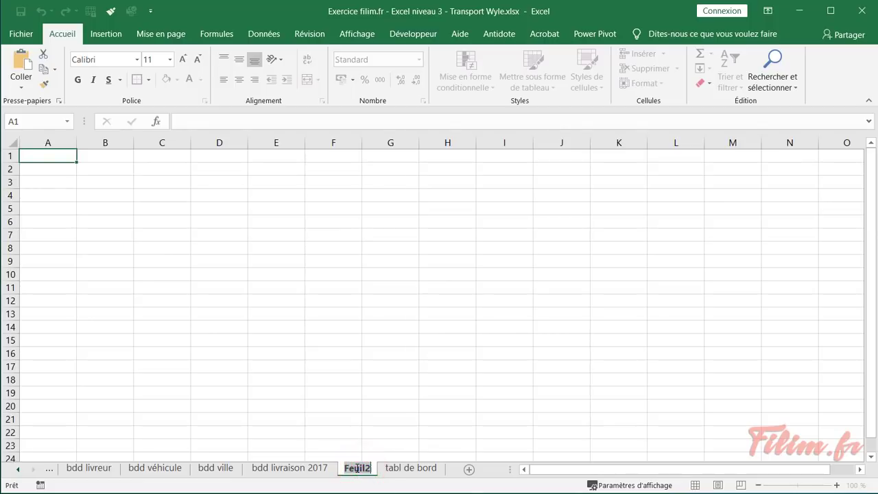
text(matrice)
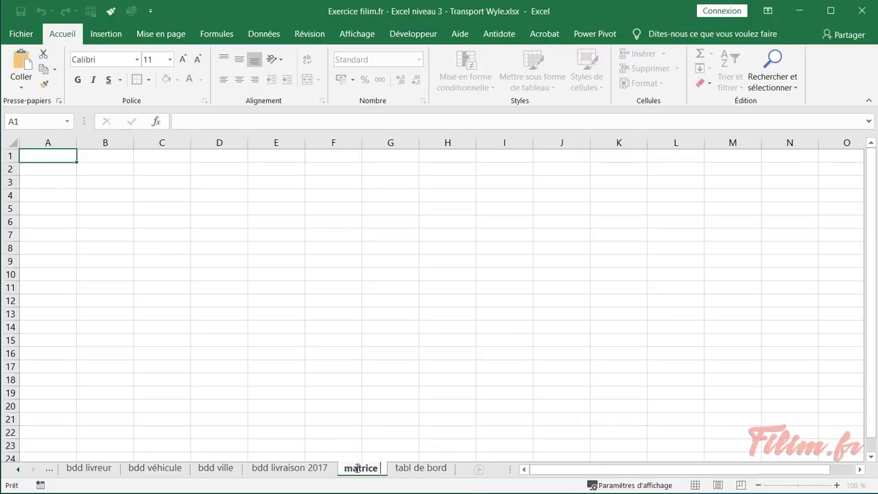
text( qua)
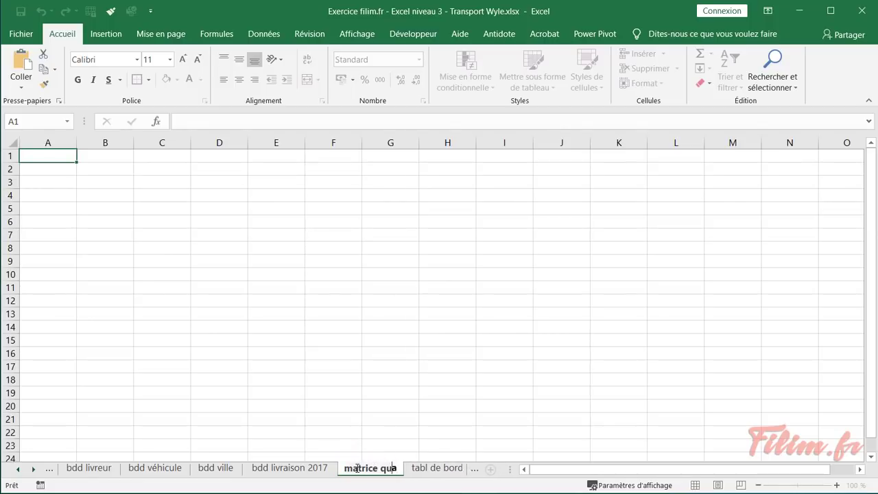
key(BackSpace)
key(BackSpace)
key(BackSpace)
text(poids)
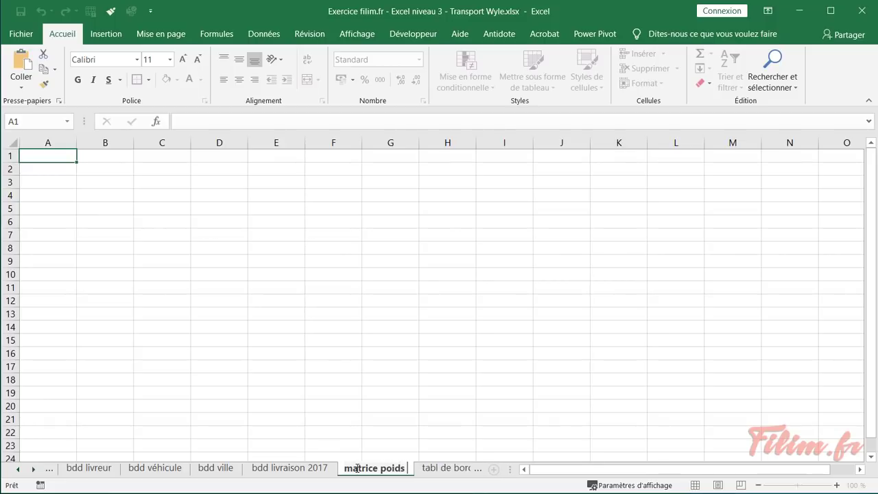
text( colis)
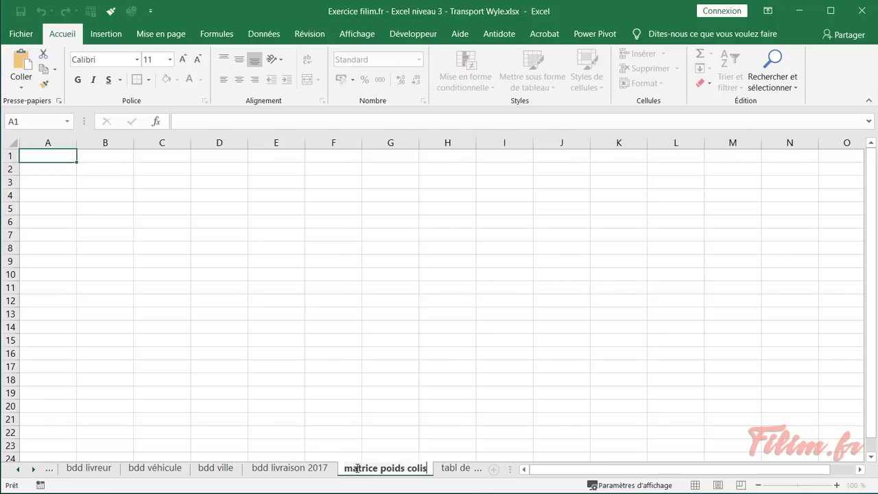
key(Return)
Enter the weight thresholds 0, 50 and 150 in A1:A3
ctrl+scroll(110, 302, up, 12)
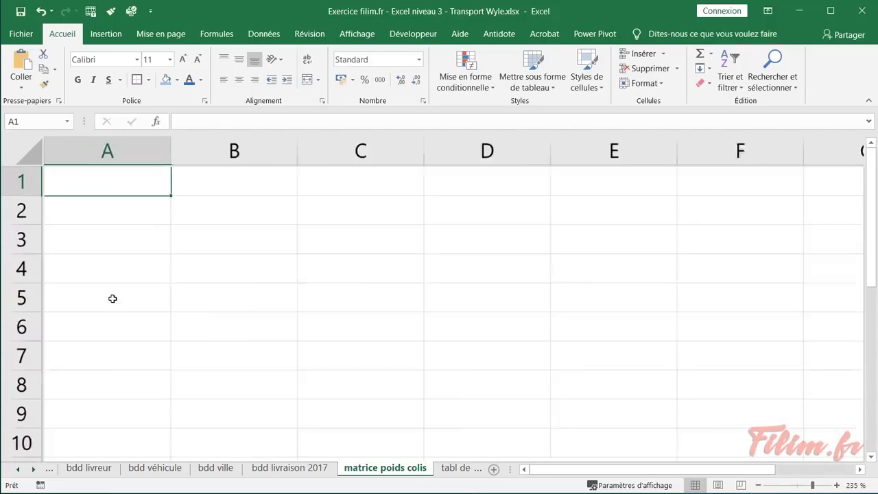
click(146, 191)
text(50)
key(Return)
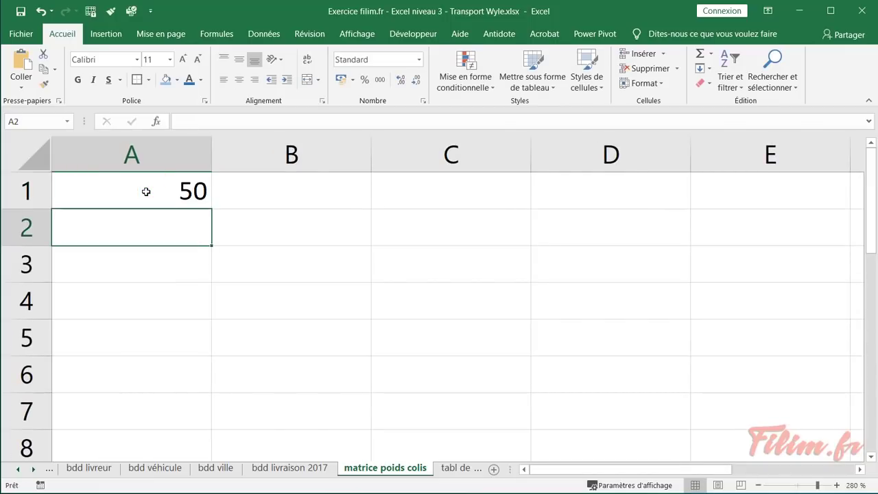
text(150)
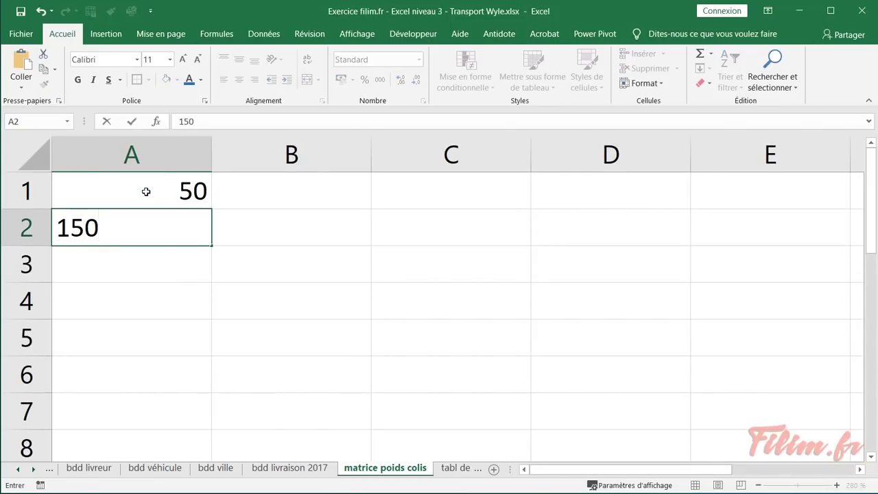
key(Return)
drag(146, 191, 147, 249)
click(177, 196)
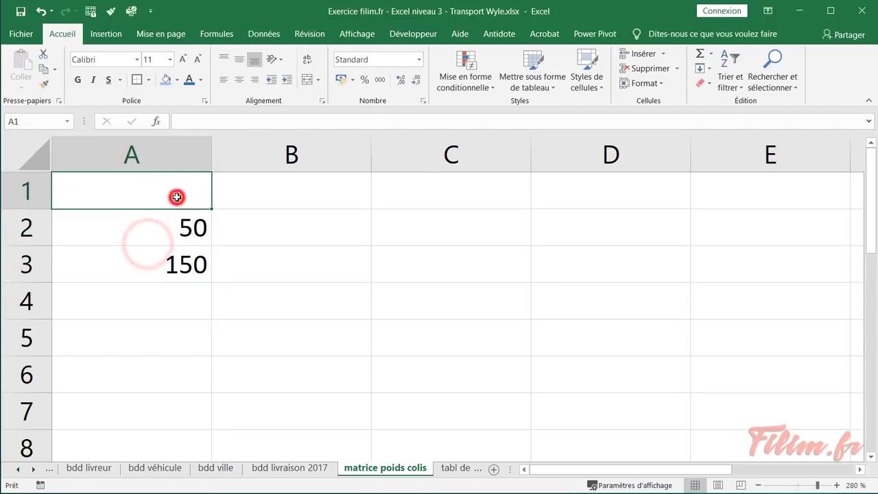
text(0)
key(Tab)
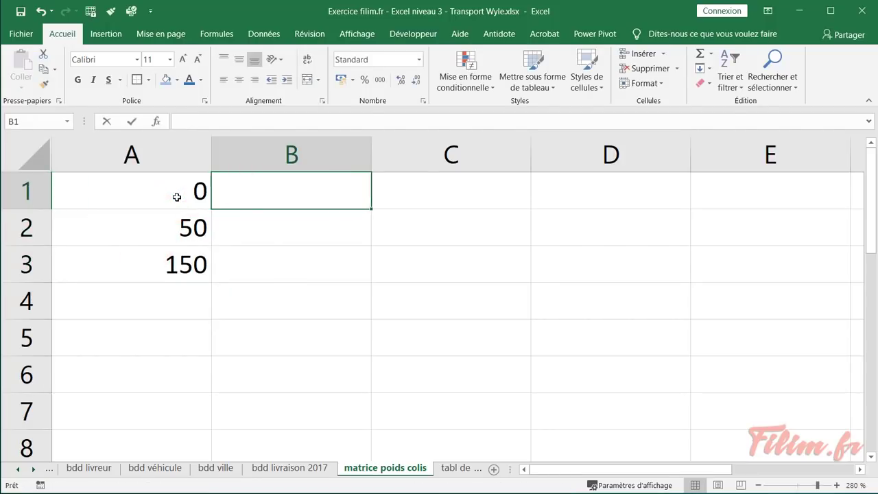
Enter léger, moyen and lourd in B1:B3, then return to the consigne sheet
text(léger)
key(Return)
text(moyen)
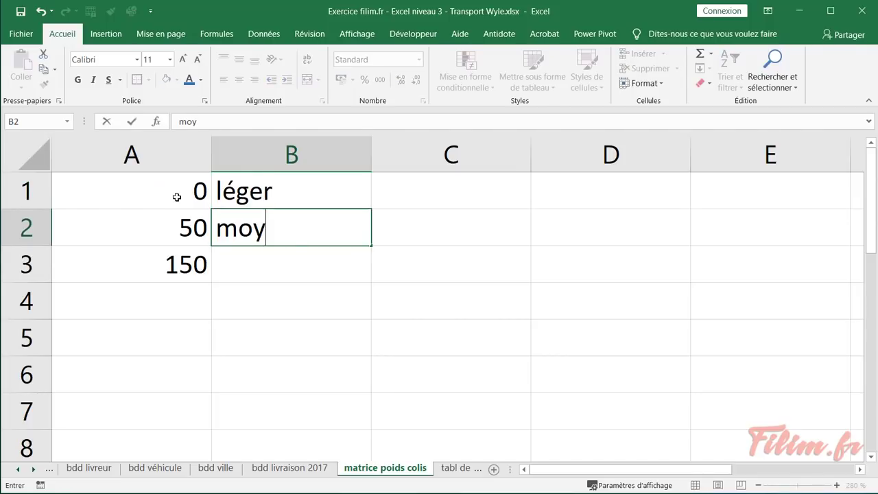
key(Return)
text(lourd)
key(Return)
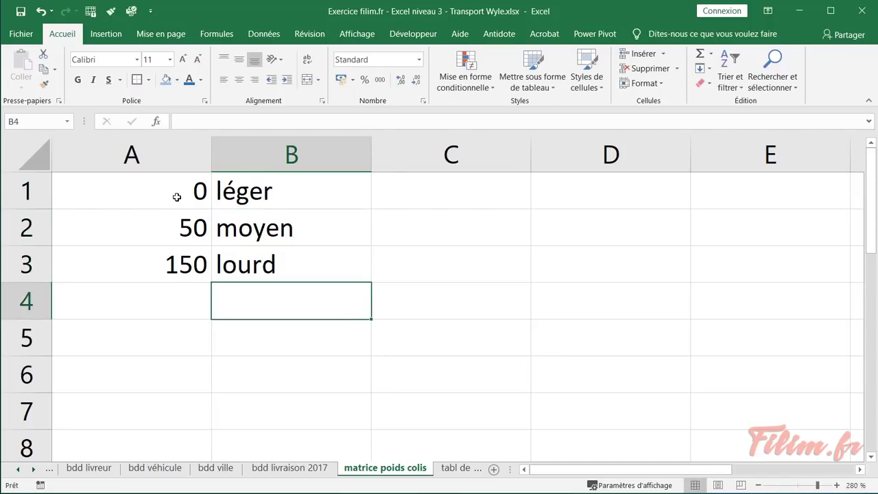
click(18, 469)
click(69, 470)
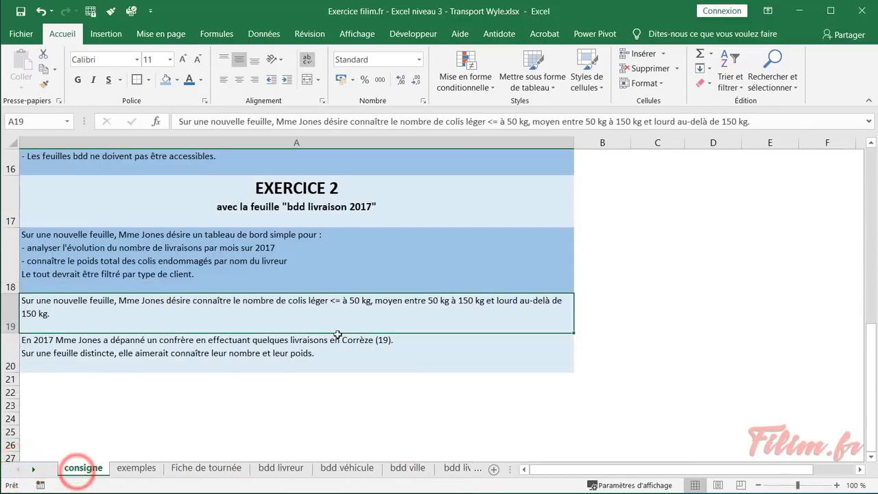
Go to the matrice poids colis sheet
click(316, 301)
click(387, 302)
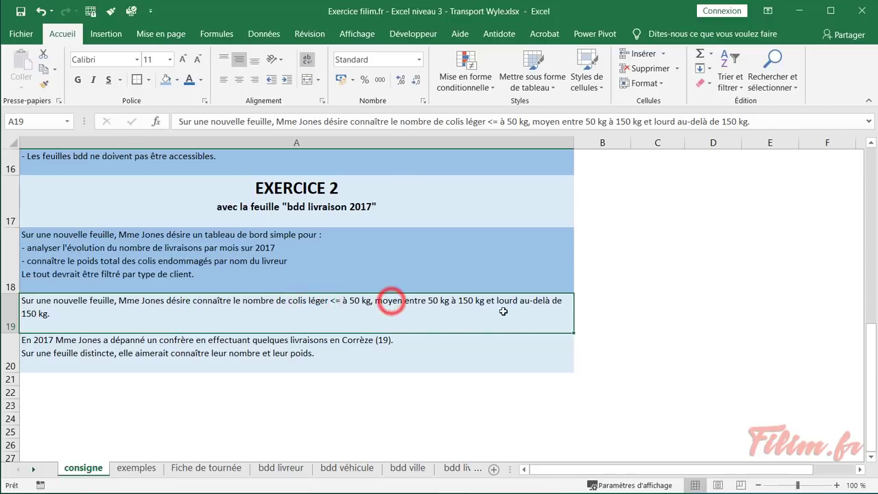
click(509, 303)
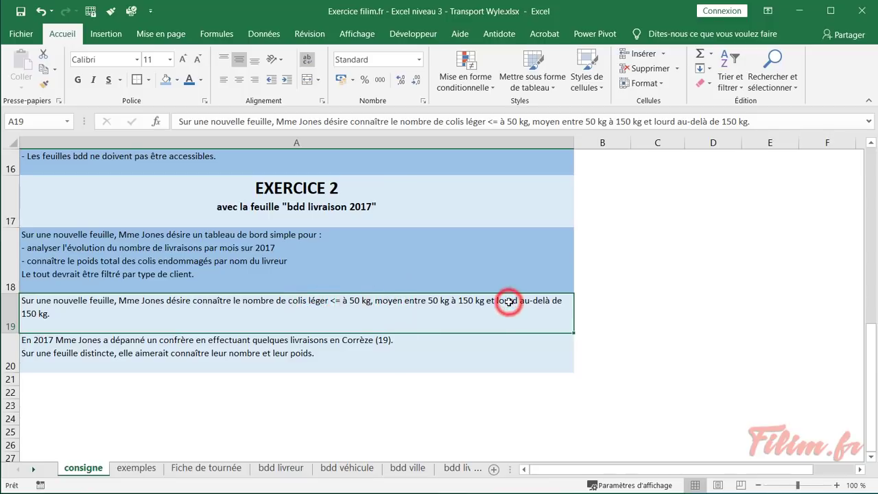
click(35, 470)
click(35, 471)
click(35, 471)
click(35, 471)
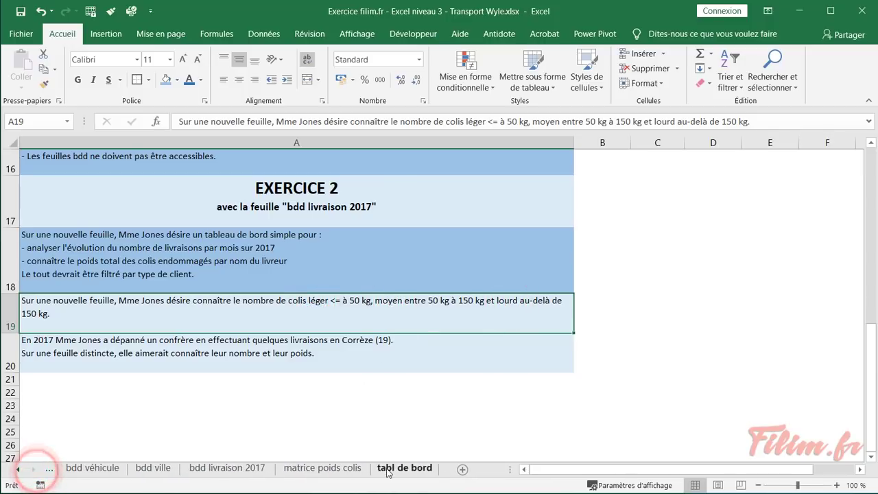
click(350, 470)
Insert a new row 1 above the weight thresholds with headers 'poids' and 'qualité'
drag(183, 192, 228, 252)
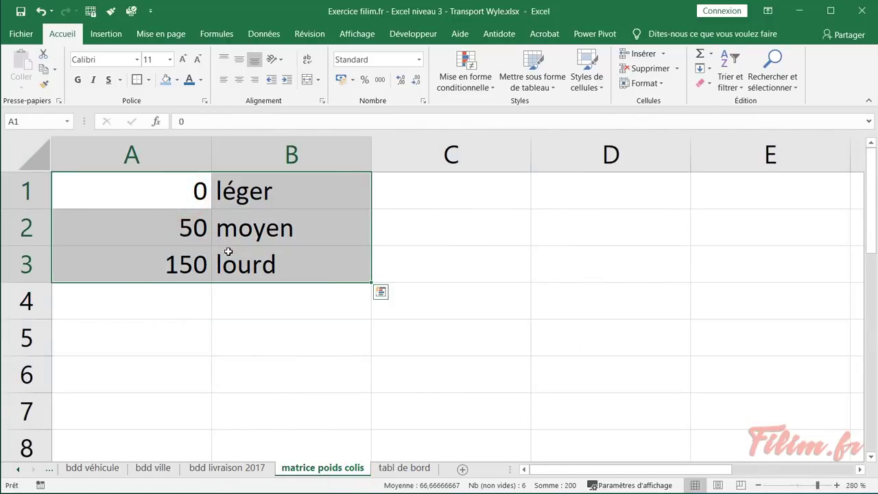
click(25, 190)
key(ctrl+plus)
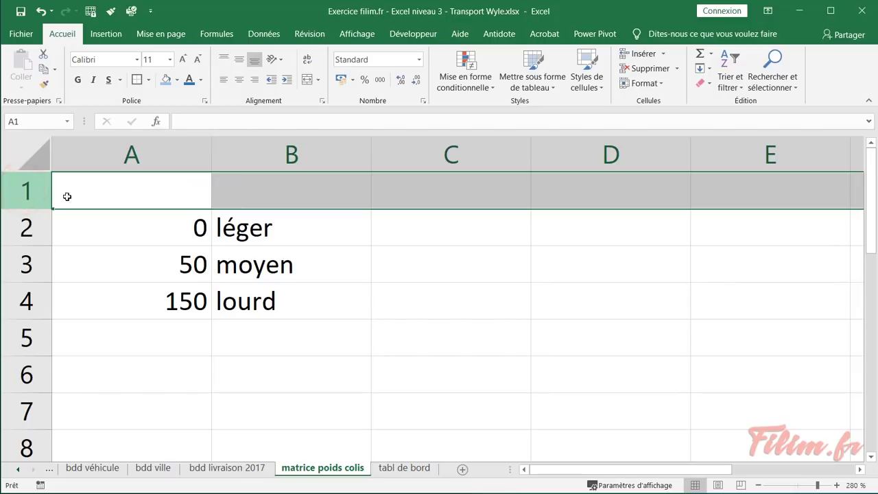
click(133, 192)
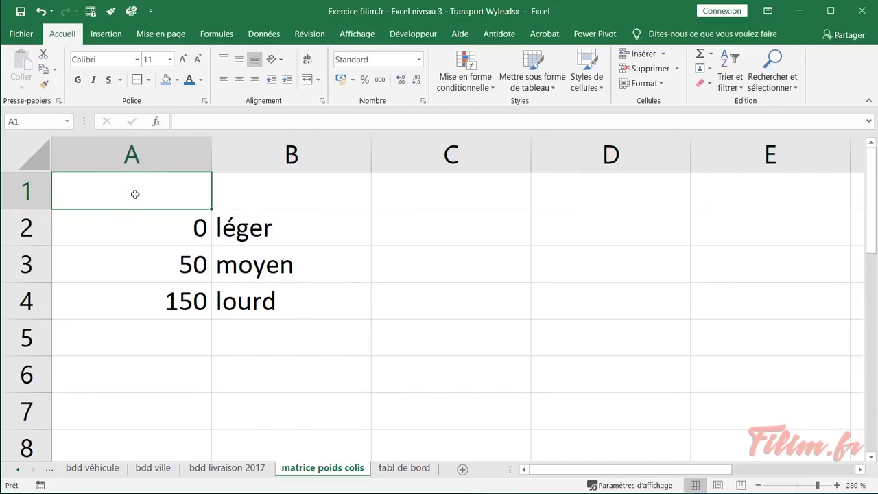
text(poids)
key(Tab)
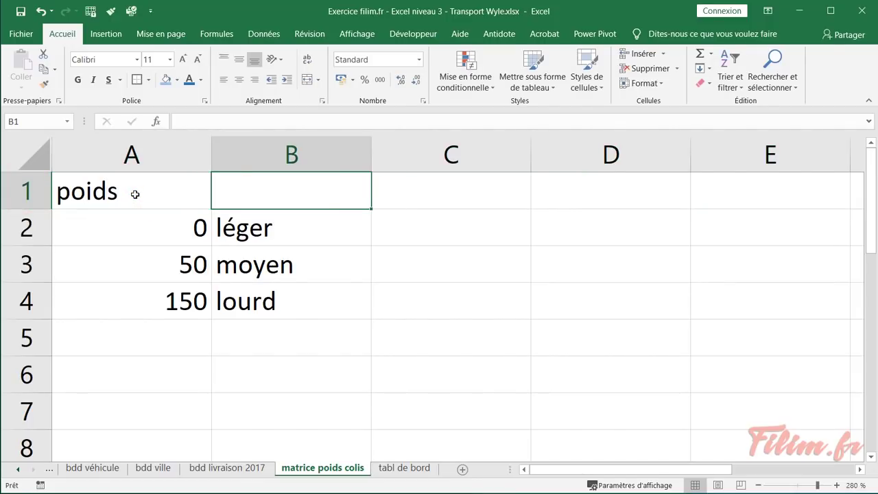
text(qualité)
key(Return)
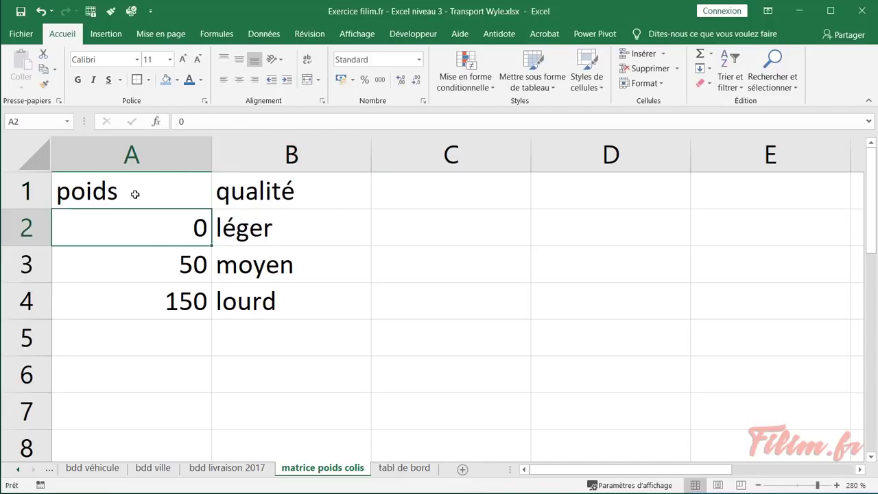
Format the weight matrix as an orange table with headers, then return to bdd livraison 2017
click(135, 194)
click(542, 81)
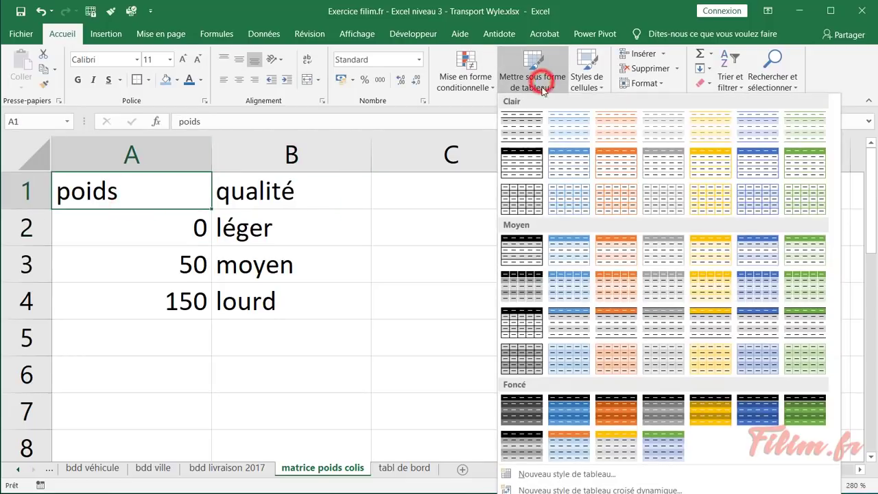
click(610, 253)
click(514, 319)
click(475, 259)
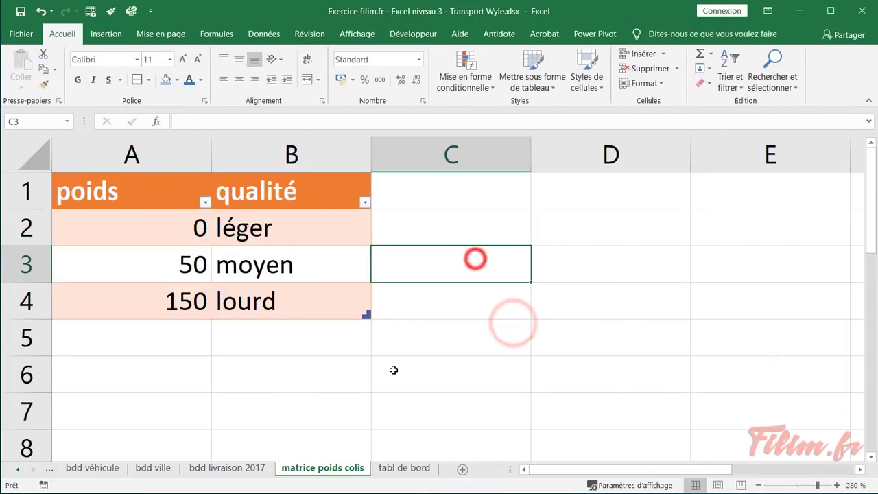
click(203, 469)
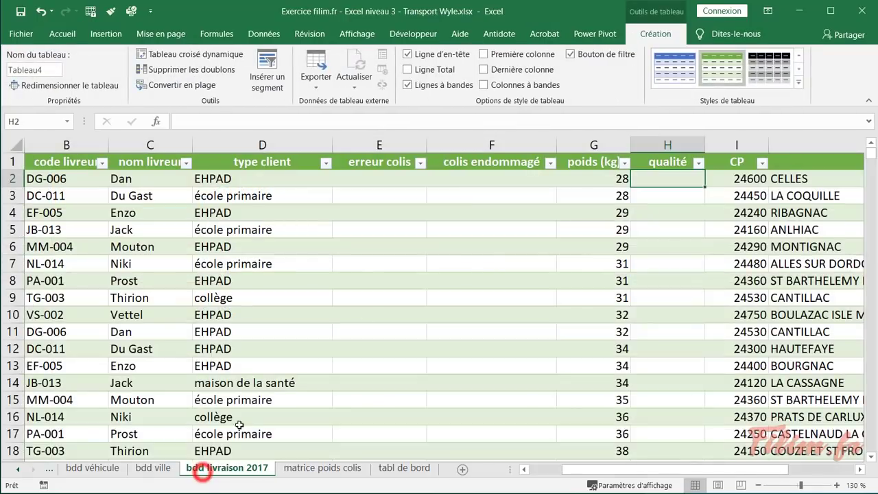
Start a RECHERCHEV in H2 with the parcel weight [@[poids (kg)]] as lookup value
click(646, 182)
click(156, 121)
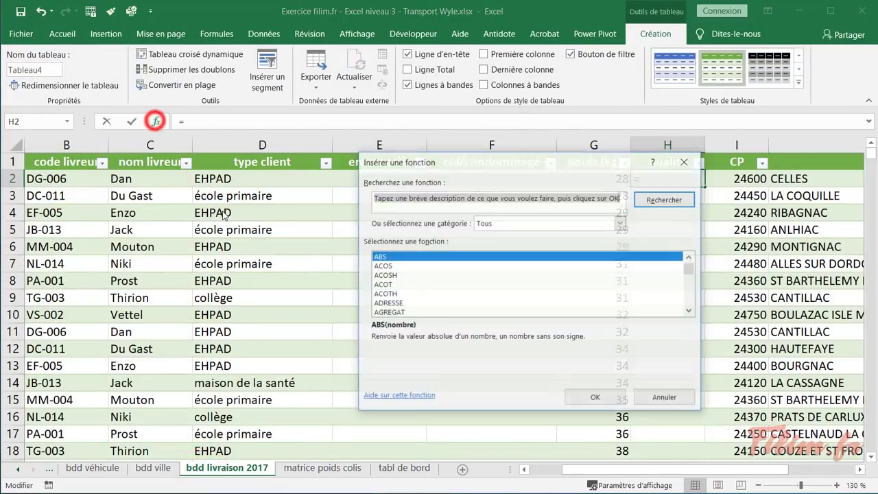
click(408, 280)
text(re)
scroll(409, 280, down, 2)
click(431, 276)
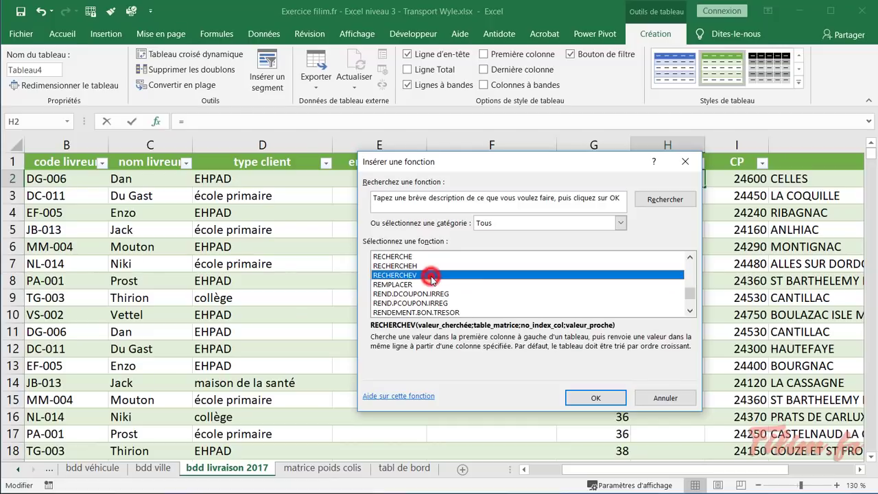
double_click(432, 276)
drag(496, 172, 544, 207)
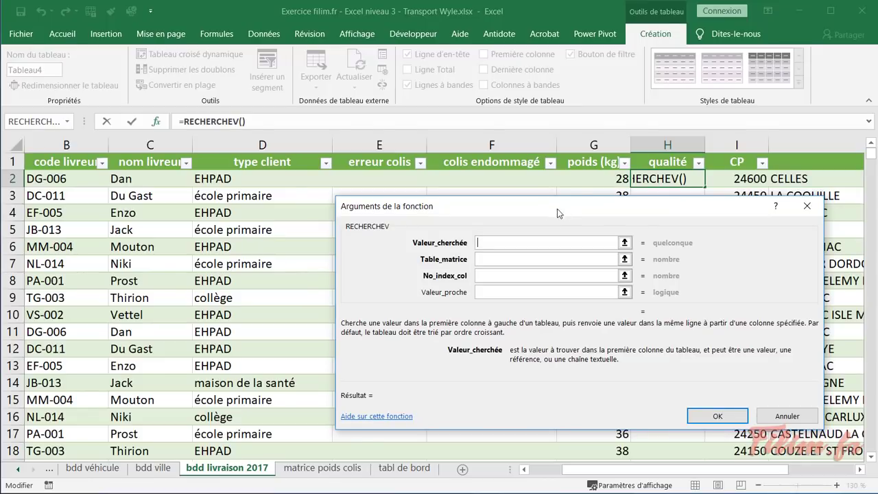
click(580, 180)
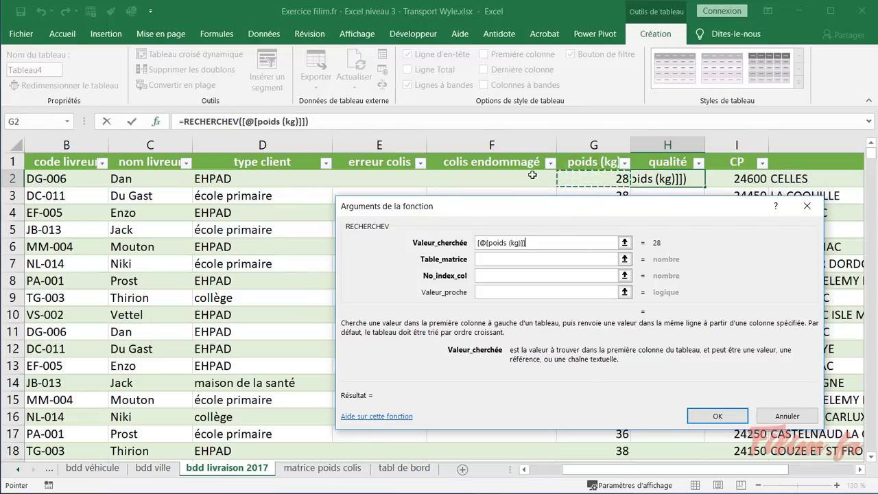
Set the lookup table to Tableau5 on the matrice poids colis sheet
click(501, 259)
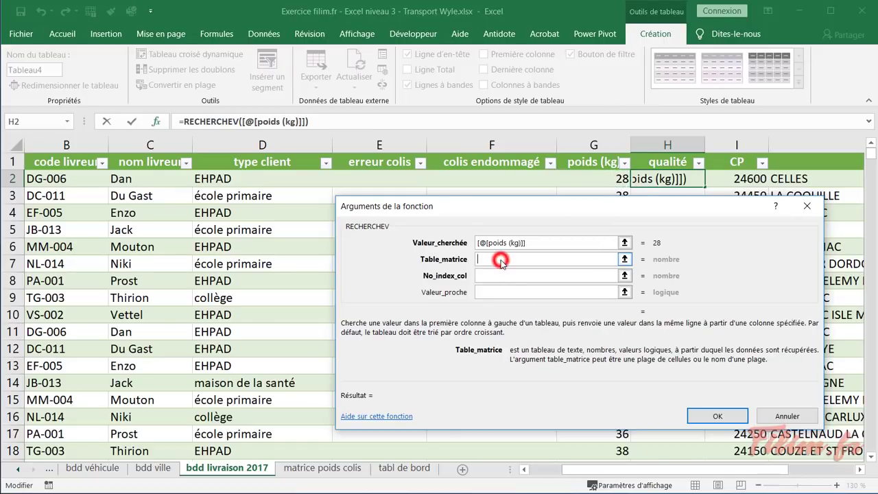
click(302, 468)
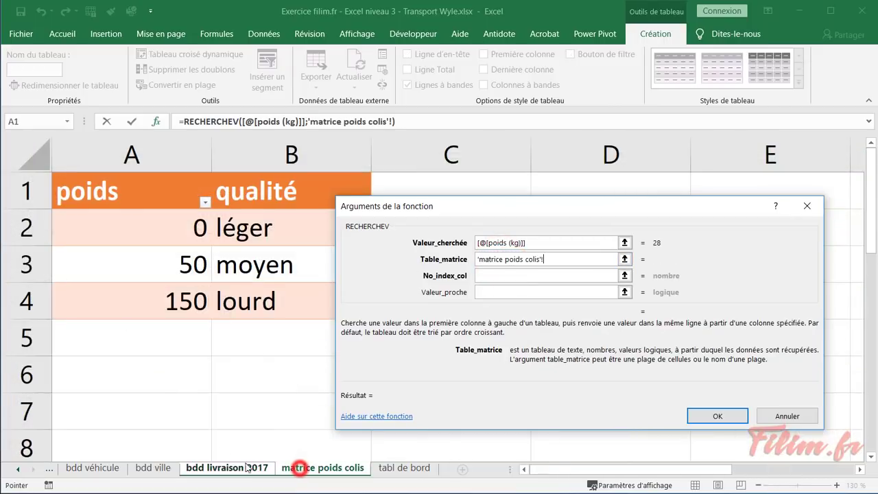
click(51, 174)
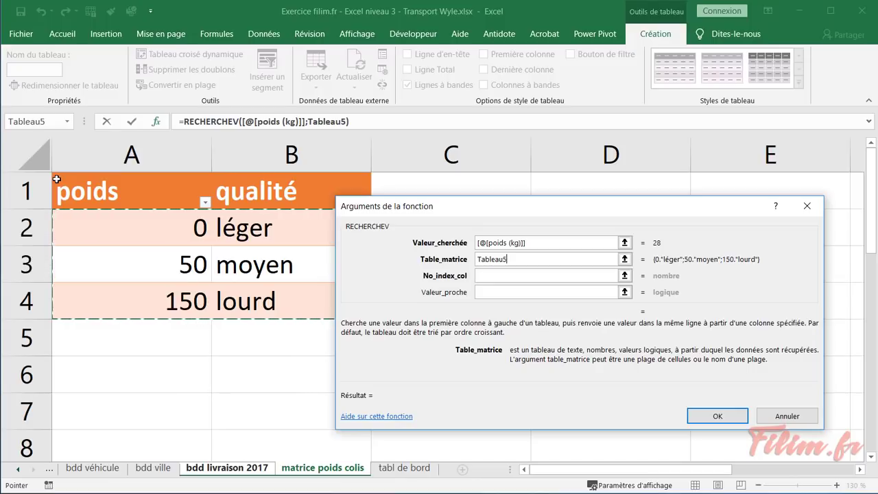
click(57, 179)
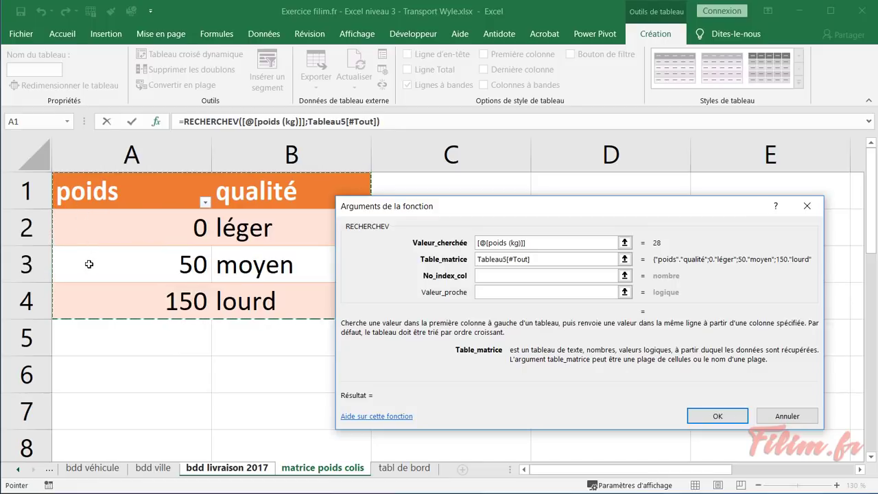
click(103, 371)
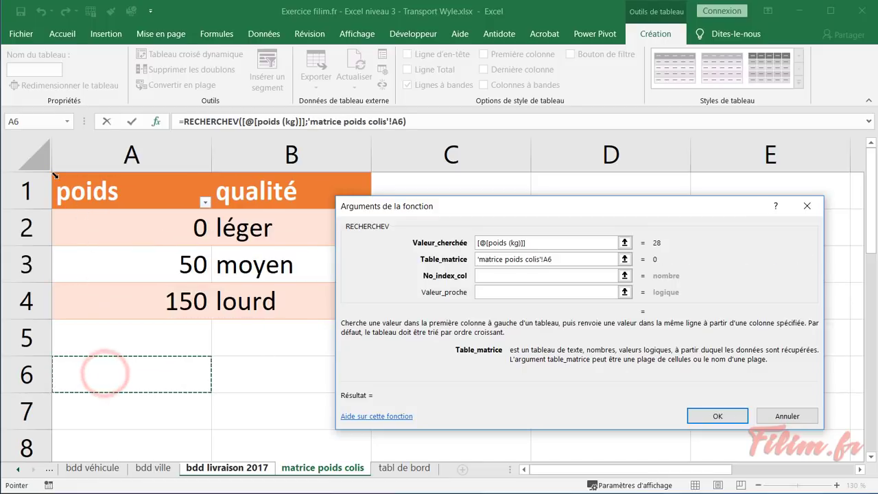
click(55, 176)
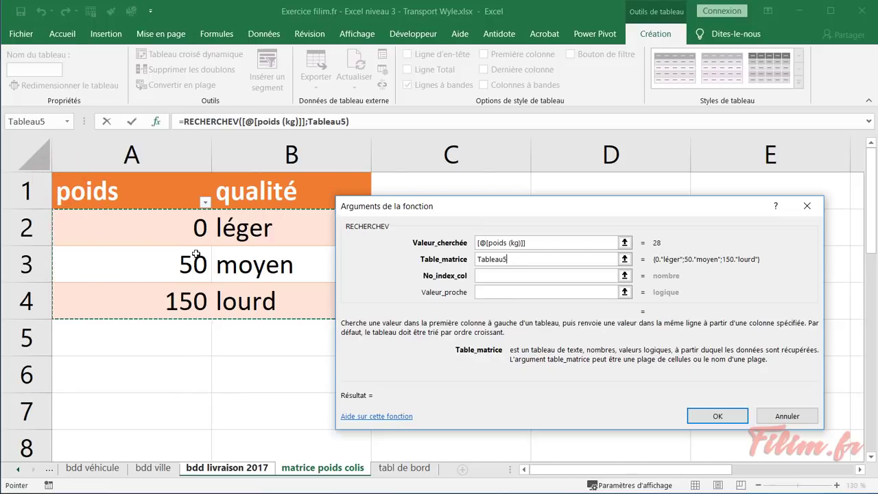
Finish with column index 2 and approximate match 1 to fill the qualité column
click(501, 277)
text(2)
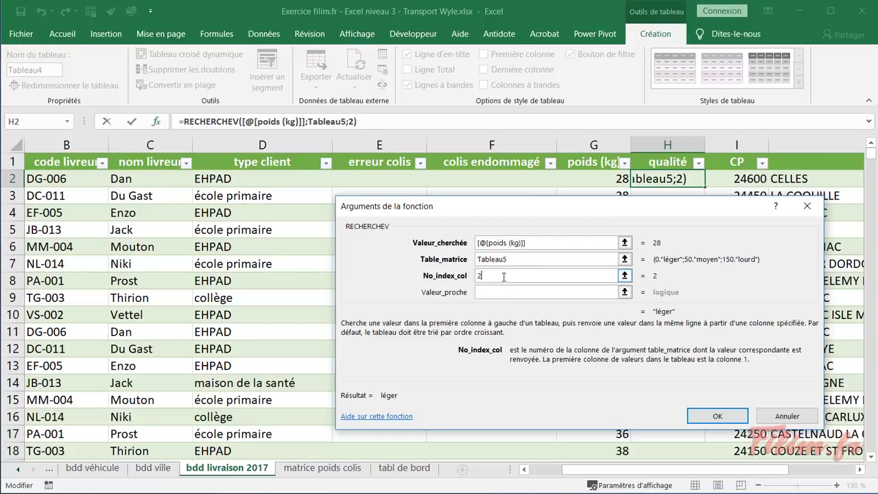
click(508, 293)
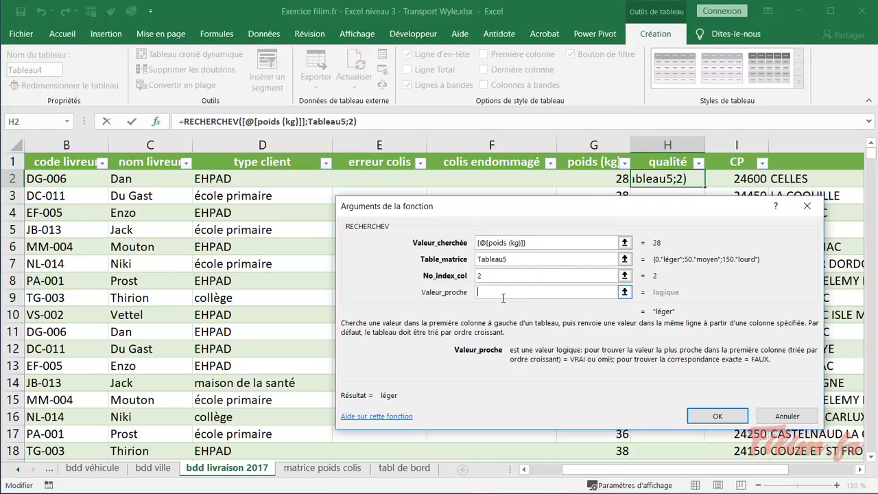
text(1)
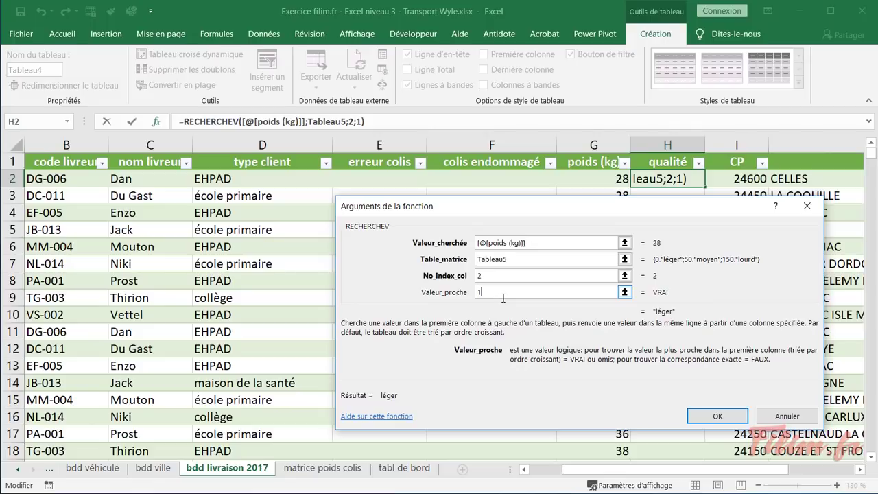
key(Return)
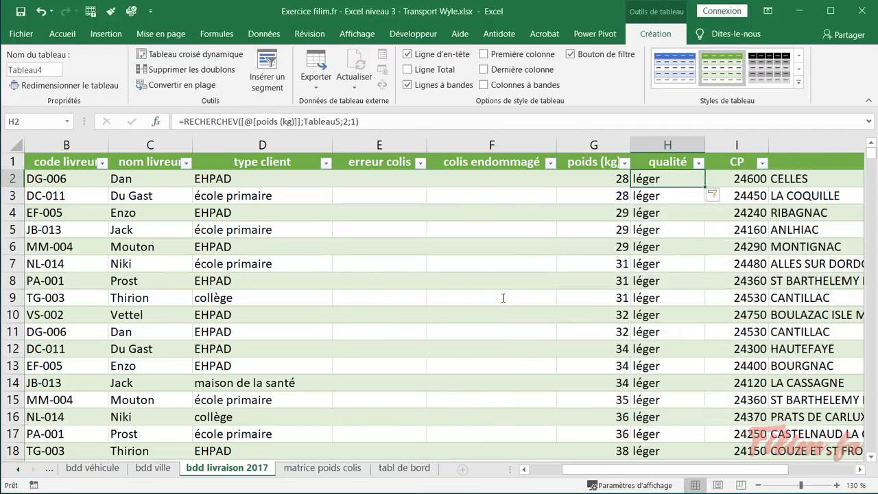
Check the qualité results for 49, 50 and 150 kg parcels, then view matrice poids colis
drag(873, 152, 872, 317)
scroll(755, 326, down, 6)
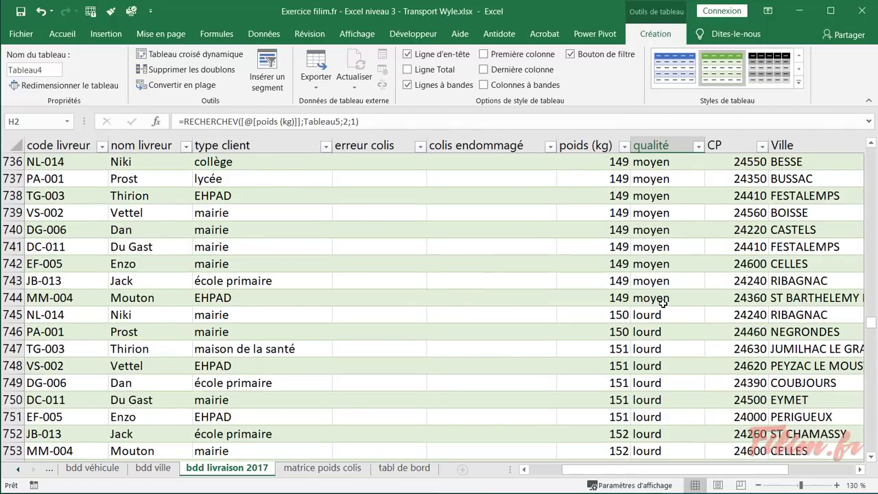
click(611, 321)
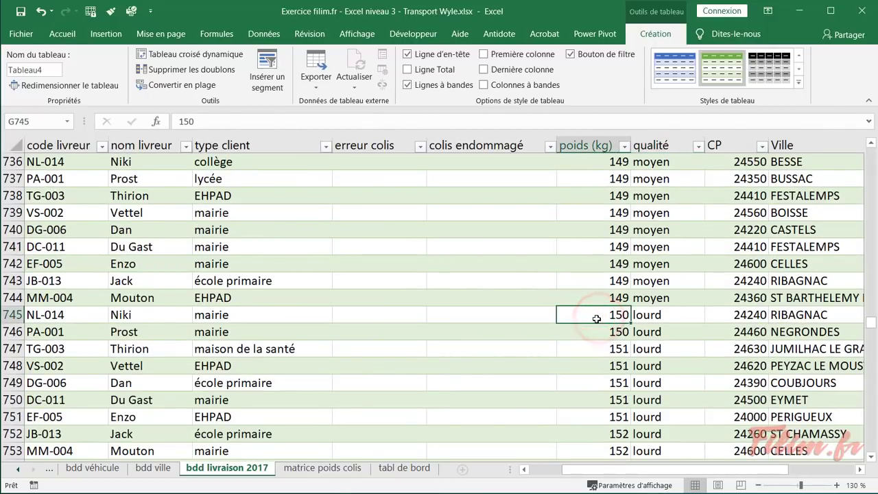
drag(872, 323, 871, 181)
scroll(694, 280, up, 20)
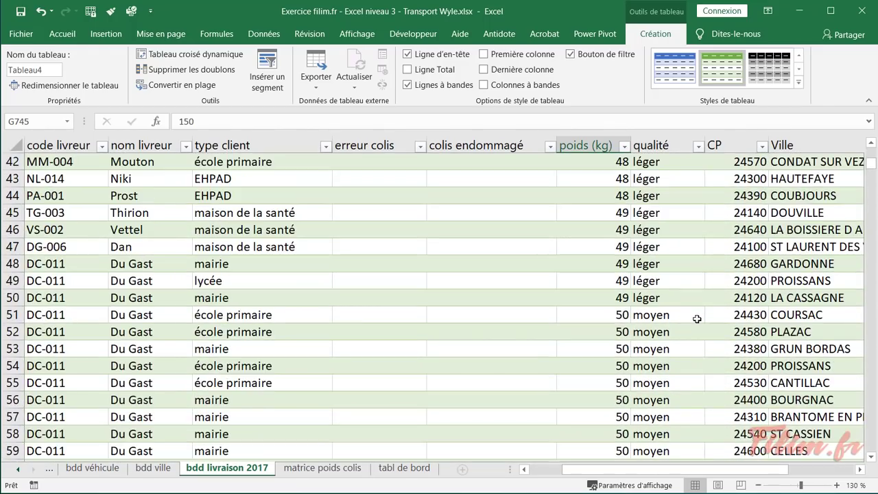
click(664, 315)
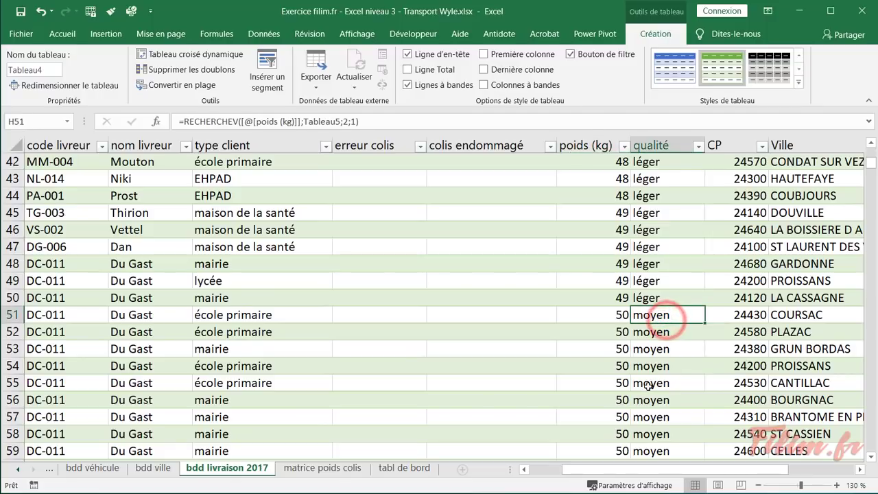
click(665, 296)
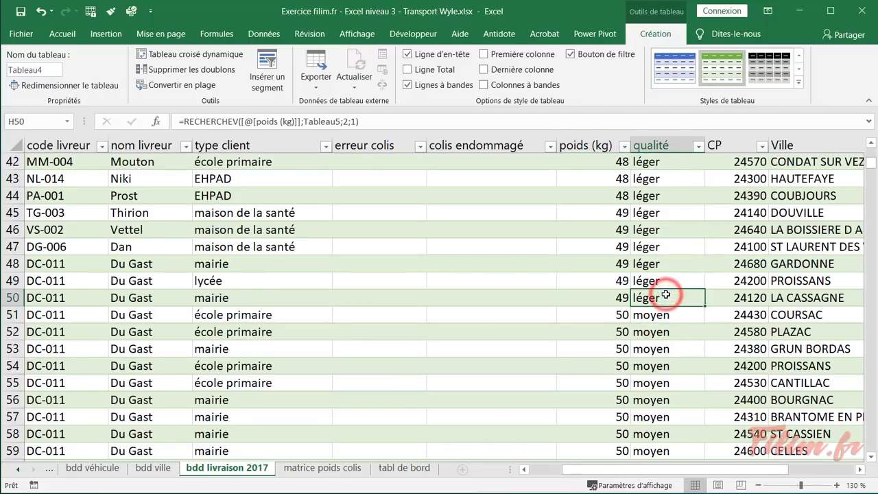
scroll(659, 298, up, 6)
scroll(658, 299, up, 8)
click(659, 248)
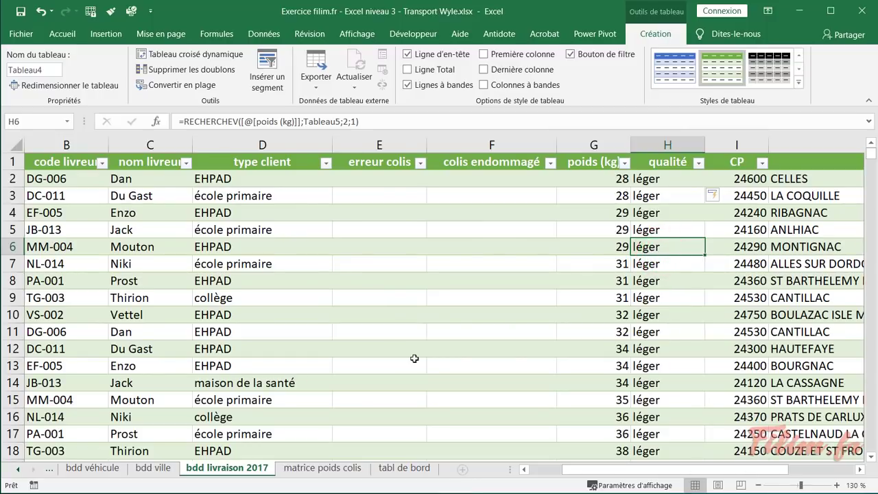
click(341, 469)
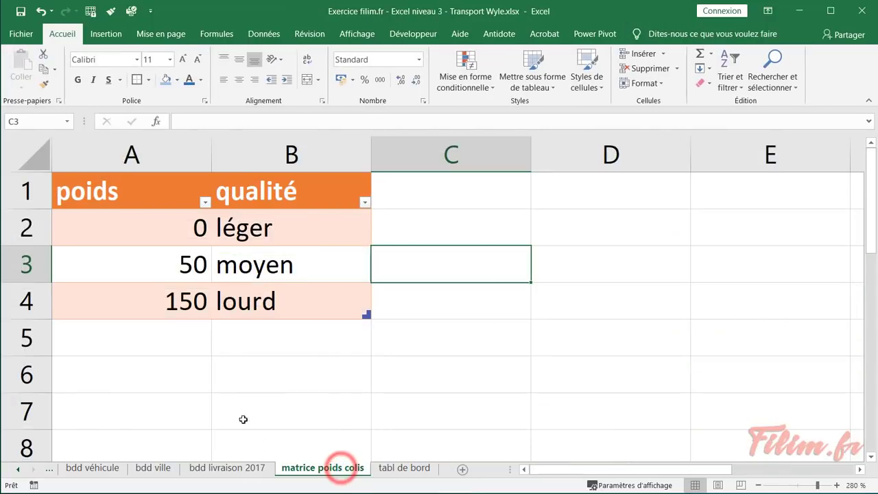
Select cell A5 below the weight matrix, then review the consigne instructions sheet
click(175, 343)
drag(159, 264, 237, 355)
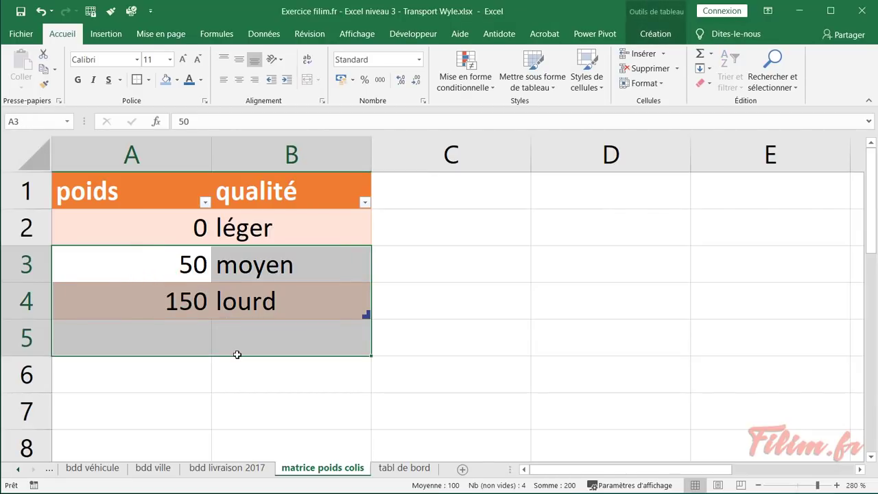
click(236, 344)
click(166, 344)
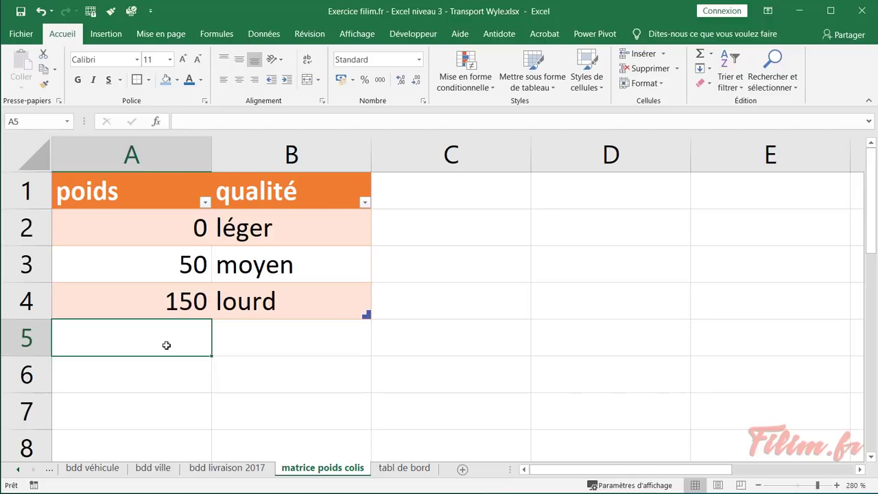
click(227, 468)
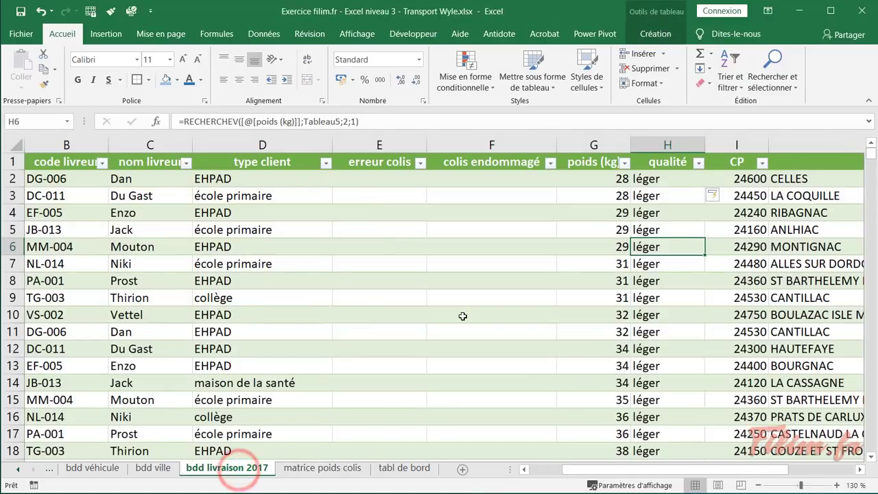
drag(569, 470, 537, 469)
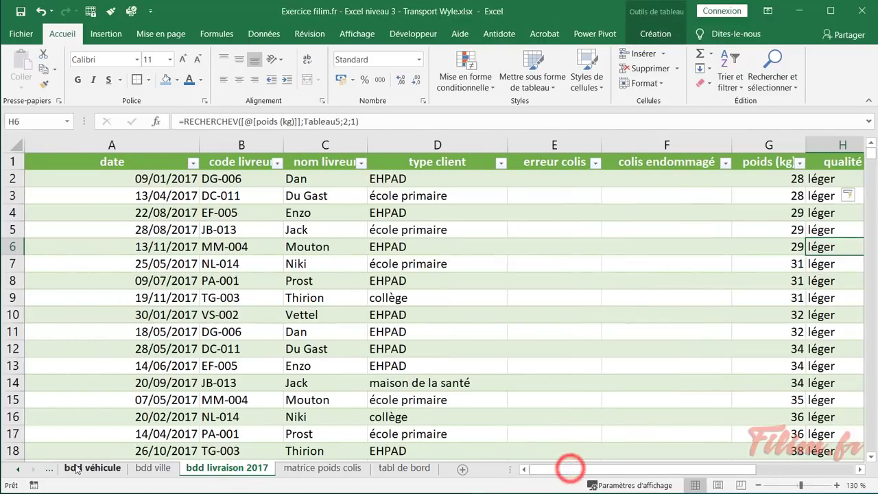
click(19, 469)
click(19, 469)
click(65, 468)
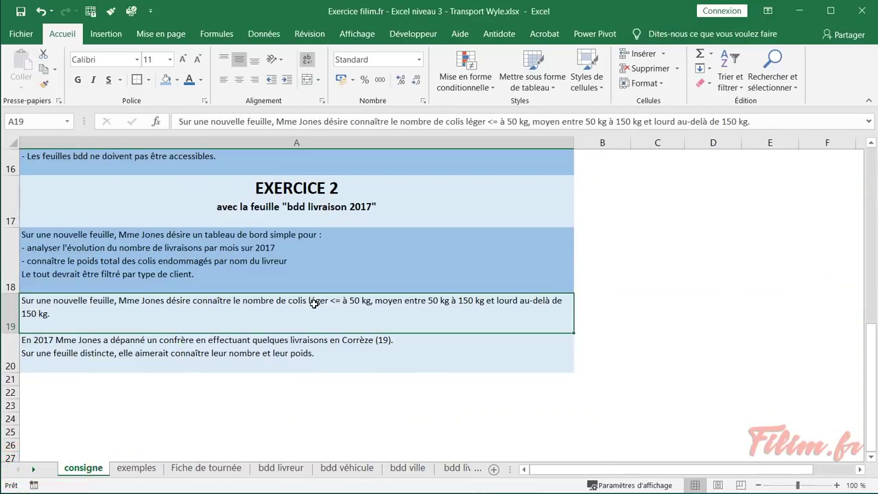
Back on bdd livraison 2017, select a cell in the delivery table and open Insertion
click(39, 470)
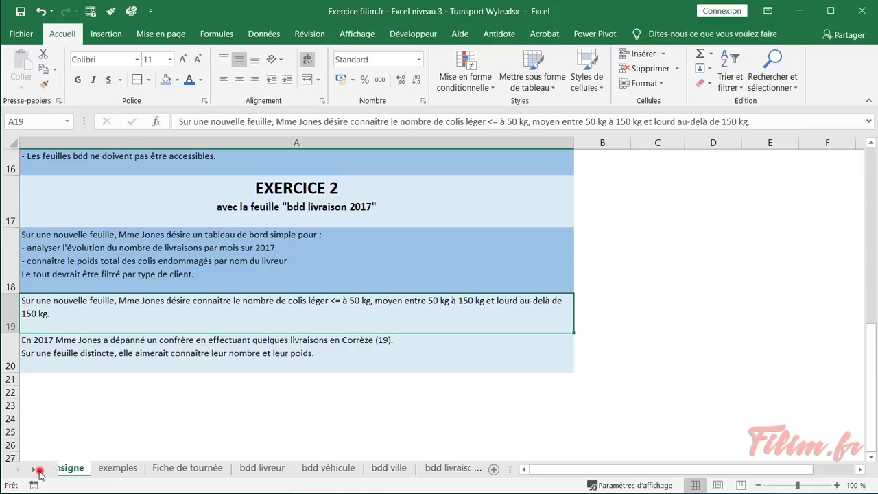
click(39, 471)
click(39, 470)
click(225, 469)
click(298, 270)
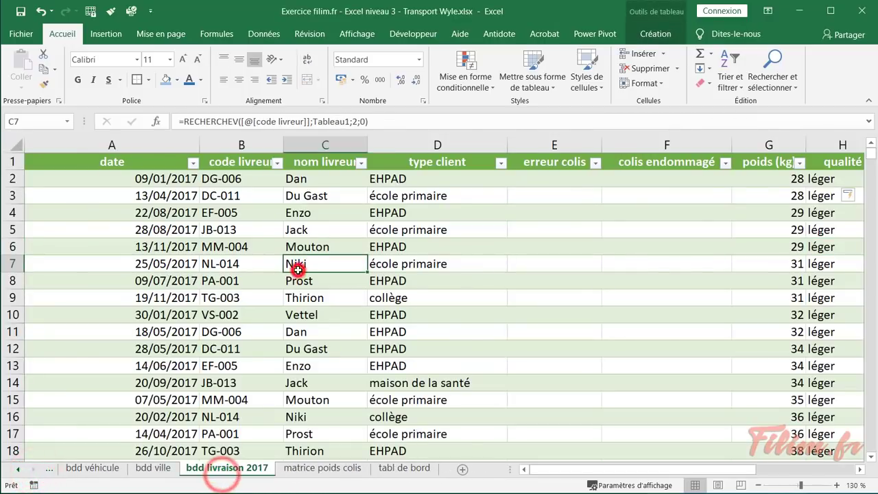
click(106, 34)
Create a pivot on a new sheet counting parcels by qualité: léger 49, moyen 694, lourd 544
click(38, 72)
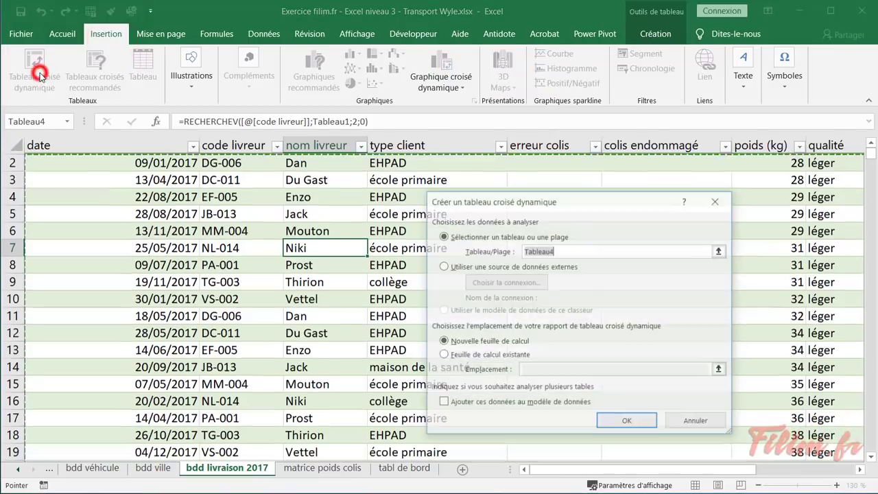
click(624, 420)
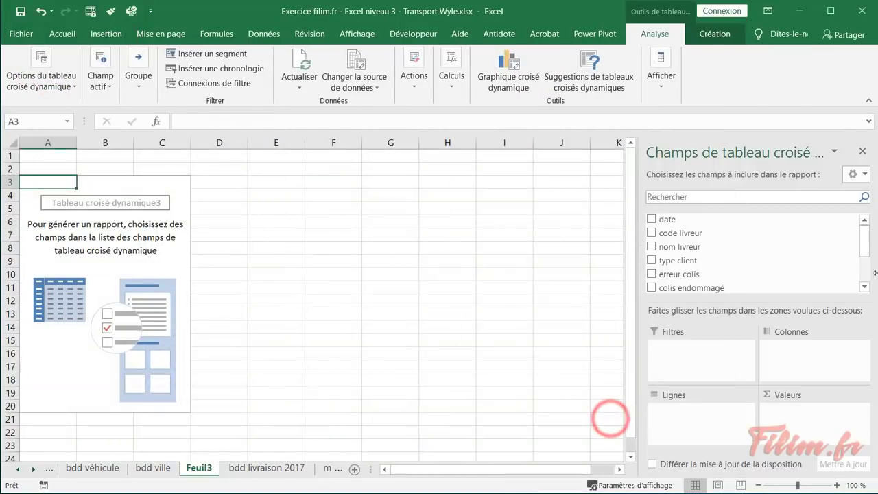
drag(866, 248, 866, 276)
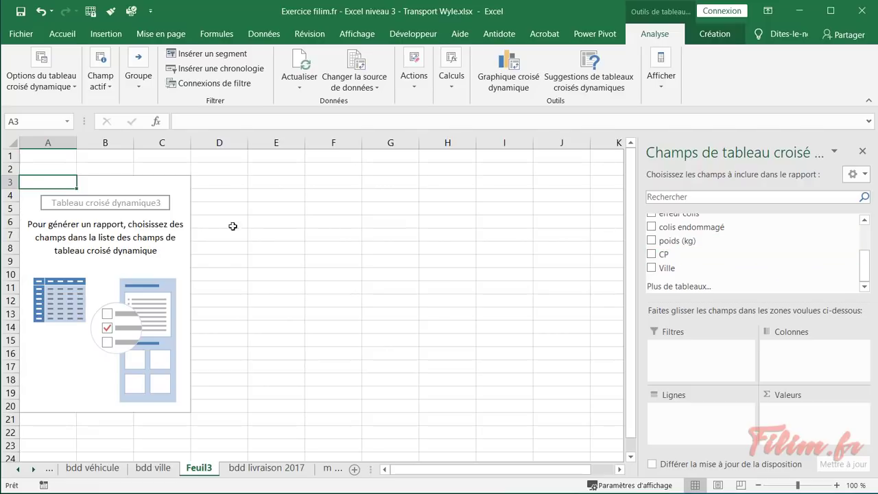
right_click(103, 247)
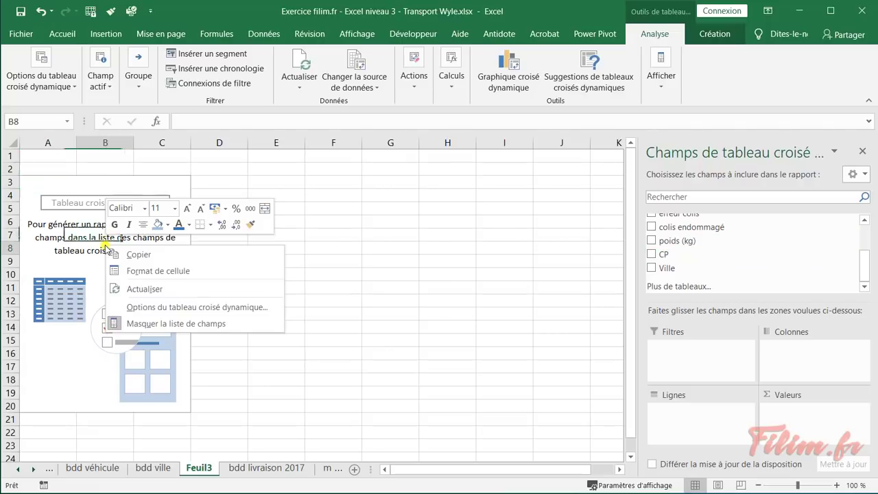
click(115, 288)
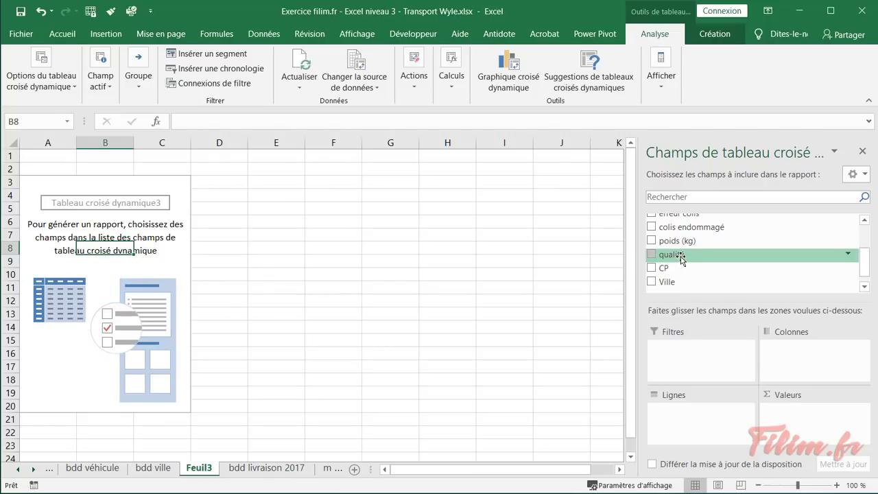
click(680, 257)
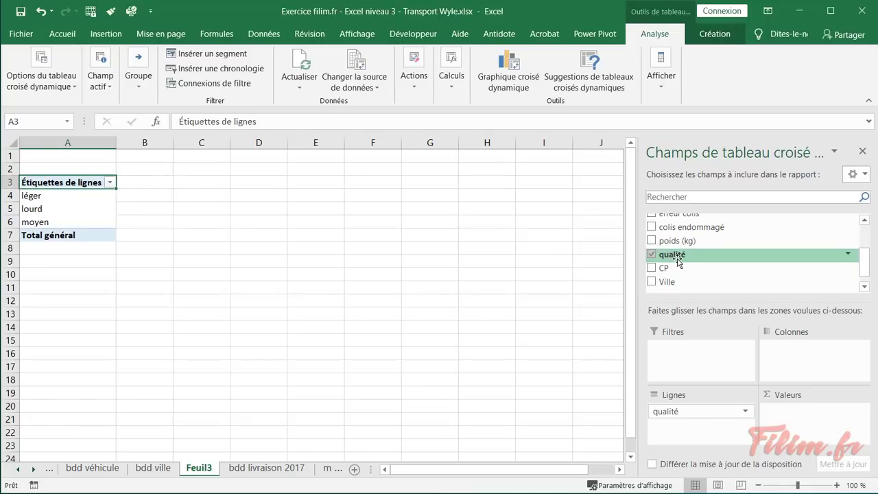
drag(678, 256, 789, 422)
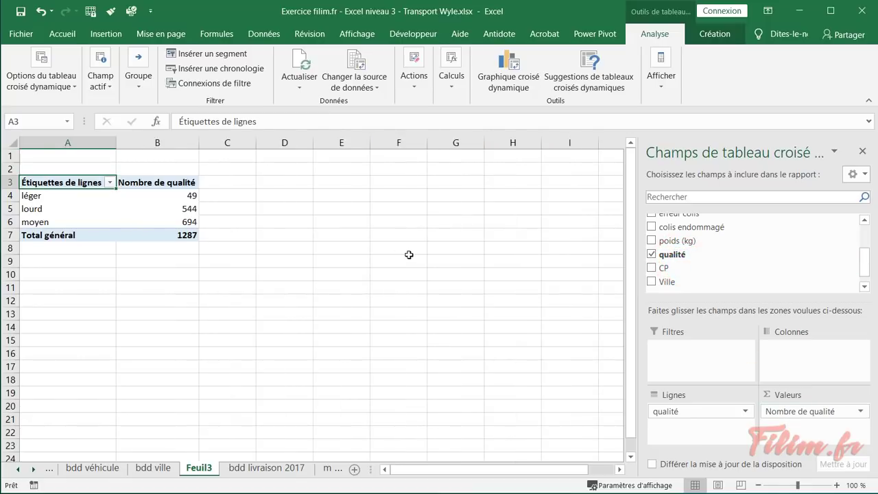
Rename the Feuil3 pivot sheet to 'nb colis par qualité'
click(85, 158)
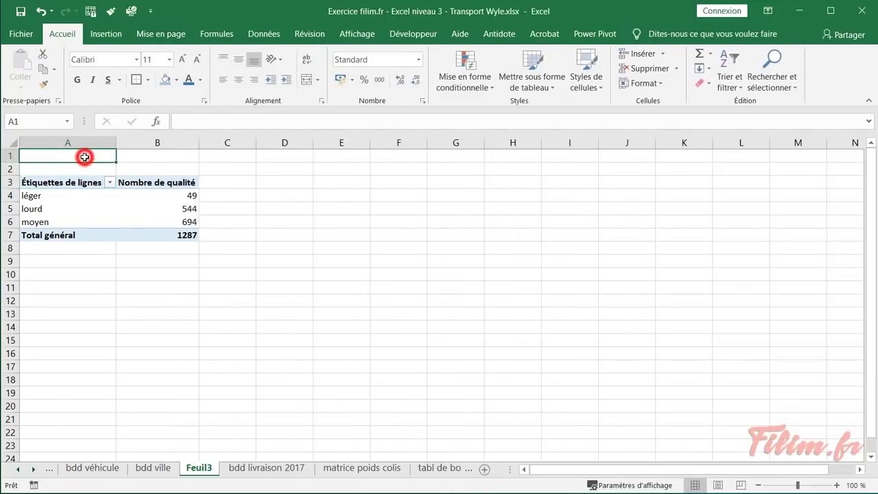
double_click(197, 469)
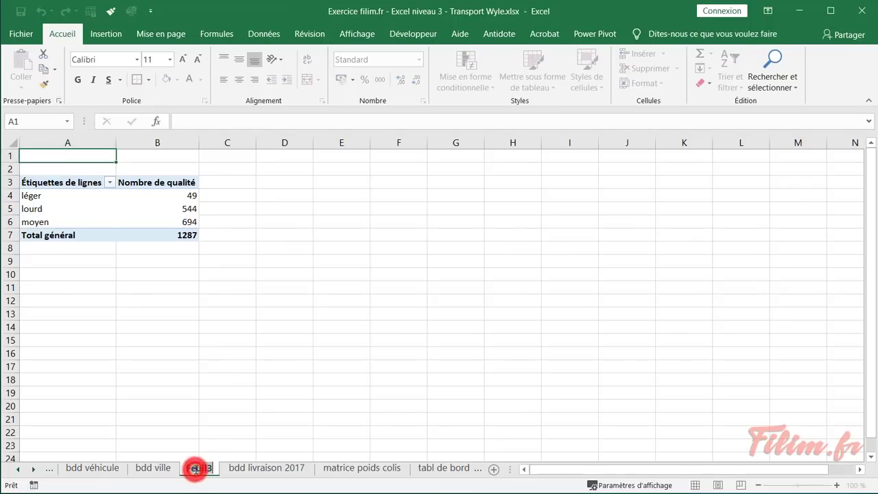
text(nb colis par qualité)
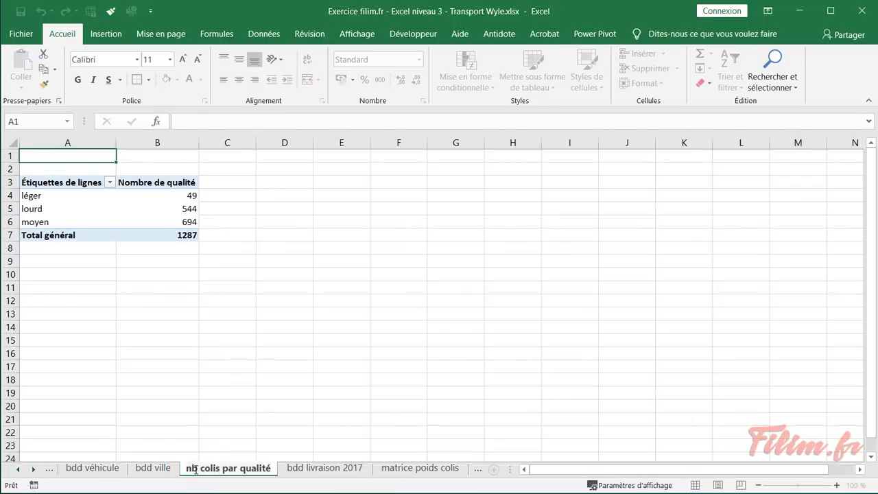
click(212, 291)
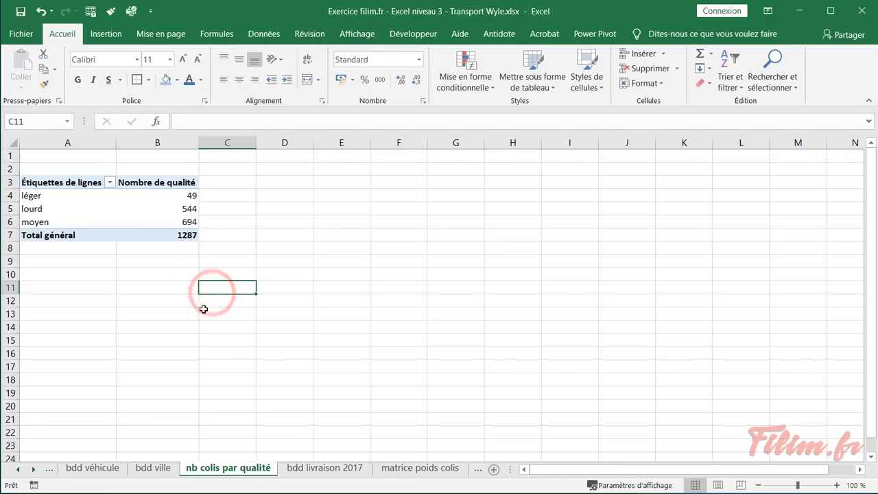
Go back to the consigne sheet and select the instruction in A19
click(19, 469)
click(19, 470)
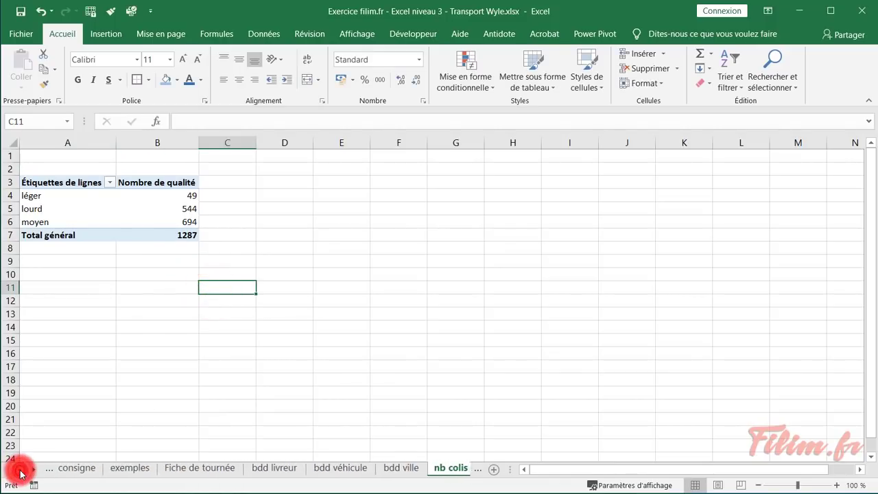
click(77, 468)
click(140, 305)
Fill instruction A19 with darker blue, then return to the bdd livraison 2017 sheet
click(165, 79)
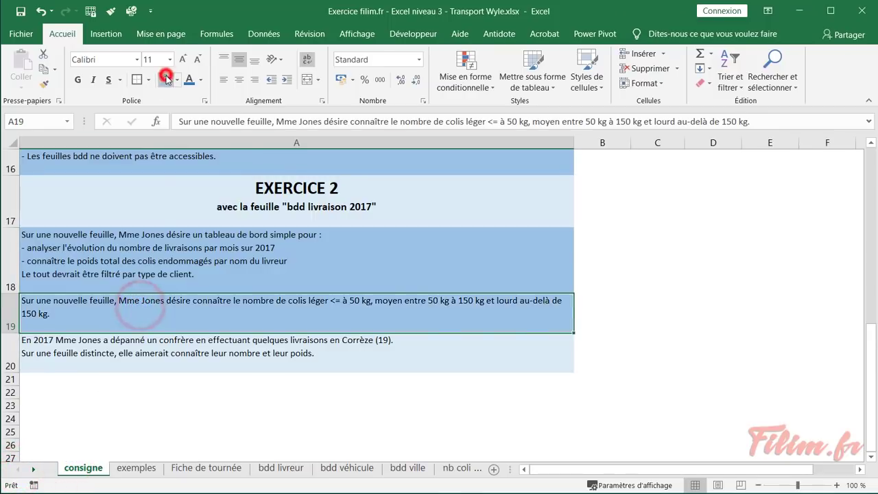
click(108, 358)
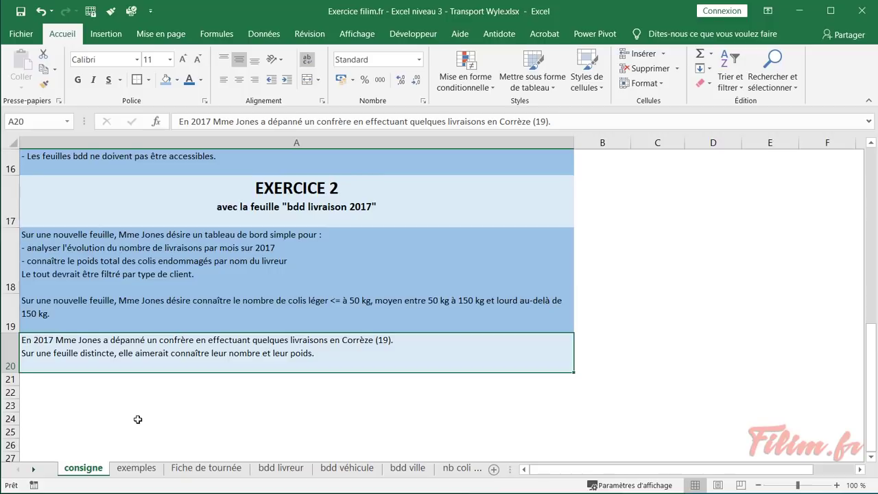
click(34, 472)
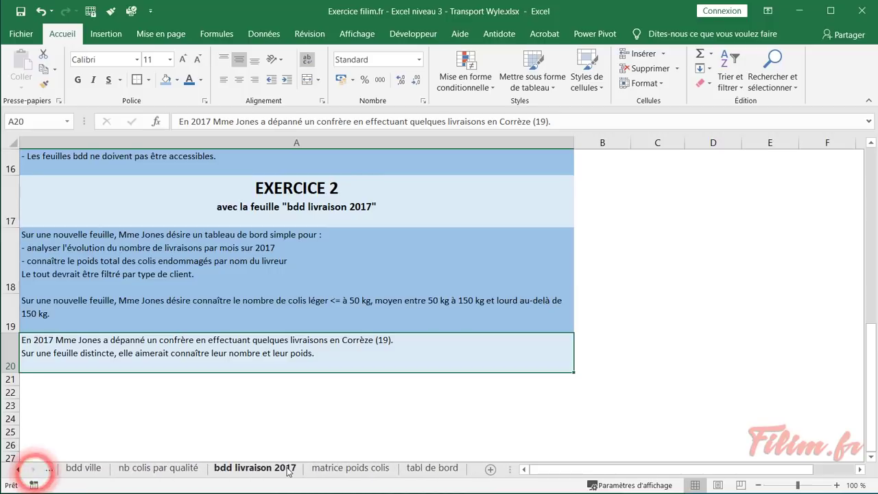
click(283, 468)
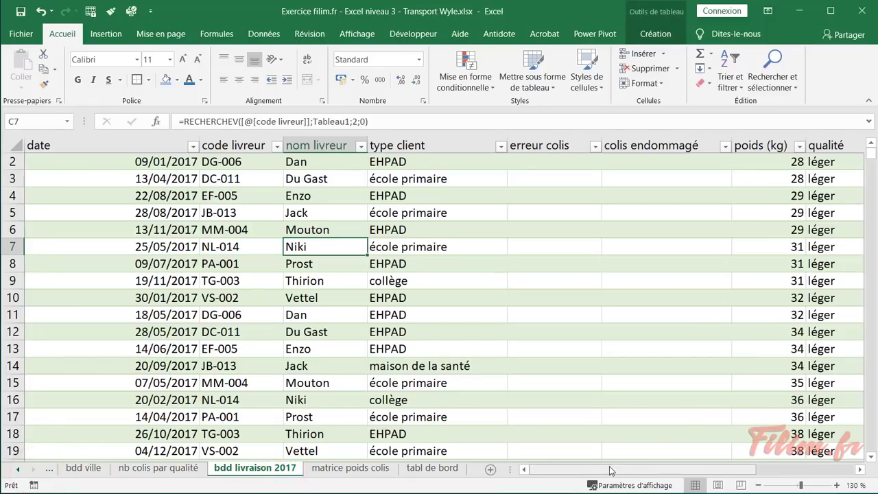
drag(605, 469, 719, 467)
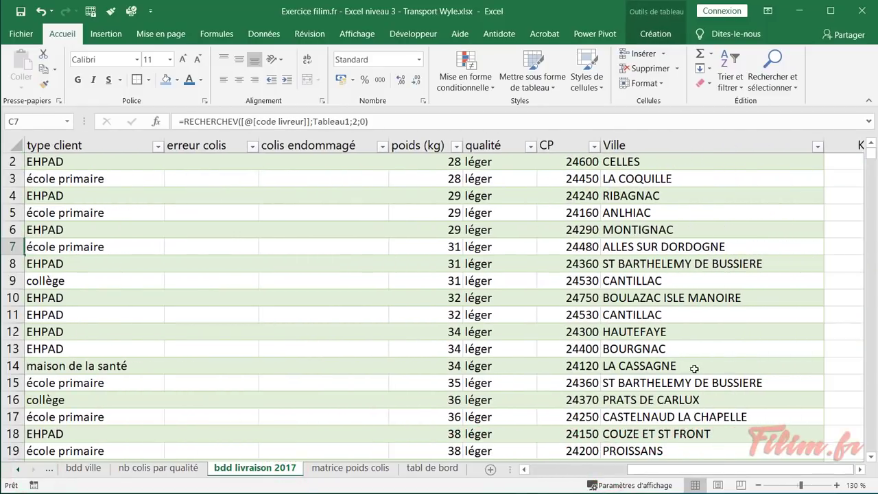
click(569, 213)
click(594, 146)
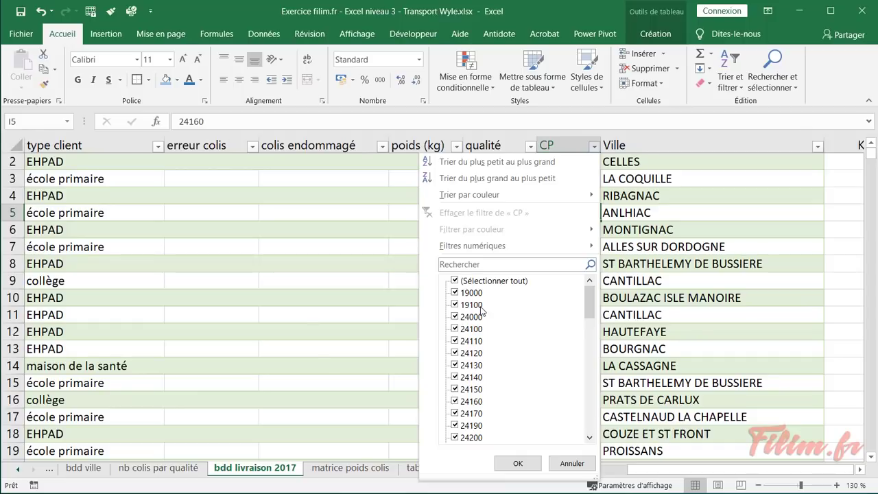
click(454, 281)
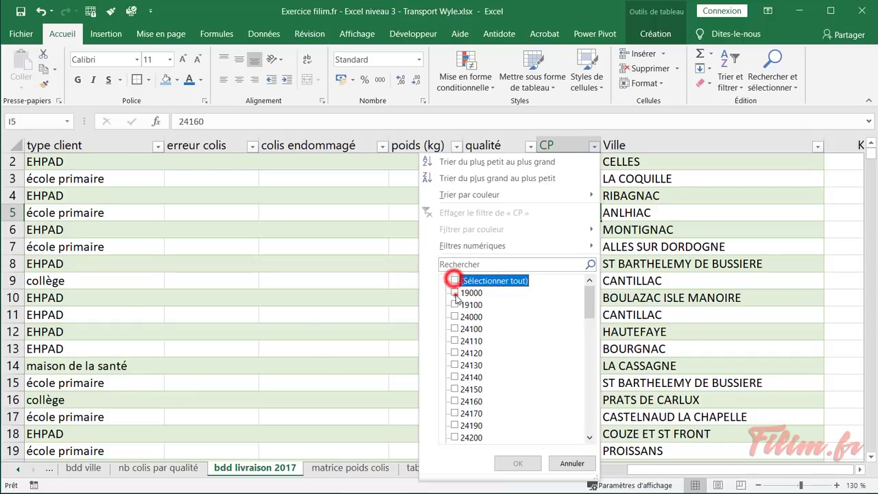
click(454, 292)
click(454, 304)
click(500, 457)
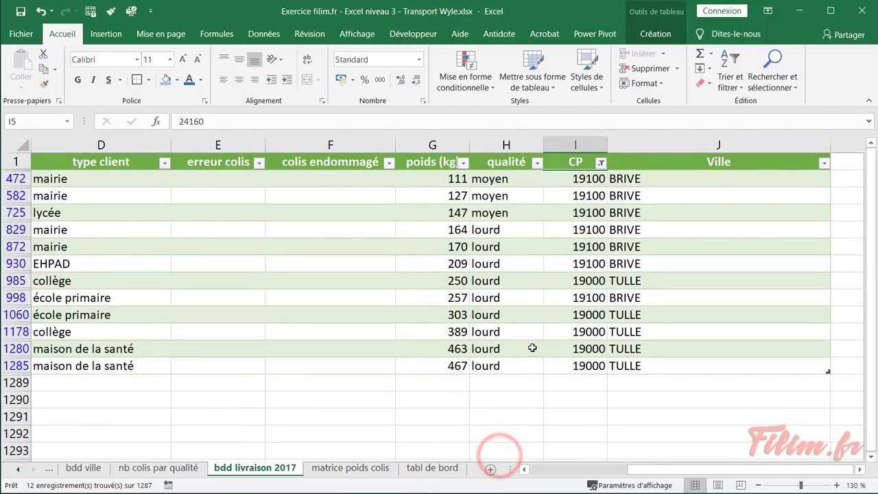
click(562, 297)
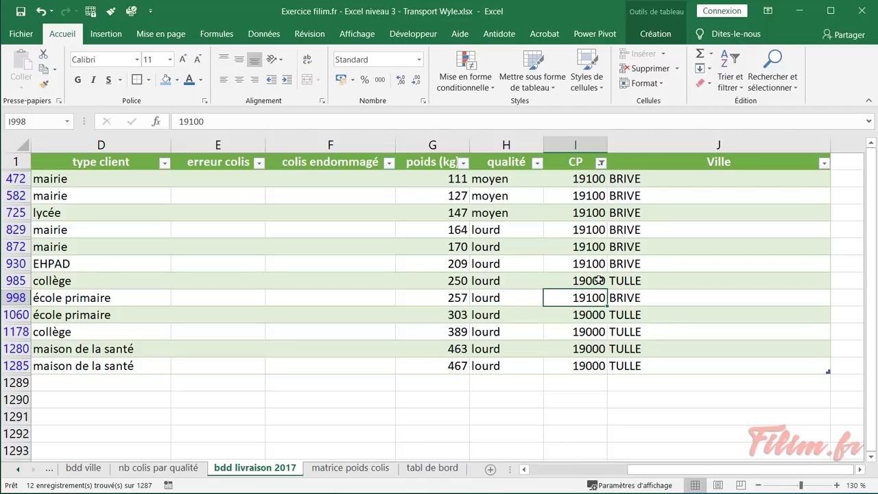
click(599, 179)
click(601, 162)
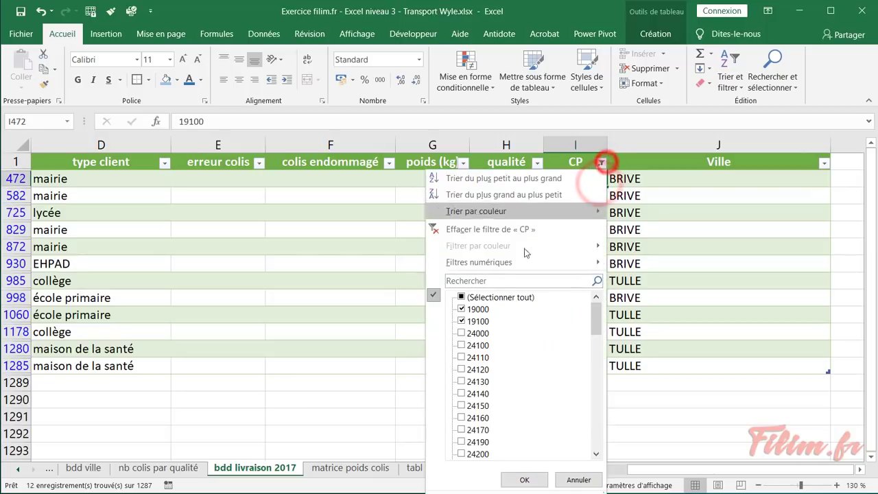
click(475, 297)
click(484, 231)
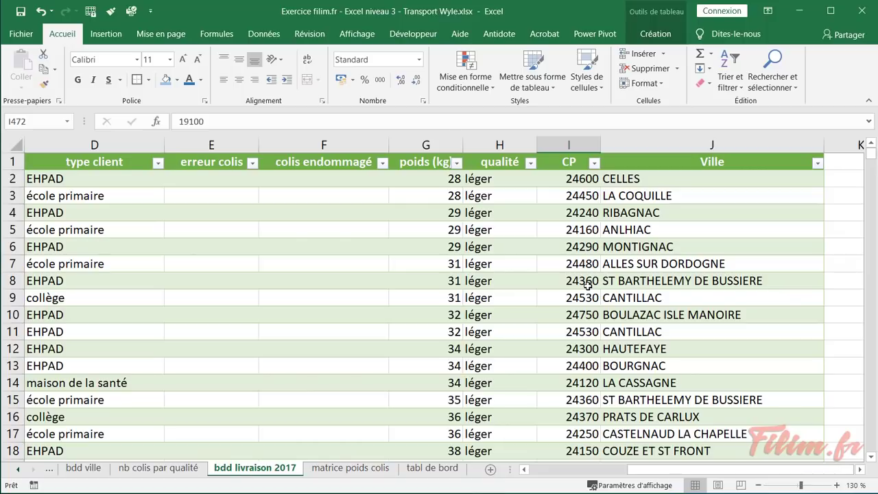
Insert a new column before Ville and give it the header 'Num Dép'
right_click(669, 145)
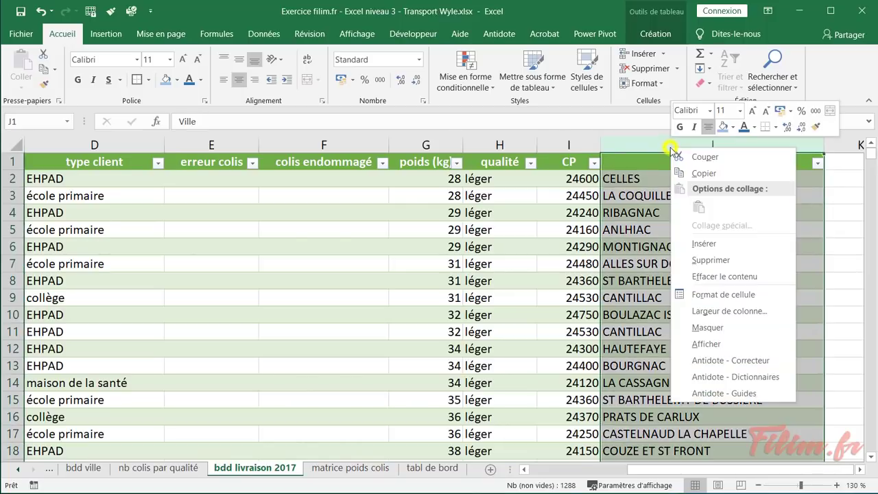
click(699, 242)
click(632, 162)
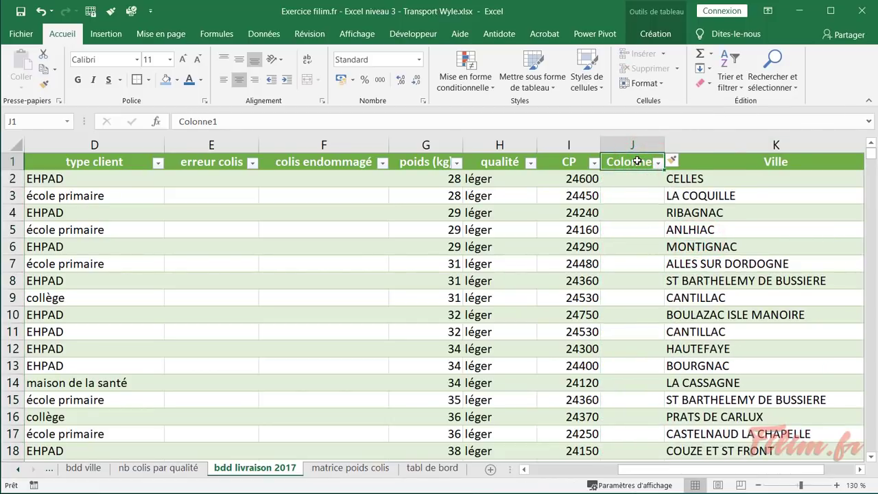
text(Code)
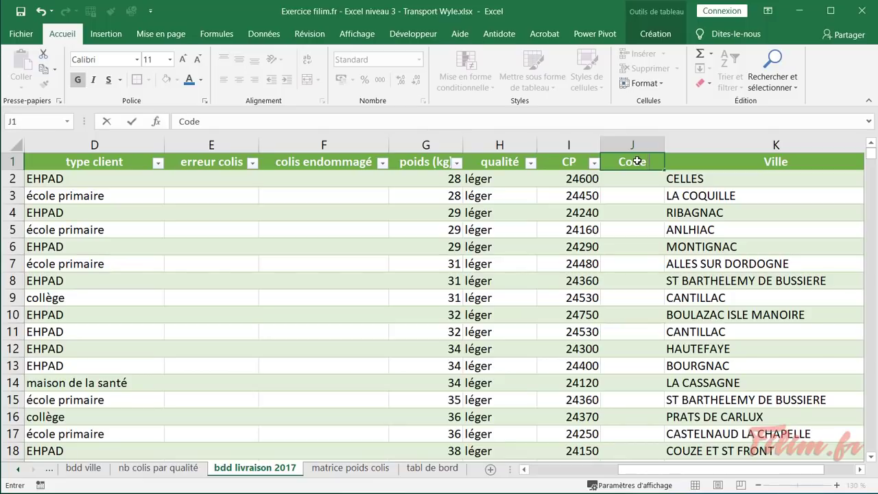
key(BackSpace)
key(BackSpace)
key(BackSpace)
key(BackSpace)
text(Num Dépa)
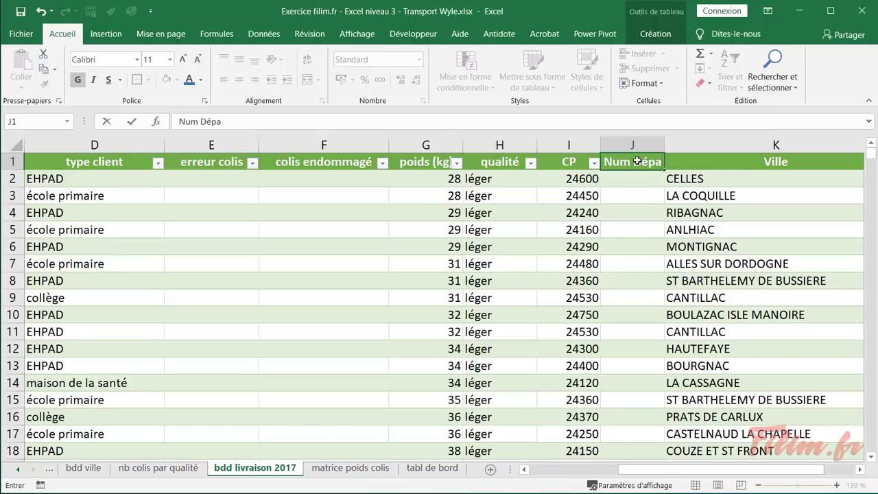
key(Return)
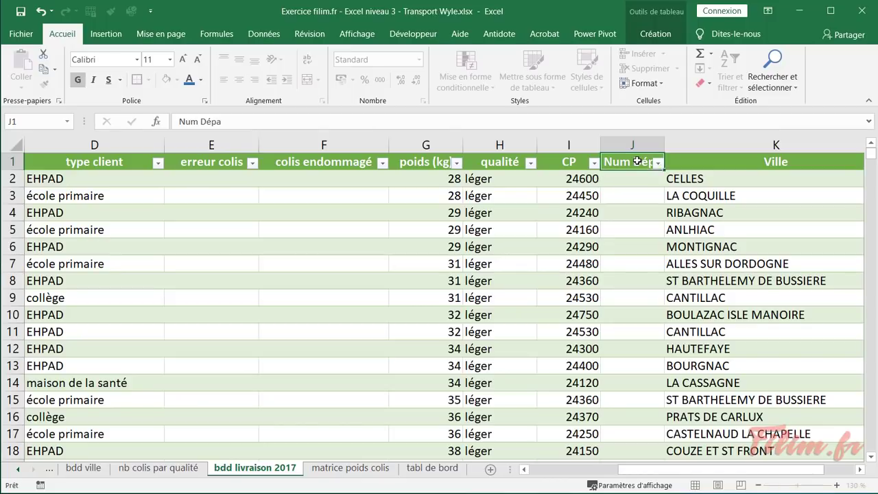
double_click(638, 161)
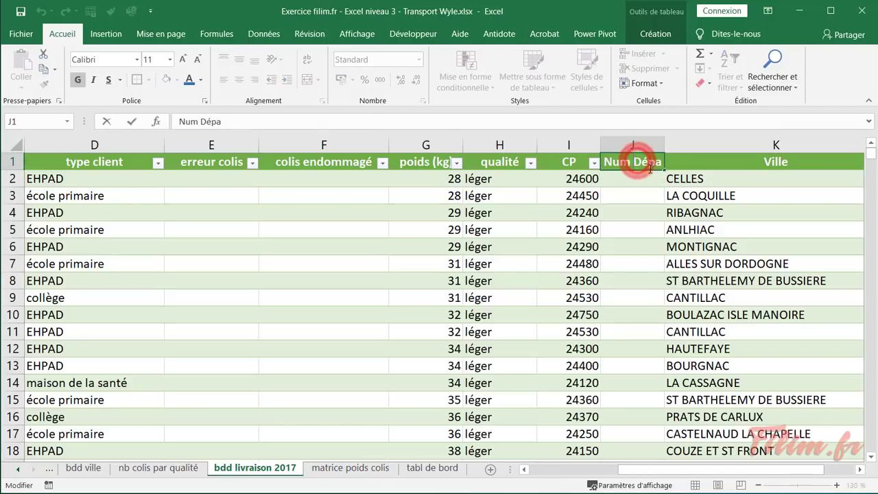
click(634, 147)
click(655, 168)
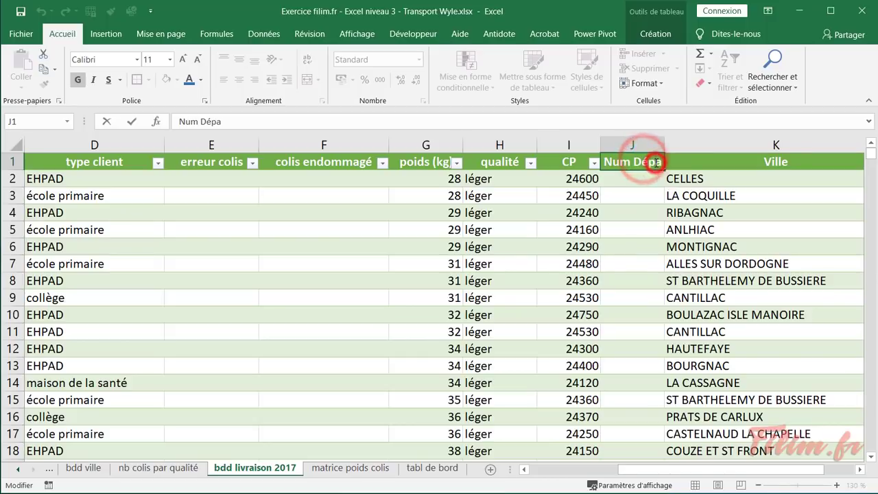
key(Return)
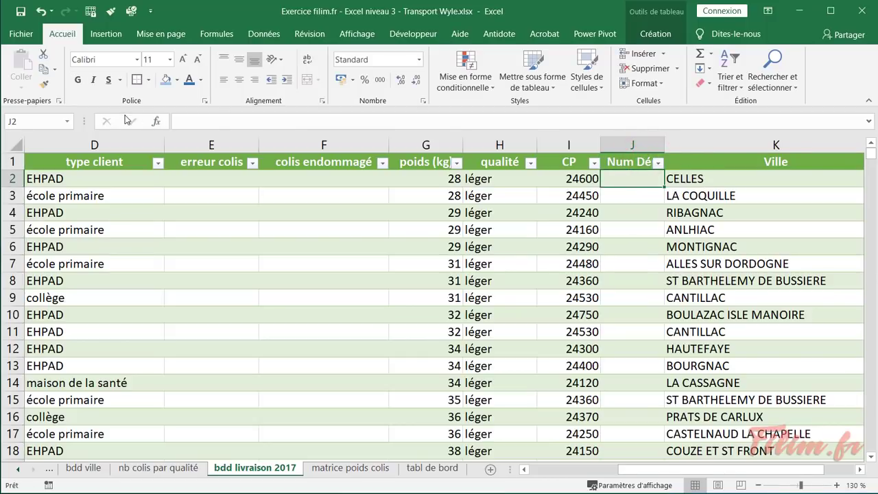
click(153, 122)
click(514, 309)
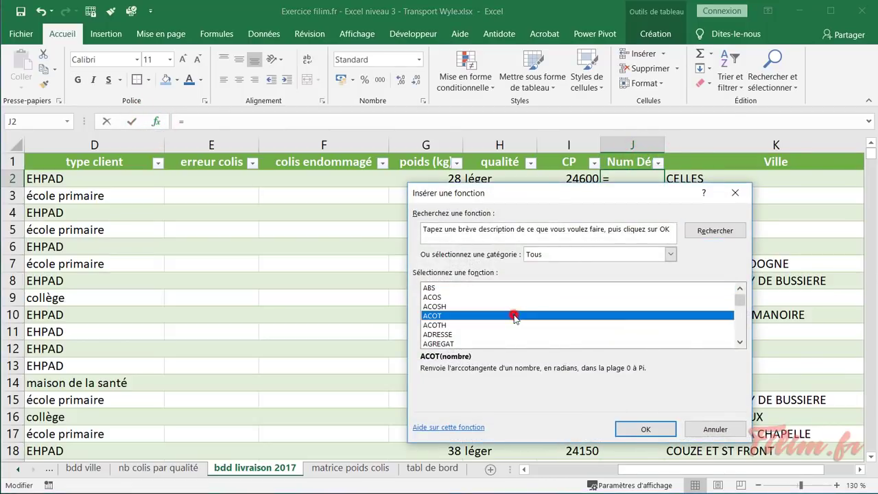
key(g)
scroll(513, 319, down, 1)
double_click(510, 324)
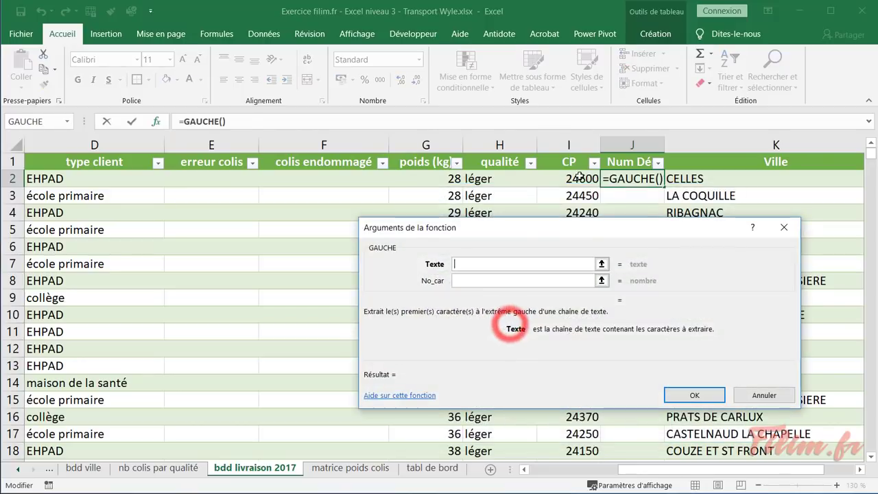
click(577, 178)
click(494, 284)
text(2)
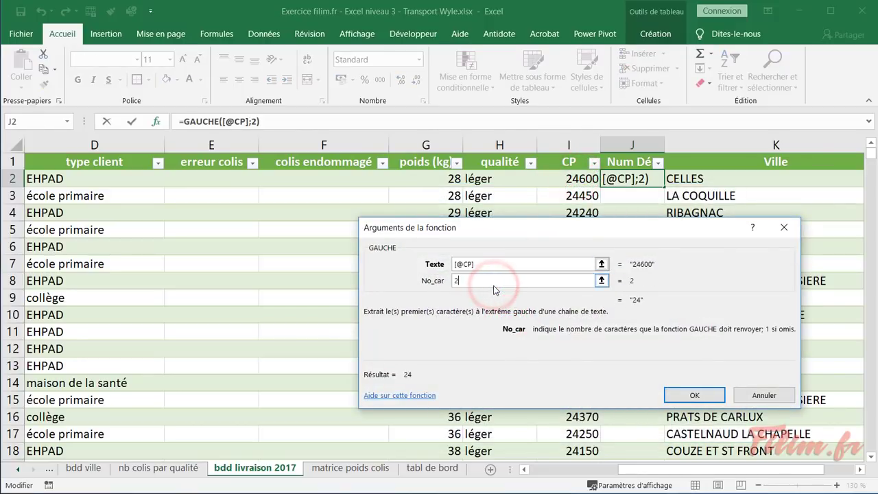
click(667, 398)
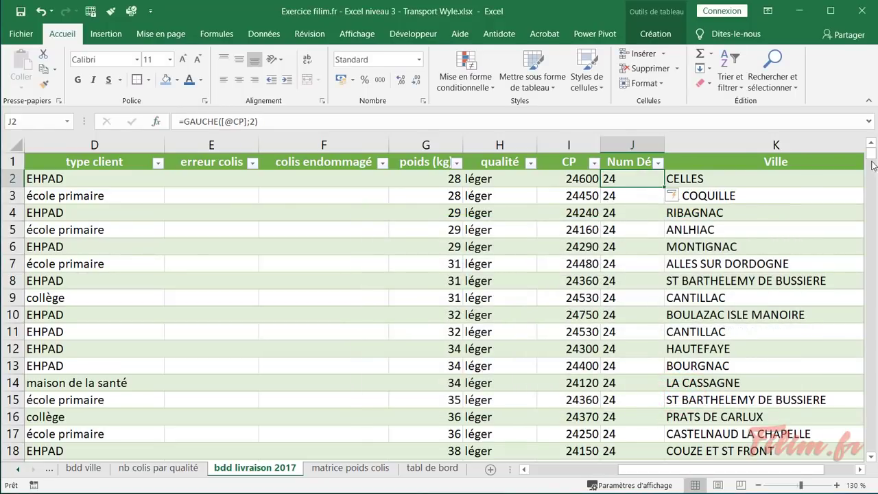
drag(870, 152, 871, 446)
Create a pivot table from the delivery table on a new sheet
click(650, 402)
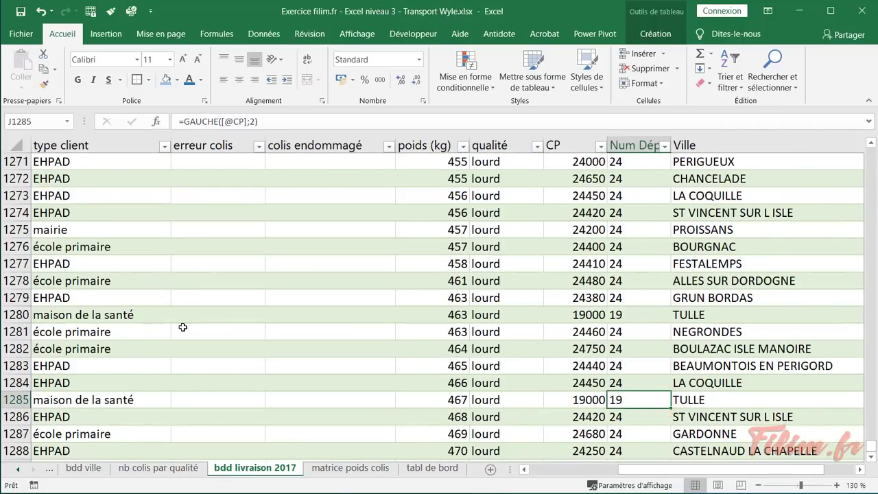
click(147, 260)
click(107, 33)
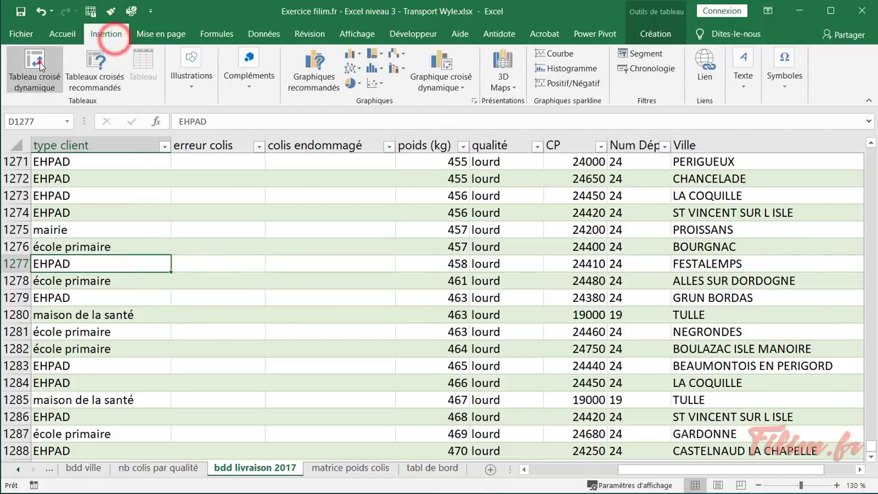
click(38, 62)
click(625, 422)
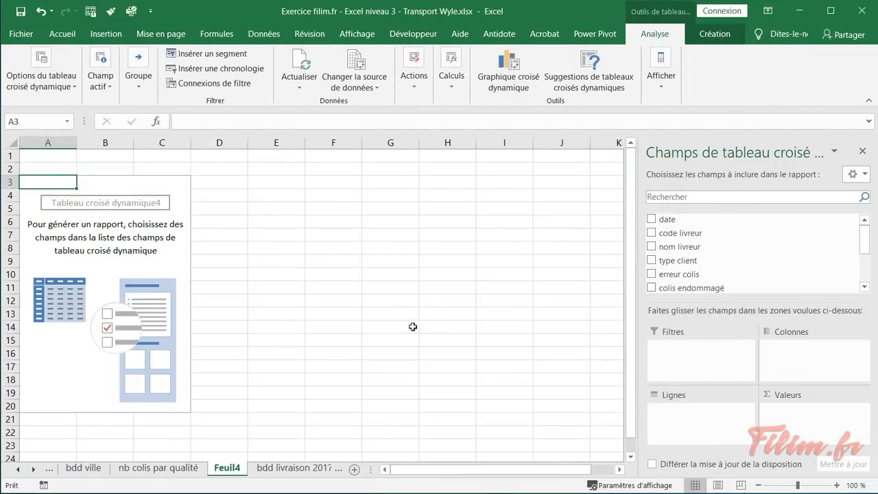
drag(865, 240, 865, 267)
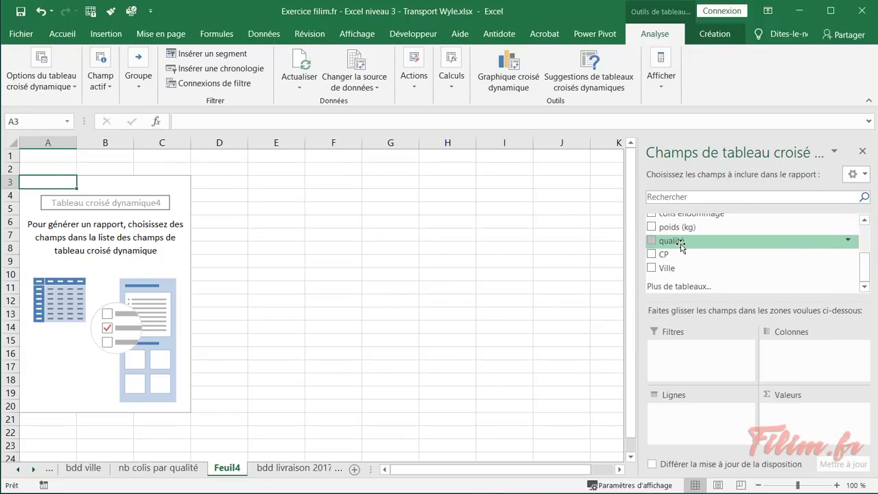
Refresh the pivot and lay out Num Dép as rows with its count and Somme de poids (kg)
right_click(104, 220)
click(120, 263)
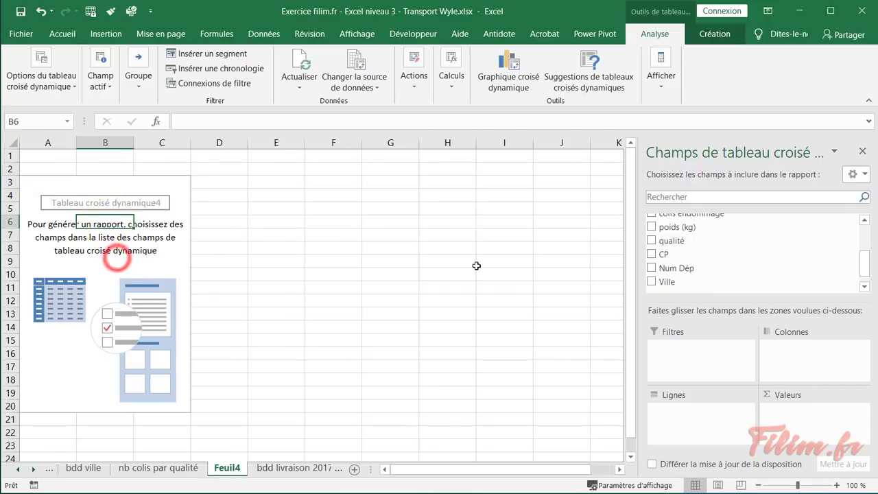
click(669, 268)
drag(709, 430, 702, 380)
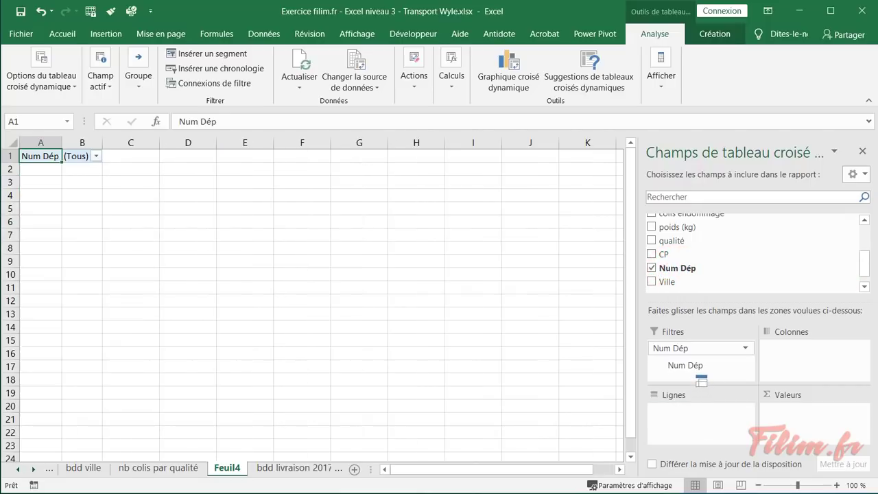
drag(697, 348, 711, 431)
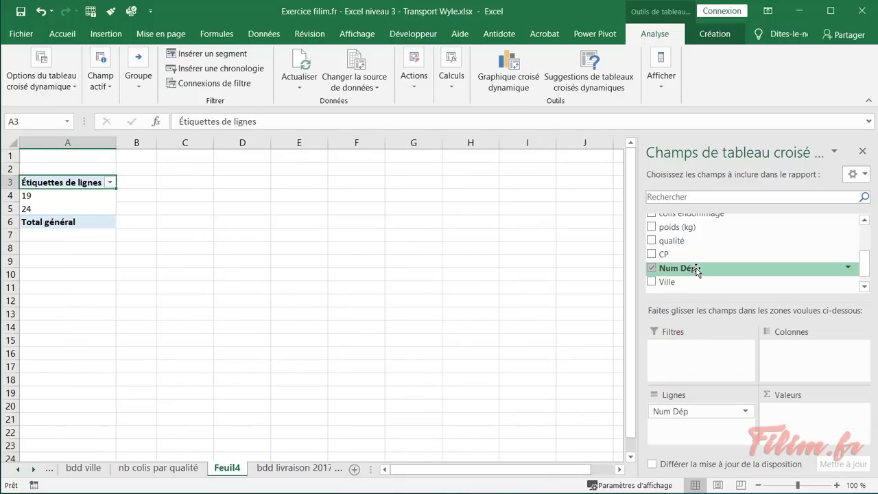
drag(697, 271, 808, 443)
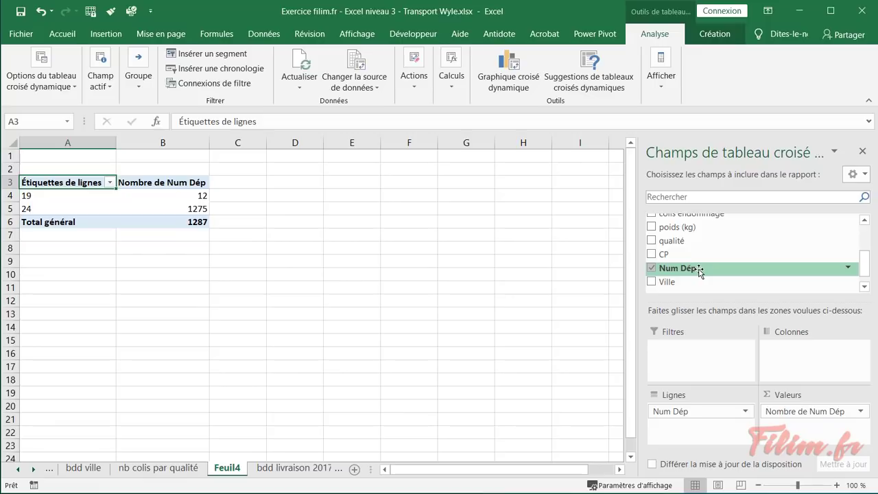
drag(690, 227, 799, 428)
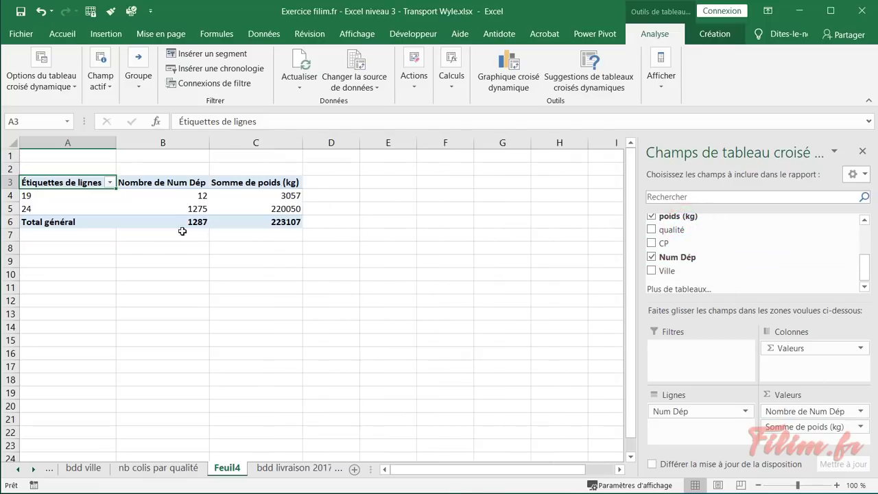
click(93, 282)
ctrl+scroll(94, 285, up, 3)
scroll(95, 294, up, 1)
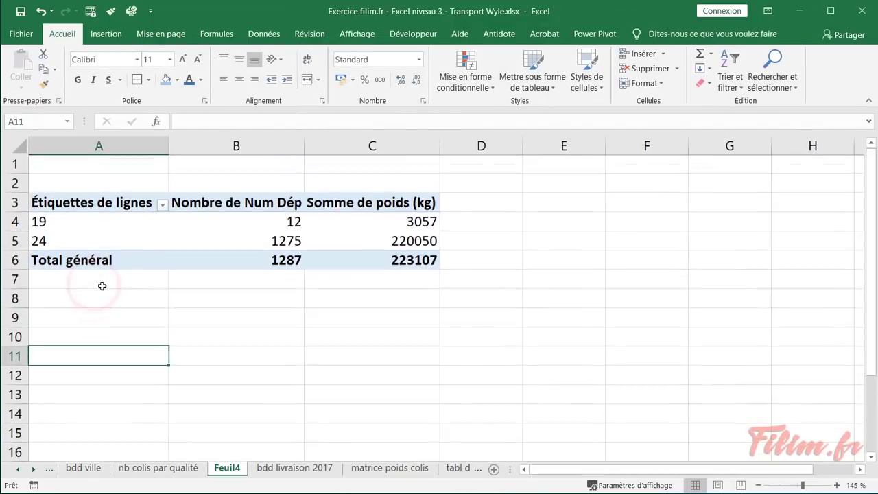
Filter the pivot's row labels to exclude 24, leaving only department 19
click(117, 221)
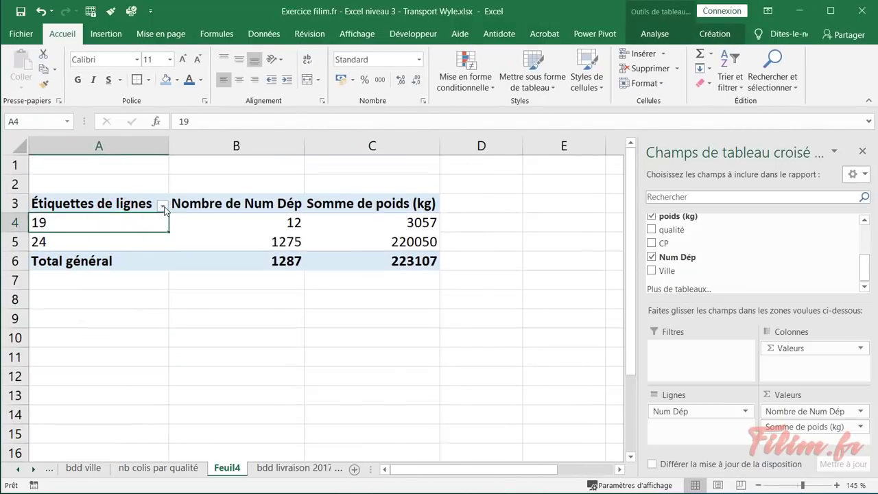
click(162, 206)
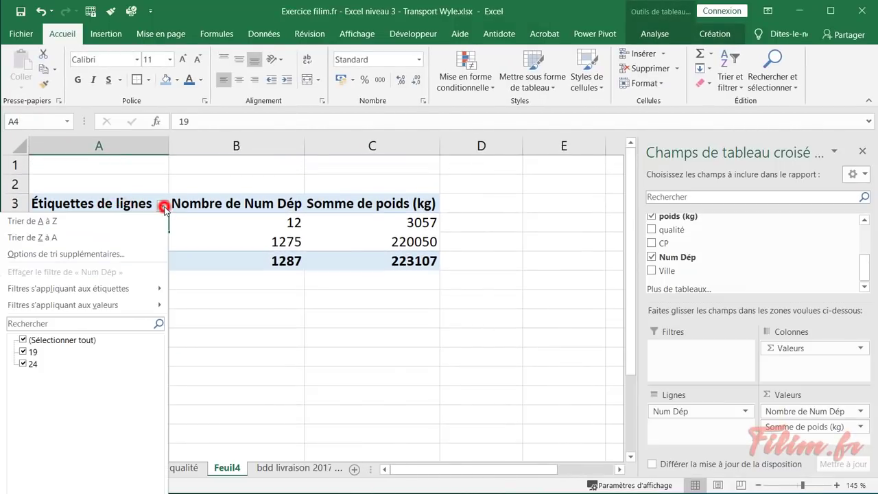
click(23, 364)
click(97, 492)
click(165, 320)
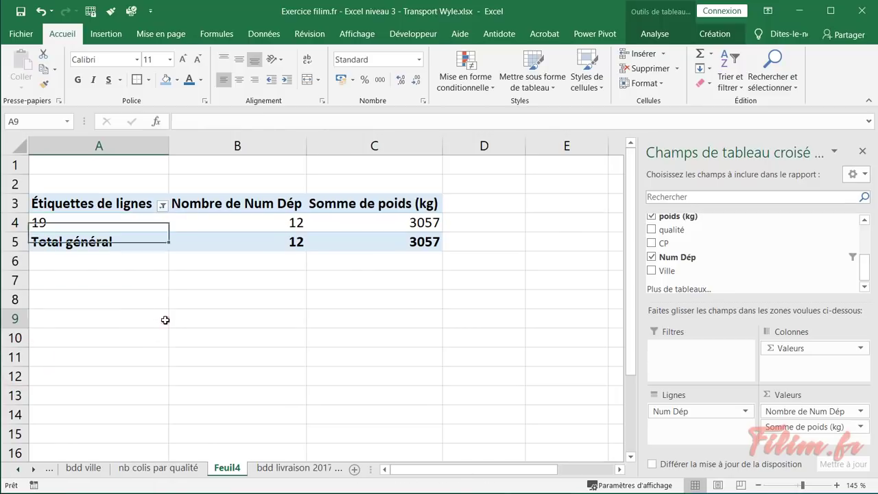
Rename the Feuil4 pivot sheet to 'Analyse Corrèze'
double_click(230, 467)
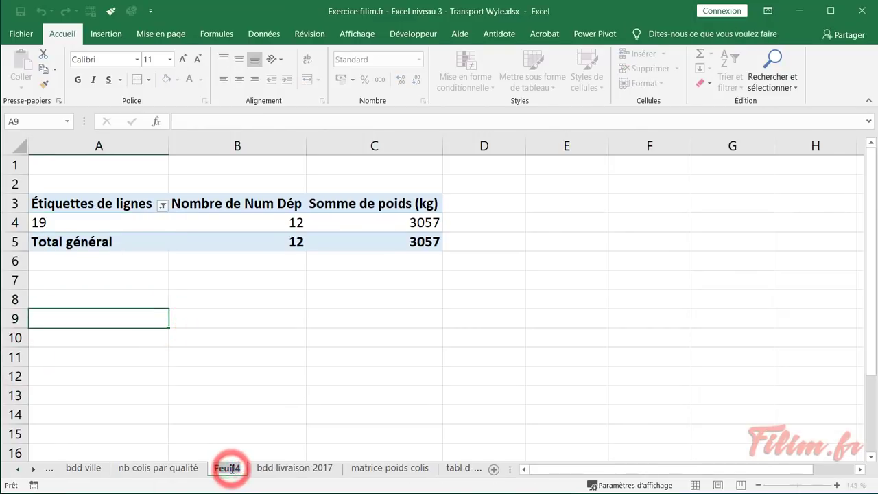
key(BackSpace)
text(An)
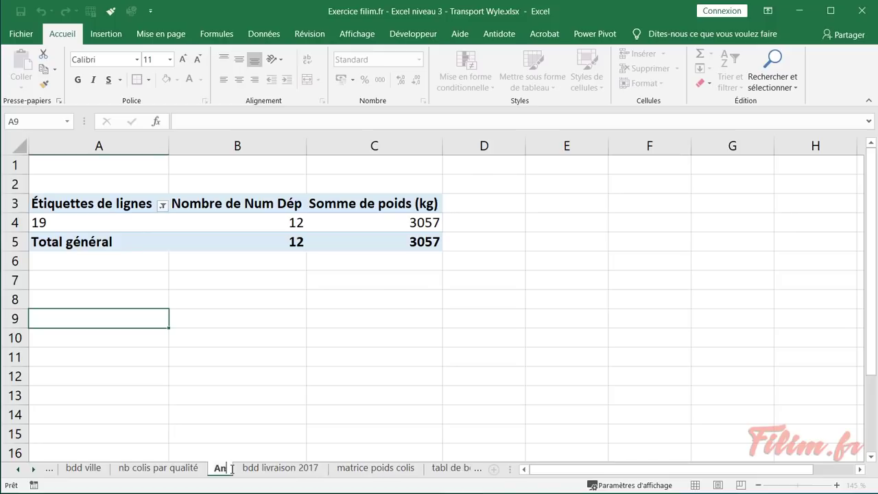
text(alyse Corré)
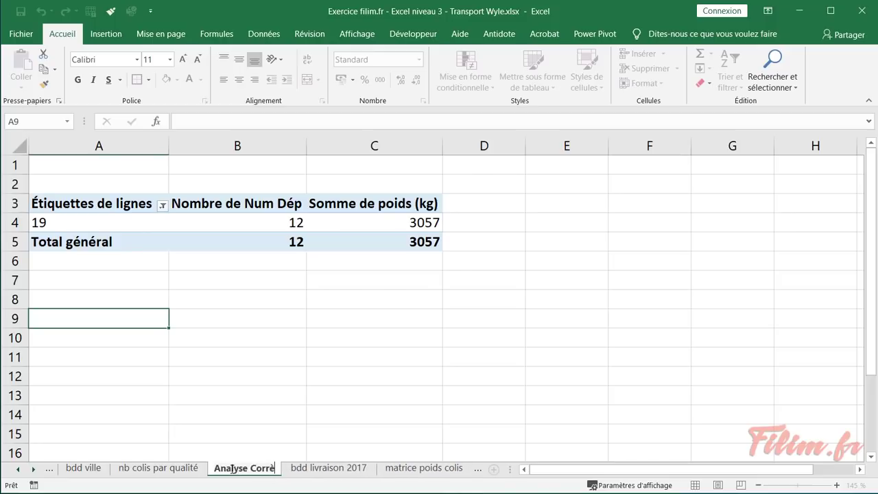
text(ze)
key(Return)
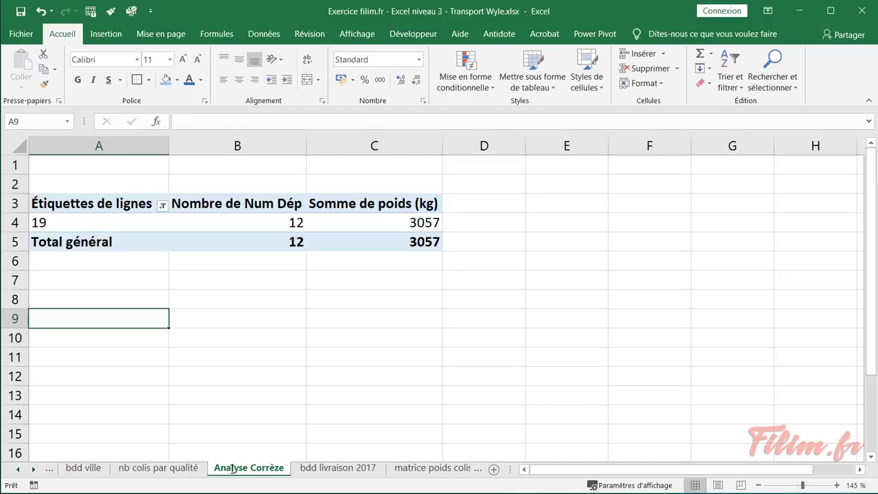
click(103, 225)
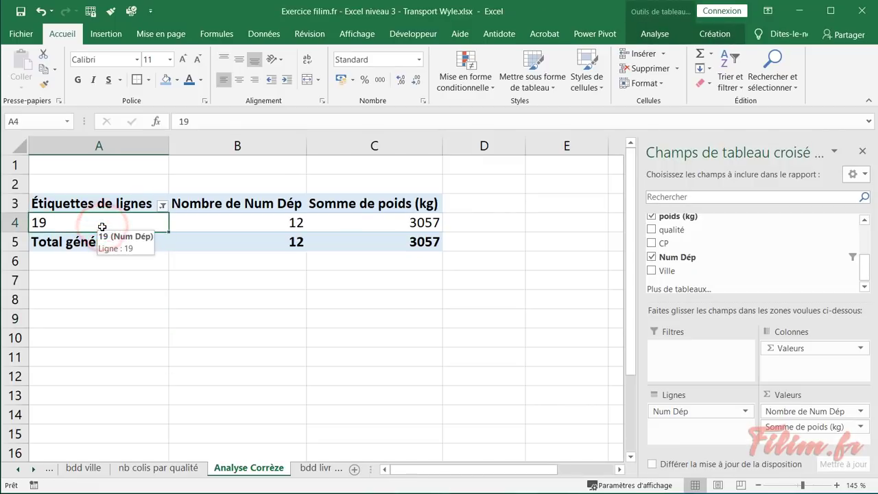
click(320, 468)
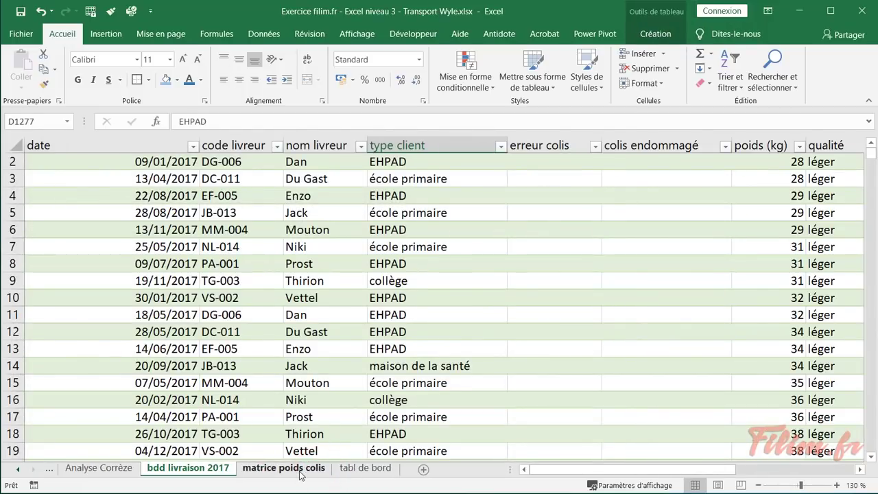
Insert a blank Feuil5 sheet and click through its cells A2 to B6
click(424, 469)
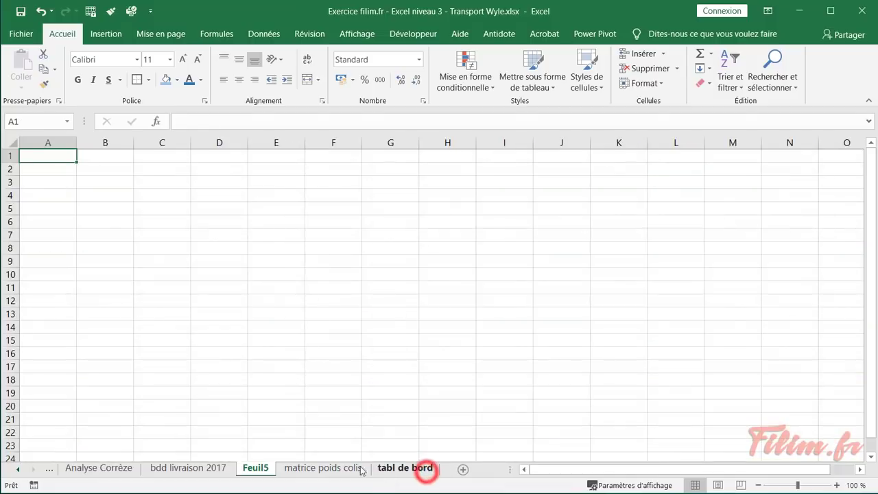
click(62, 167)
click(92, 168)
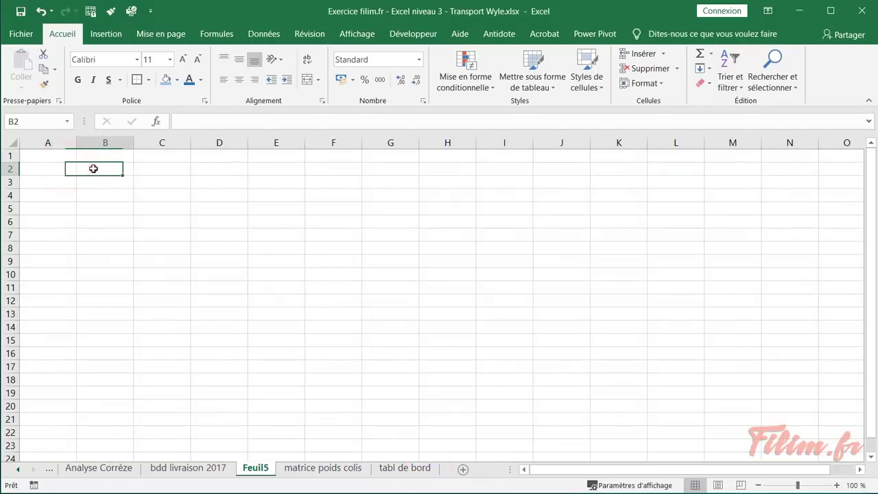
click(70, 183)
click(94, 182)
click(65, 194)
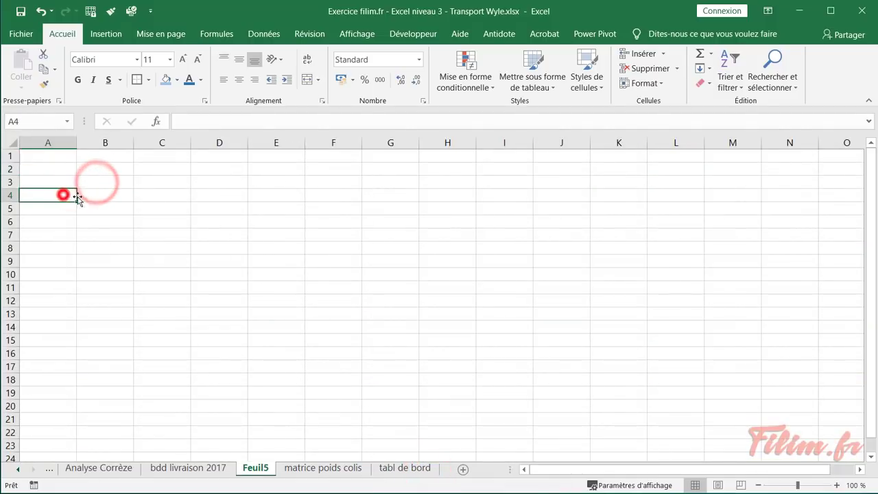
click(87, 197)
click(66, 208)
click(83, 208)
click(69, 219)
click(84, 220)
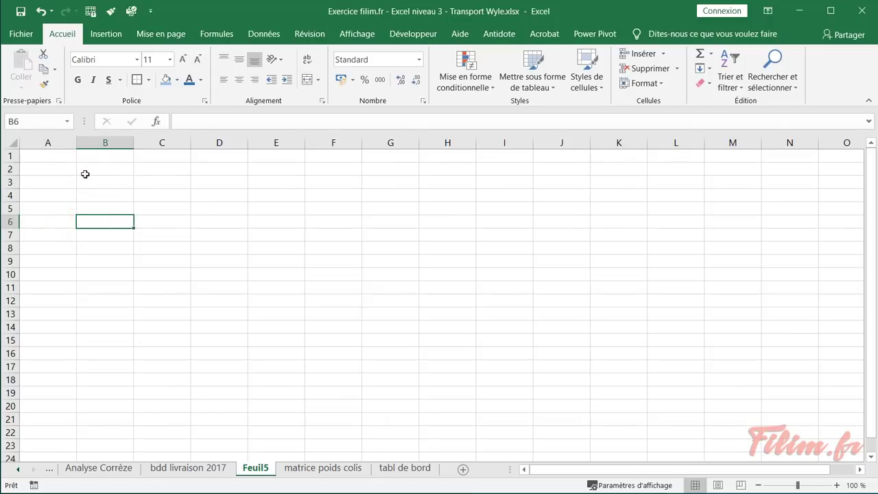
click(98, 181)
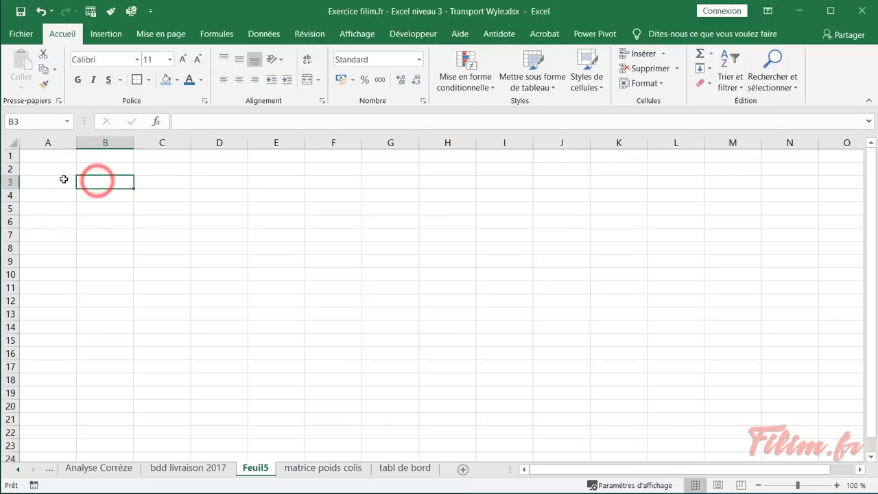
click(63, 180)
Delete the blank Feuil5 sheet and return to the Analyse Corrèze pivot sheet
right_click(257, 469)
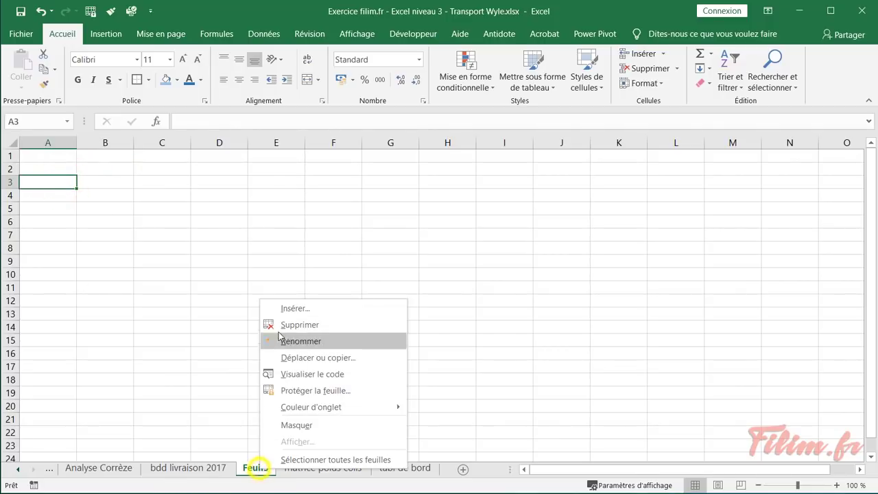
click(279, 325)
click(200, 468)
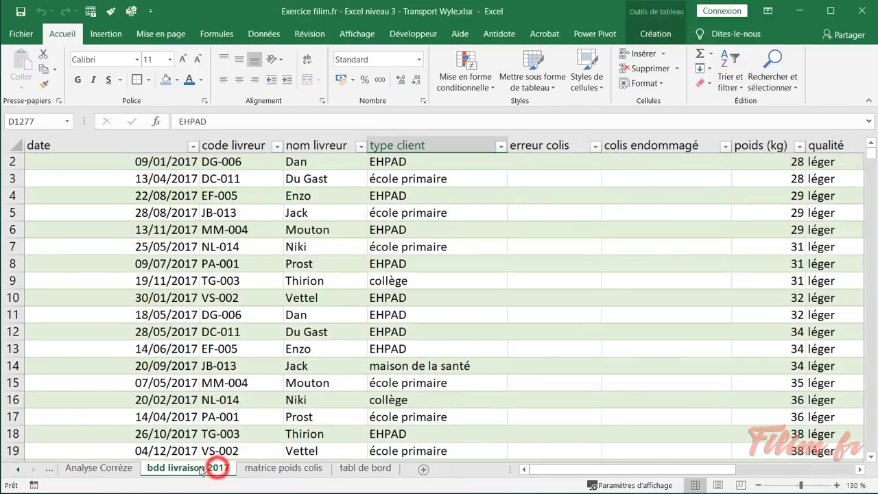
click(120, 469)
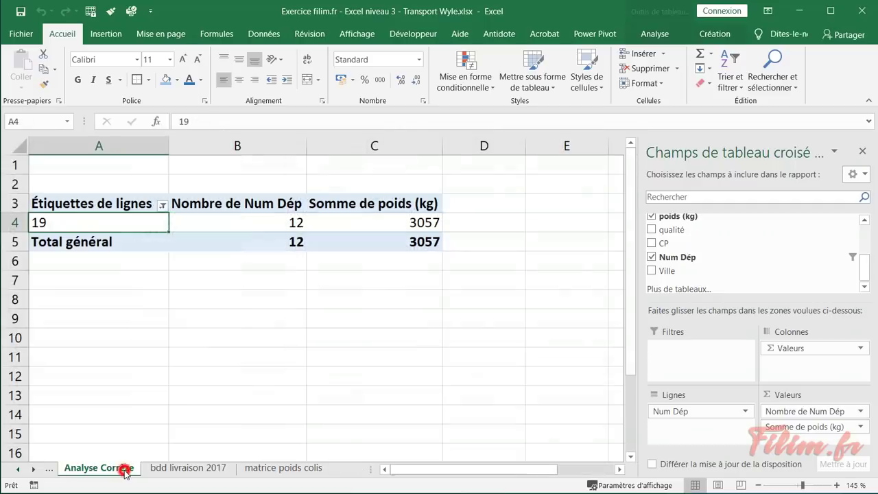
click(203, 380)
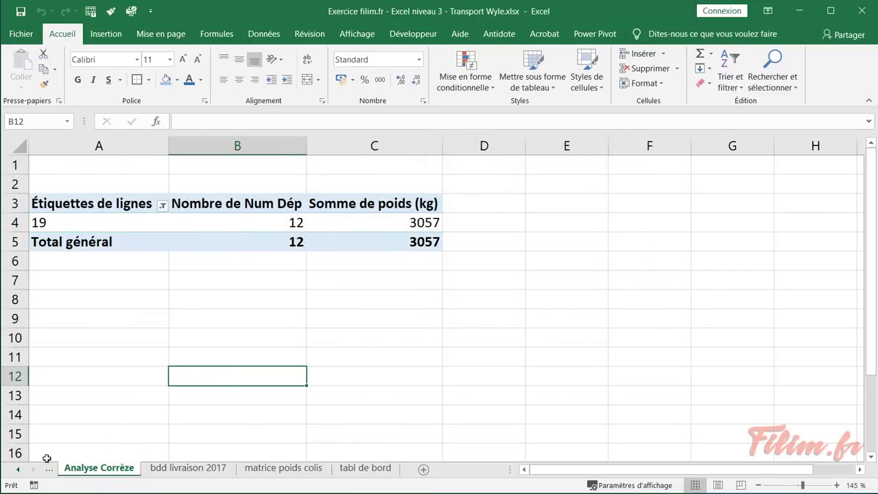
On the consigne sheet, give the row 20 Corrèze instruction a dark blue fill
click(18, 470)
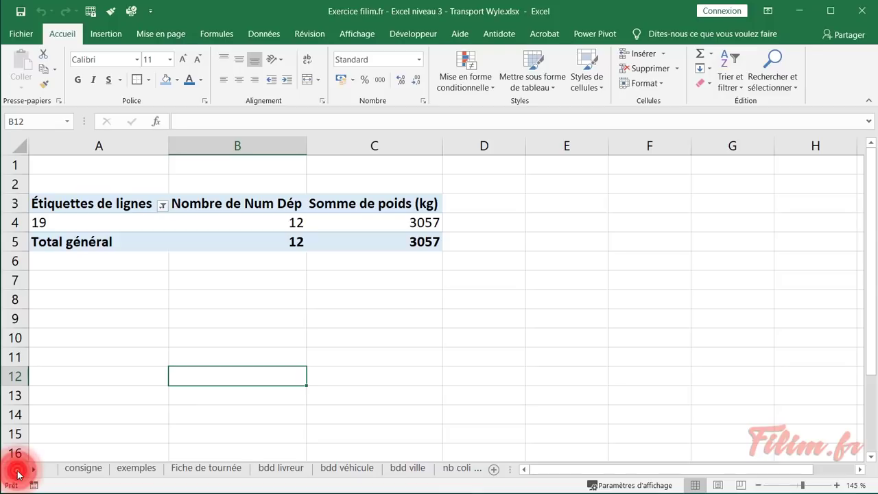
click(83, 468)
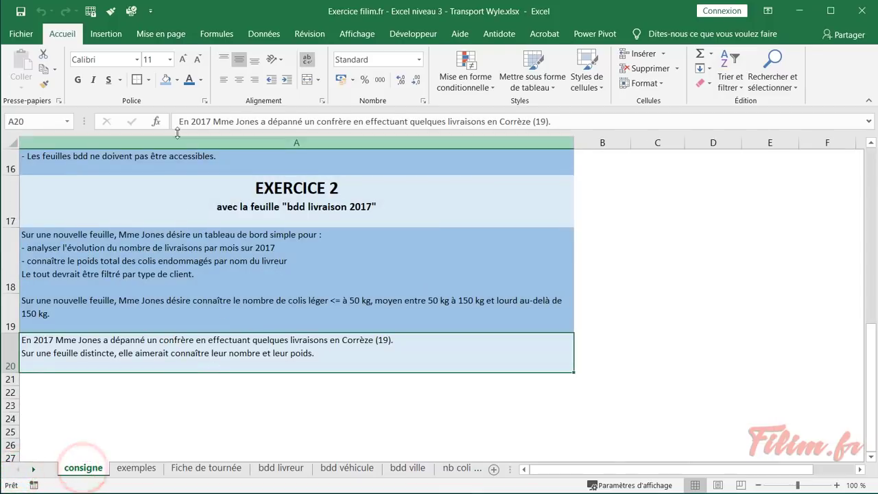
click(166, 80)
click(183, 180)
click(670, 208)
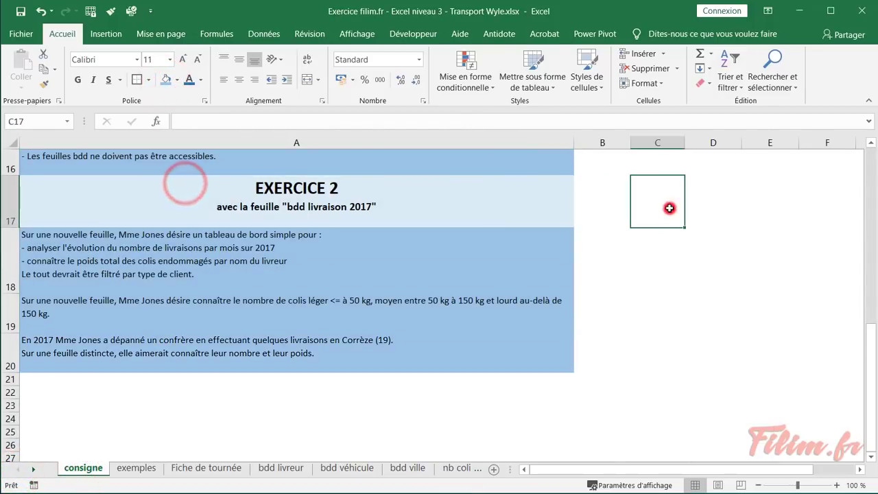